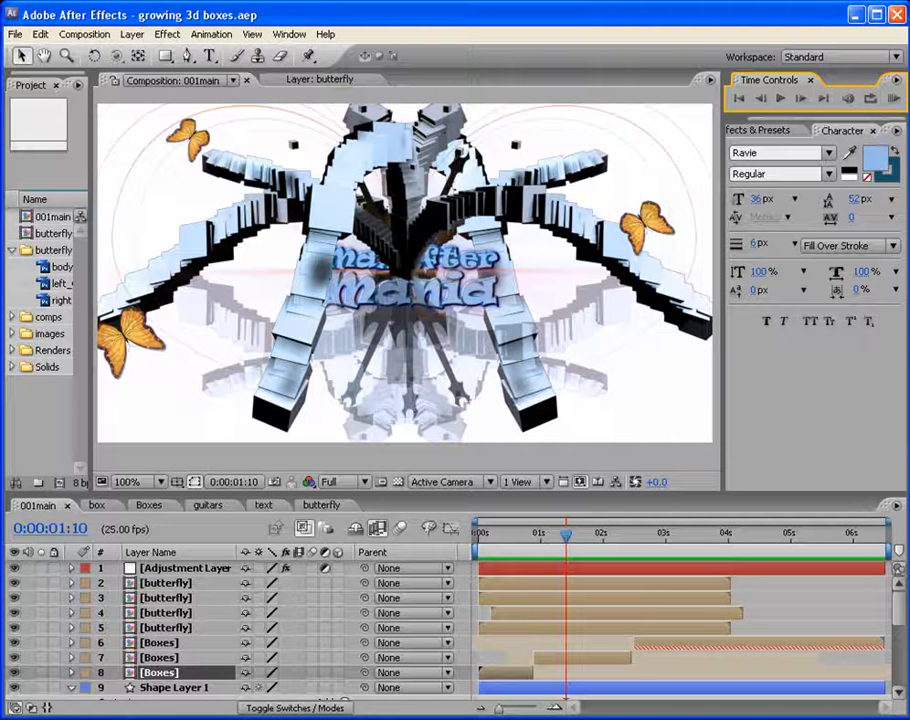
# Preview the finished butterfly and boxes composition, then switch to 3ds Max and play the growing 3d blocks1.max animation.
pyautogui.click(893, 100)
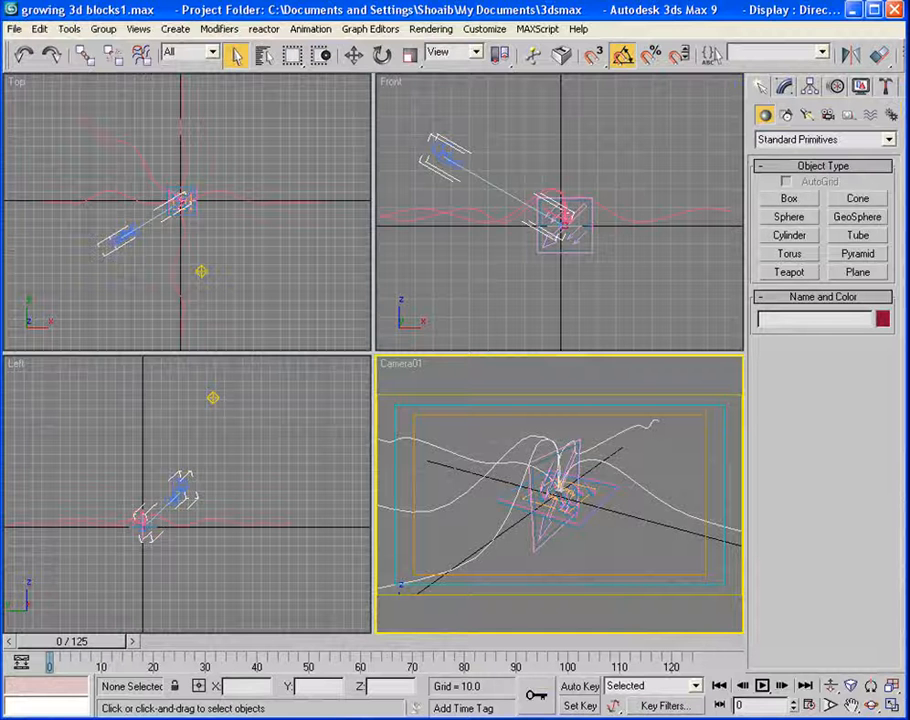
pyautogui.click(763, 685)
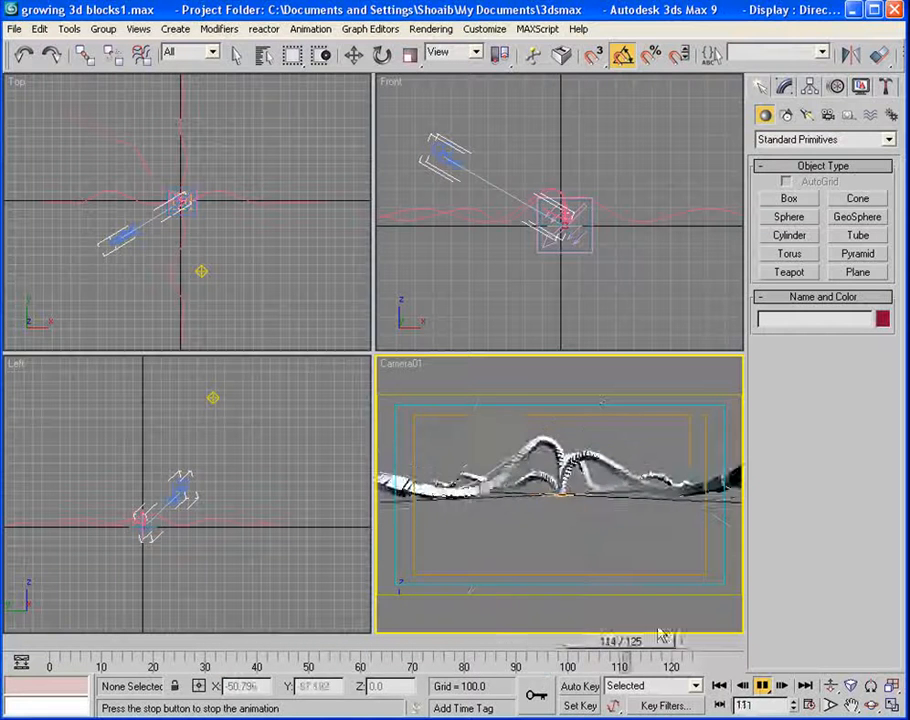
pyautogui.click(762, 686)
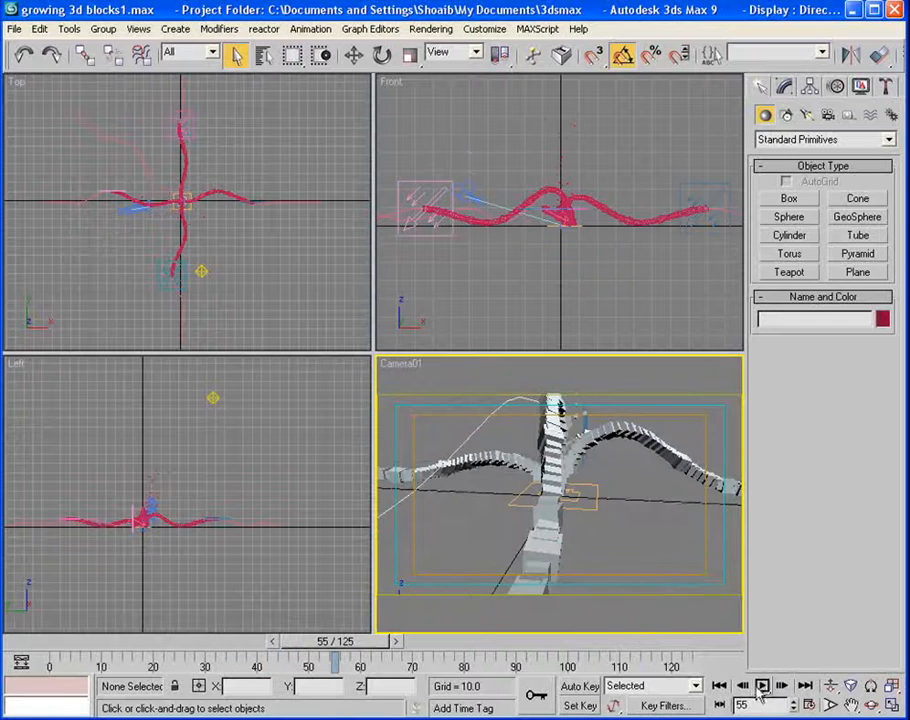
# Reset 3ds Max to an empty scene.
pyautogui.click(13, 31)
pyautogui.click(28, 62)
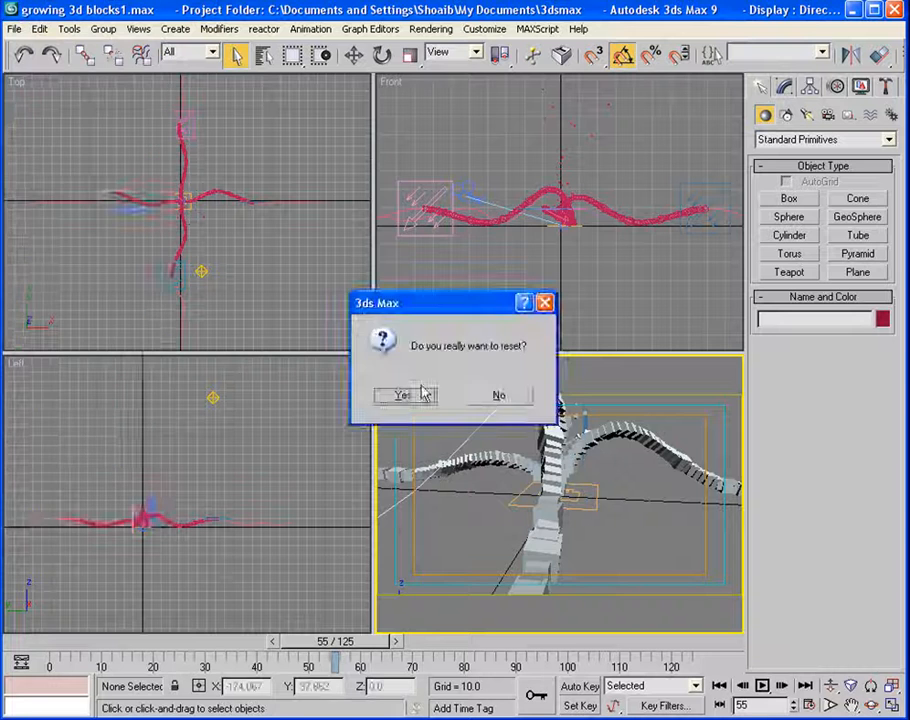
pyautogui.click(410, 392)
# Create a PF Source particle system near the origin in the Top view.
pyautogui.click(860, 140)
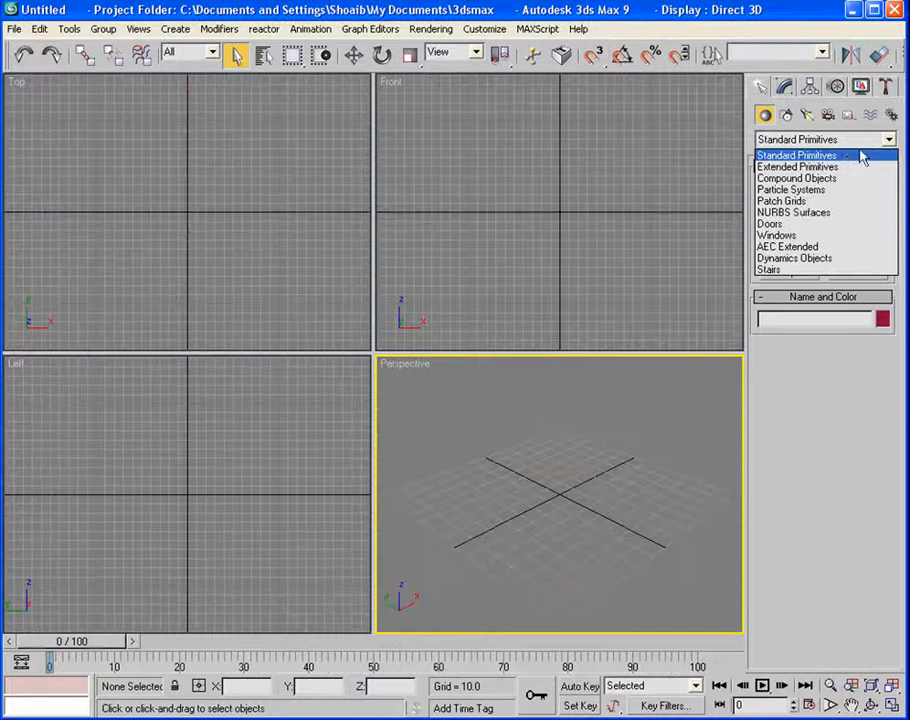
pyautogui.click(805, 189)
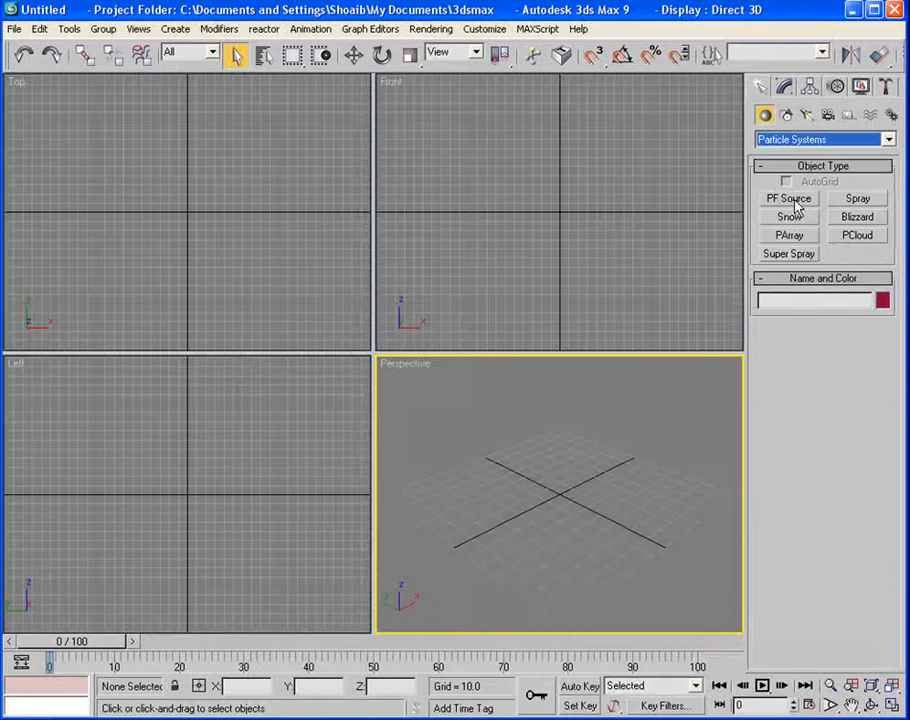
pyautogui.click(790, 199)
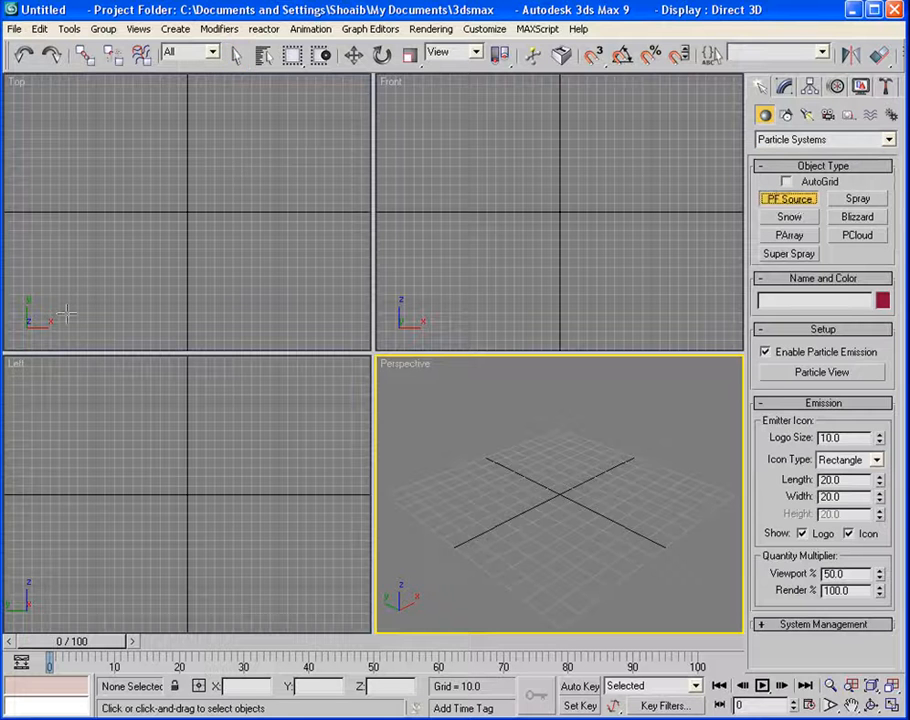
pyautogui.moveTo(174, 201); pyautogui.dragTo(189, 221)
pyautogui.press('w')
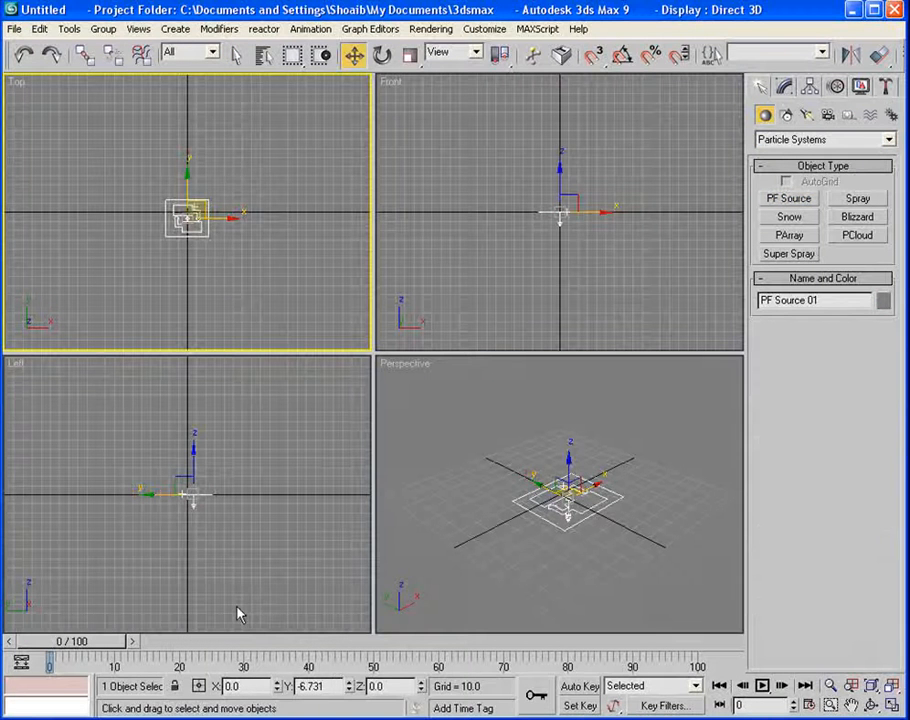
# Show the particles at frame 19 and rotate the PF Source 180 degrees in the Front view with angle snap enabled, so it emits upward.
pyautogui.moveTo(95, 641); pyautogui.dragTo(181, 640)
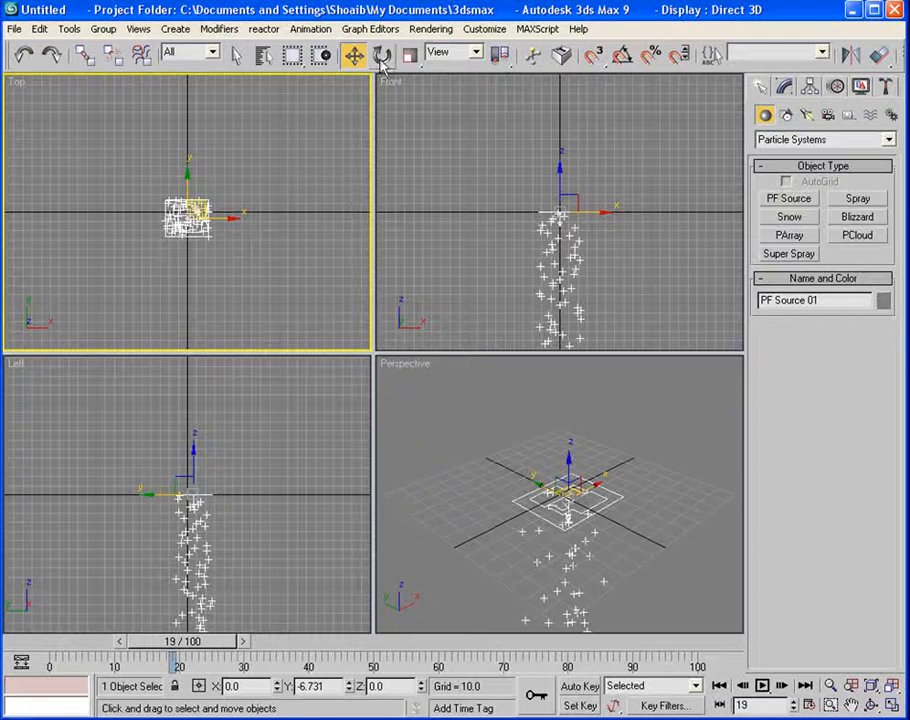
pyautogui.click(382, 56)
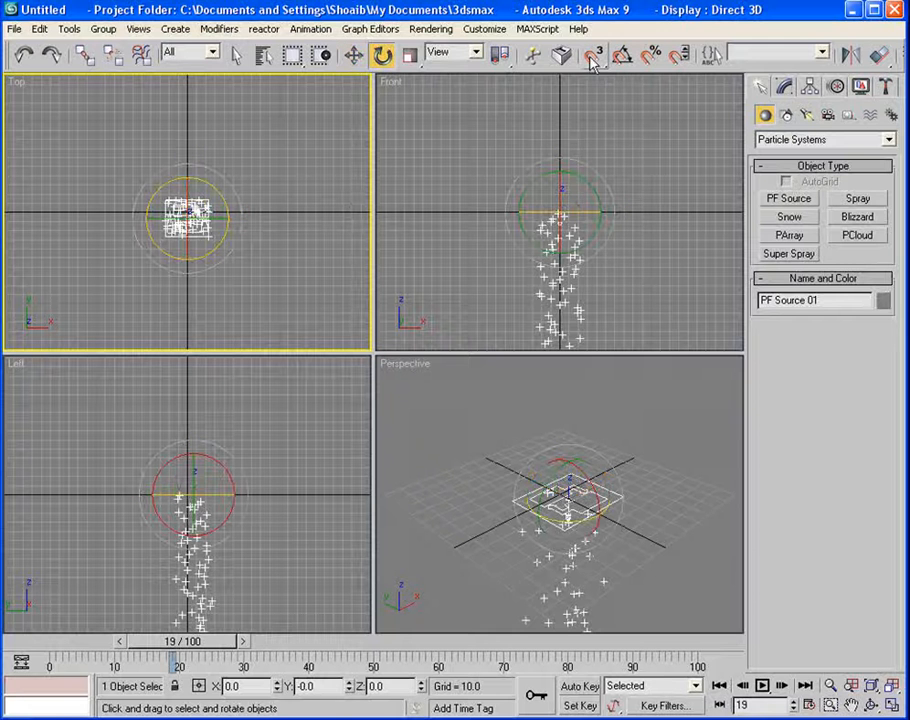
pyautogui.click(622, 56)
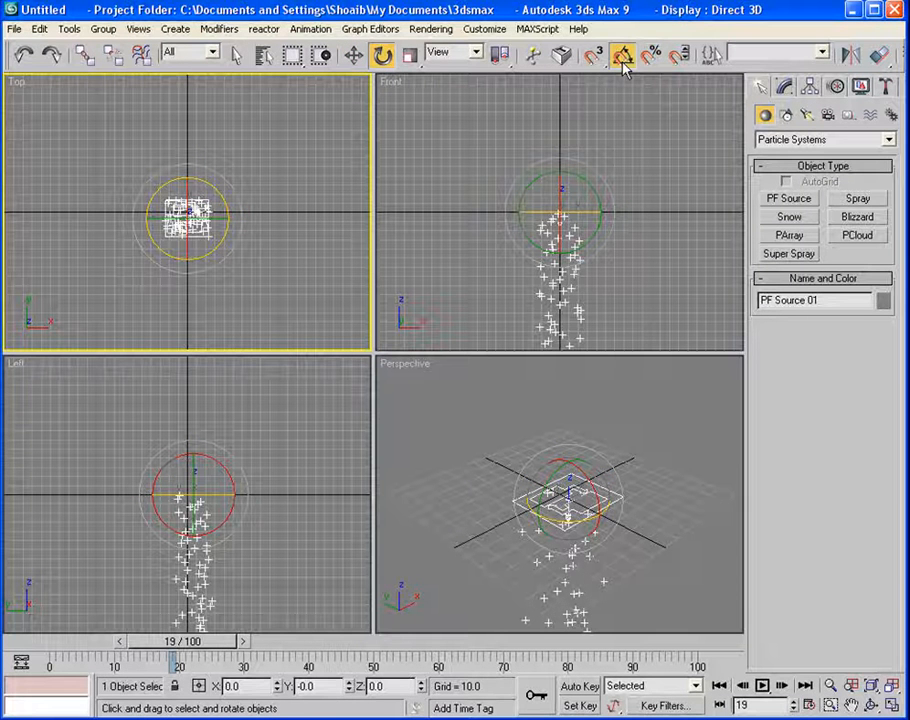
pyautogui.click(600, 178)
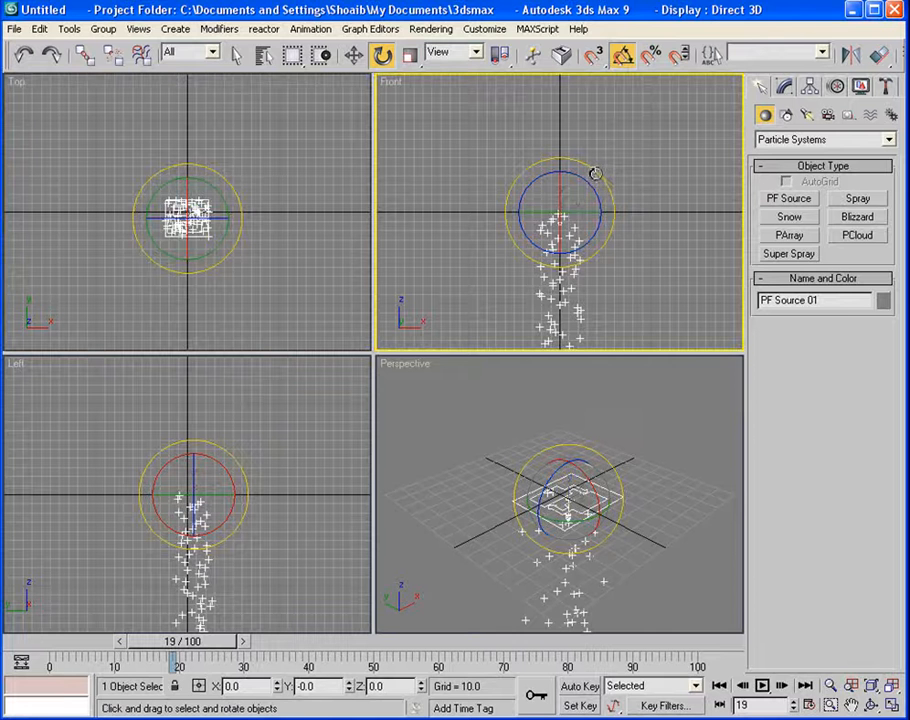
pyautogui.moveTo(596, 174); pyautogui.dragTo(644, 368)
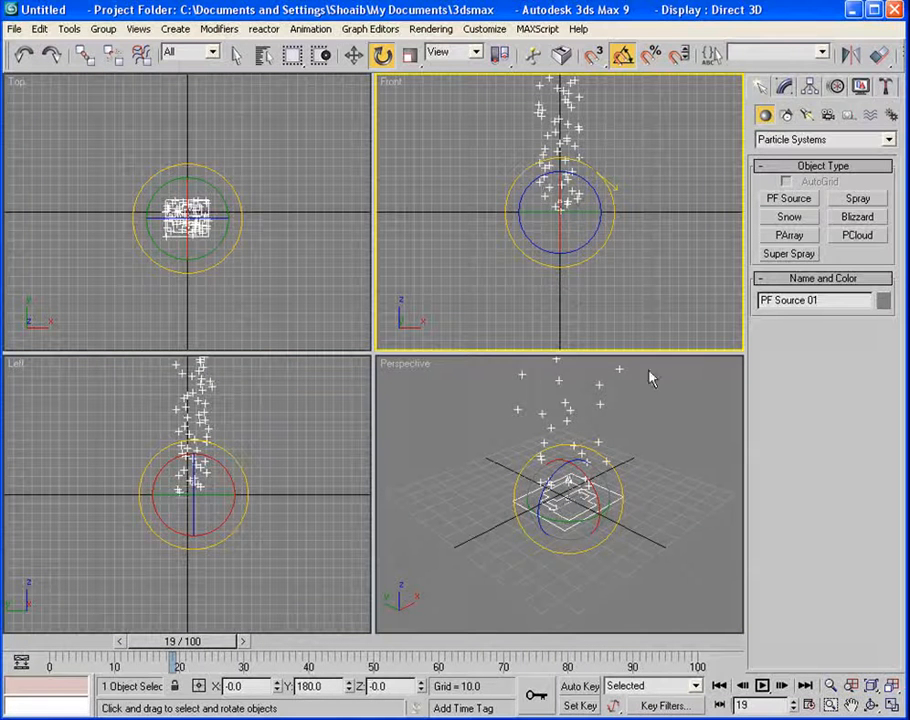
# Set the PF Source's X, Y and Z position to 0 and return the timeline to frame 0.
pyautogui.click(354, 55)
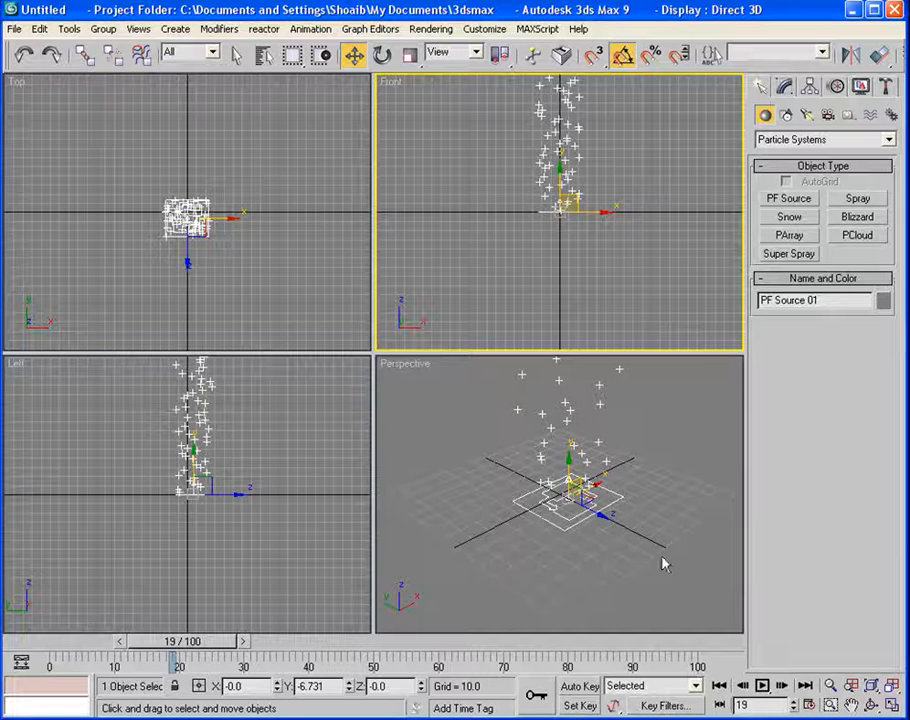
pyautogui.doubleClick(403, 686)
pyautogui.write('0')
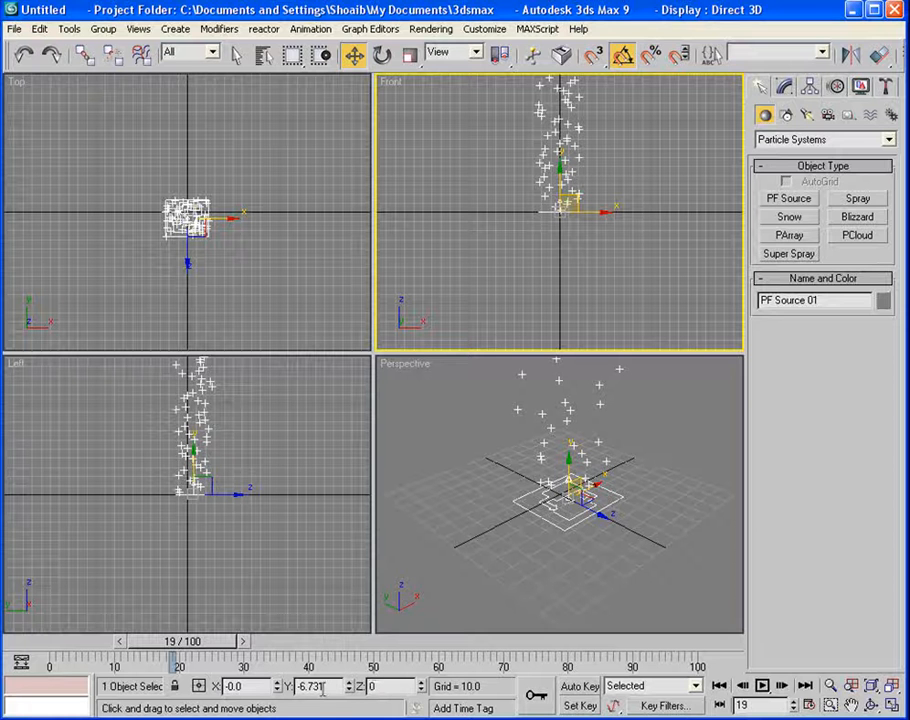
pyautogui.write('0')
pyautogui.moveTo(325, 686); pyautogui.dragTo(167, 689)
pyautogui.write('0')
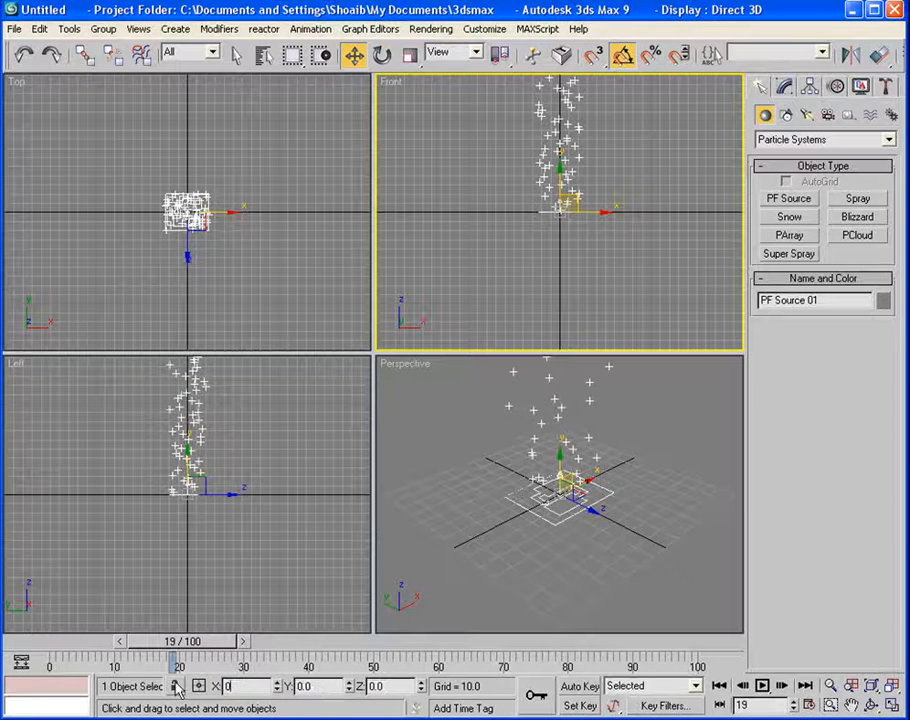
pyautogui.press('Return')
pyautogui.rightClick(301, 285)
pyautogui.scroll(3, 188, 234)
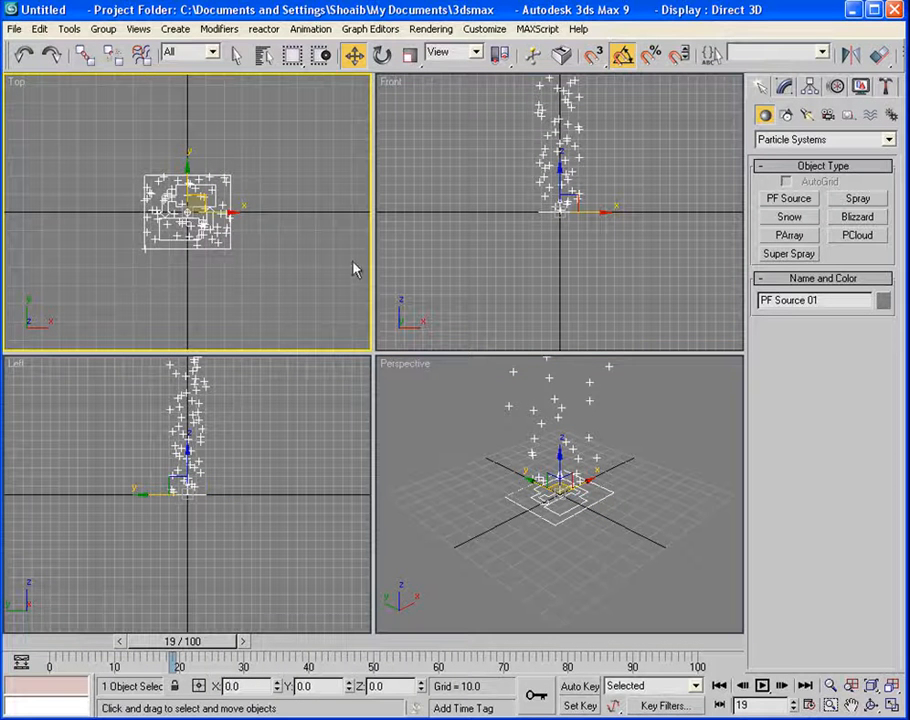
pyautogui.moveTo(193, 648)
pyautogui.mouseDown()
pyautogui.moveTo(75, 641)
pyautogui.moveTo(341, 630)
pyautogui.moveTo(193, 624)
pyautogui.moveTo(367, 638)
pyautogui.moveTo(207, 621)
pyautogui.moveTo(203, 633)
pyautogui.moveTo(193, 631)
pyautogui.mouseUp()
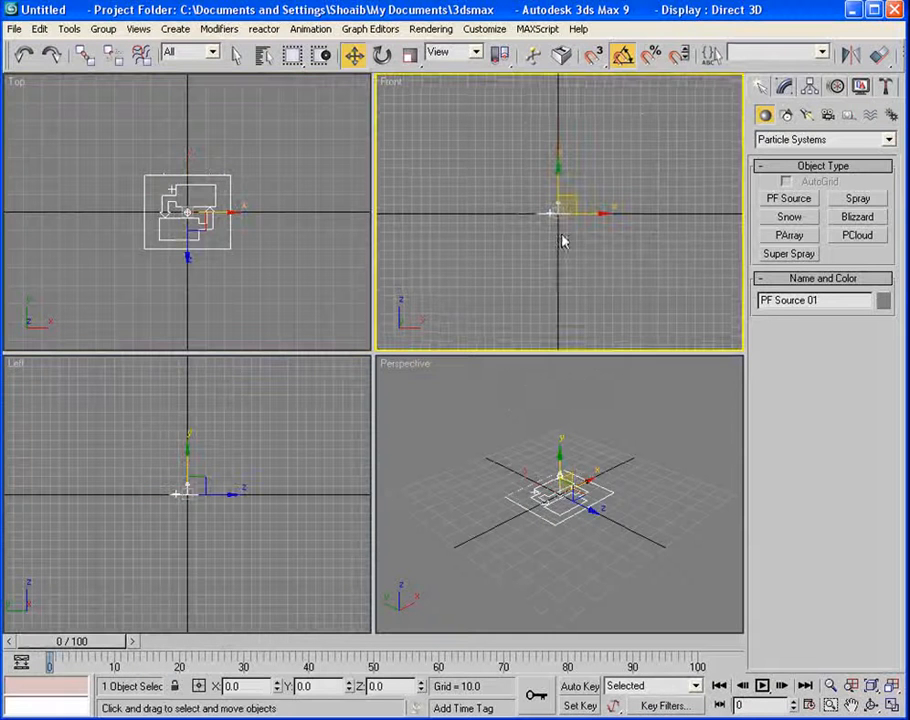
# Draw a wavy five-vertex Bezier line about 138 units long in the Front view, starting at the PF Source and extending along positive X.
pyautogui.moveTo(577, 240); pyautogui.dragTo(560, 244, button='middle')
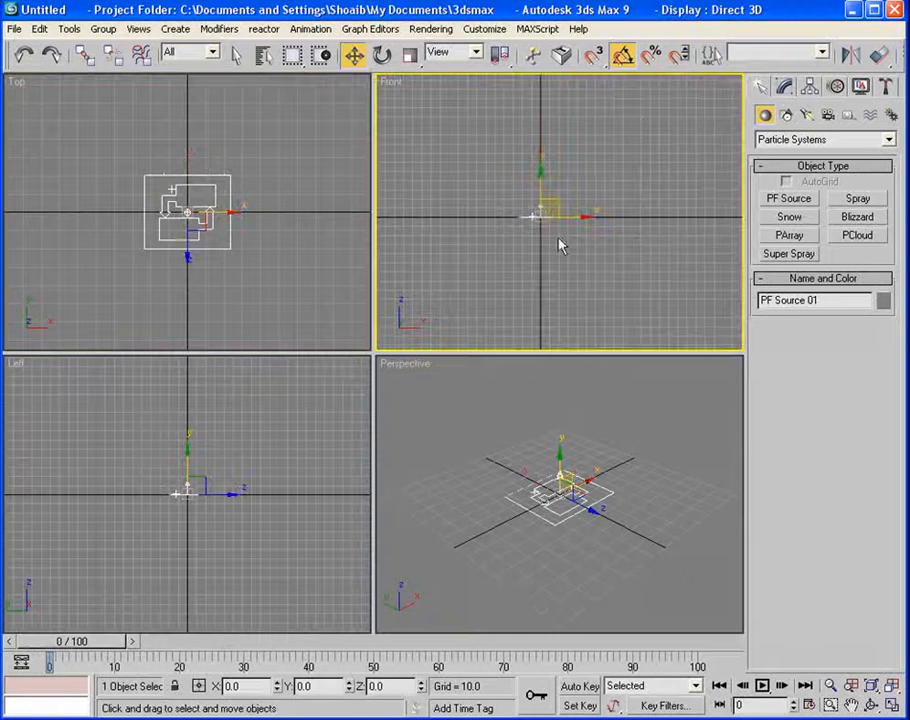
pyautogui.click(786, 115)
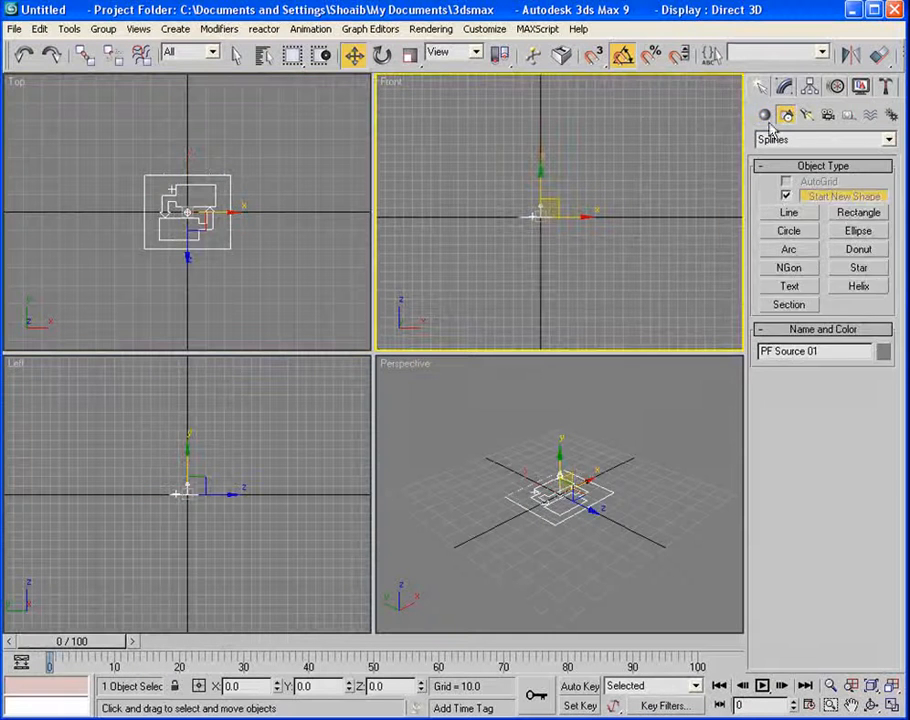
pyautogui.click(790, 213)
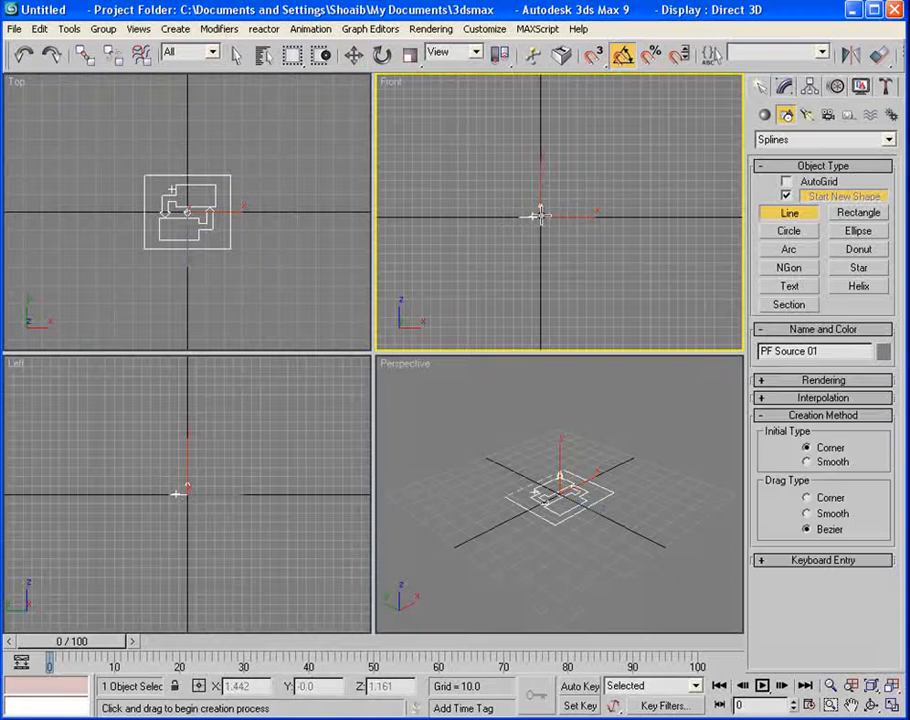
pyautogui.hotkey('alt', 'w')
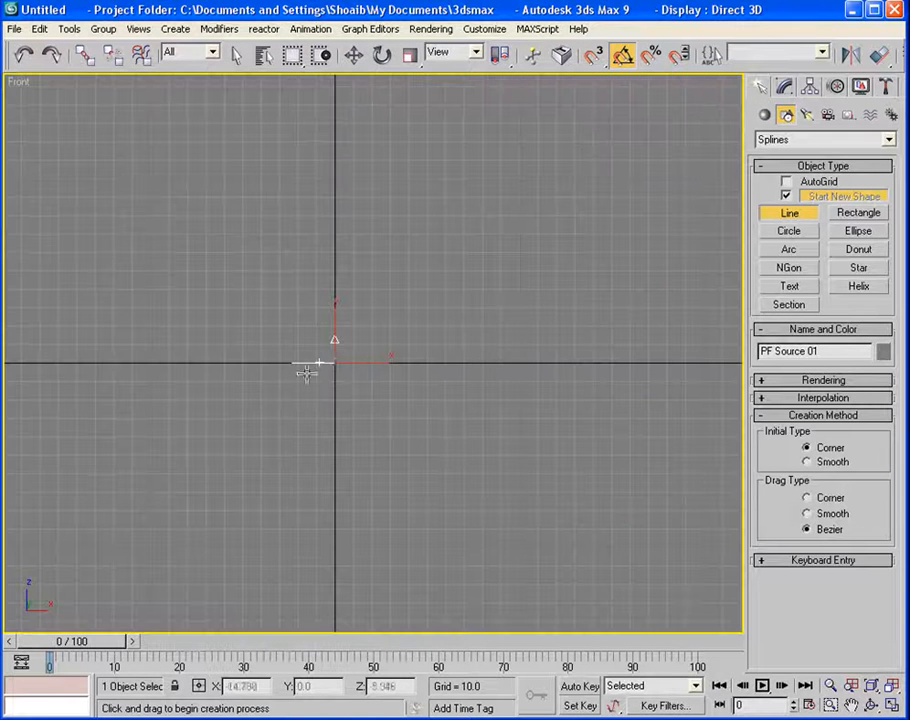
pyautogui.click(334, 362)
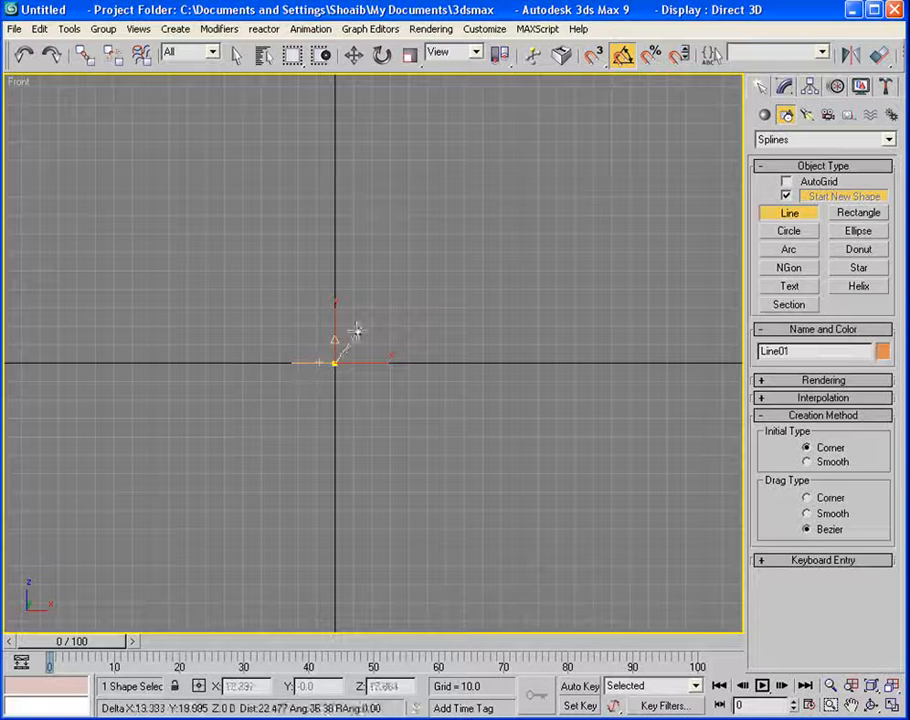
pyautogui.moveTo(366, 326); pyautogui.dragTo(390, 322)
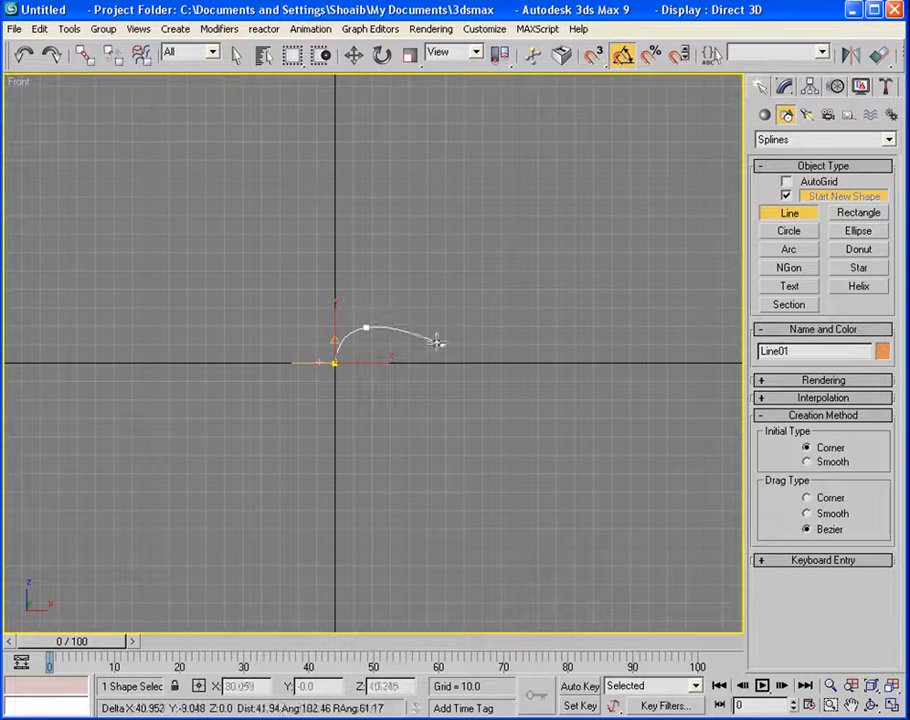
pyautogui.moveTo(466, 352); pyautogui.dragTo(535, 342)
pyautogui.click(588, 361)
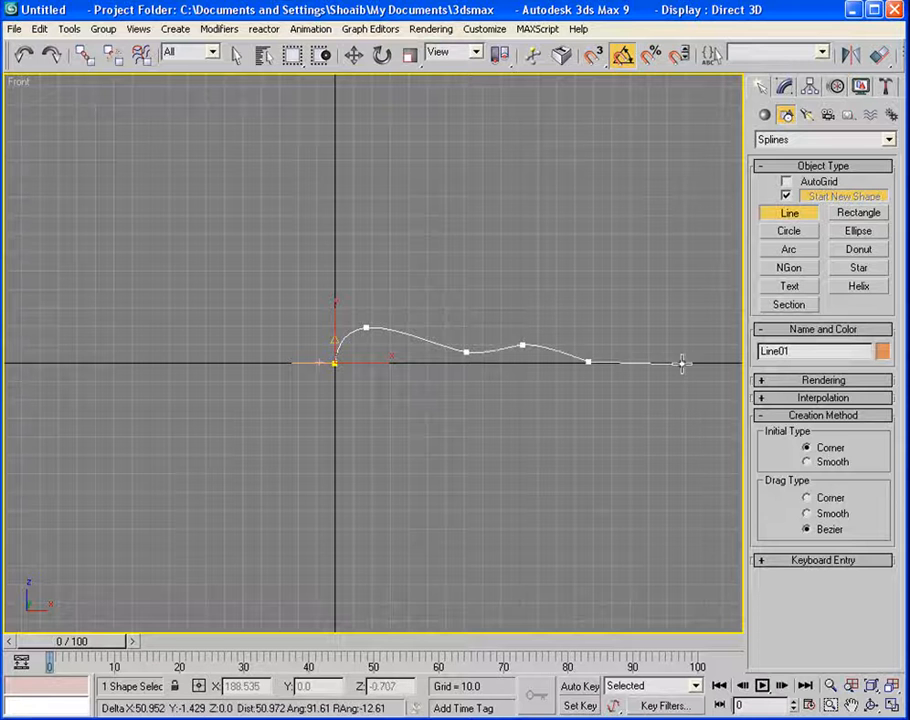
pyautogui.rightClick(674, 360)
pyautogui.rightClick(674, 360)
# Lower the line's middle vertex slightly to deepen the dip in the curve.
pyautogui.click(785, 88)
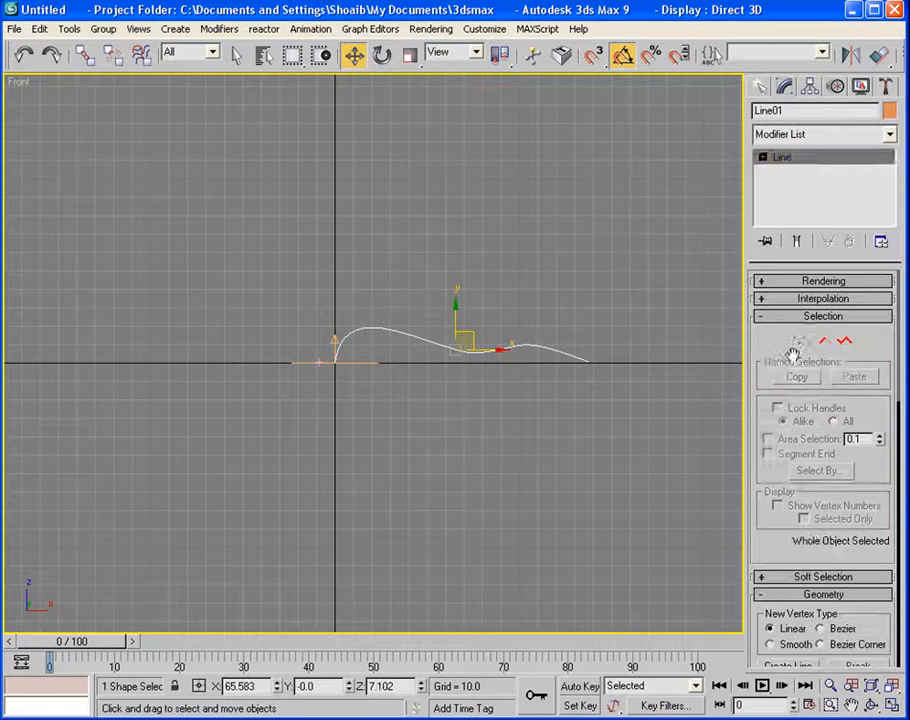
pyautogui.click(801, 341)
pyautogui.click(588, 361)
pyautogui.click(639, 428)
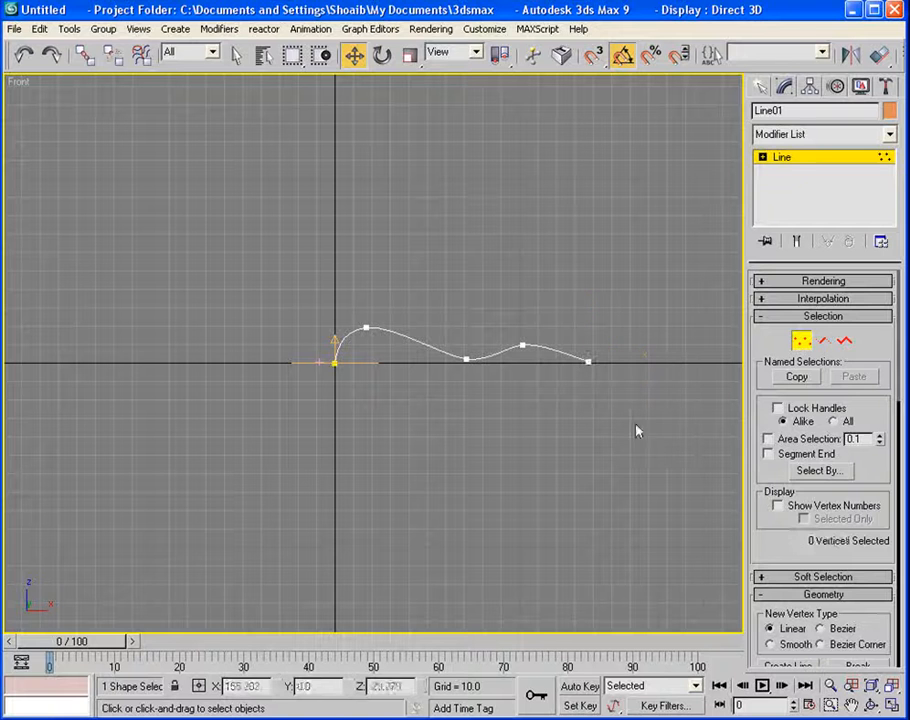
pyautogui.click(801, 341)
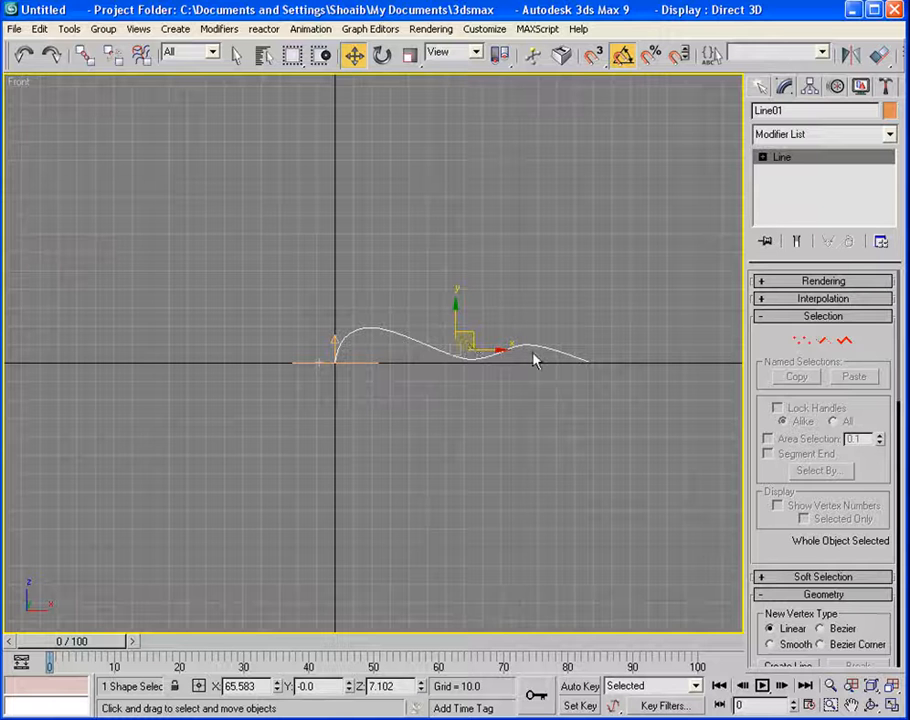
# Align only the line's pivot to the PF Source's pivot point in X, Y and Z position.
pyautogui.click(810, 87)
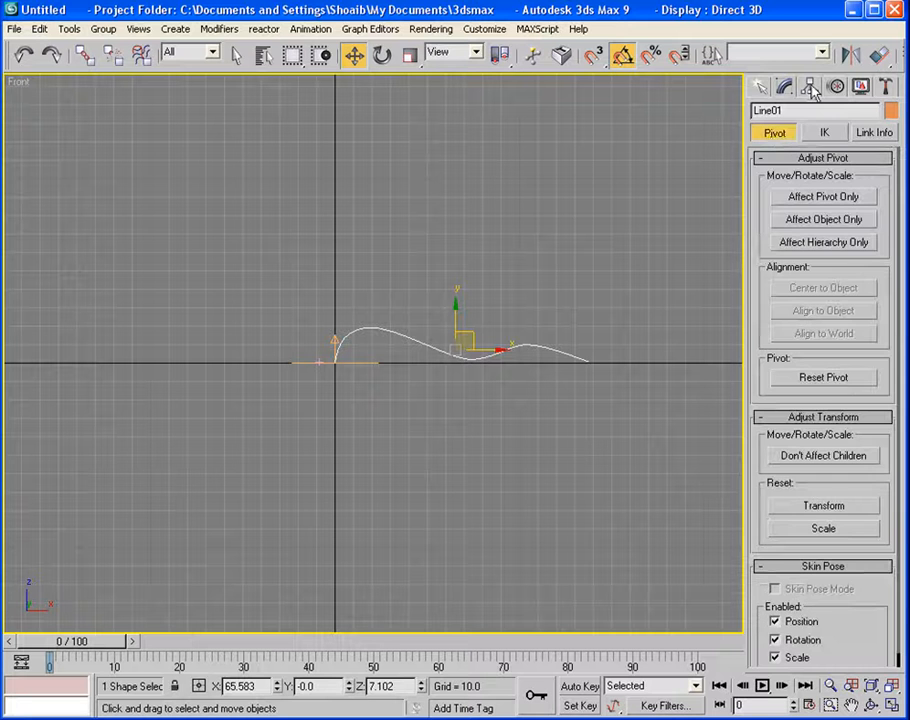
pyautogui.click(767, 133)
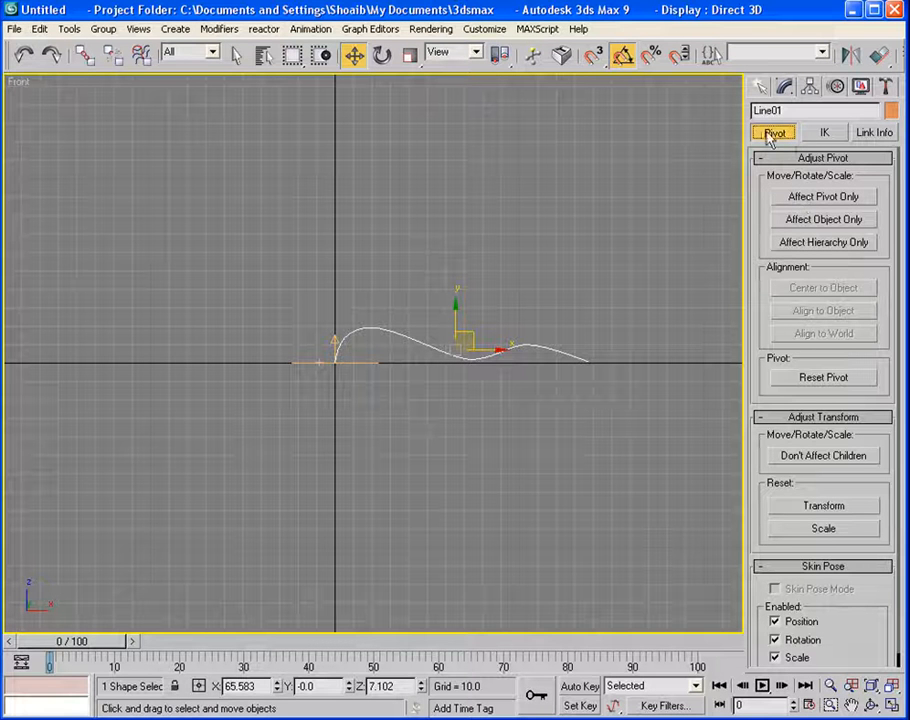
pyautogui.click(810, 198)
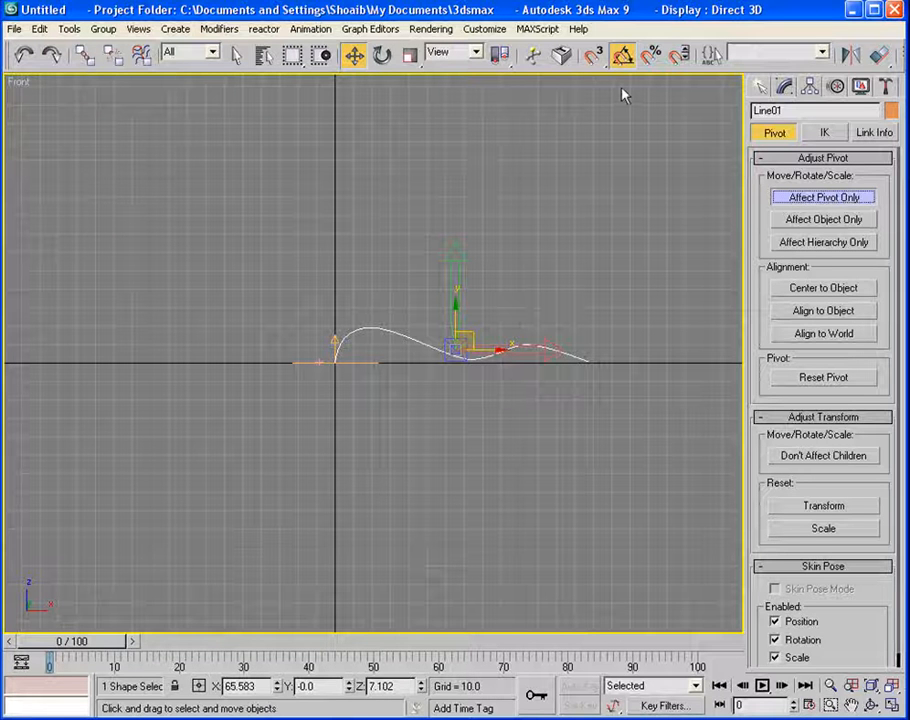
pyautogui.moveTo(770, 55); pyautogui.dragTo(516, 61)
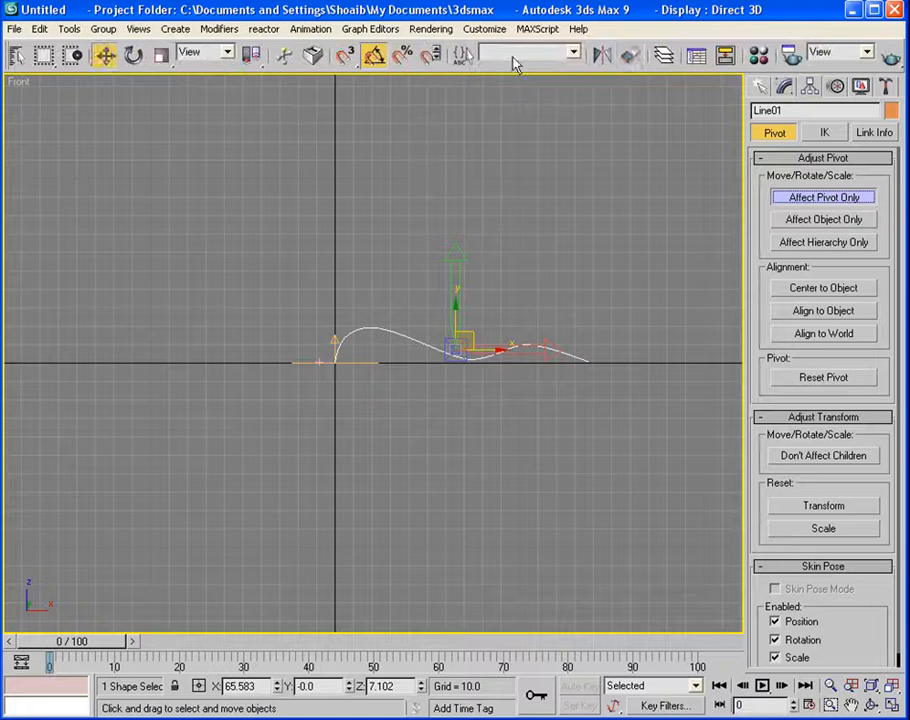
pyautogui.click(632, 57)
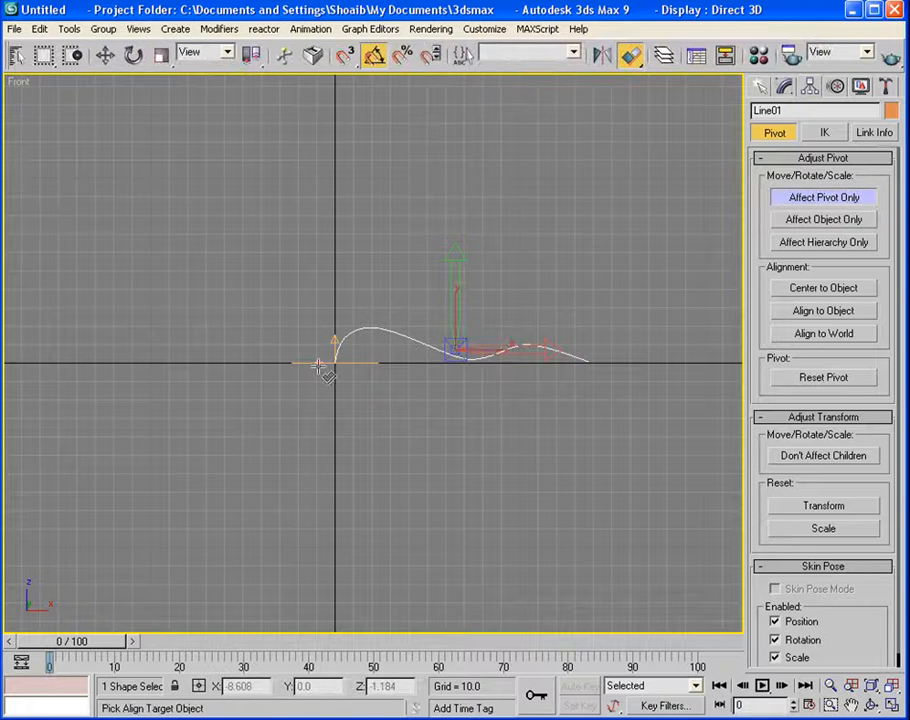
pyautogui.click(338, 340)
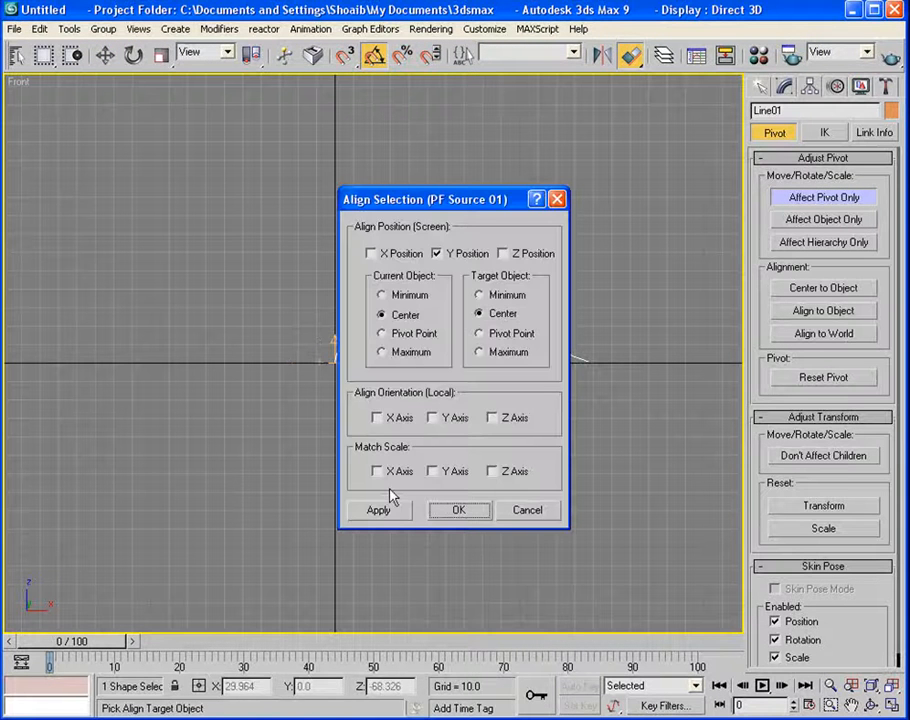
pyautogui.moveTo(480, 205); pyautogui.dragTo(632, 285)
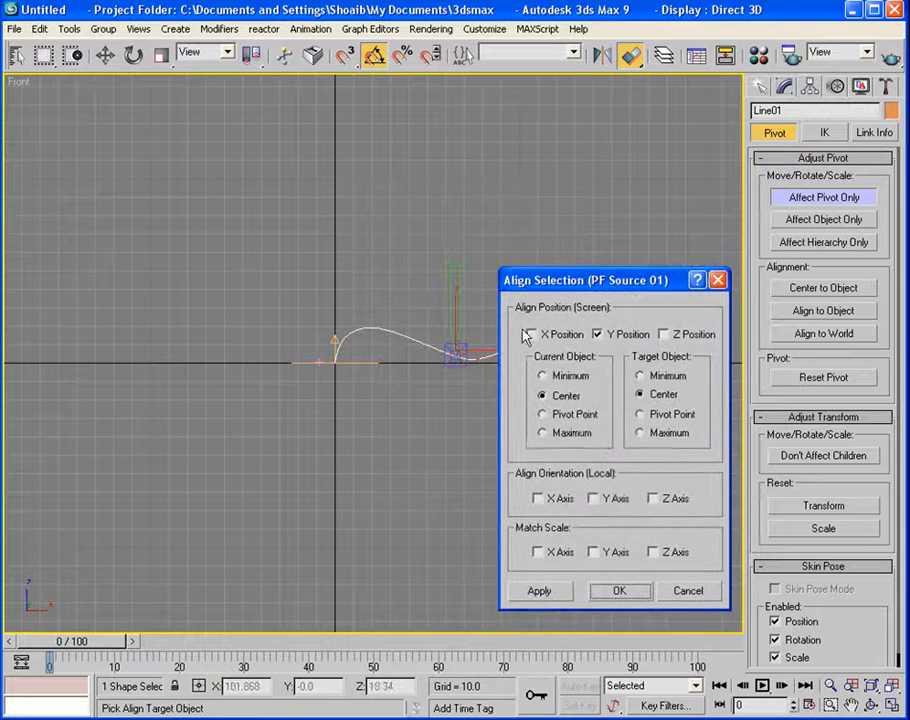
pyautogui.click(665, 334)
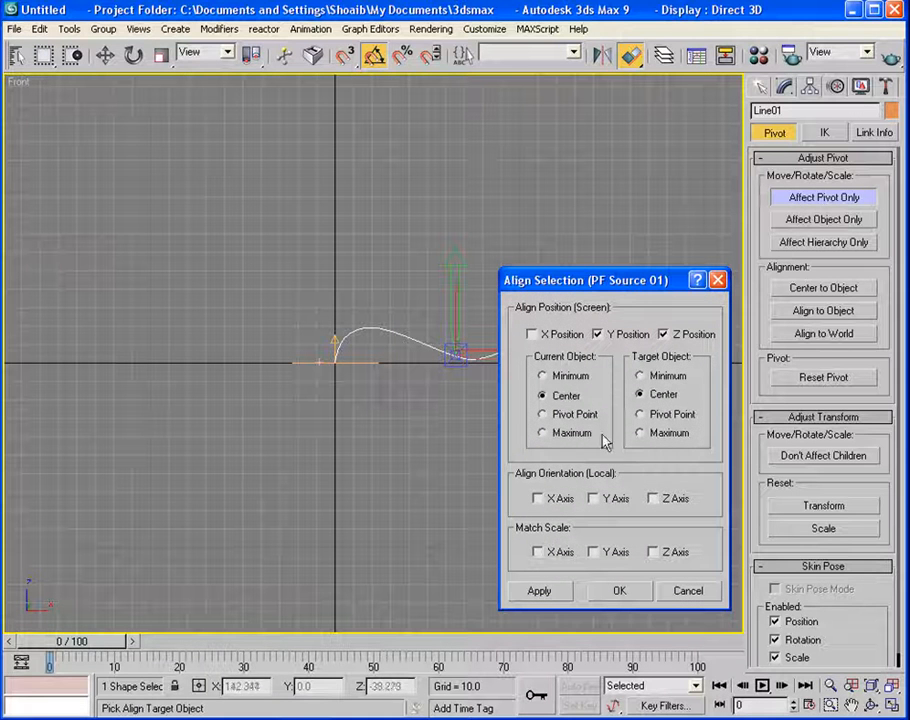
pyautogui.click(543, 414)
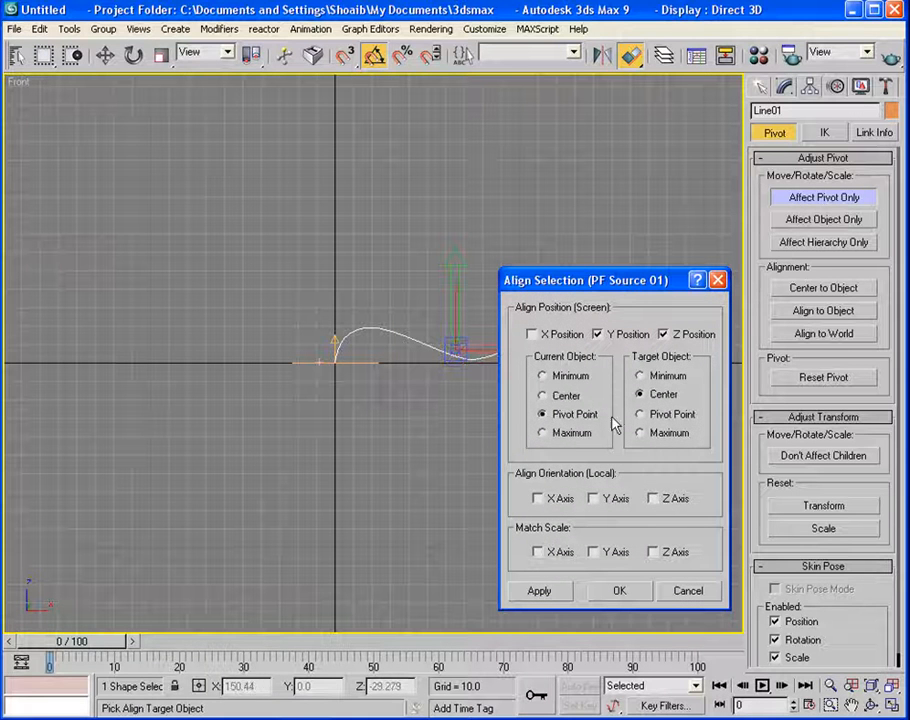
pyautogui.click(640, 414)
pyautogui.click(559, 312)
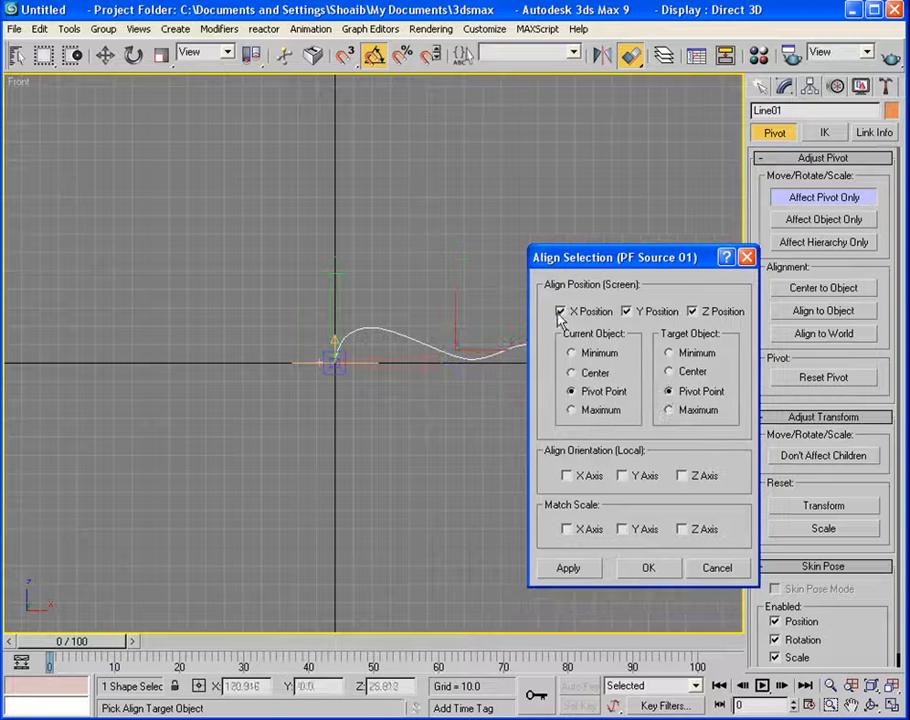
pyautogui.click(649, 568)
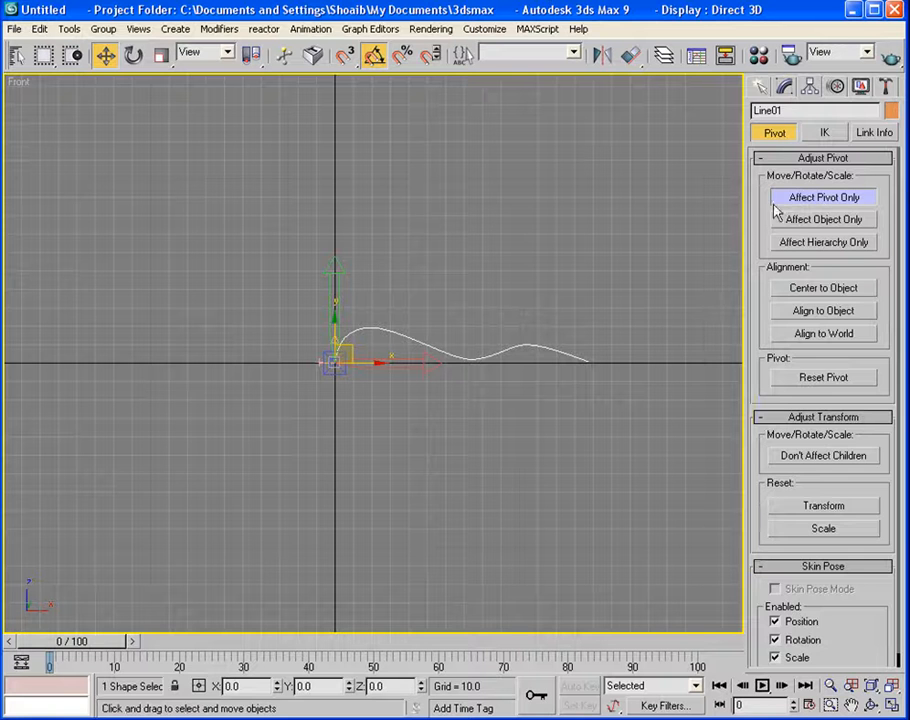
# Mirror the line across the X axis as a copy in the Front view, with zero offset.
pyautogui.click(762, 89)
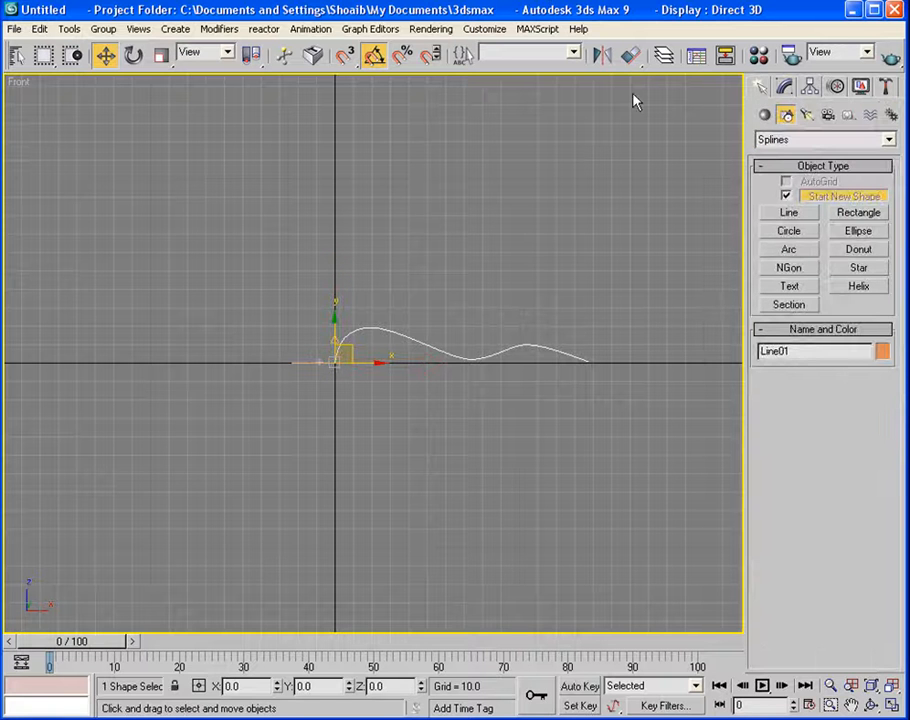
pyautogui.click(603, 57)
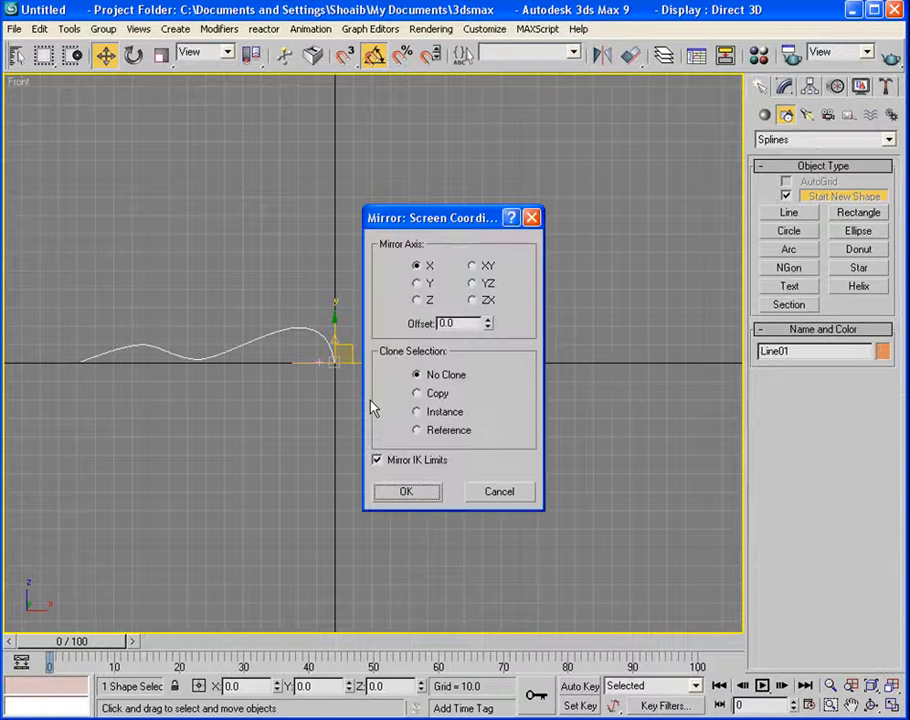
pyautogui.click(417, 393)
pyautogui.click(406, 492)
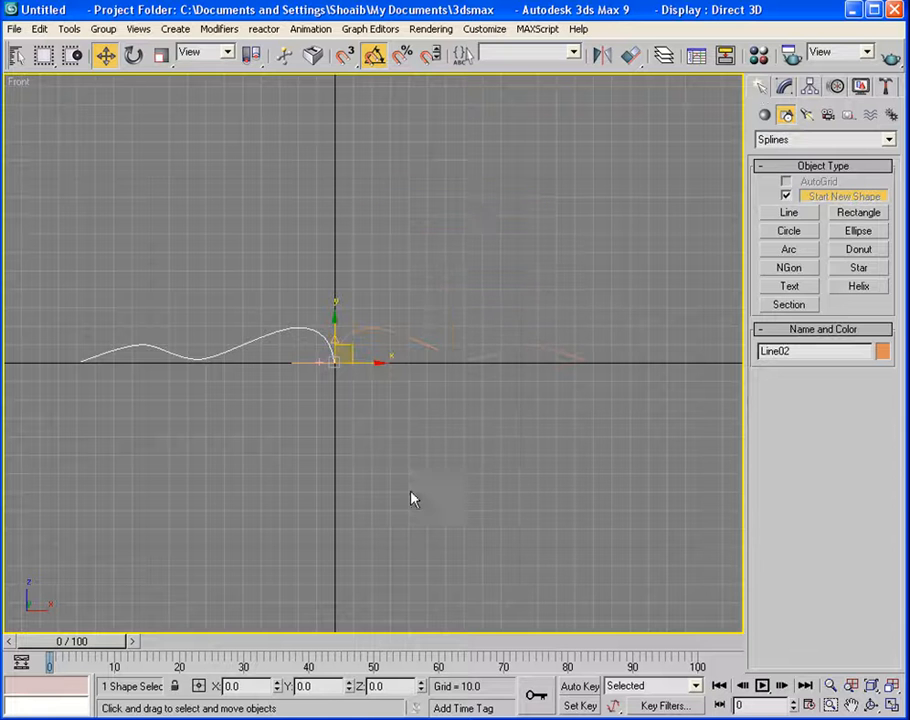
pyautogui.moveTo(365, 363); pyautogui.dragTo(496, 361)
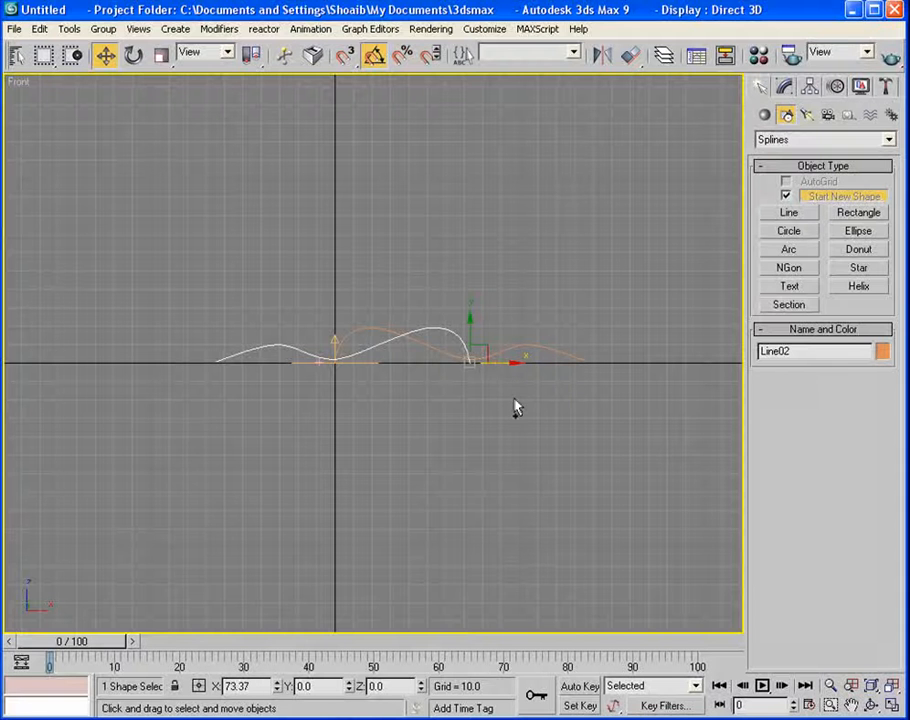
pyautogui.hotkey('ctrl', 'z')
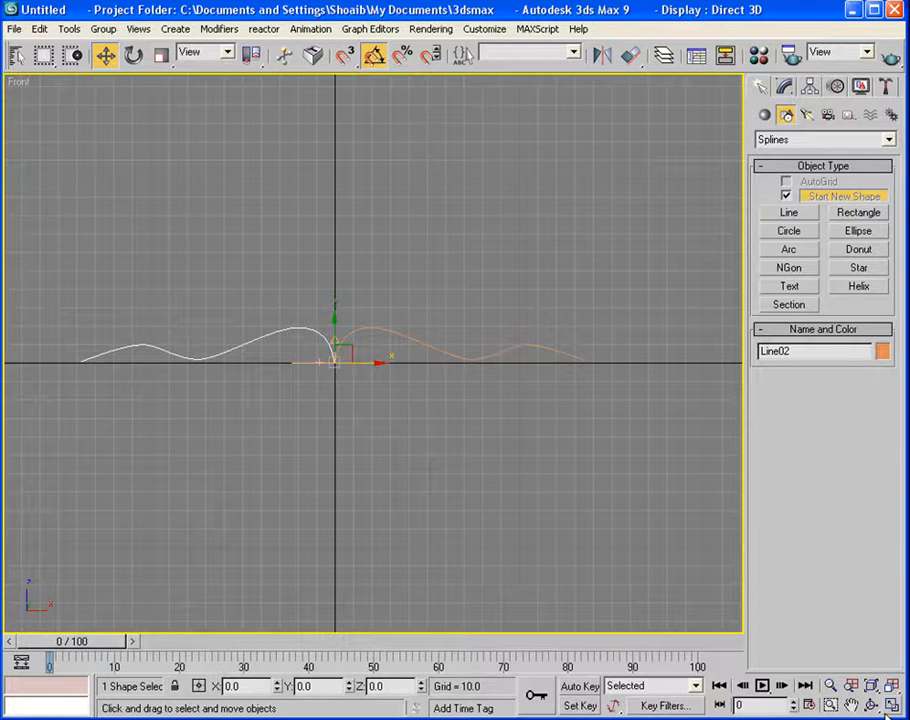
# Make a copy of the mirrored line rotated -90 degrees about Z around the PF Source in the Top view.
pyautogui.click(890, 704)
pyautogui.scroll(-3, 265, 317)
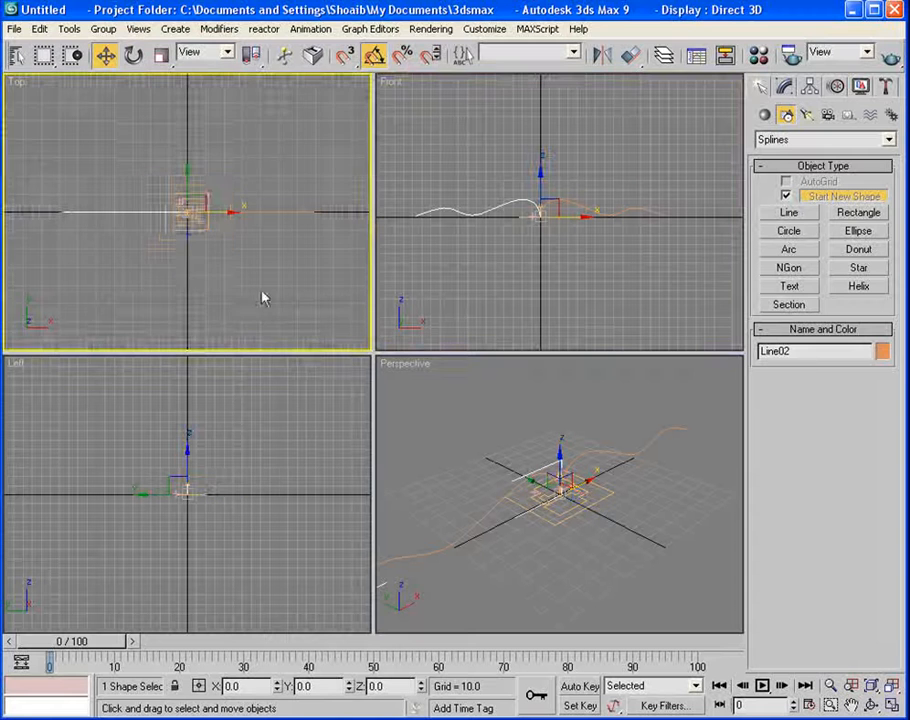
pyautogui.click(134, 56)
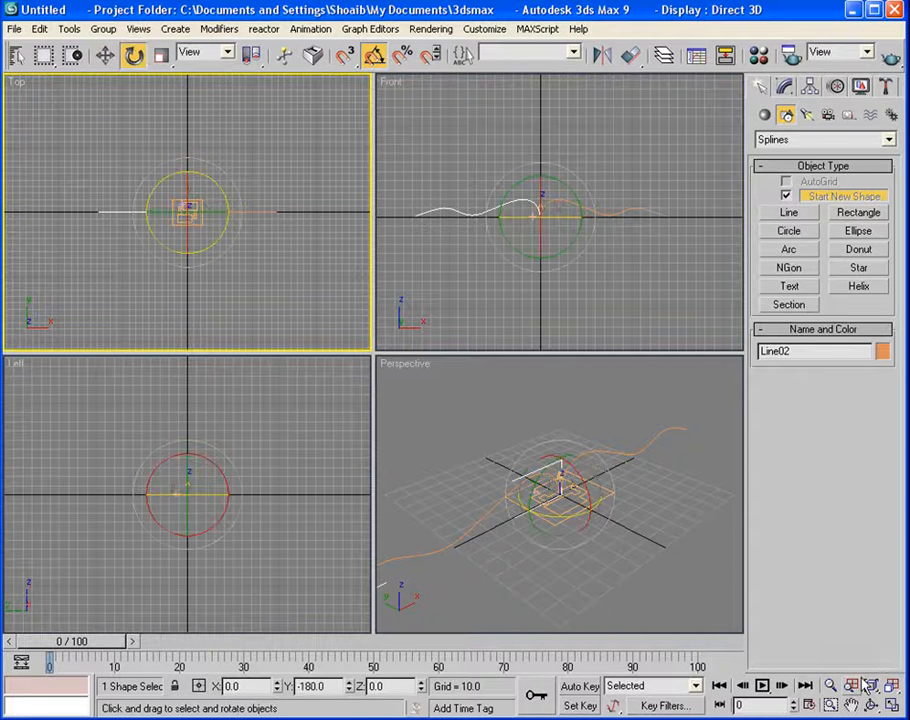
pyautogui.hotkey('alt', 'w')
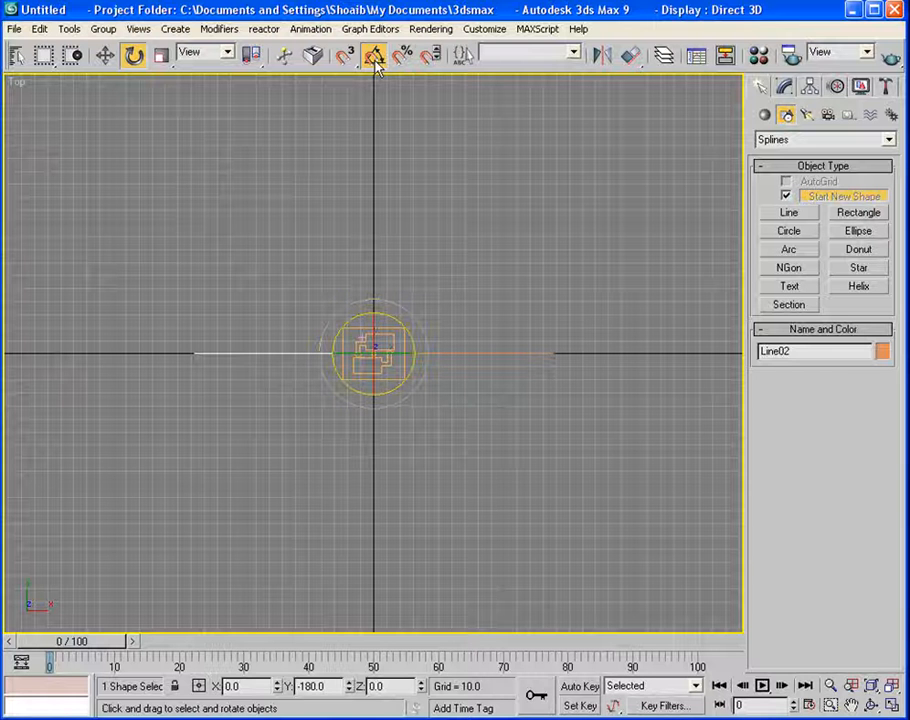
pyautogui.moveTo(410, 316); pyautogui.dragTo(460, 380)
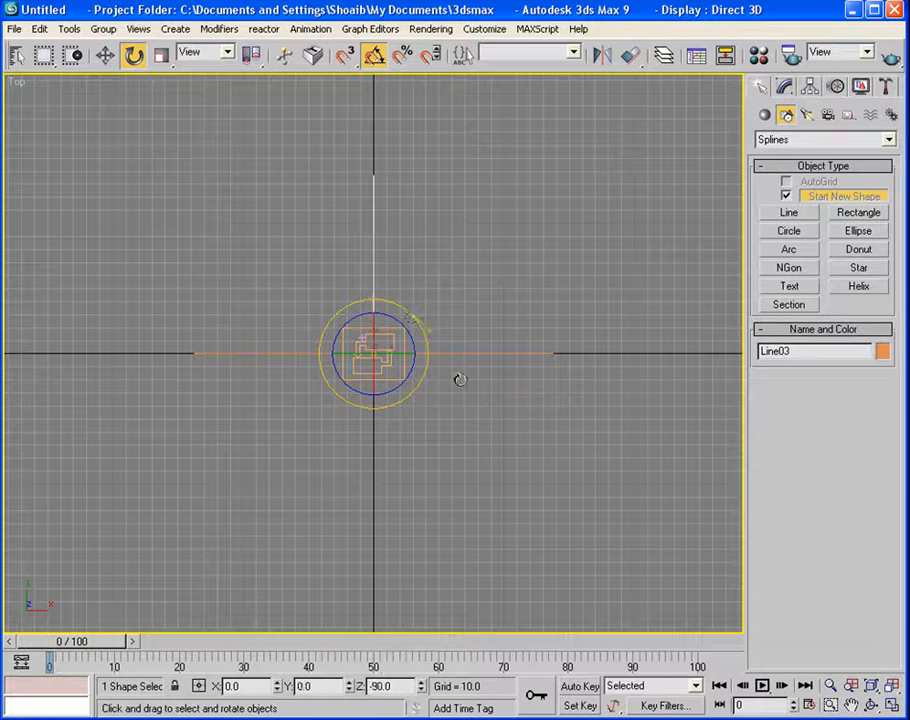
pyautogui.click(455, 441)
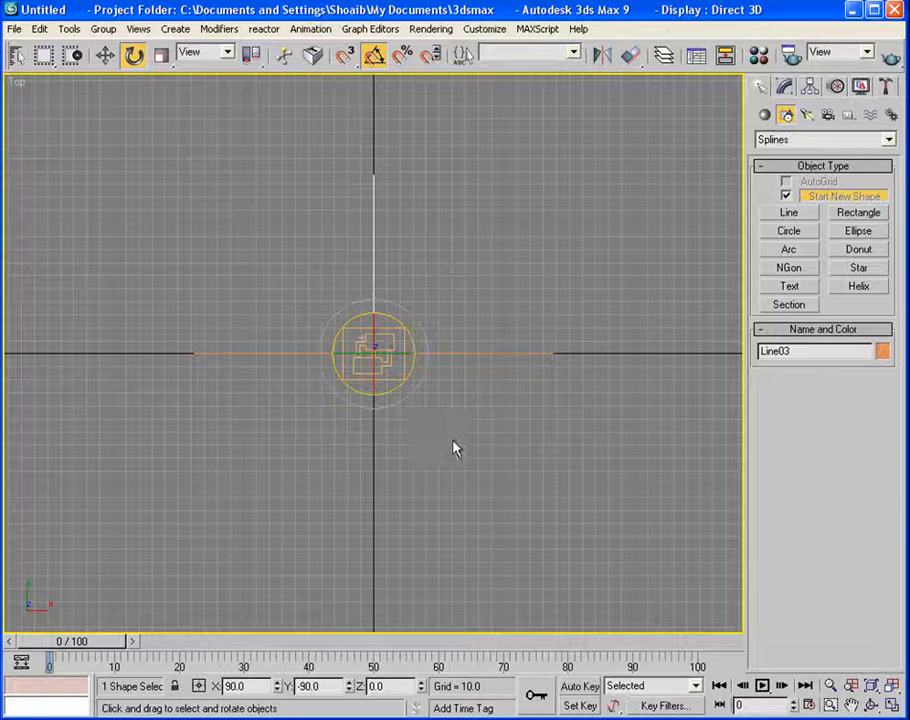
# Mirror the rotated line across the Y axis as a copy in the Top view, with zero offset.
pyautogui.click(601, 55)
pyautogui.moveTo(477, 215); pyautogui.dragTo(639, 151)
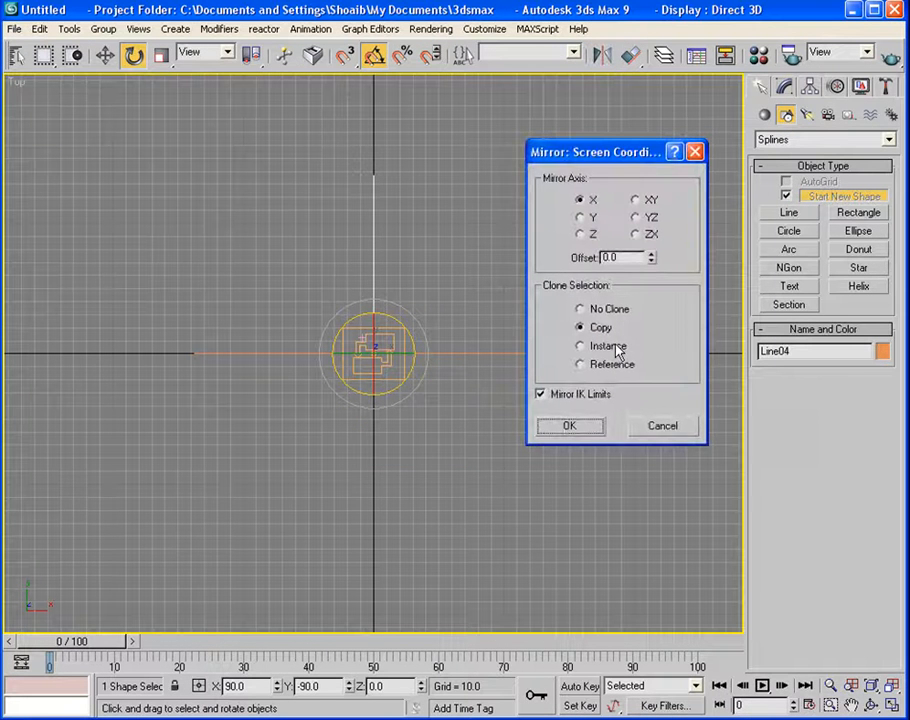
pyautogui.click(581, 217)
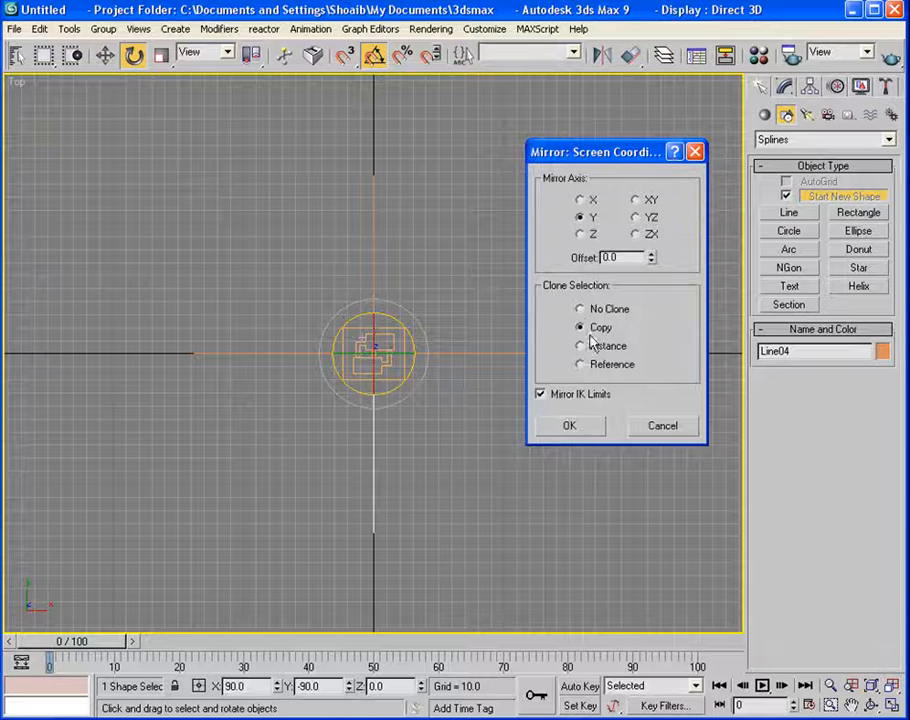
pyautogui.click(573, 427)
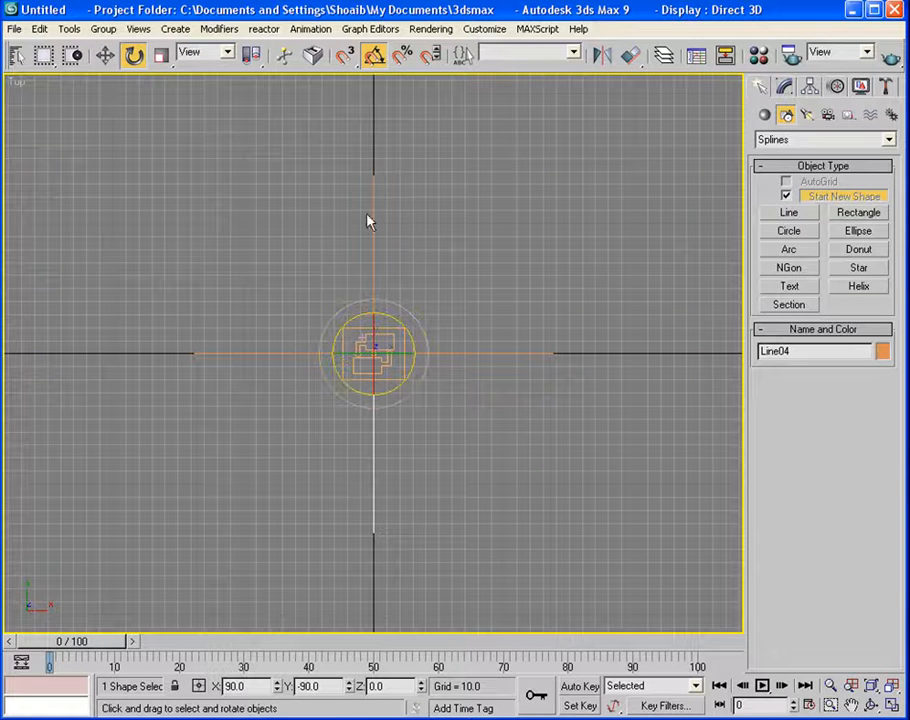
# Select the PF Source in a maximized Perspective view and open its Particle View beside the four splines.
pyautogui.click(893, 705)
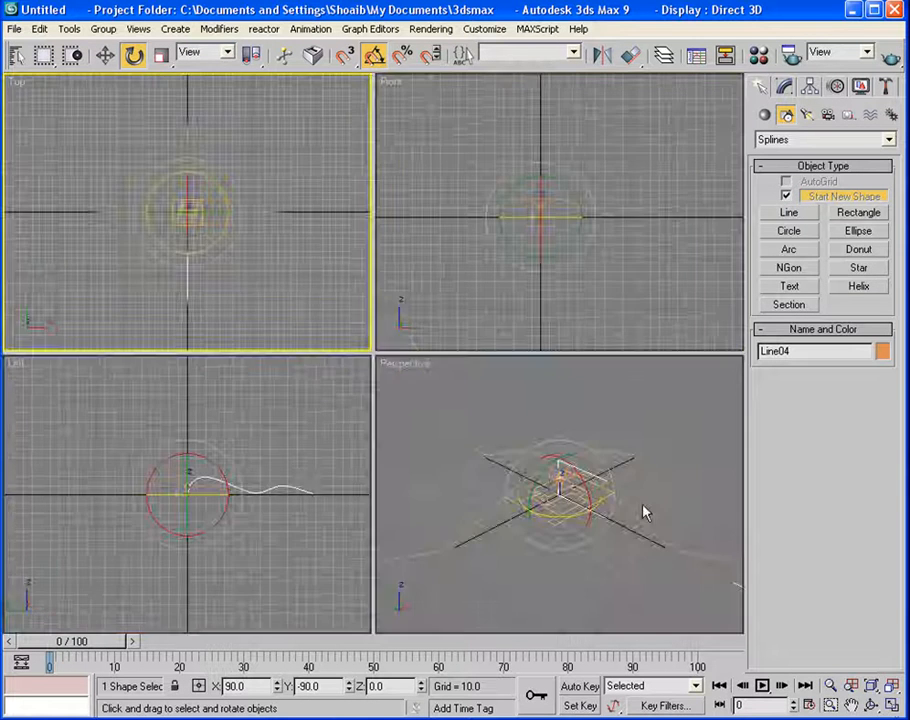
pyautogui.rightClick(425, 358)
pyautogui.hotkey('alt', 'w')
pyautogui.keyDown('alt'); pyautogui.moveTo(367, 402); pyautogui.dragTo(421, 459, button='middle'); pyautogui.keyUp('alt')
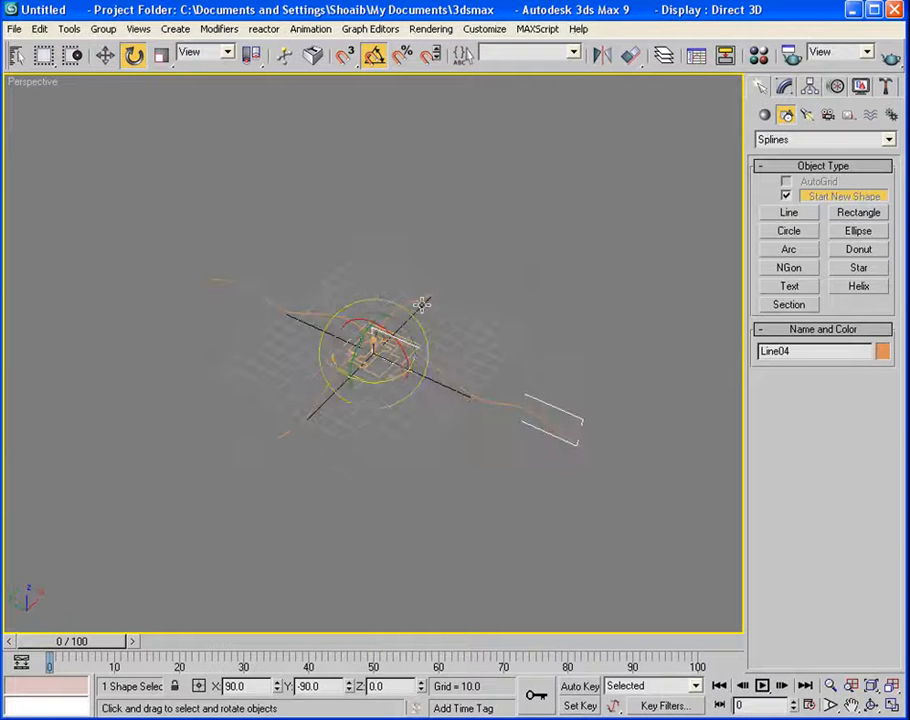
pyautogui.keyDown('alt'); pyautogui.moveTo(537, 361); pyautogui.dragTo(406, 327, button='middle'); pyautogui.keyUp('alt')
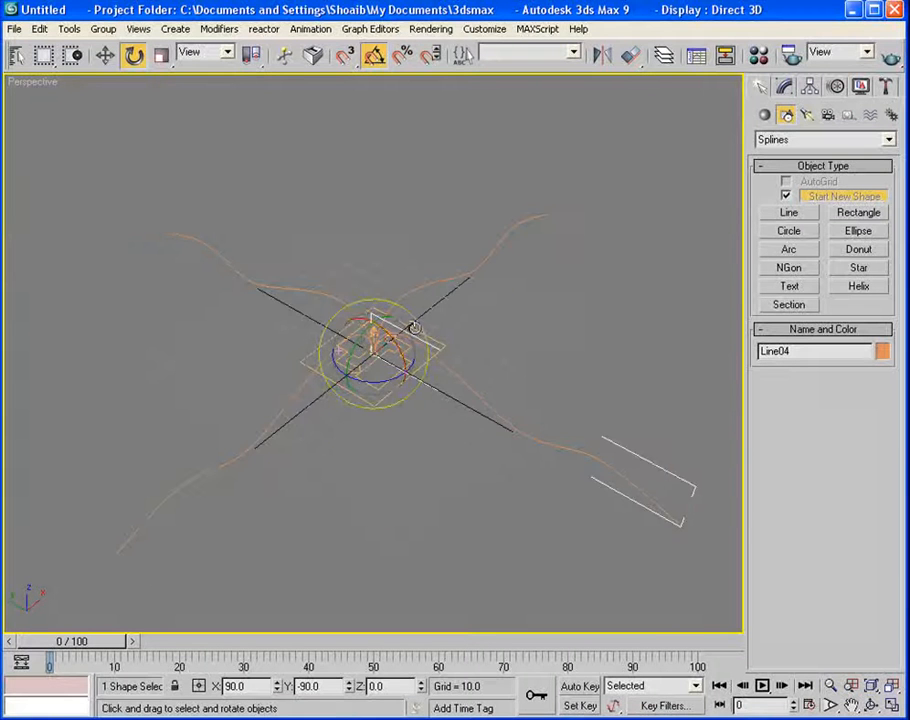
pyautogui.click(105, 56)
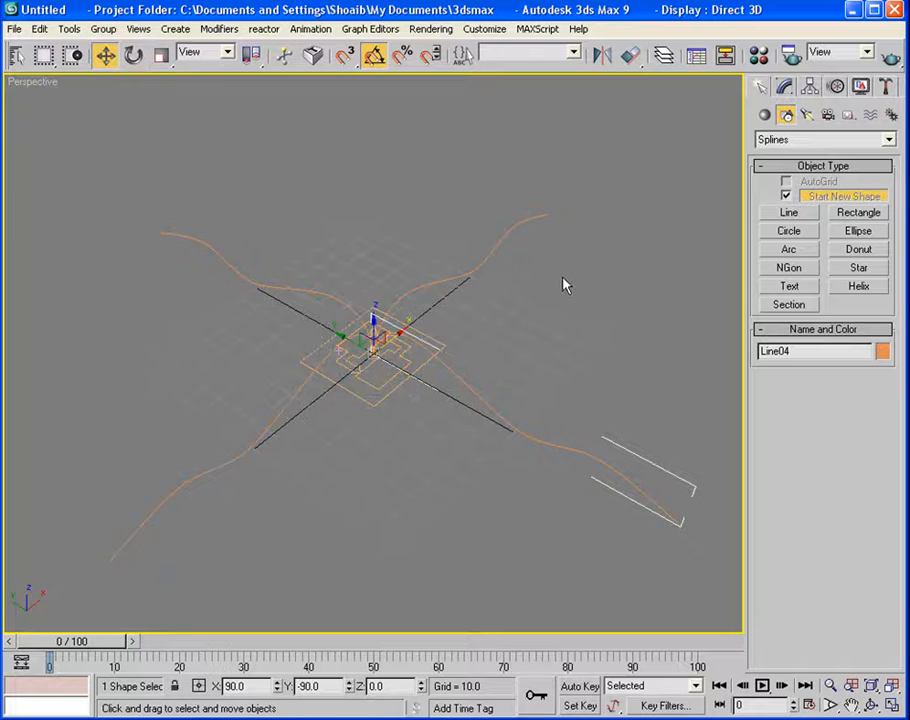
pyautogui.click(404, 361)
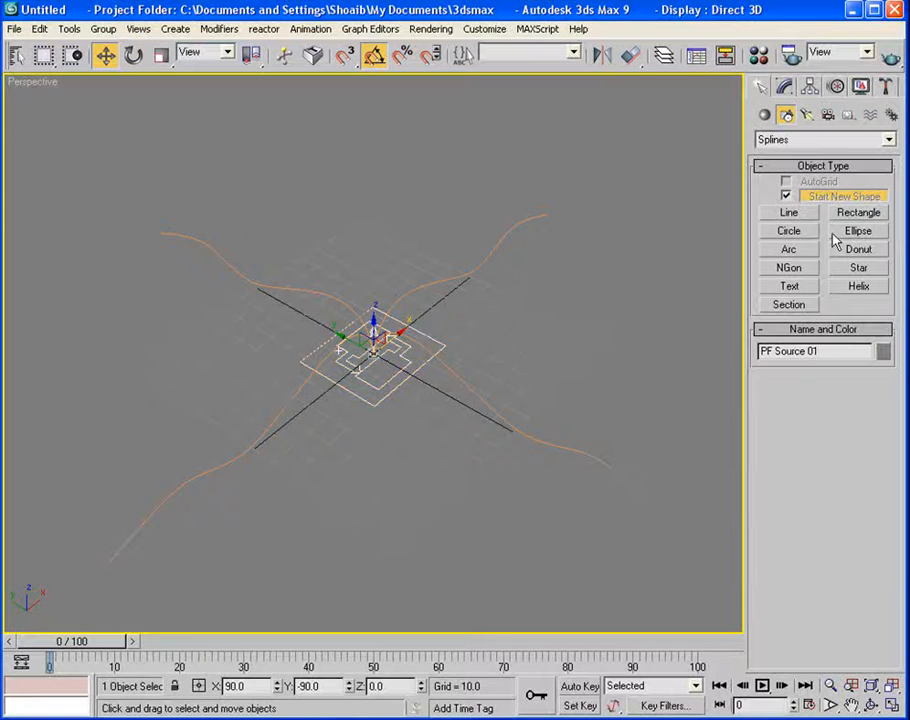
pyautogui.click(786, 88)
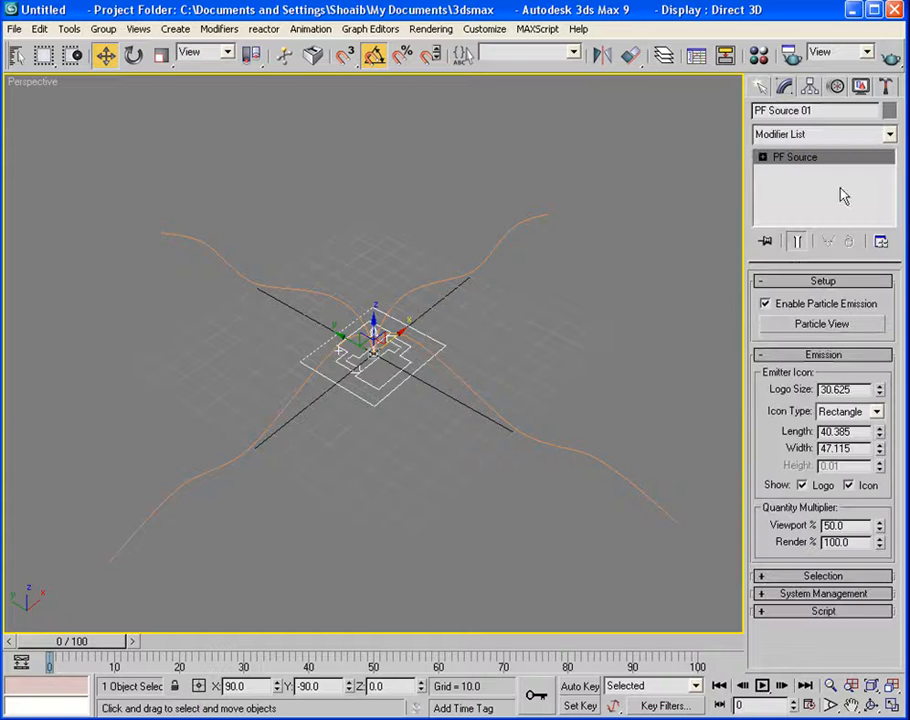
pyautogui.click(822, 325)
pyautogui.moveTo(250, 80); pyautogui.dragTo(708, 72)
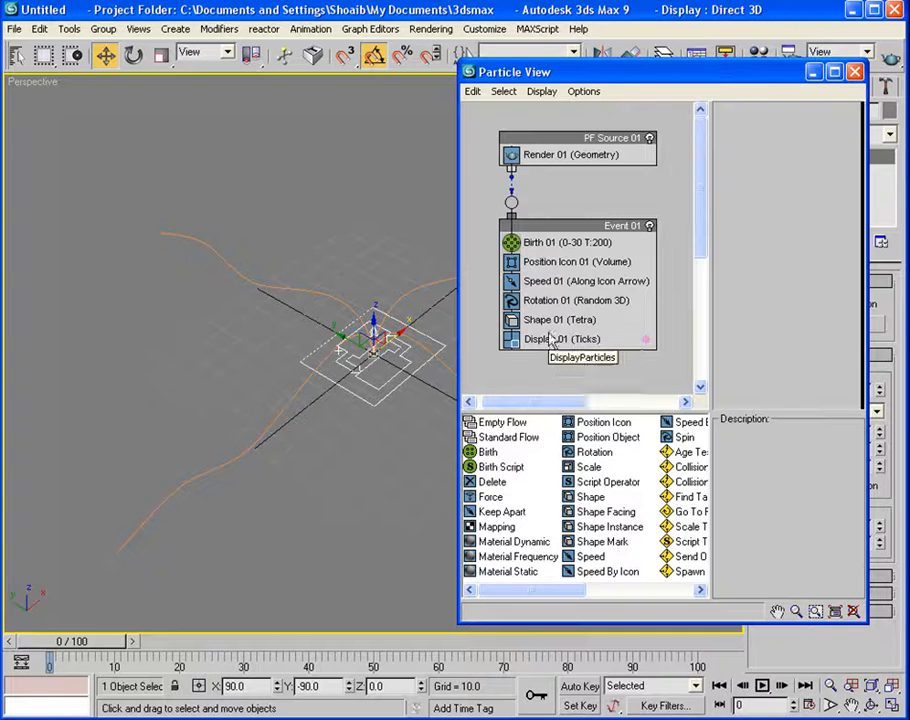
# Move the Shape 01 and Display 01 operators out of Event 01 into the global PF Source 01 event, below Render 01.
pyautogui.moveTo(704, 237); pyautogui.dragTo(702, 243)
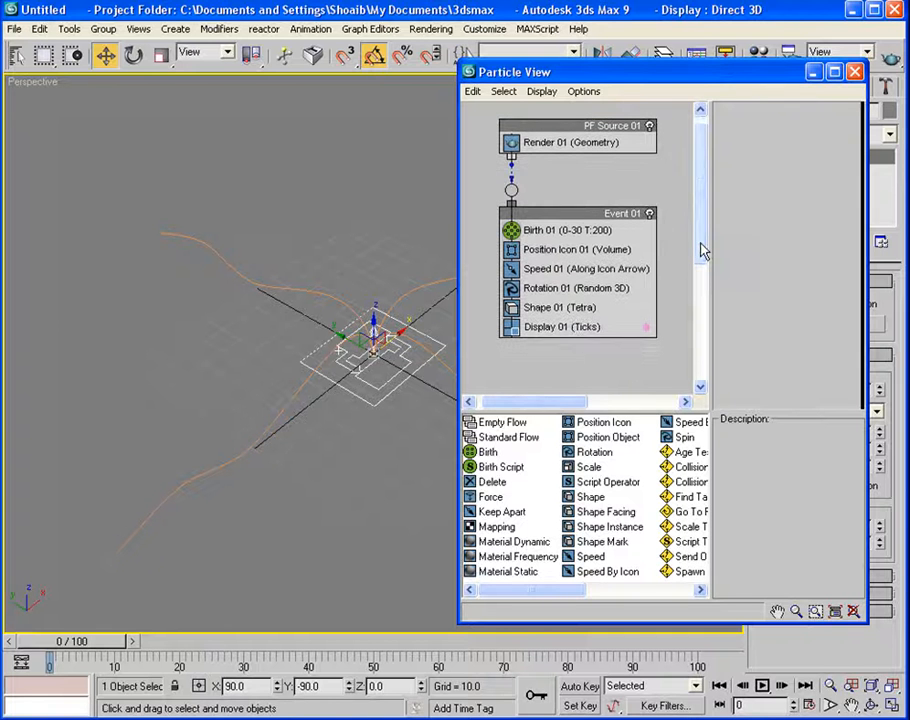
pyautogui.click(557, 311)
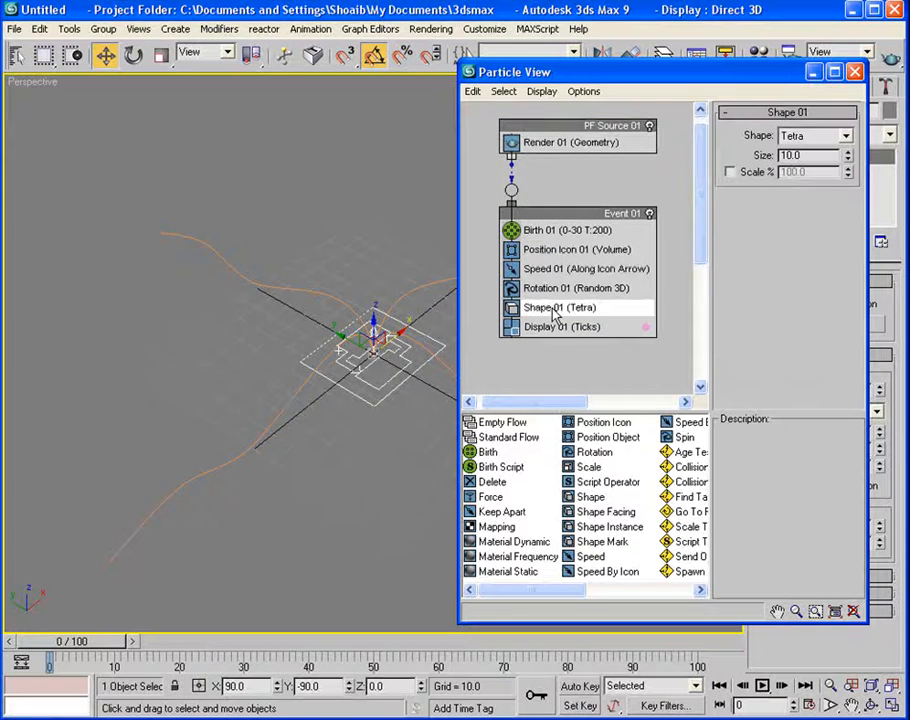
pyautogui.moveTo(554, 311); pyautogui.dragTo(578, 156)
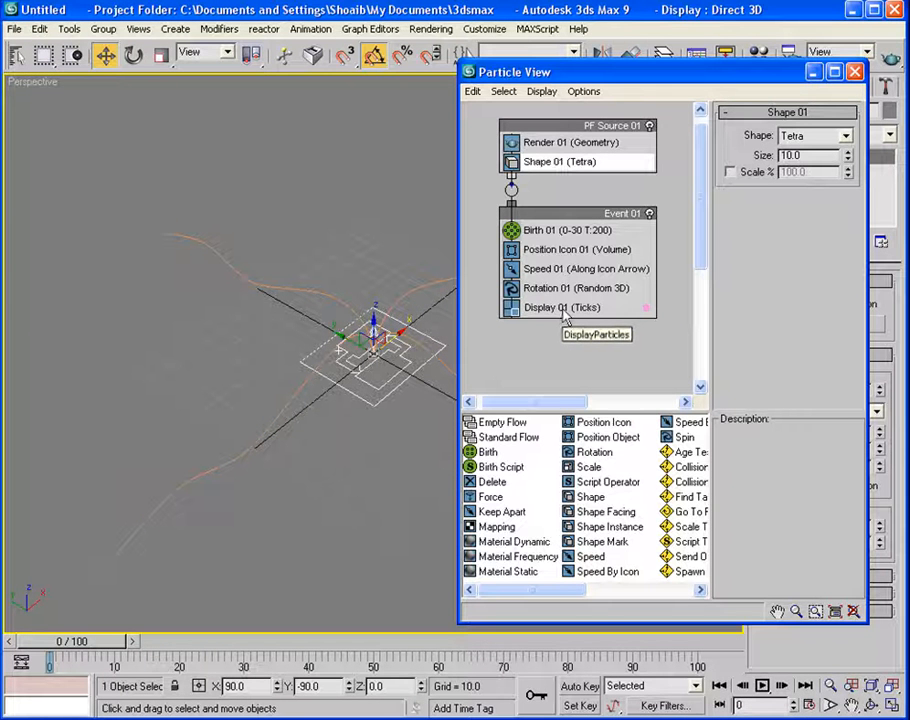
pyautogui.moveTo(565, 311); pyautogui.dragTo(576, 178)
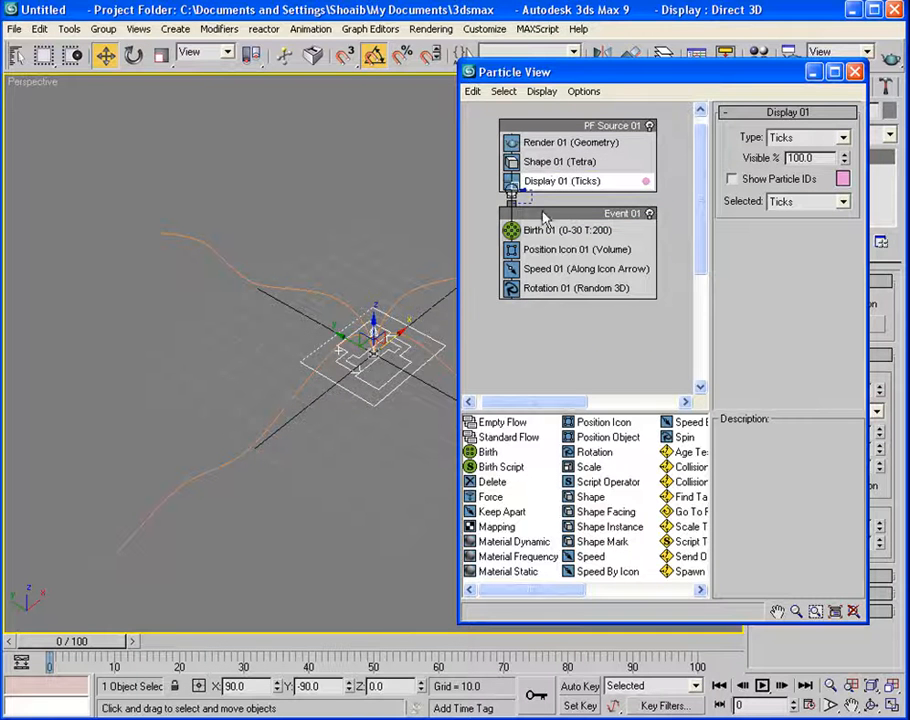
# Move Event 01 down away from the PF Source 01 event, and configure the time for PAL with an end time of 120.
pyautogui.moveTo(542, 212); pyautogui.dragTo(534, 245)
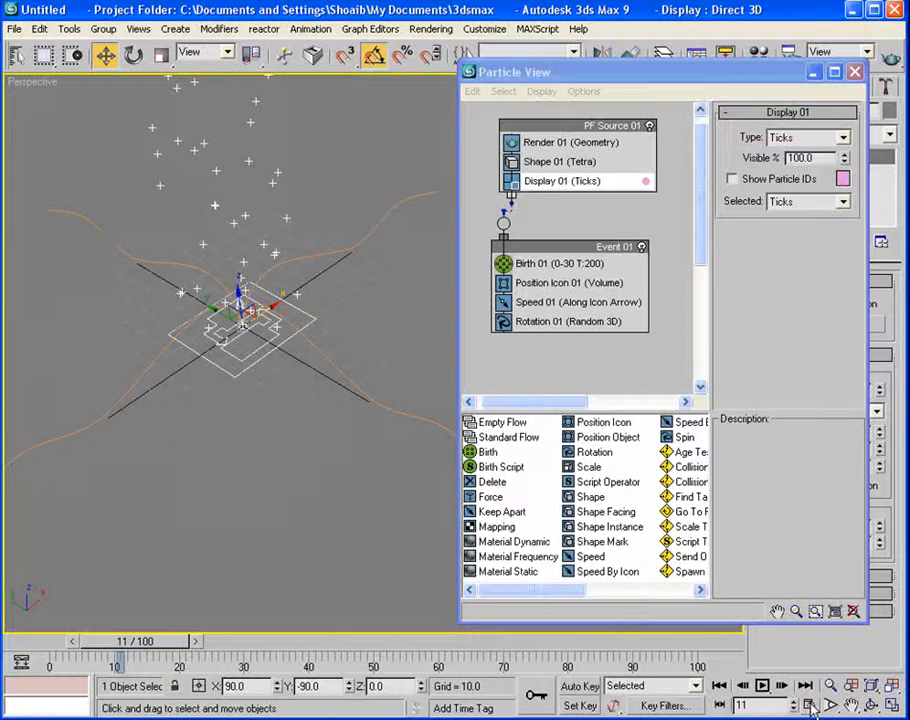
pyautogui.click(812, 706)
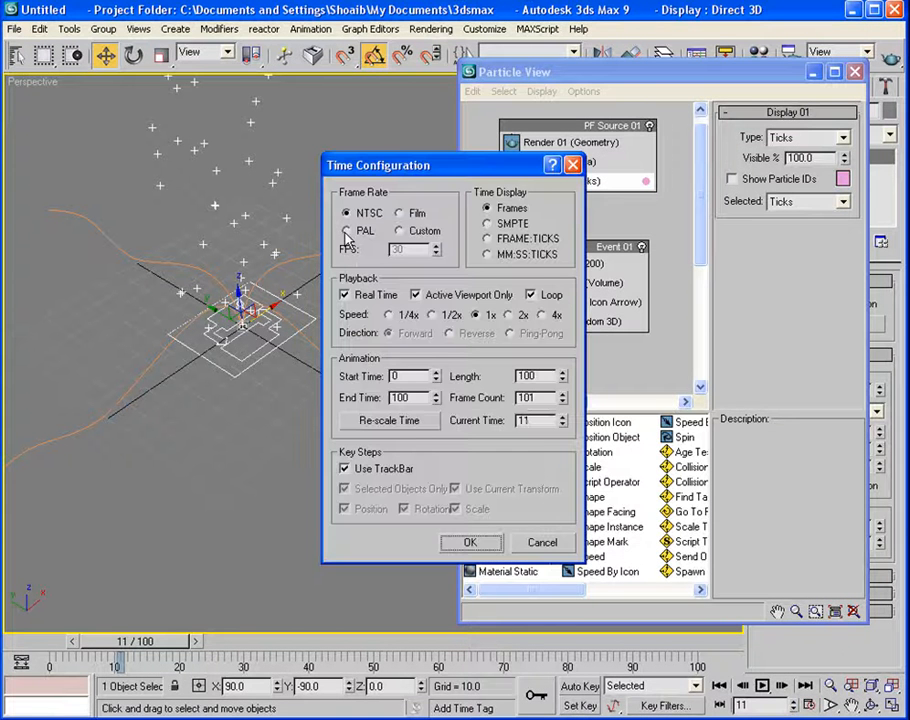
pyautogui.click(346, 231)
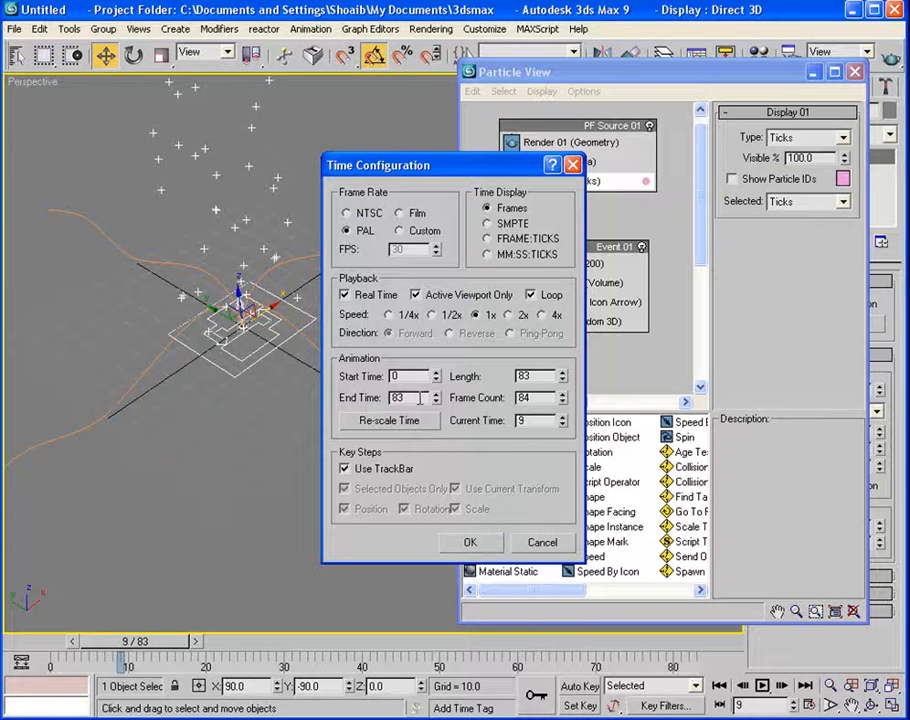
pyautogui.doubleClick(400, 398)
pyautogui.click(470, 542)
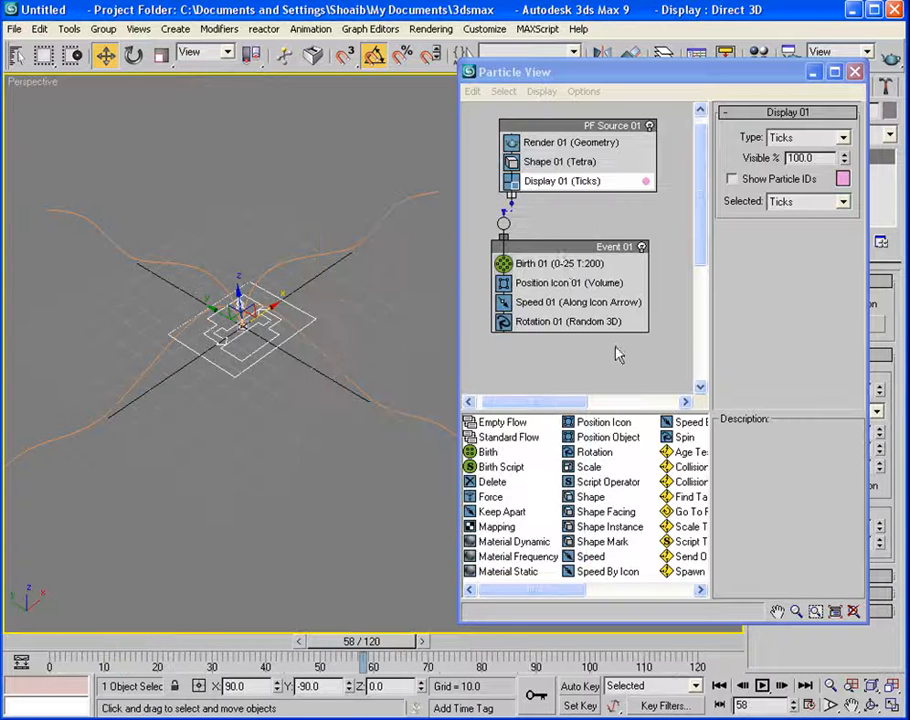
# Set Emit Stop of the Birth 01 operator to 120 and scrub through the animation to check the particle emission.
pyautogui.click(568, 265)
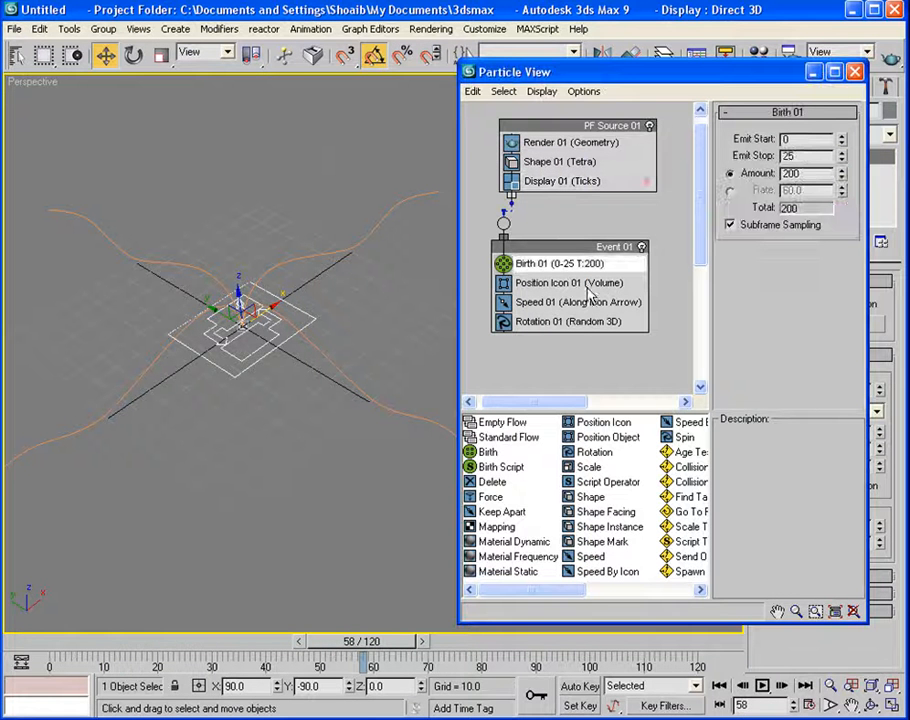
pyautogui.doubleClick(808, 155)
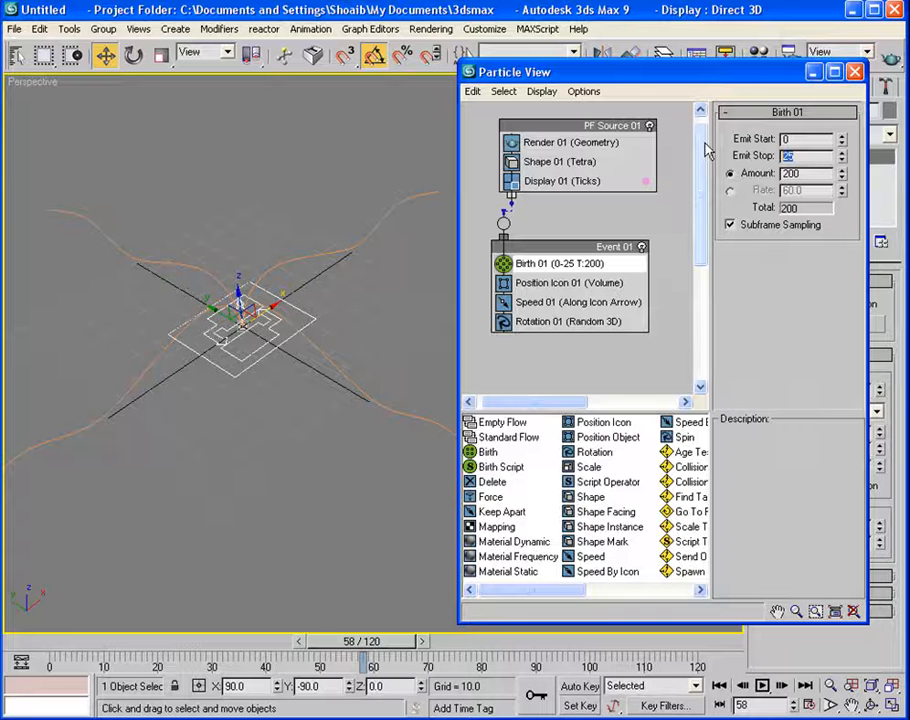
pyautogui.write('120')
pyautogui.press('Return')
pyautogui.moveTo(400, 641); pyautogui.dragTo(285, 645)
pyautogui.press('w')
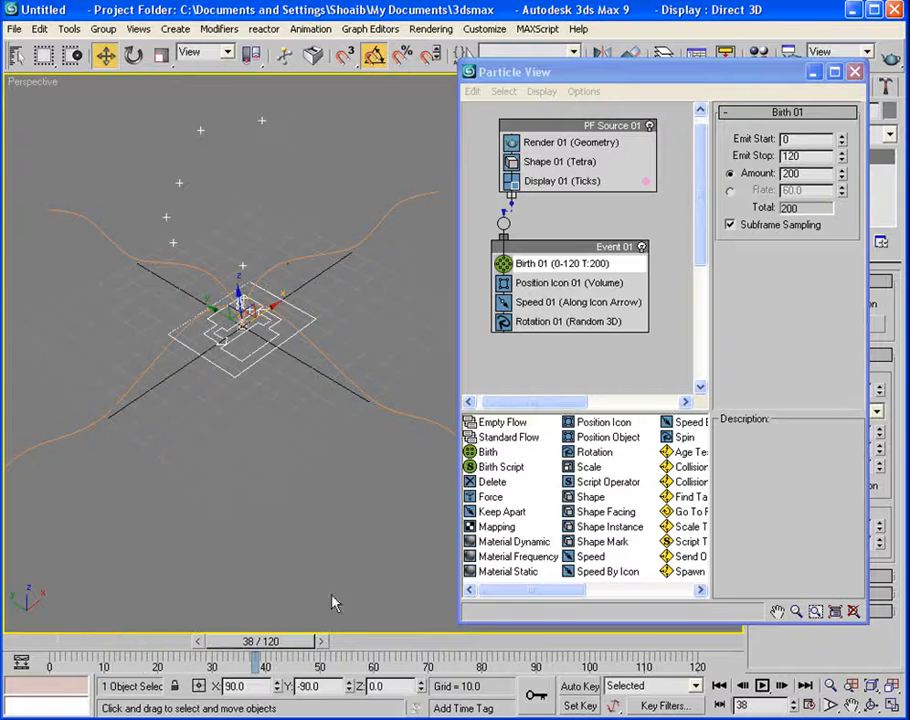
pyautogui.keyDown('alt'); pyautogui.moveTo(295, 276); pyautogui.dragTo(228, 342, button='middle'); pyautogui.keyUp('alt')
pyautogui.scroll(-2, 228, 342)
pyautogui.moveTo(246, 645); pyautogui.dragTo(721, 638)
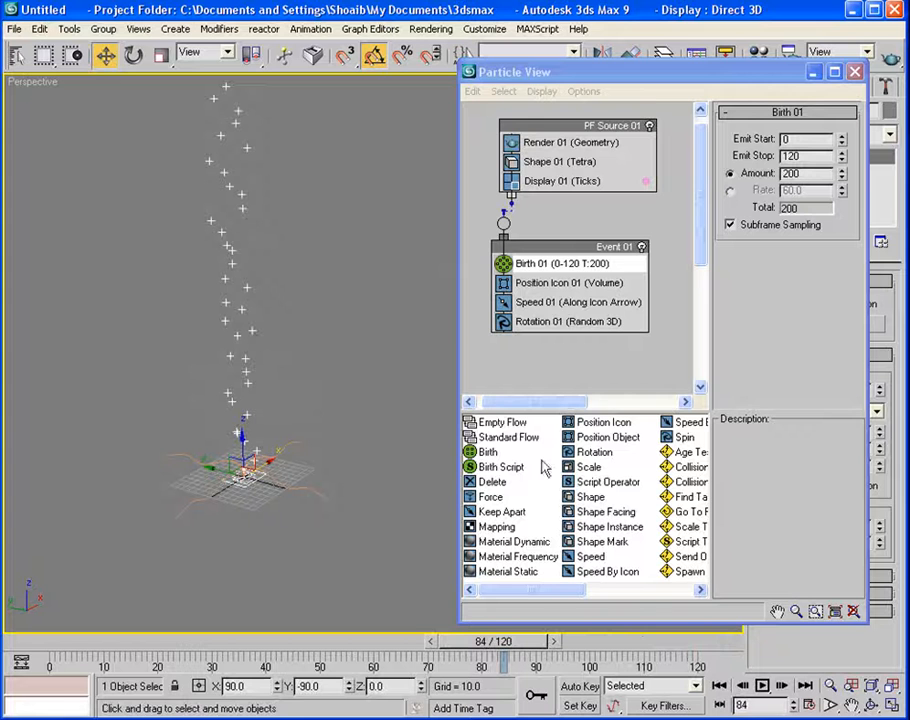
# Set the Position Icon 01 location to Pivot and scrub back through the animation to check the particle stream.
pyautogui.moveTo(702, 230); pyautogui.dragTo(702, 266)
pyautogui.click(553, 231)
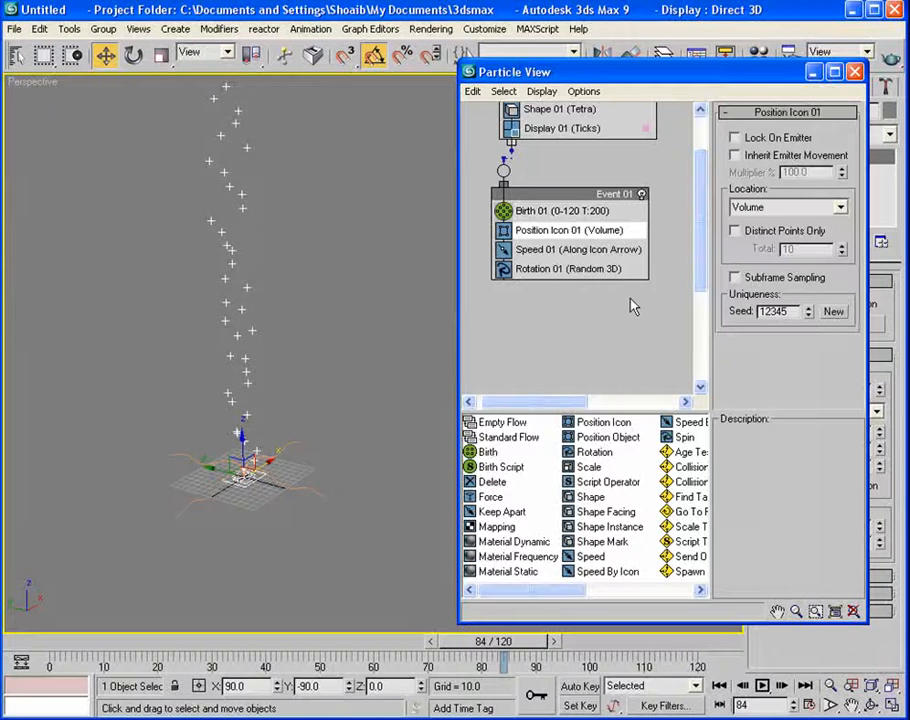
pyautogui.click(841, 207)
pyautogui.click(760, 222)
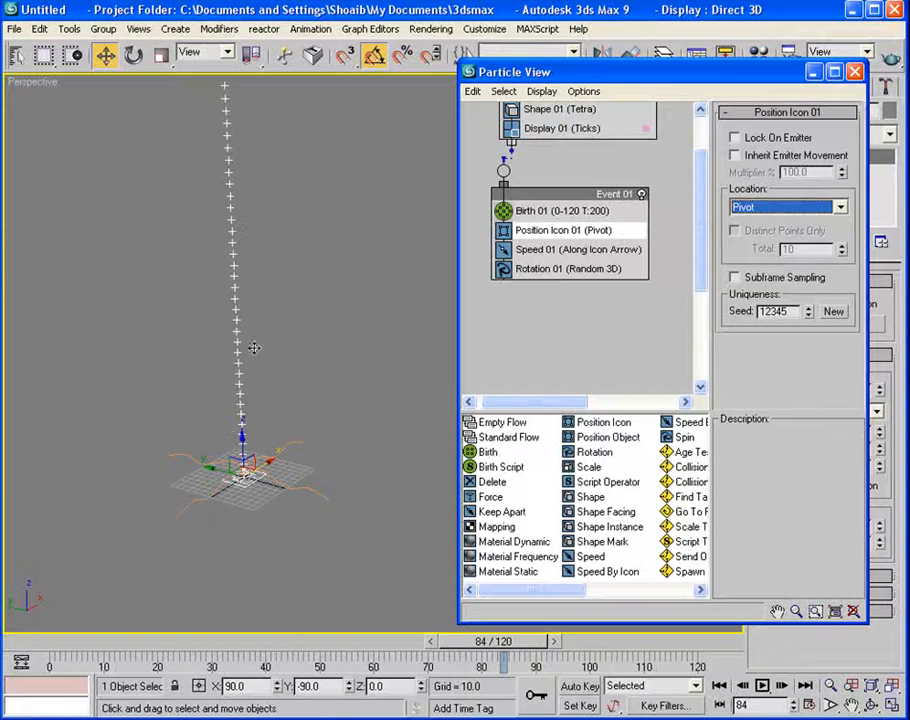
pyautogui.moveTo(496, 642); pyautogui.dragTo(241, 597)
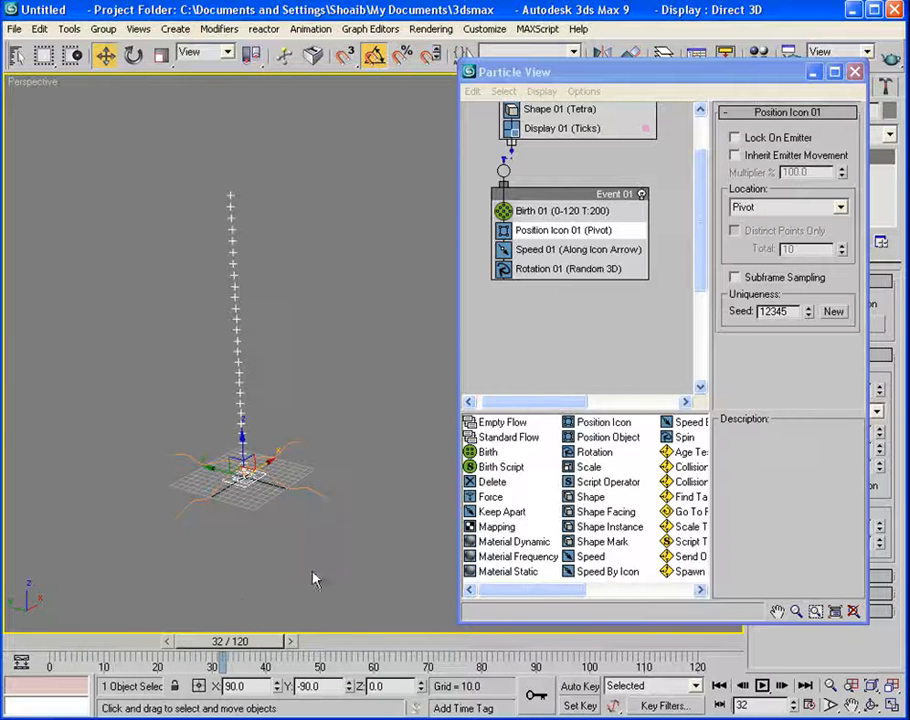
# Replace the Speed 01 operator in Event 01 with a Speed By Icon operator and show its parameters.
pyautogui.click(541, 251)
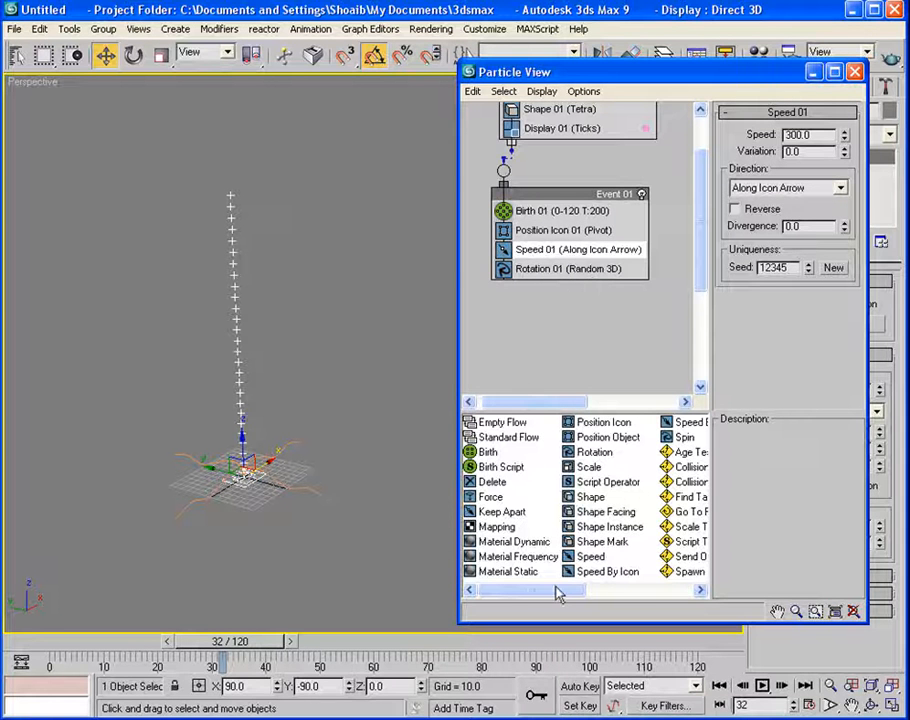
pyautogui.moveTo(558, 594); pyautogui.dragTo(613, 592)
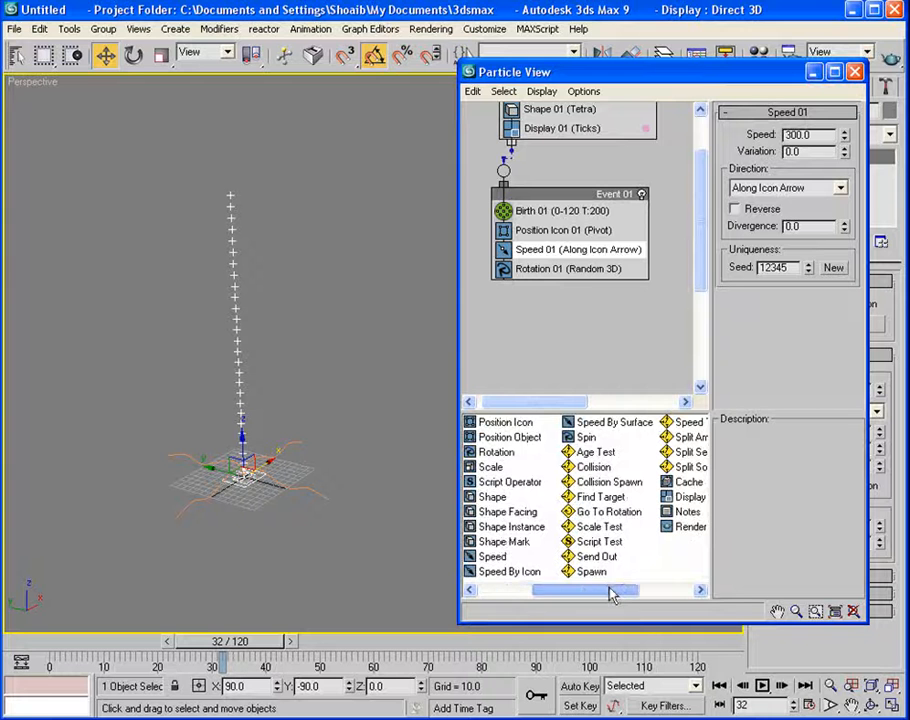
pyautogui.click(505, 573)
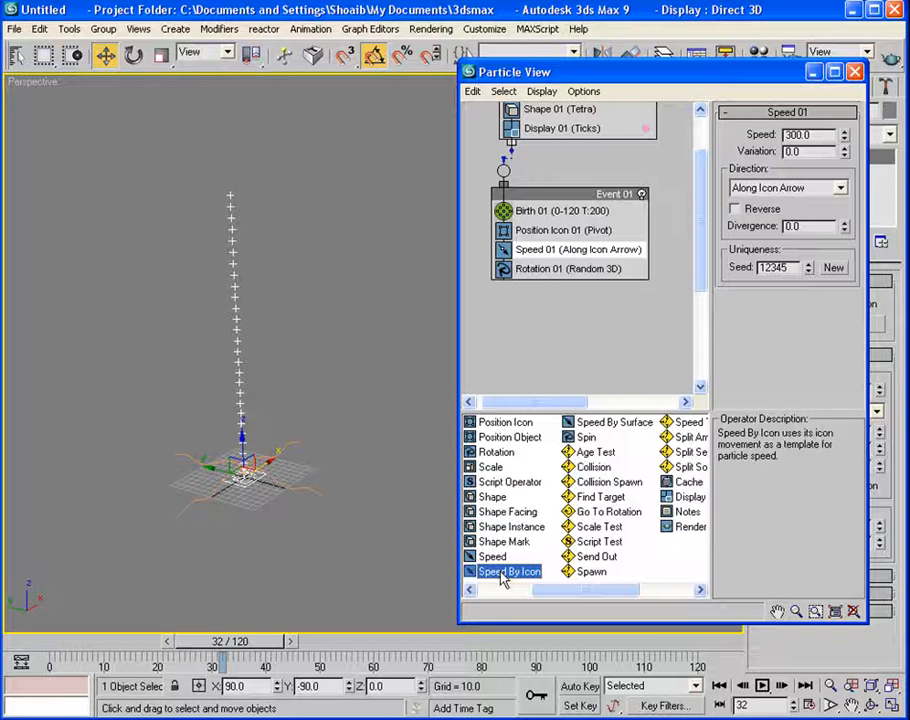
pyautogui.moveTo(505, 575); pyautogui.dragTo(549, 258)
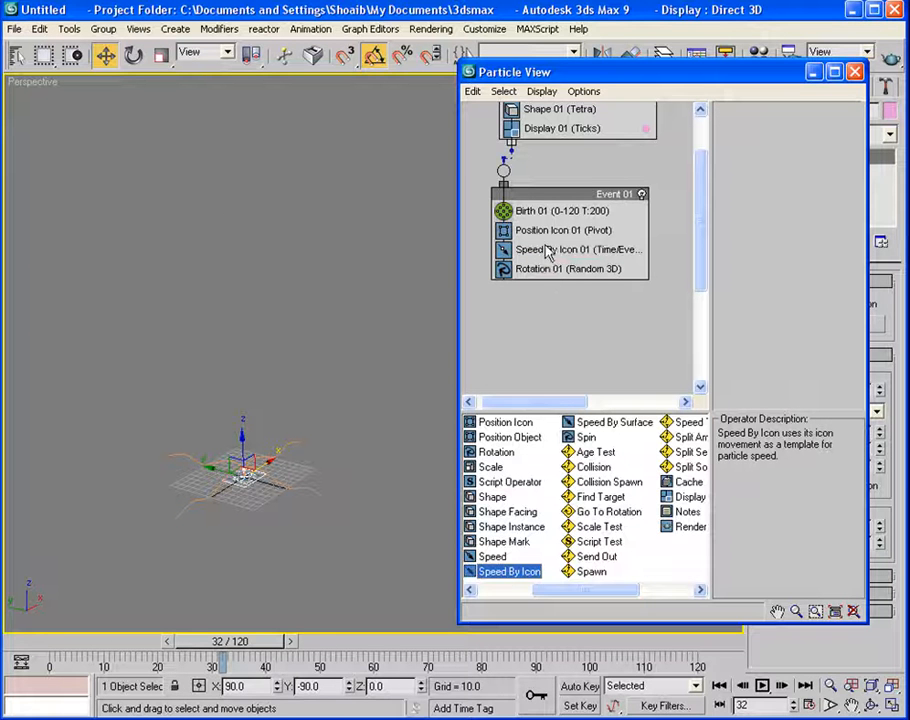
pyautogui.click(550, 258)
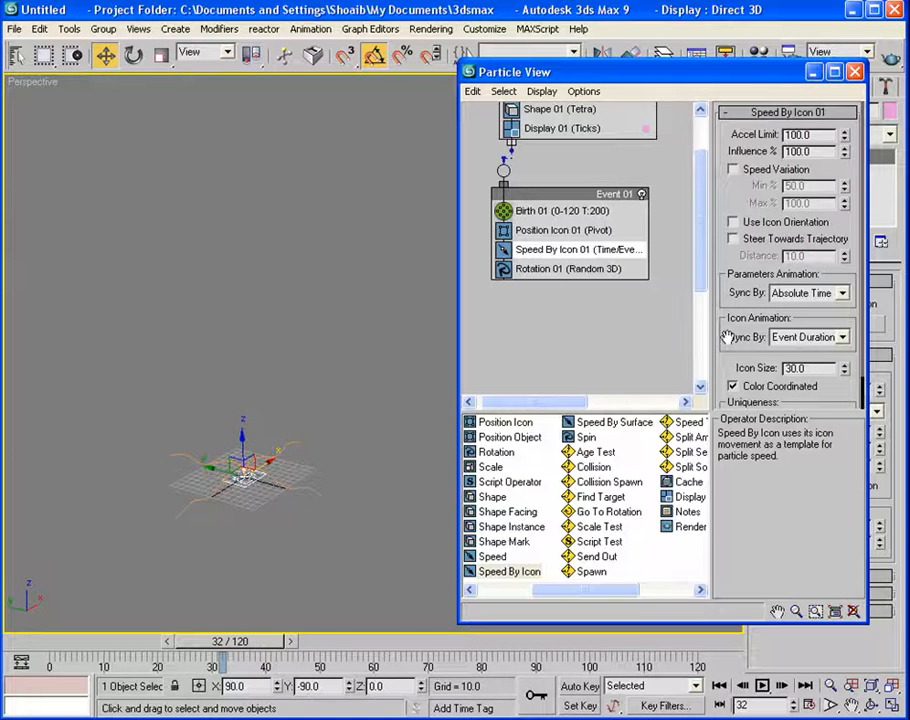
pyautogui.moveTo(728, 337)
pyautogui.mouseDown()
pyautogui.moveTo(726, 305)
pyautogui.moveTo(728, 340)
pyautogui.mouseUp()
# Select the Speed By Icon 01 helper at the centre of the PF Source in the Perspective view, keeping the splines in sight.
pyautogui.scroll(3, 355, 390)
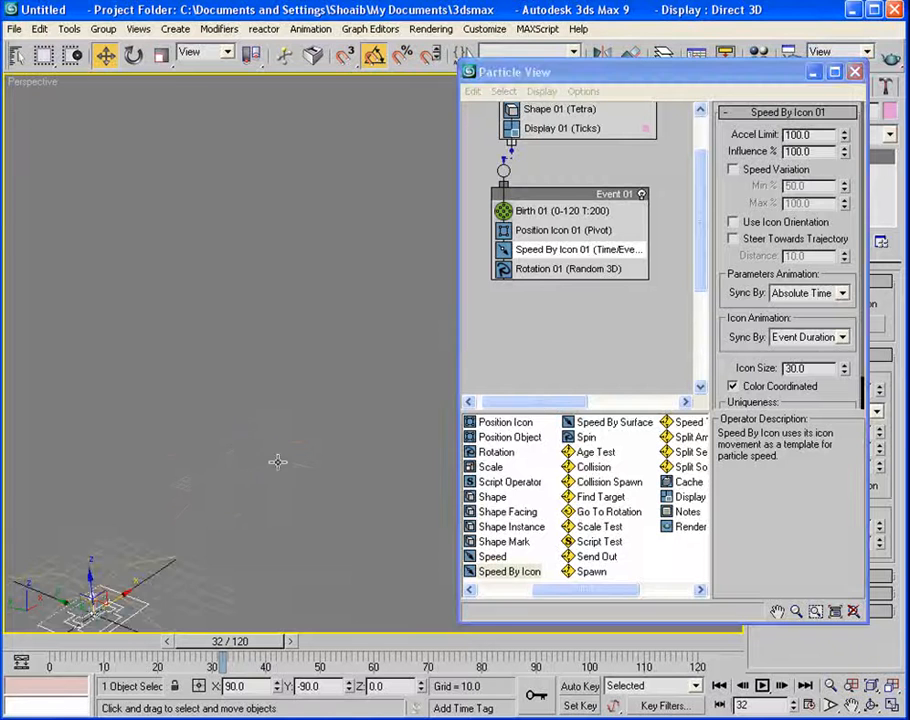
pyautogui.moveTo(220, 498); pyautogui.dragTo(382, 297, button='middle')
pyautogui.scroll(3, 341, 389)
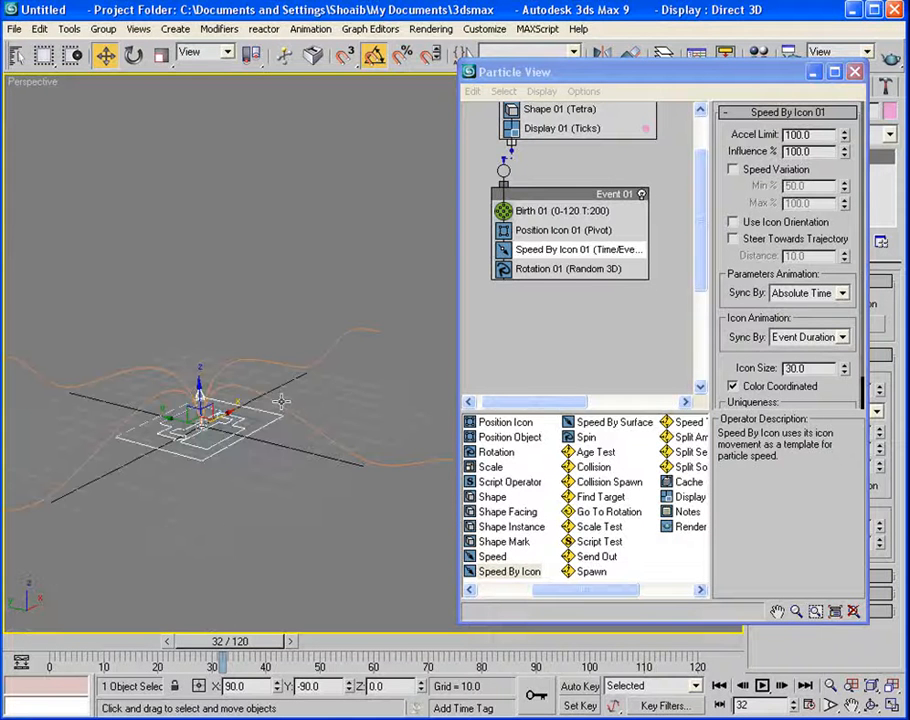
pyautogui.keyDown('alt'); pyautogui.moveTo(276, 404); pyautogui.dragTo(275, 438, button='middle'); pyautogui.keyUp('alt')
pyautogui.scroll(8, 276, 438)
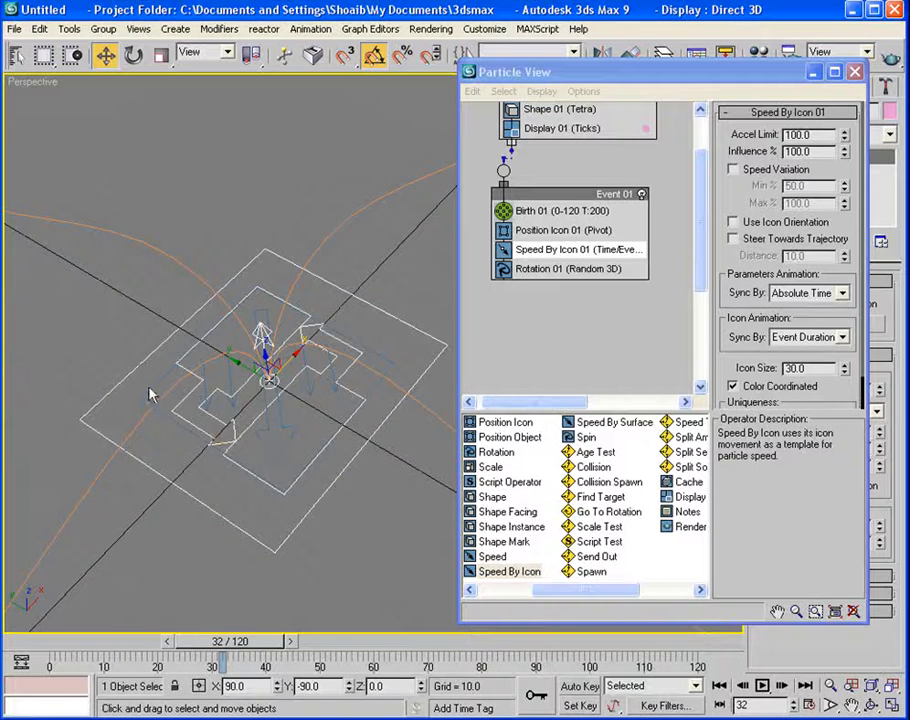
pyautogui.click(303, 442)
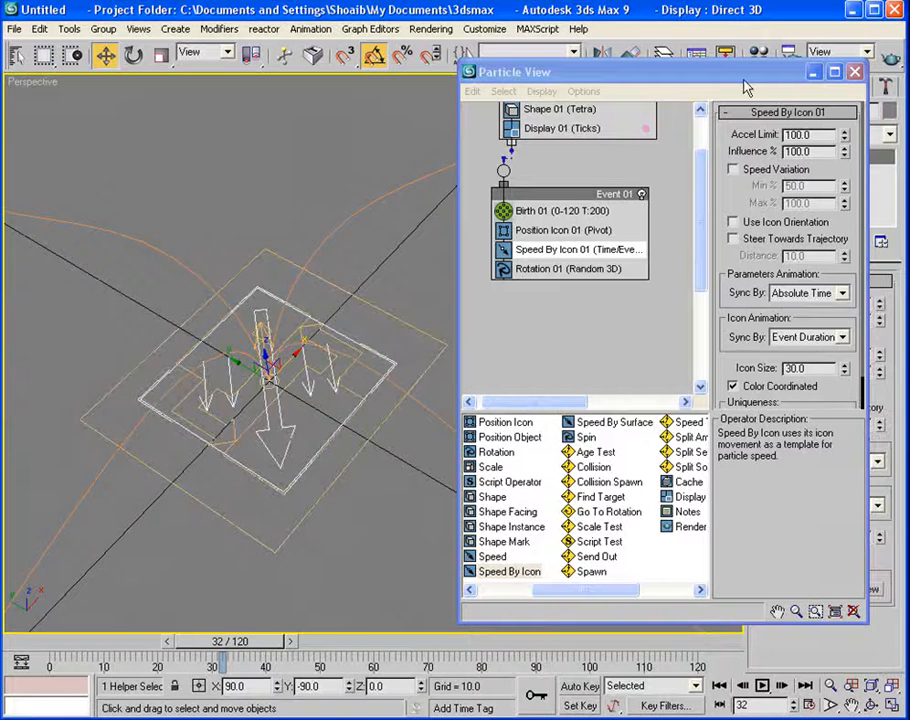
pyautogui.moveTo(742, 80); pyautogui.dragTo(747, 194)
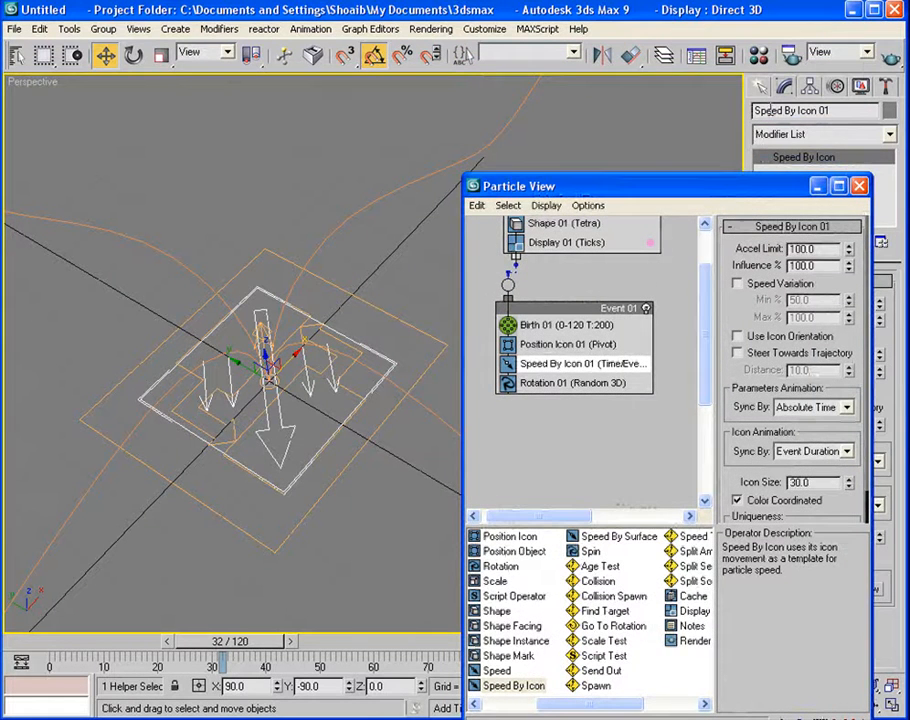
pyautogui.moveTo(739, 191); pyautogui.dragTo(757, 87)
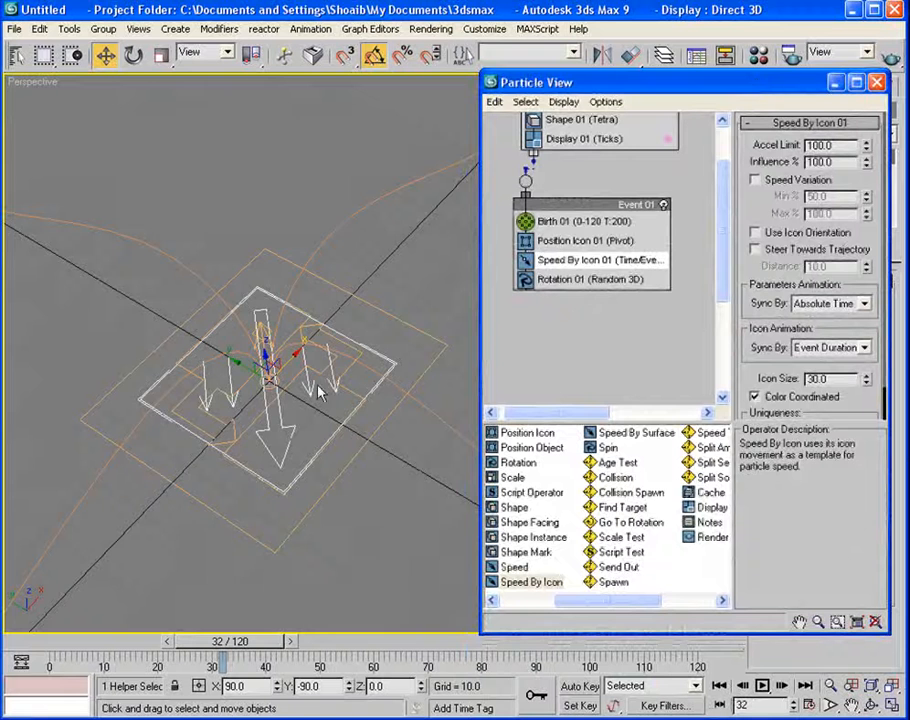
pyautogui.keyDown('alt'); pyautogui.moveTo(318, 387); pyautogui.dragTo(282, 385, button='middle'); pyautogui.keyUp('alt')
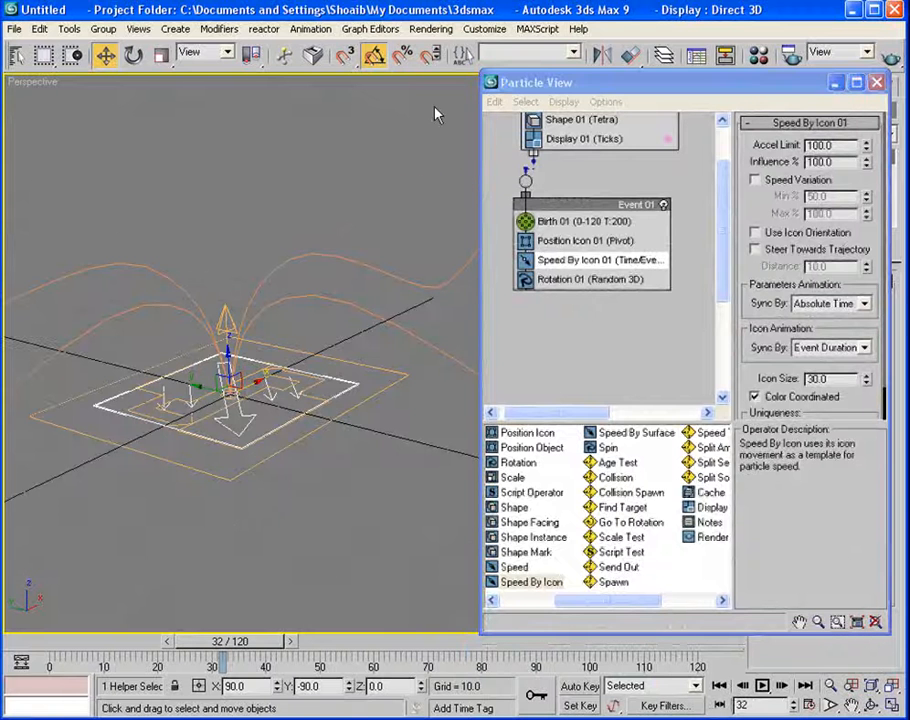
# Apply a Path Constraint binding the Speed By Icon 01 helper to Line01, and scrub through the animation to check the particles along it.
pyautogui.click(308, 31)
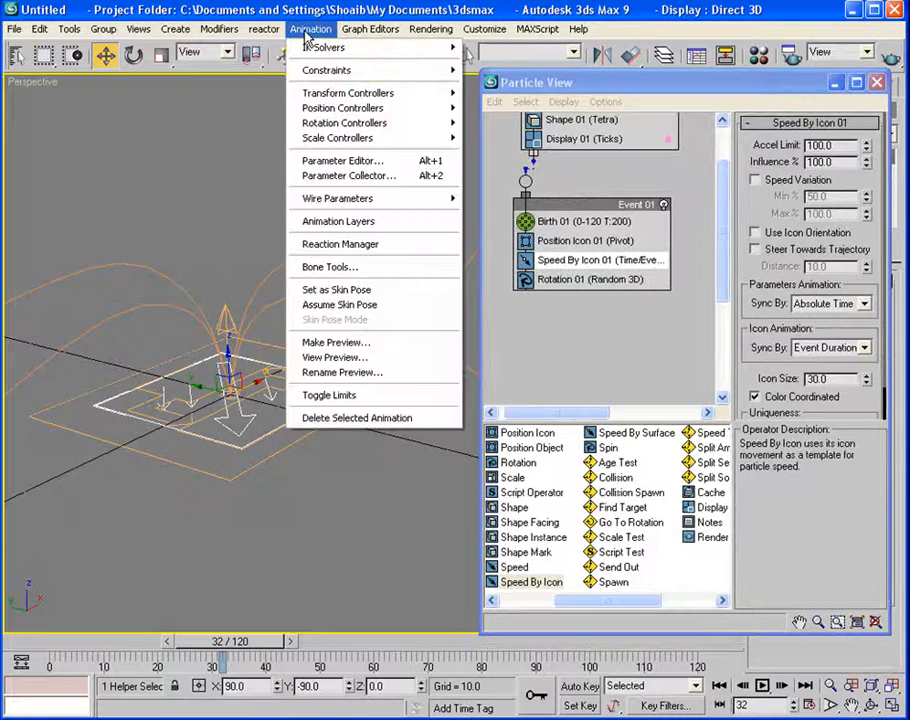
pyautogui.moveTo(312, 72)
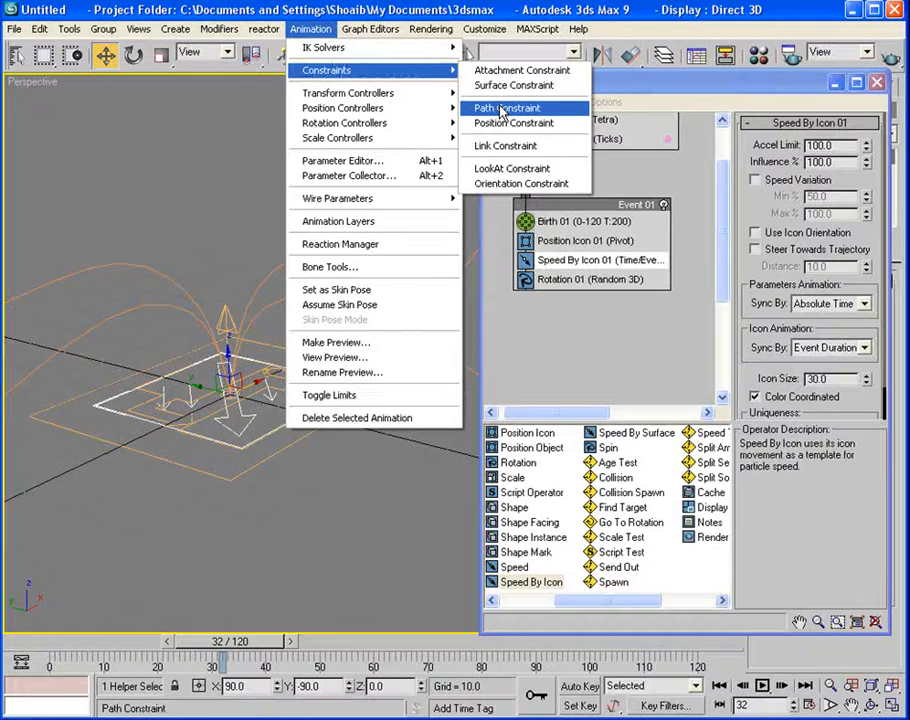
pyautogui.click(503, 110)
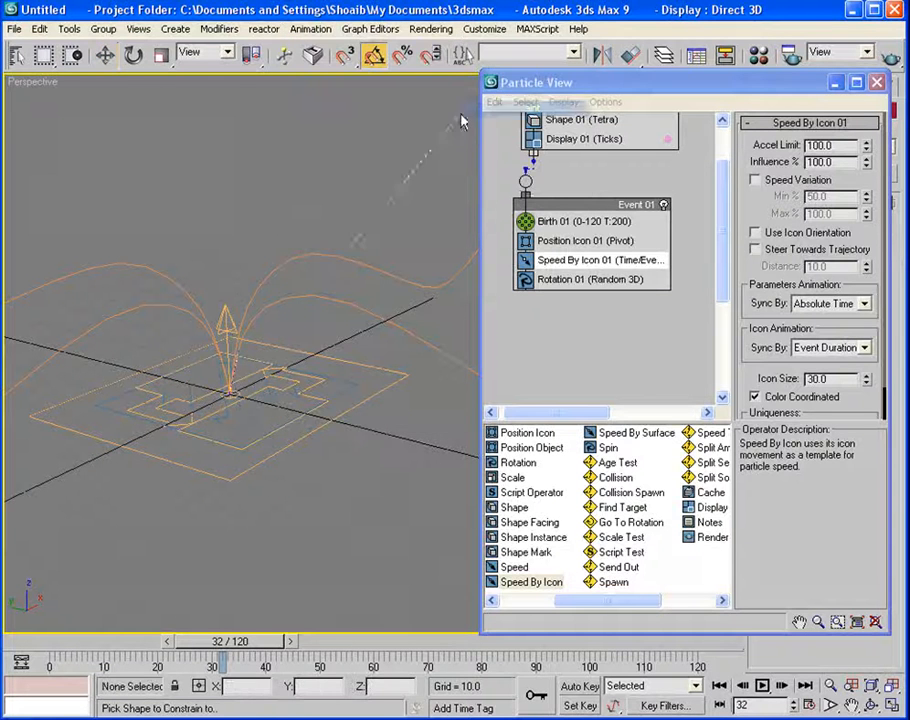
pyautogui.click(298, 254)
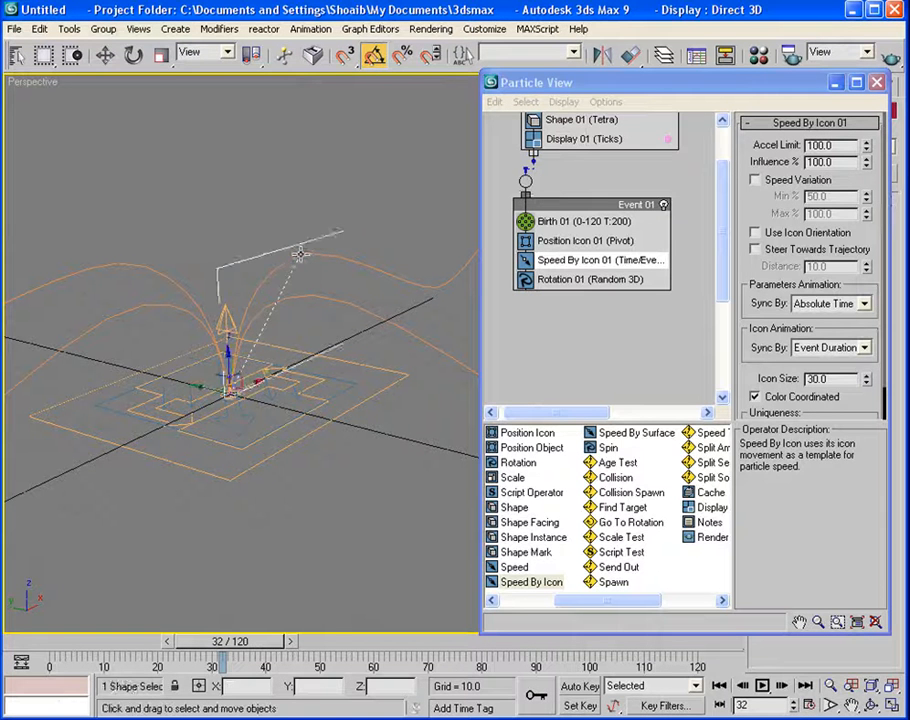
pyautogui.moveTo(245, 640); pyautogui.dragTo(318, 641)
pyautogui.press('w')
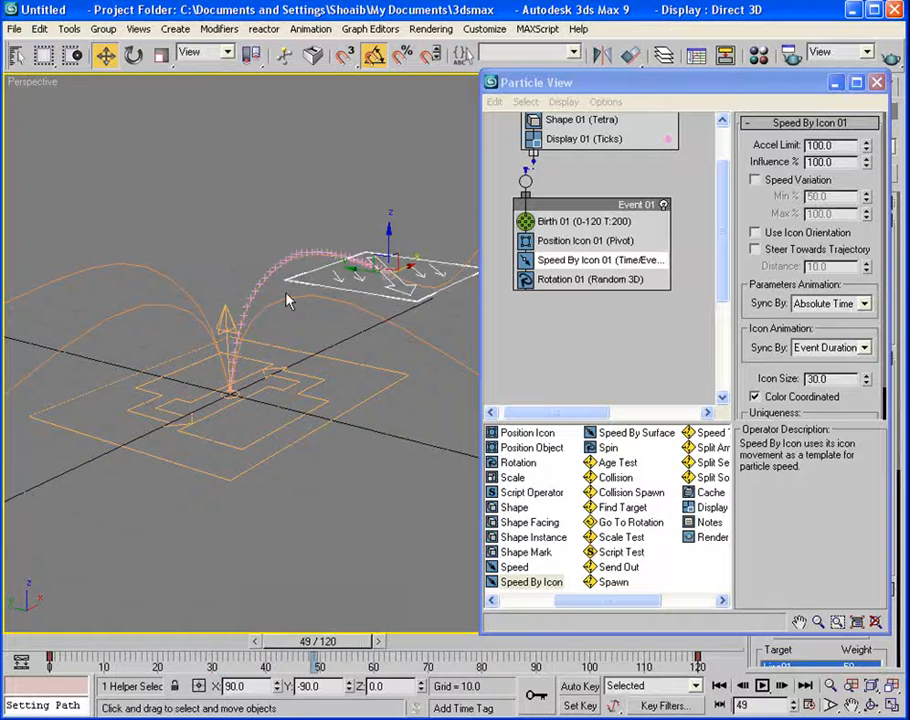
pyautogui.keyDown('alt'); pyautogui.moveTo(286, 290); pyautogui.dragTo(253, 344, button='middle'); pyautogui.keyUp('alt')
pyautogui.scroll(-5, 253, 344)
pyautogui.moveTo(303, 640); pyautogui.dragTo(397, 613)
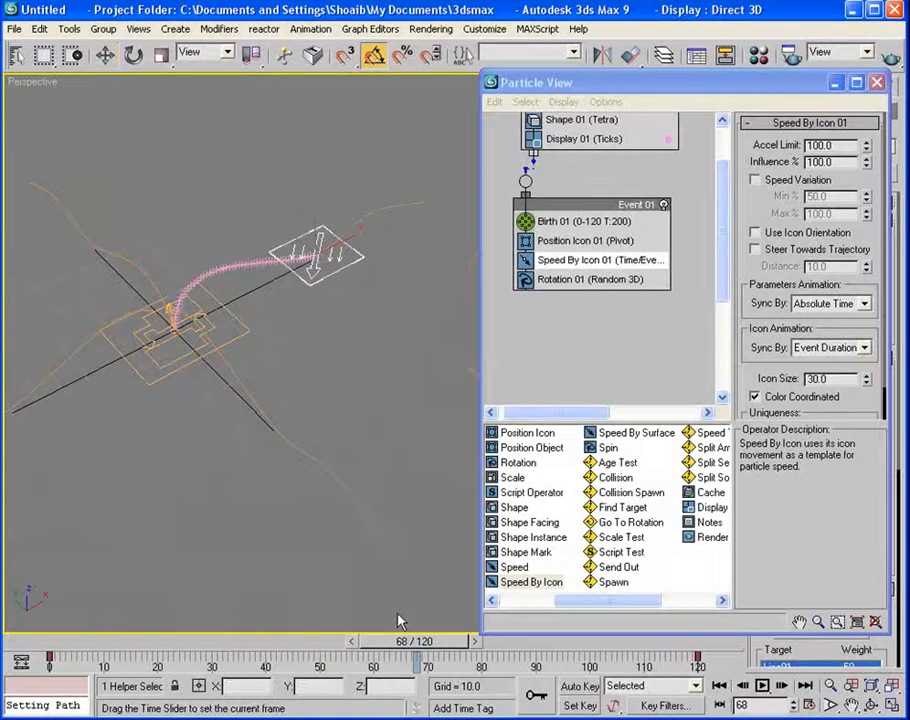
# Set the Display 01 type to Geometry and scrub the animation to frame 98 to view the particle shapes.
pyautogui.click(577, 139)
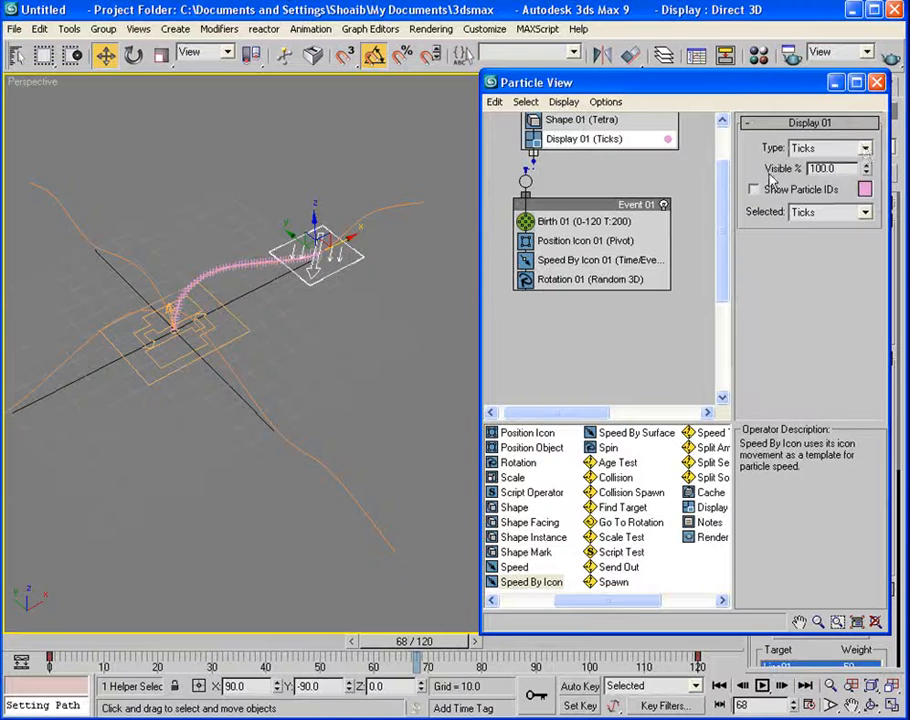
pyautogui.click(866, 149)
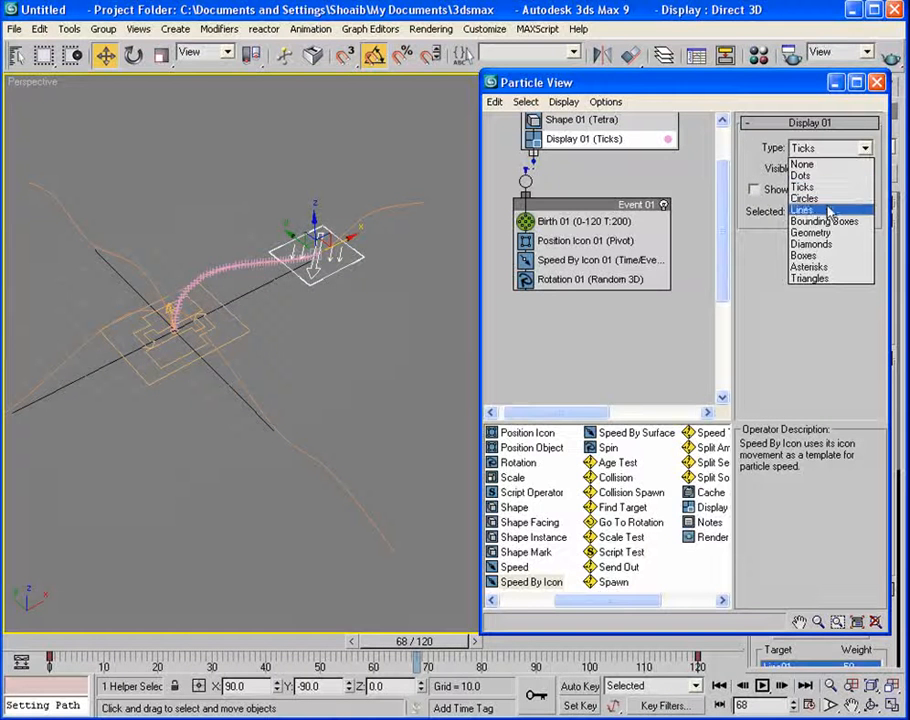
pyautogui.click(812, 233)
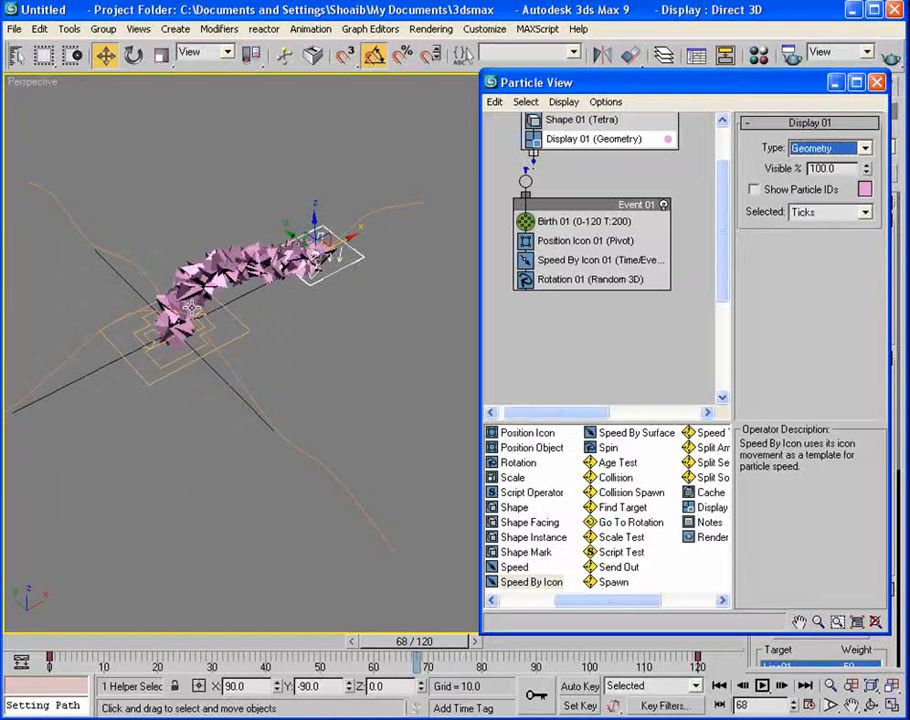
pyautogui.moveTo(415, 641); pyautogui.dragTo(572, 622)
pyautogui.press('w')
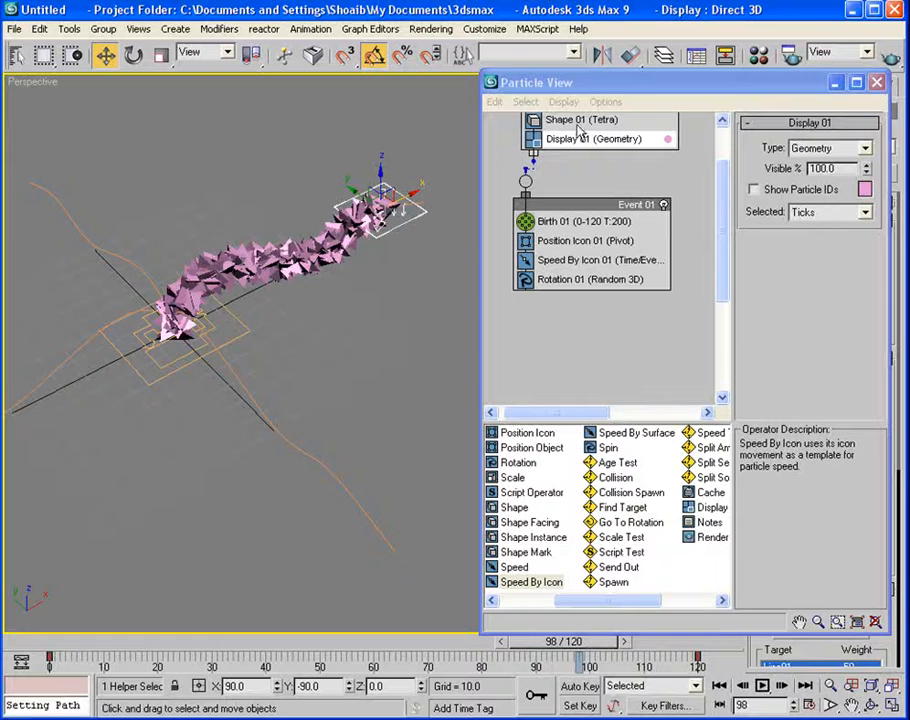
# Change the particle shape of the Shape 01 operator to Cube.
pyautogui.click(580, 120)
pyautogui.click(866, 146)
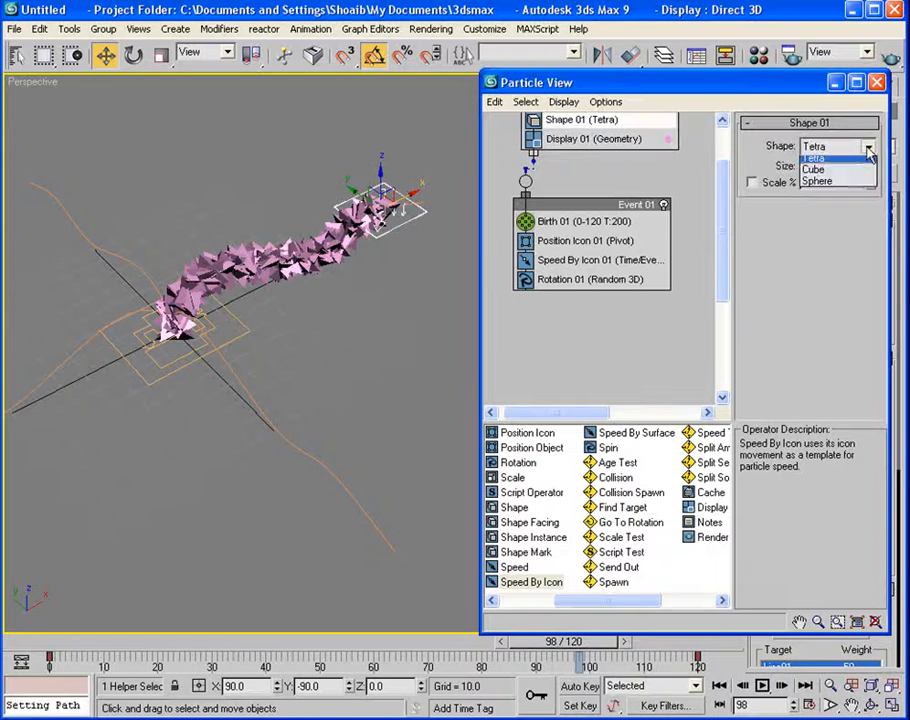
pyautogui.click(846, 185)
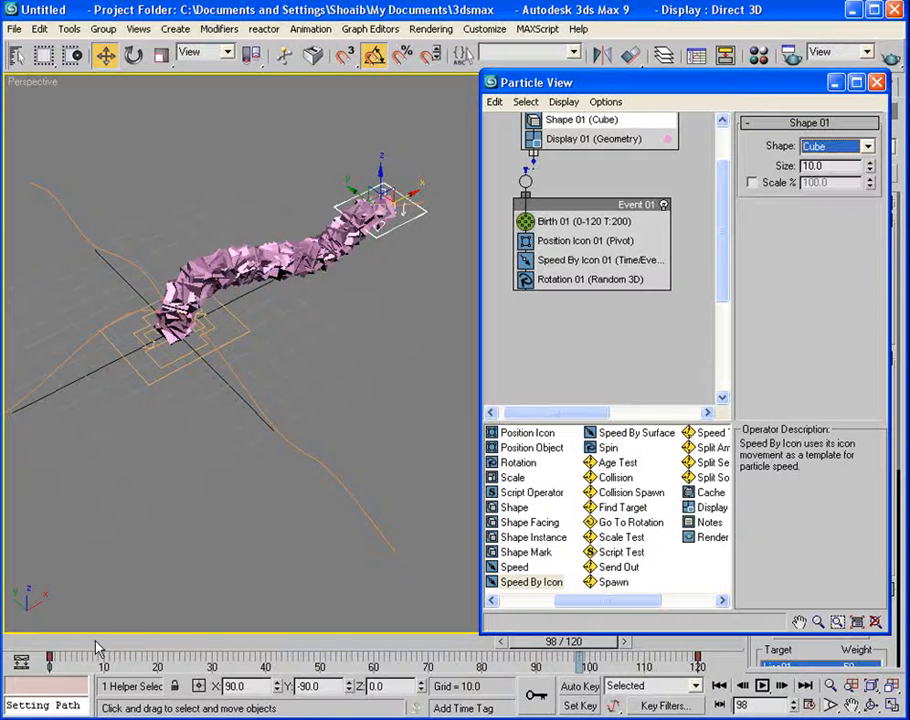
# Replace the Rotation 01 operator in Event 01 with a Spin operator.
pyautogui.moveTo(98, 645); pyautogui.dragTo(520, 641)
pyautogui.click(545, 283)
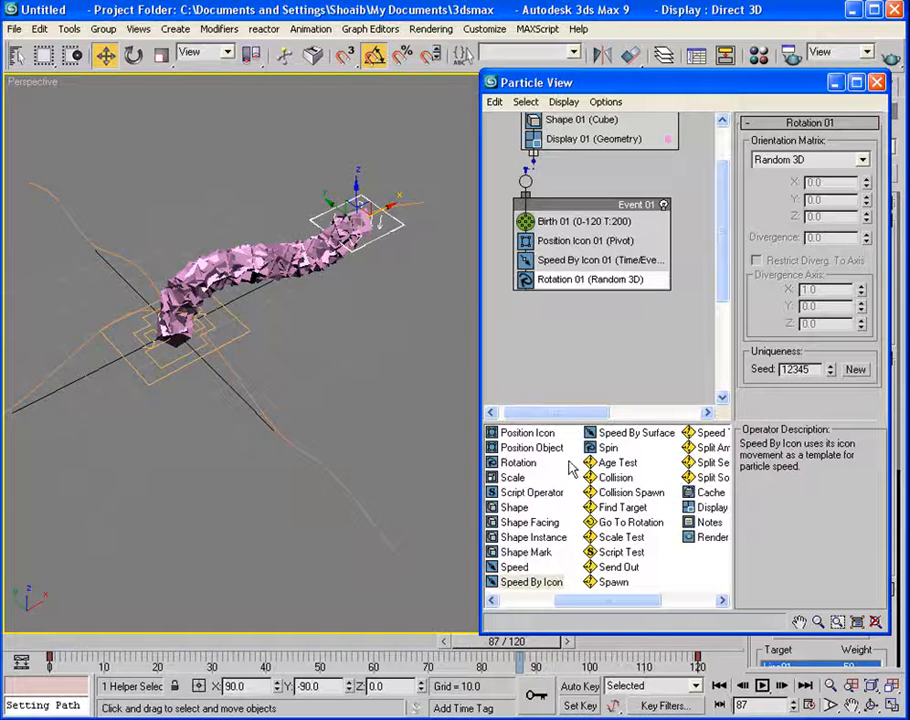
pyautogui.click(606, 449)
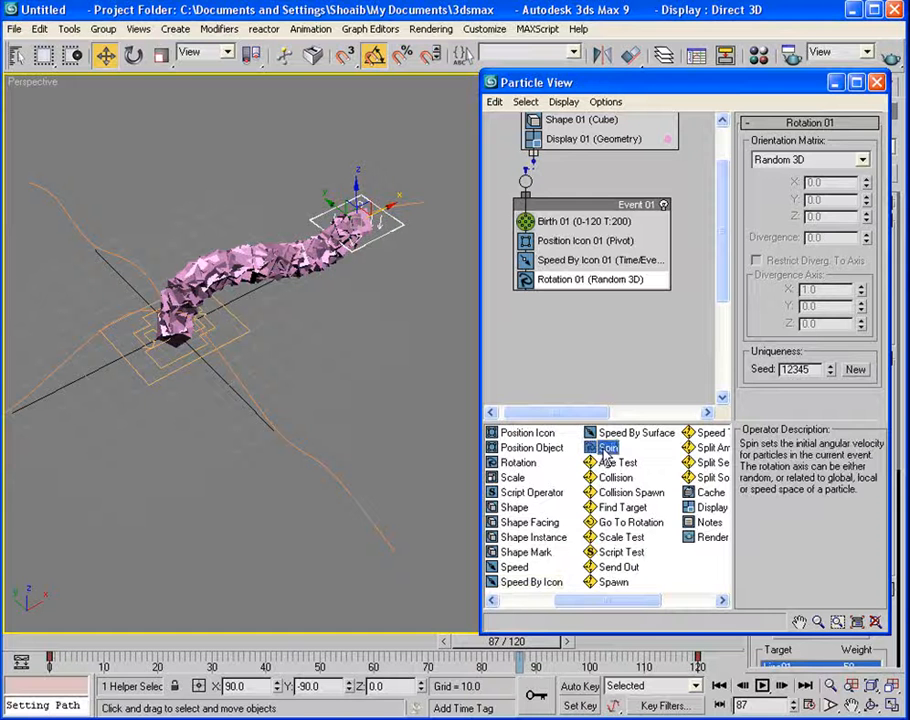
pyautogui.moveTo(608, 452); pyautogui.dragTo(557, 295)
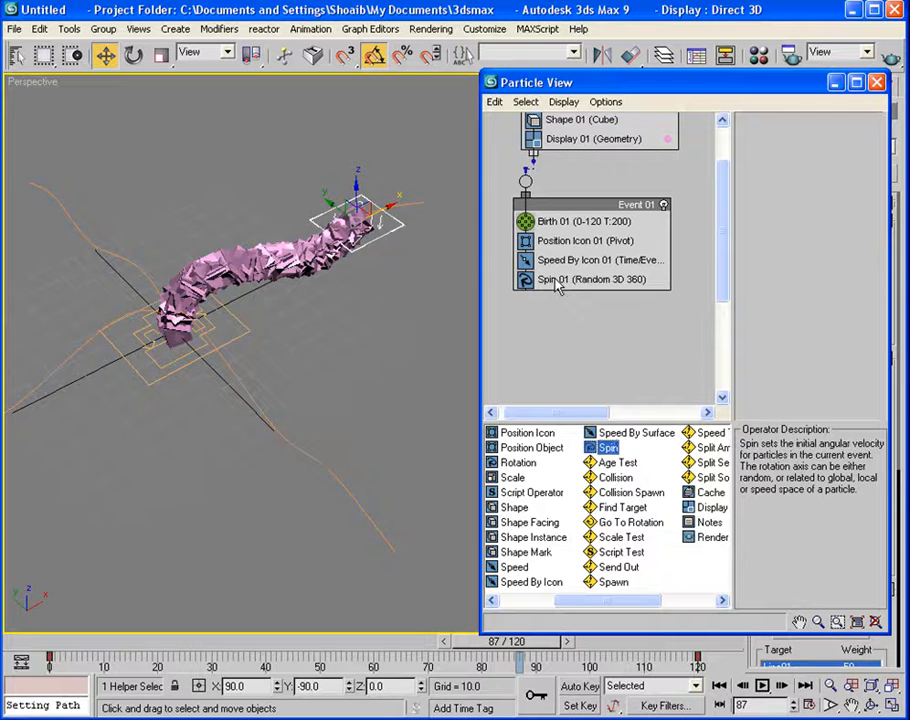
# Set the Spin 01 operator's spin rate to 100 and its variation to 10.
pyautogui.click(559, 285)
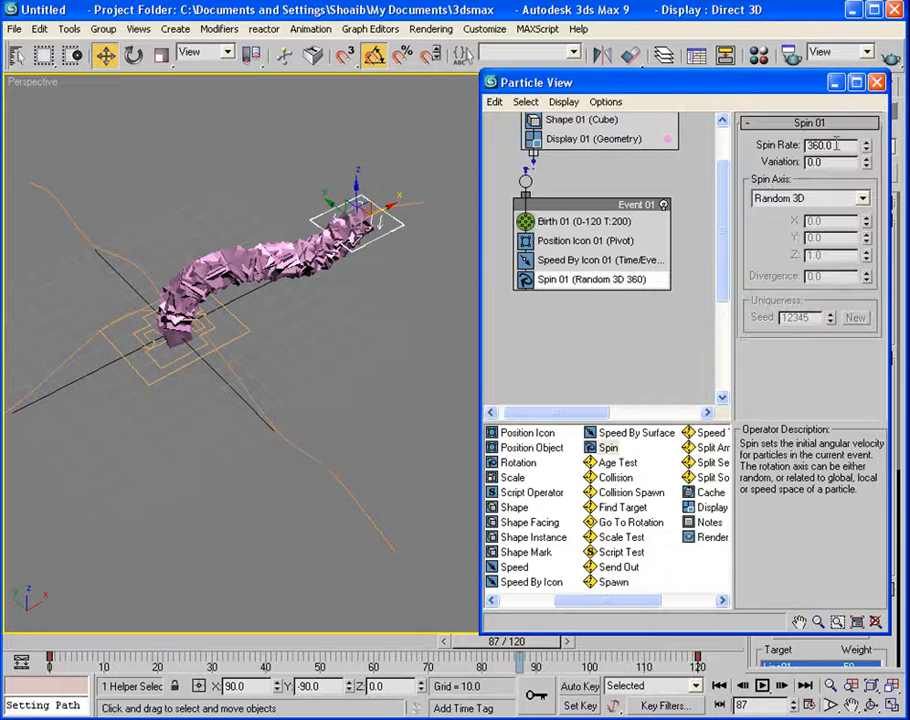
pyautogui.moveTo(843, 148); pyautogui.dragTo(745, 145)
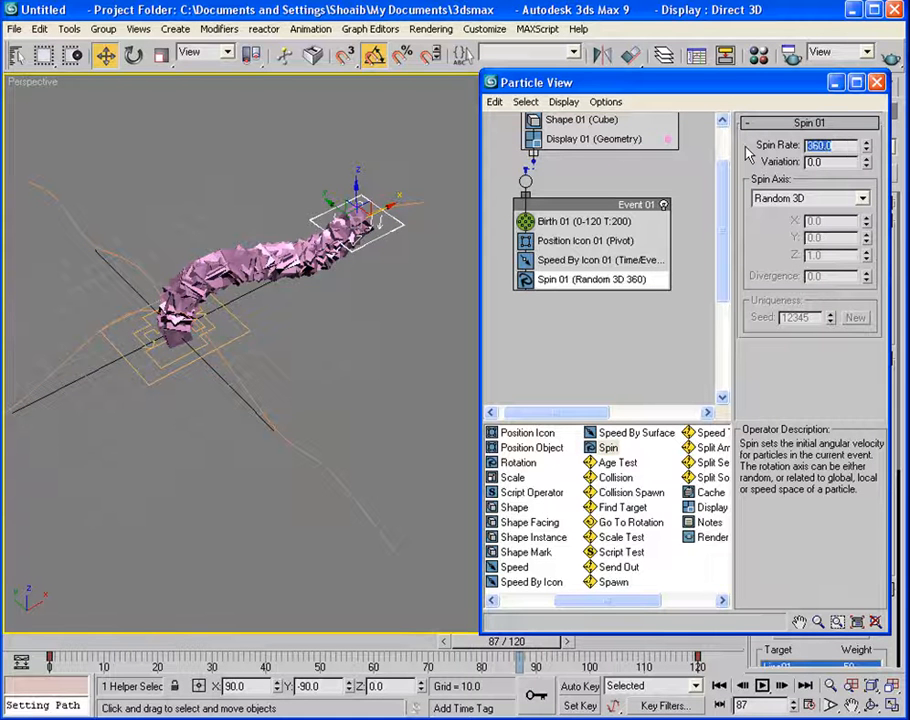
pyautogui.write('100')
pyautogui.press('Return')
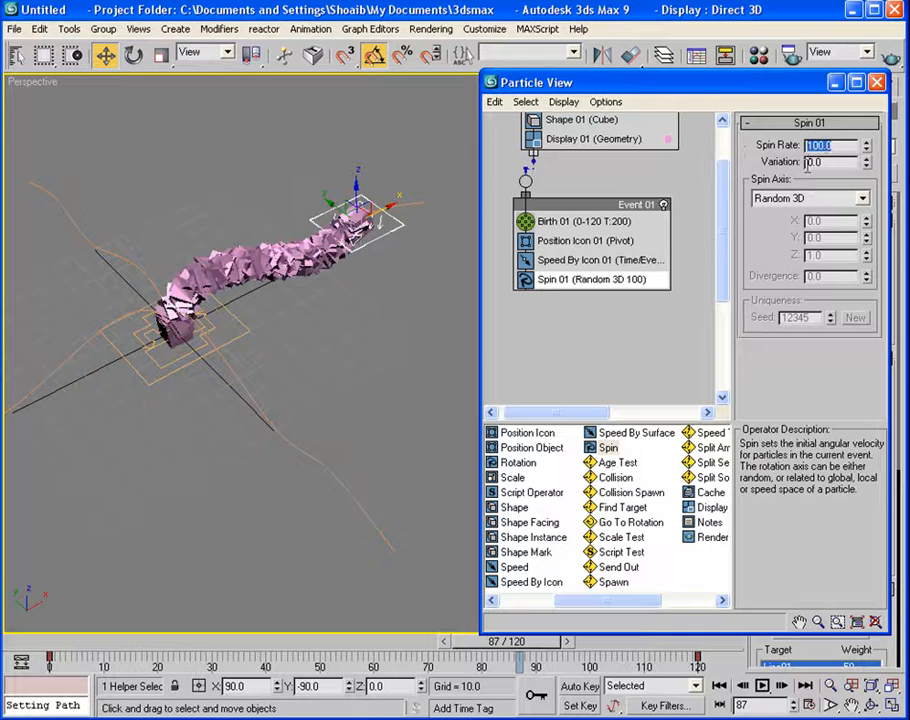
pyautogui.press('Tab')
pyautogui.write('10')
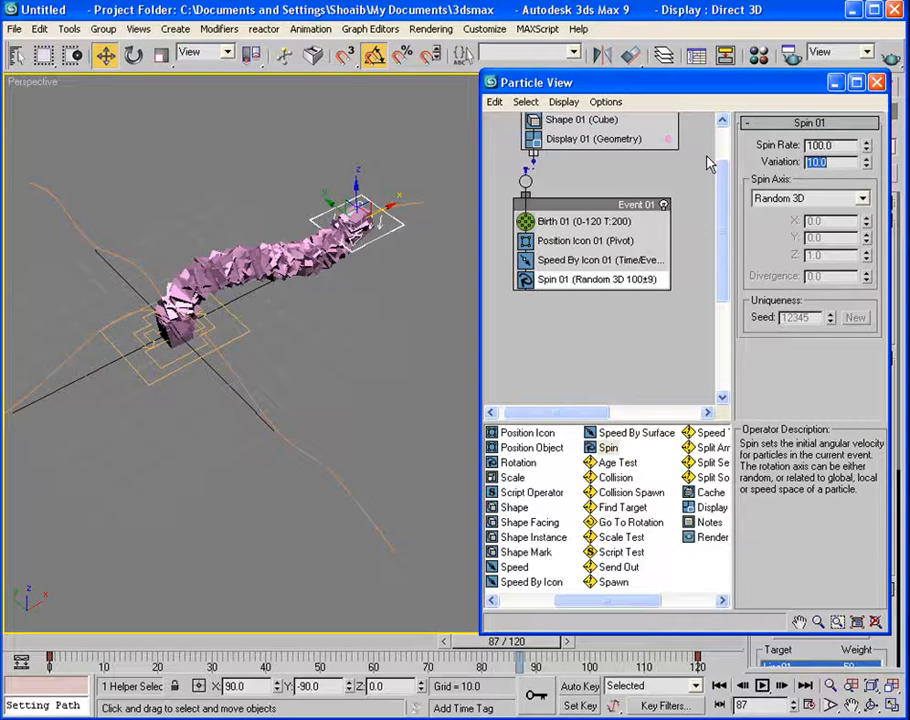
pyautogui.press('Return')
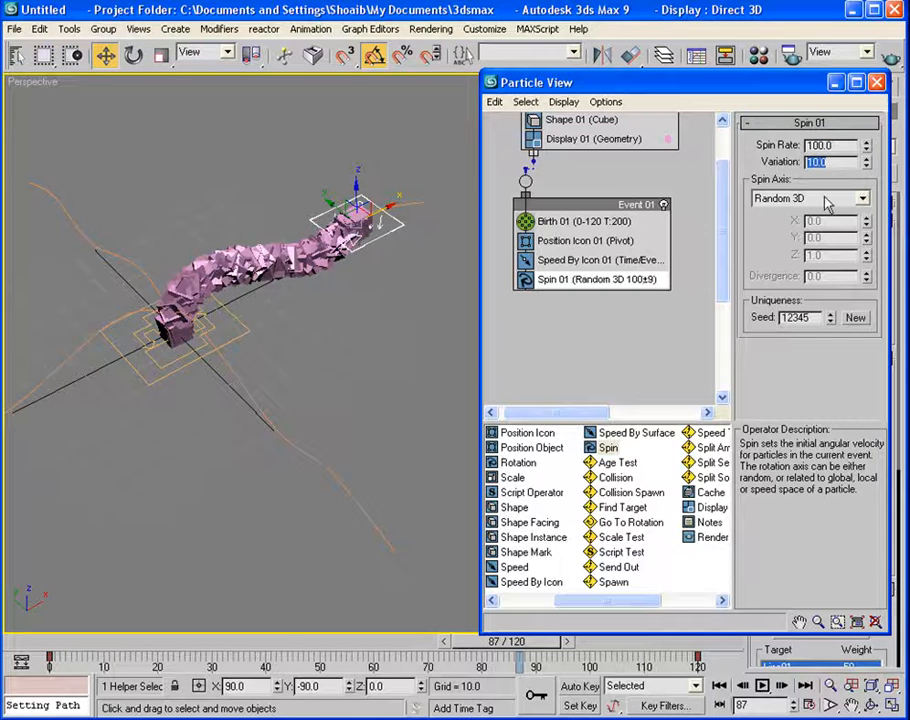
# Set the Spin 01 axis to Speed Space with X and Y values of 1.
pyautogui.click(862, 198)
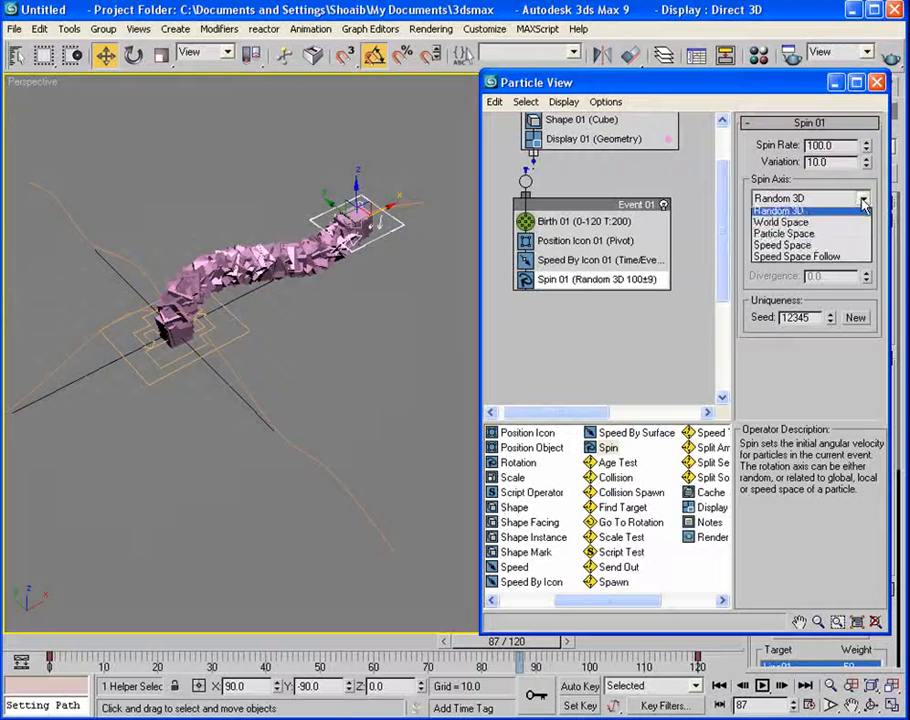
pyautogui.click(796, 248)
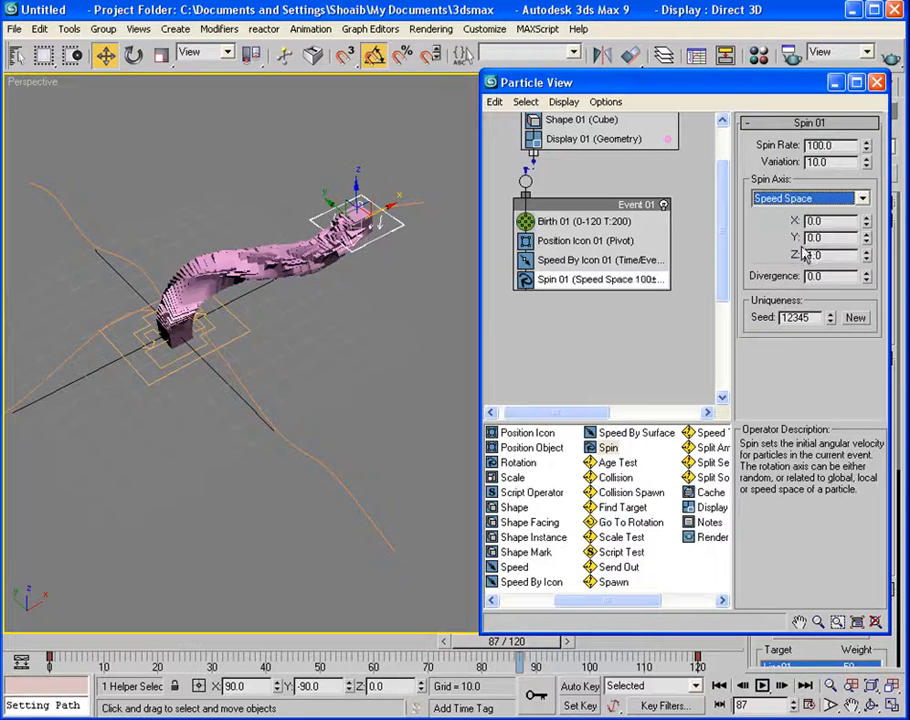
pyautogui.moveTo(833, 222); pyautogui.dragTo(730, 217)
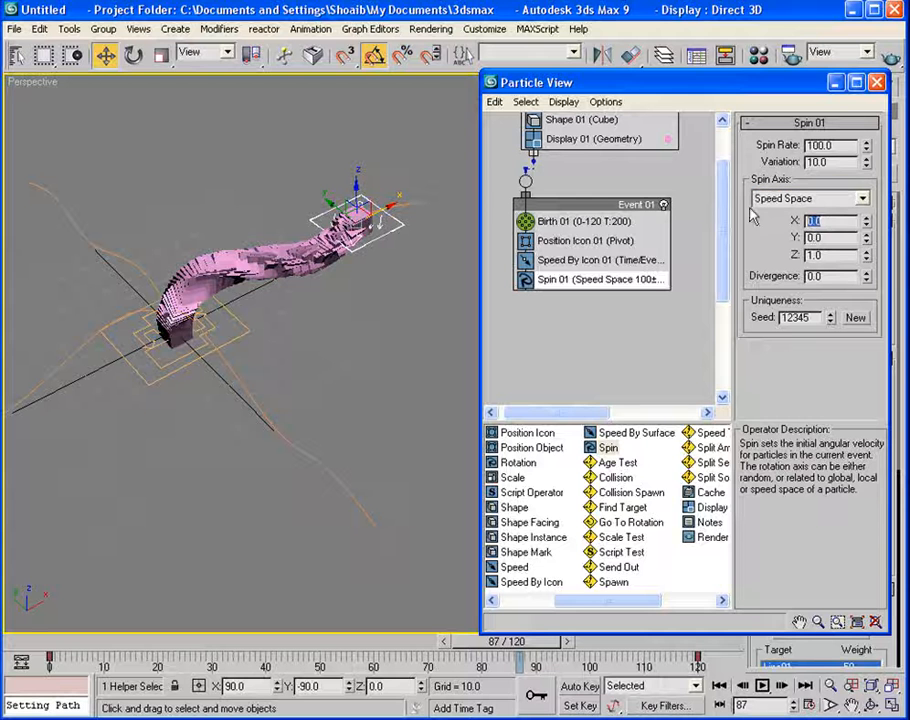
pyautogui.press('Tab')
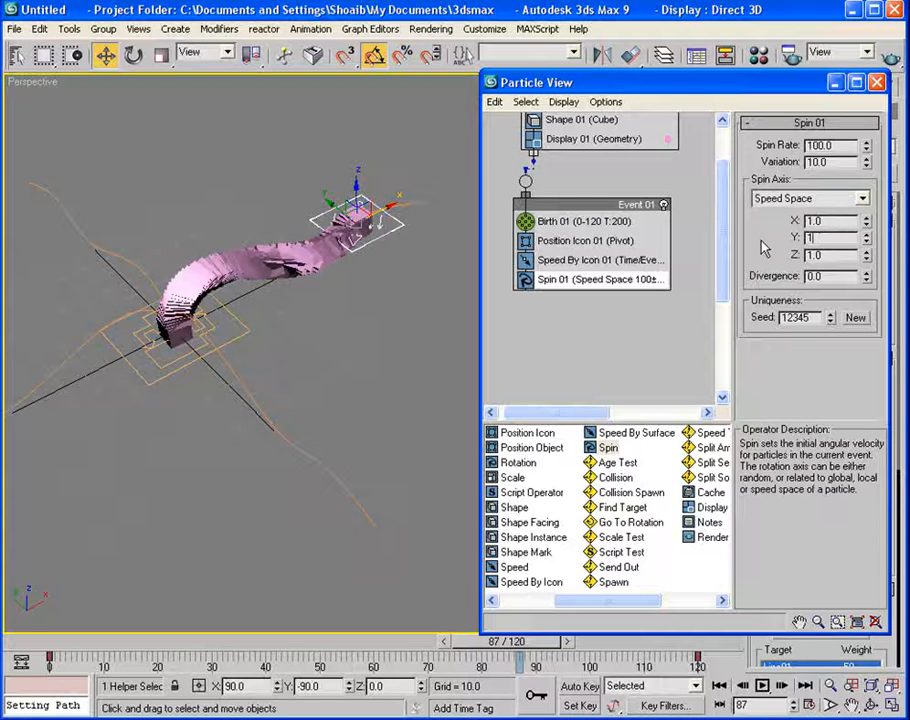
pyautogui.press('Return')
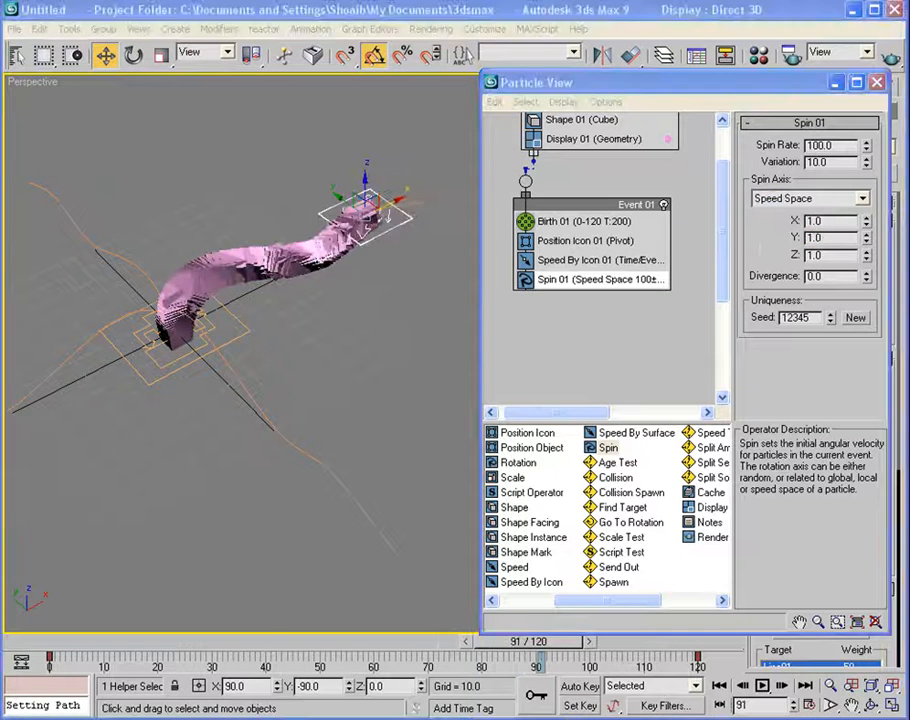
# Change the Spin 01 axis to Speed Space Follow and scrub the animation to frame 88 to check the cubes.
pyautogui.click(862, 199)
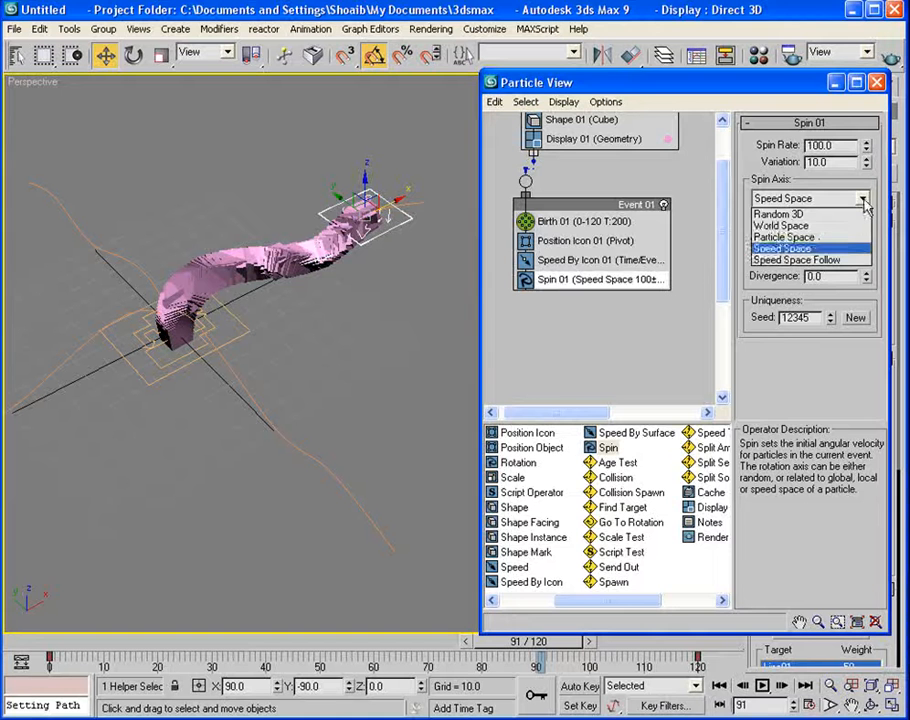
pyautogui.click(806, 259)
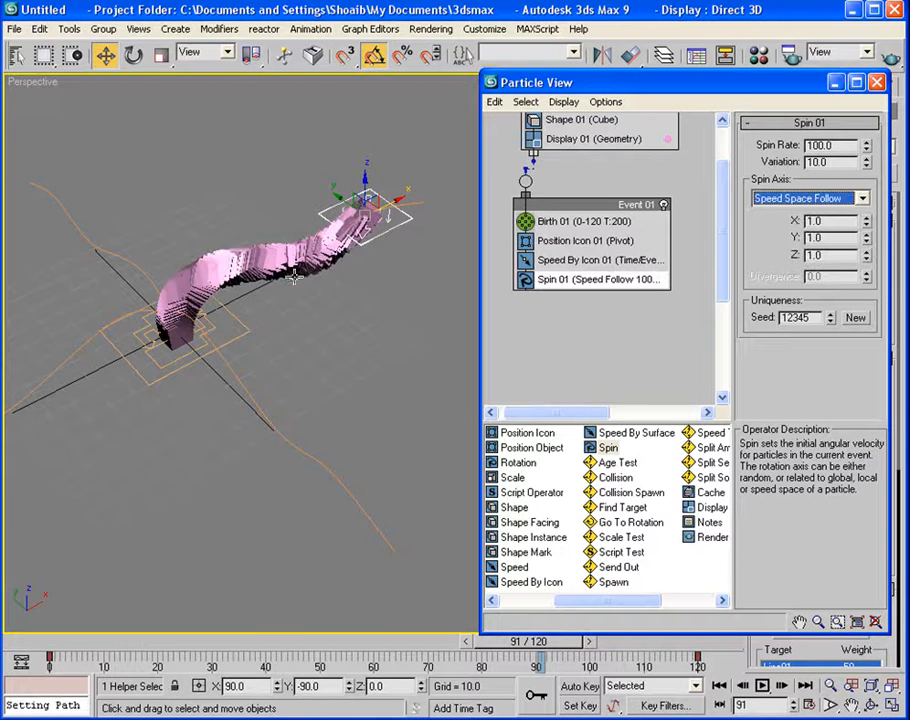
pyautogui.moveTo(530, 641); pyautogui.dragTo(484, 645)
pyautogui.press('w')
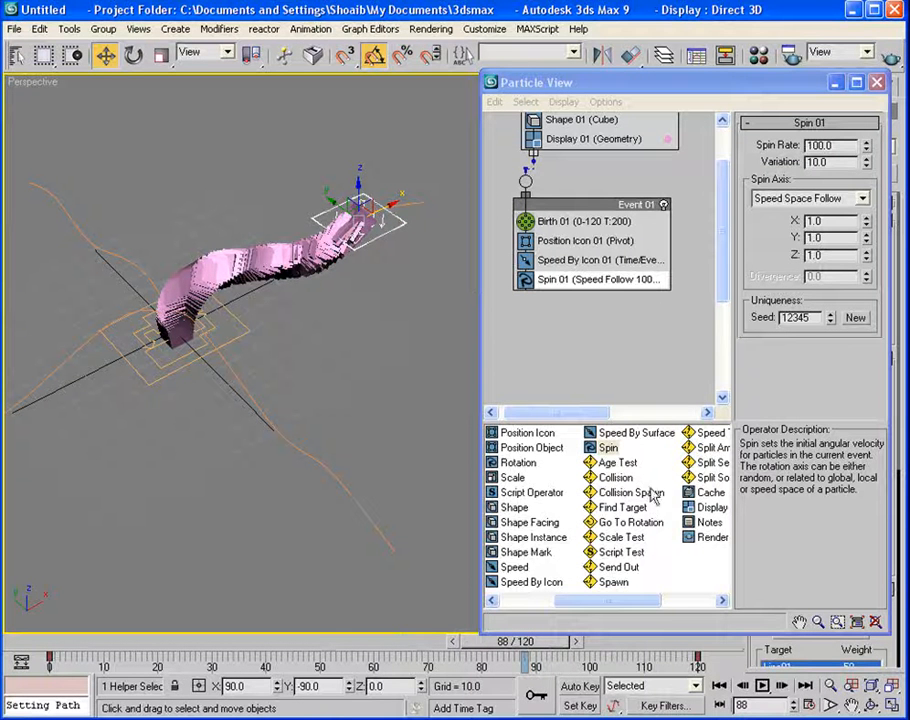
# Add a Scale operator below Spin 01 in Event 01 and open its settings.
pyautogui.moveTo(512, 477); pyautogui.dragTo(562, 295)
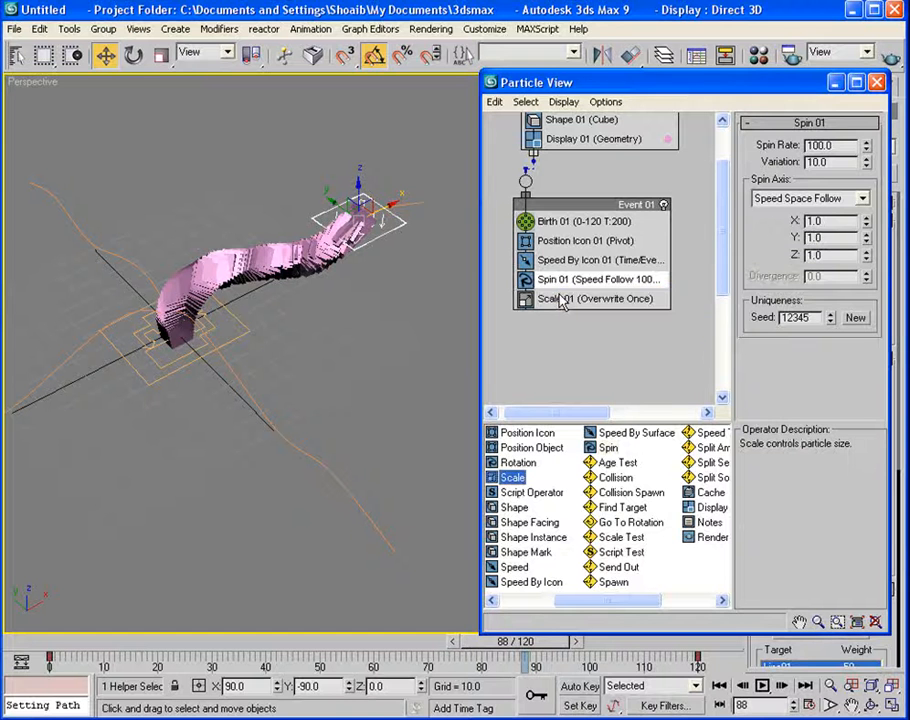
pyautogui.click(562, 299)
# Try out different cube sizes in the Shape 01 operator of PF Source 01.
pyautogui.moveTo(725, 243); pyautogui.dragTo(726, 216)
pyautogui.click(578, 172)
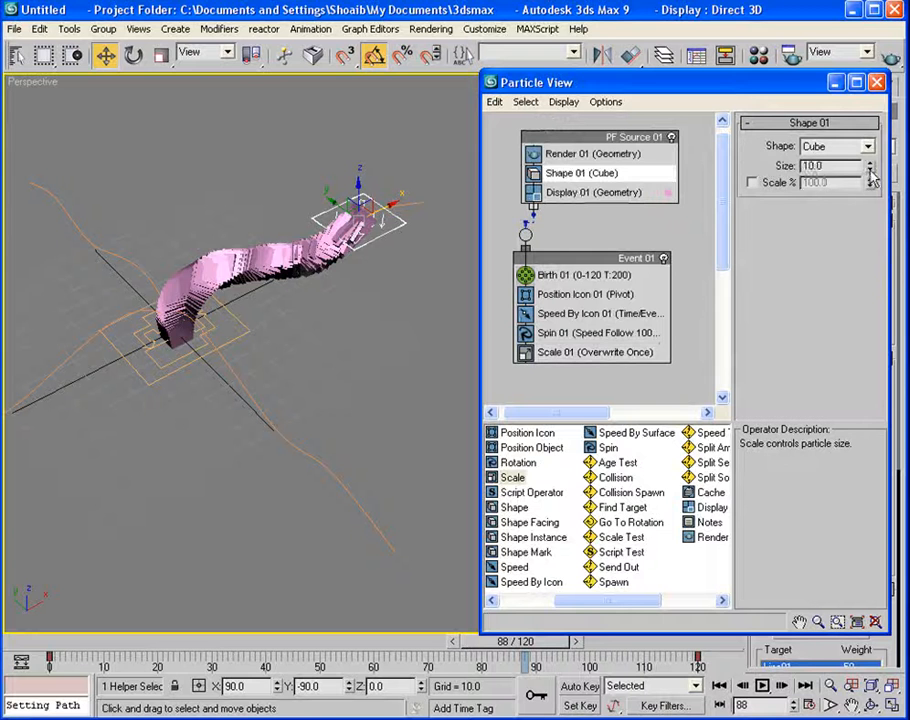
pyautogui.moveTo(870, 167); pyautogui.dragTo(876, 249)
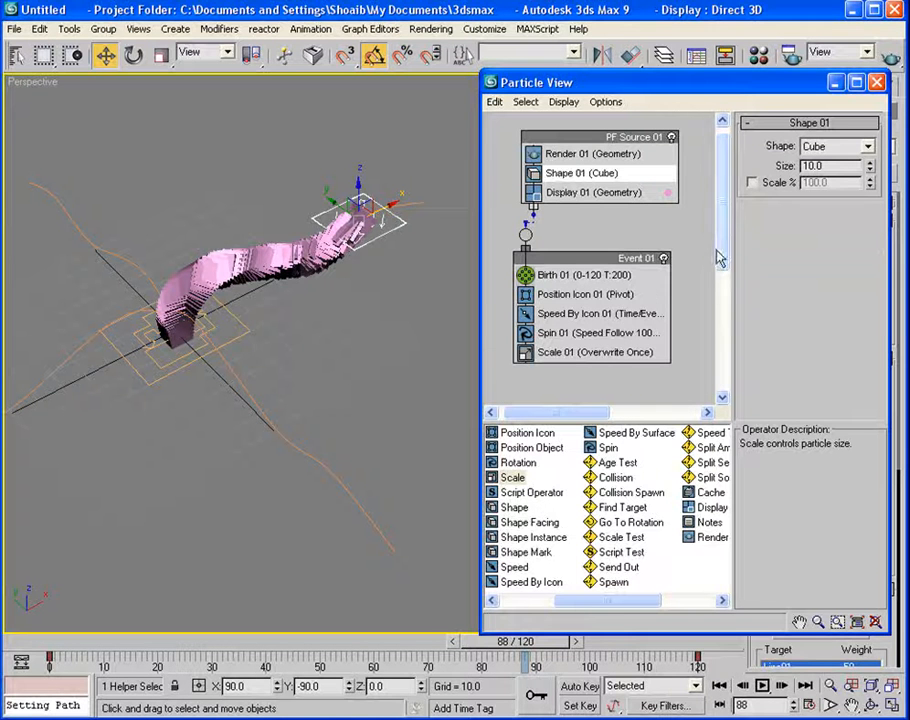
pyautogui.moveTo(717, 258); pyautogui.dragTo(718, 285)
# Set the Scale 01 operator's scale factor to 30% and its scale variation to 10% on all axes.
pyautogui.click(561, 300)
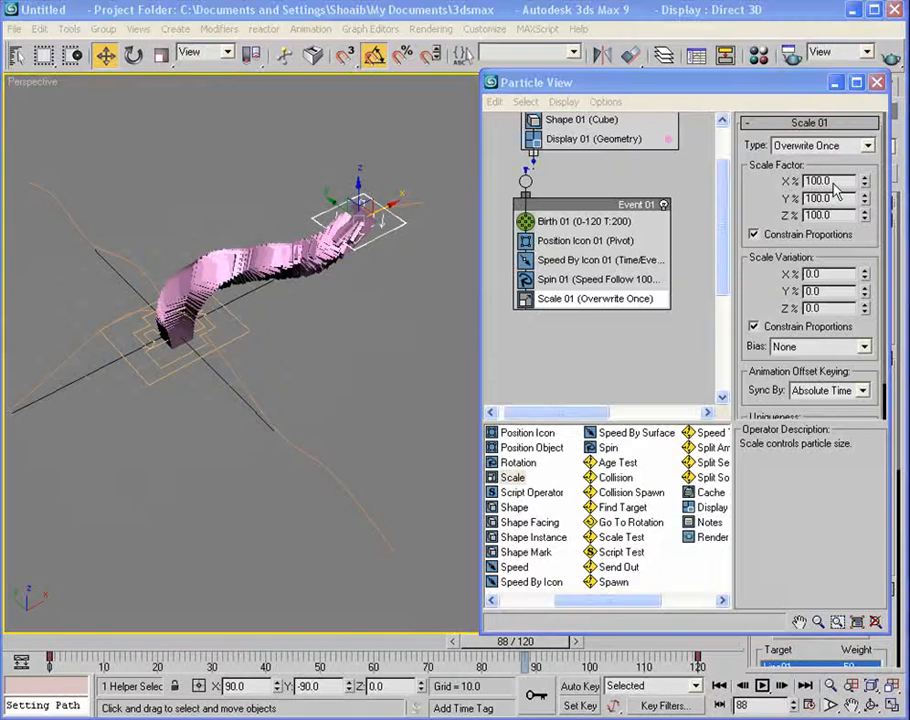
pyautogui.moveTo(833, 182); pyautogui.dragTo(771, 173)
pyautogui.write('30')
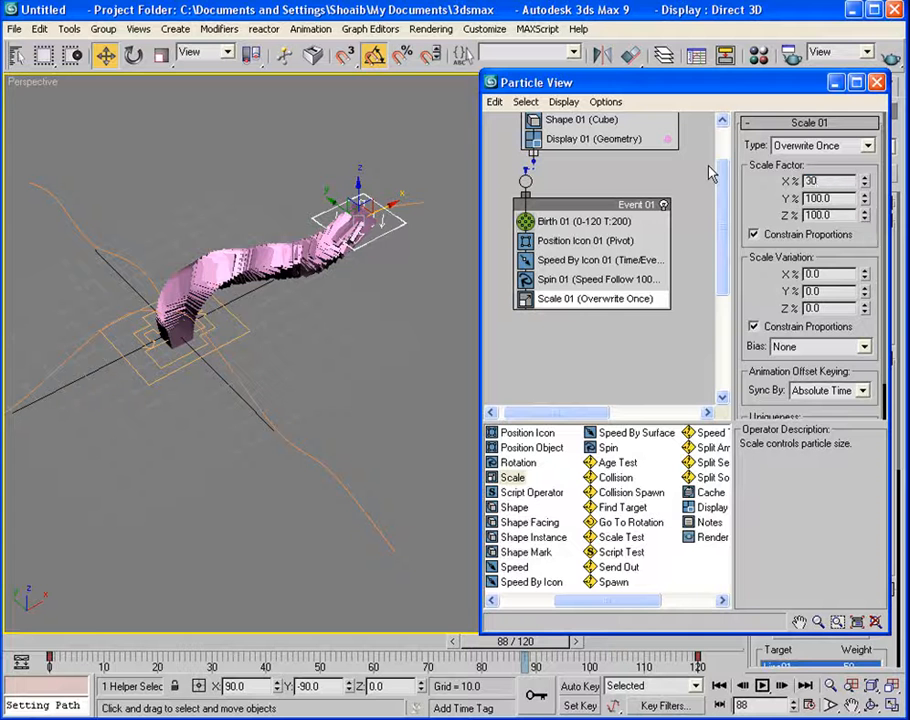
pyautogui.press('Return')
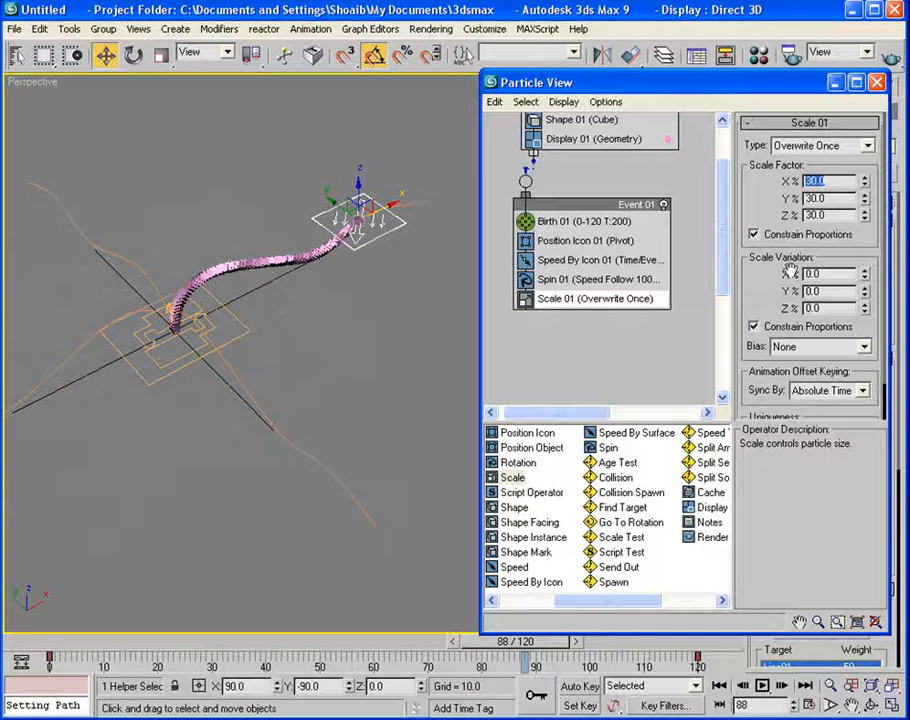
pyautogui.moveTo(827, 271); pyautogui.dragTo(760, 273)
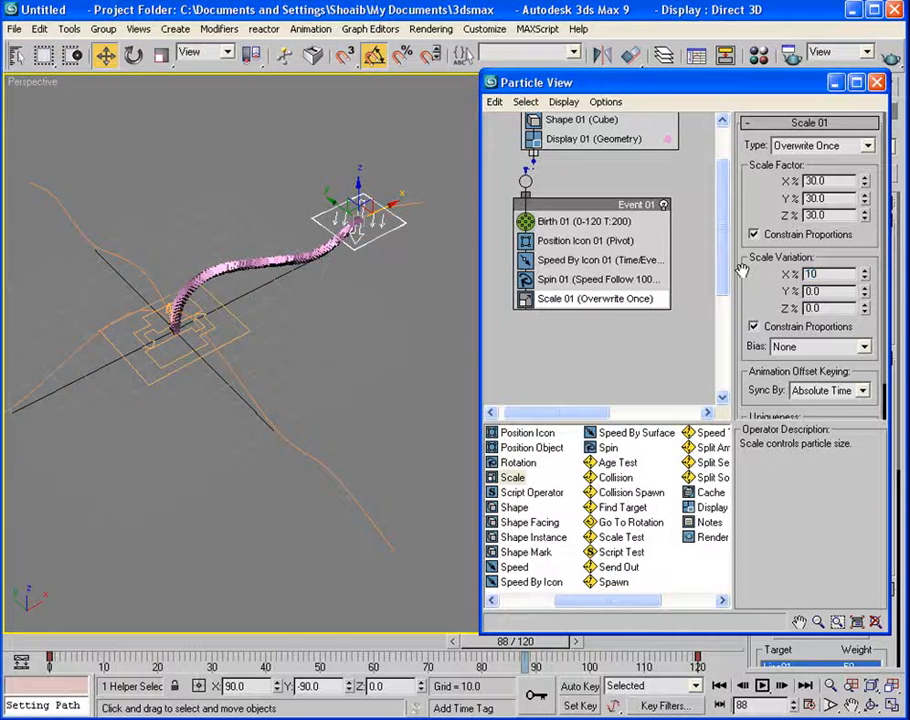
pyautogui.press('Return')
# Inspect the scaled cubes up close and set the Scale 01 variation bias to Towards Minimum.
pyautogui.scroll(5, 288, 282)
pyautogui.moveTo(303, 200); pyautogui.dragTo(436, 288, button='middle')
pyautogui.scroll(-2, 270, 285)
pyautogui.keyDown('alt'); pyautogui.moveTo(250, 292); pyautogui.dragTo(331, 386, button='middle'); pyautogui.keyUp('alt')
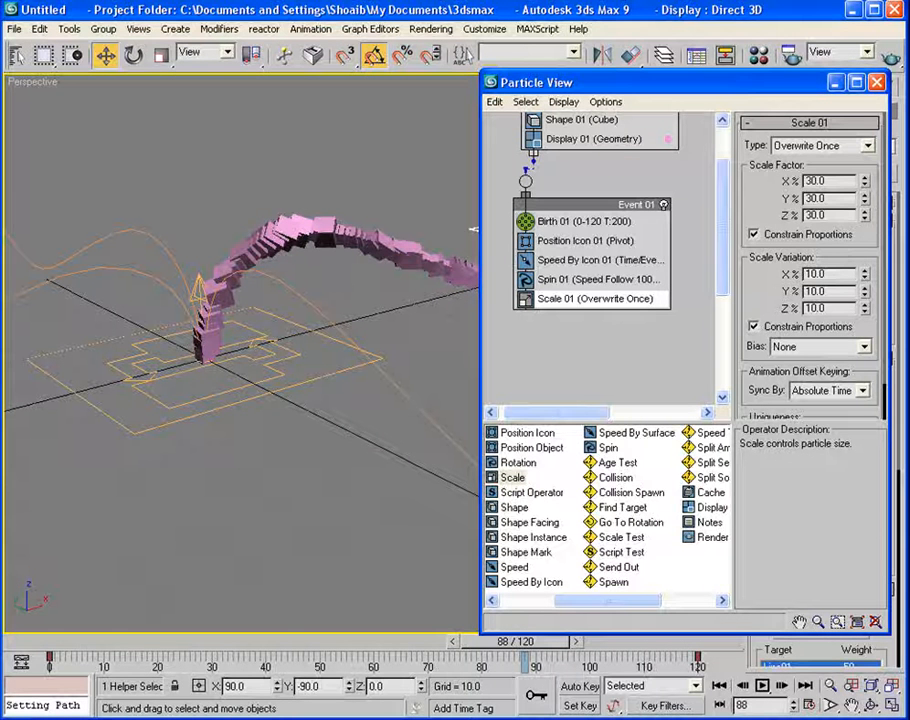
pyautogui.click(864, 347)
pyautogui.click(815, 384)
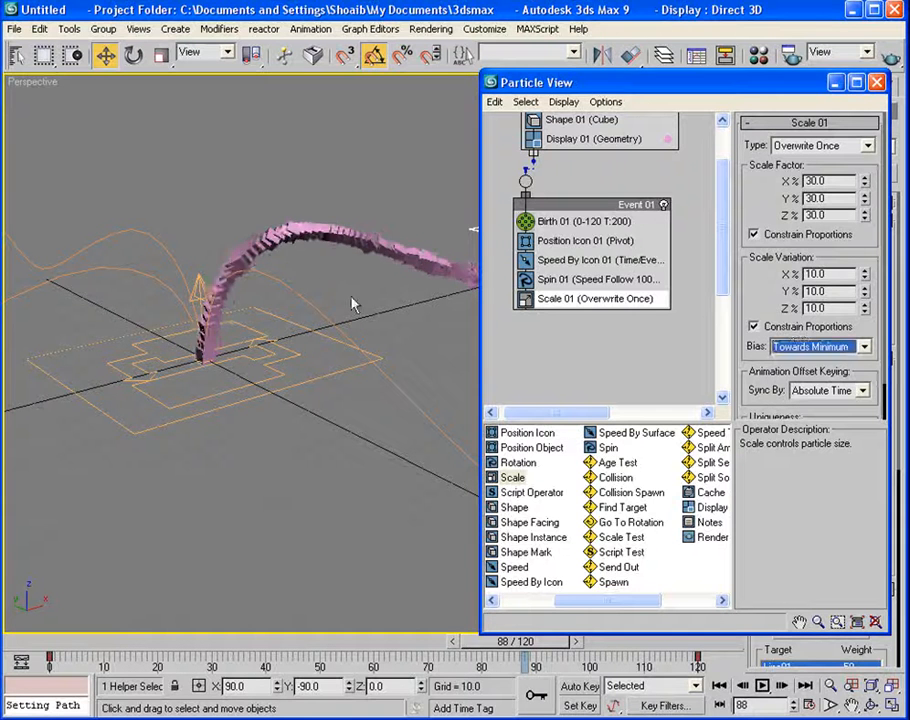
pyautogui.keyDown('alt'); pyautogui.moveTo(352, 305); pyautogui.dragTo(234, 280, button='middle'); pyautogui.keyUp('alt')
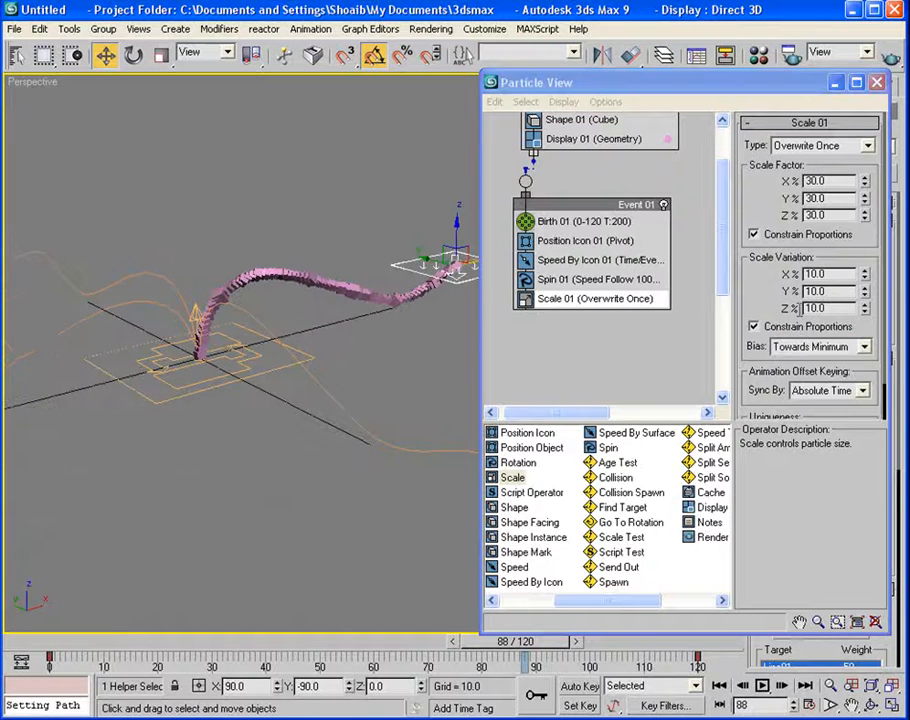
# Raise the Scale 01 scale variation to 14% on all axes and view the trail of cubes.
pyautogui.moveTo(865, 274); pyautogui.dragTo(864, 266)
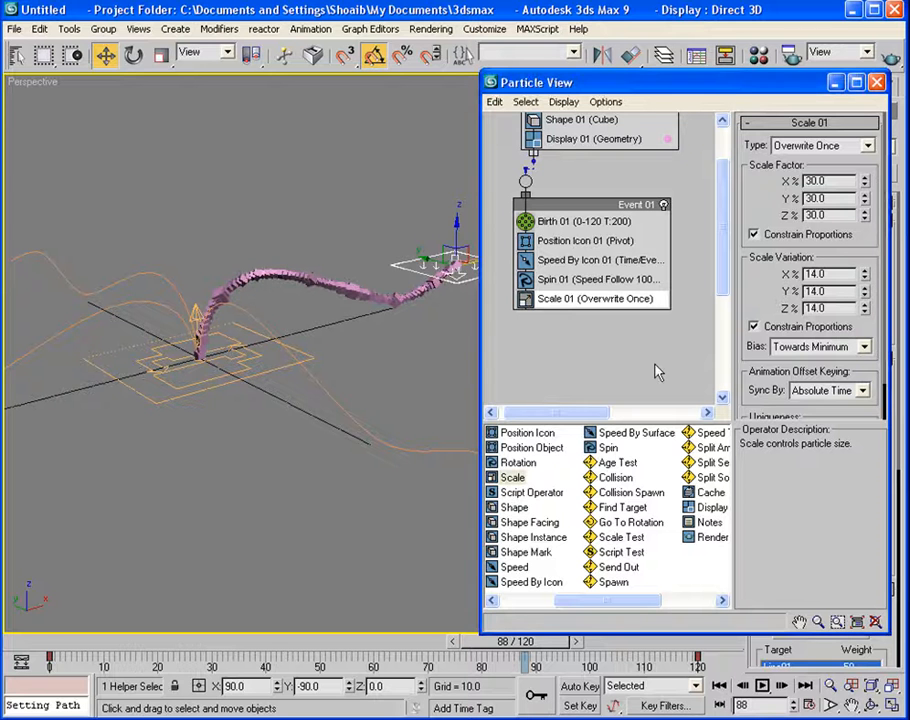
pyautogui.keyDown('alt'); pyautogui.moveTo(306, 358); pyautogui.dragTo(294, 284, button='middle'); pyautogui.keyUp('alt')
pyautogui.scroll(-2, 294, 284)
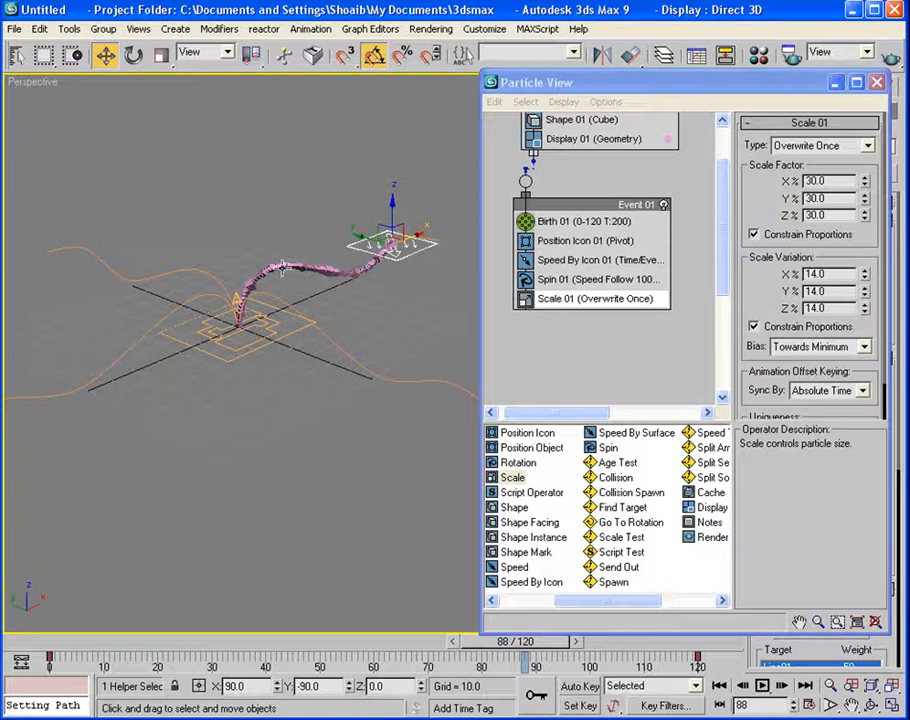
# Add a Spawn test below Scale 01 at the end of Event 01.
pyautogui.moveTo(721, 278); pyautogui.dragTo(721, 294)
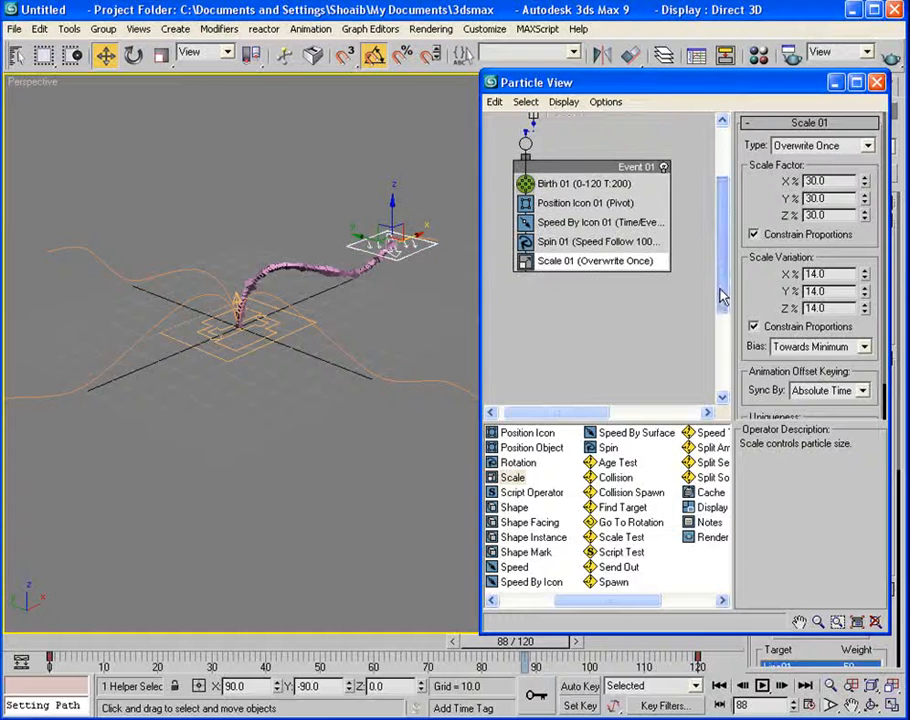
pyautogui.click(612, 582)
pyautogui.moveTo(612, 582); pyautogui.dragTo(560, 289)
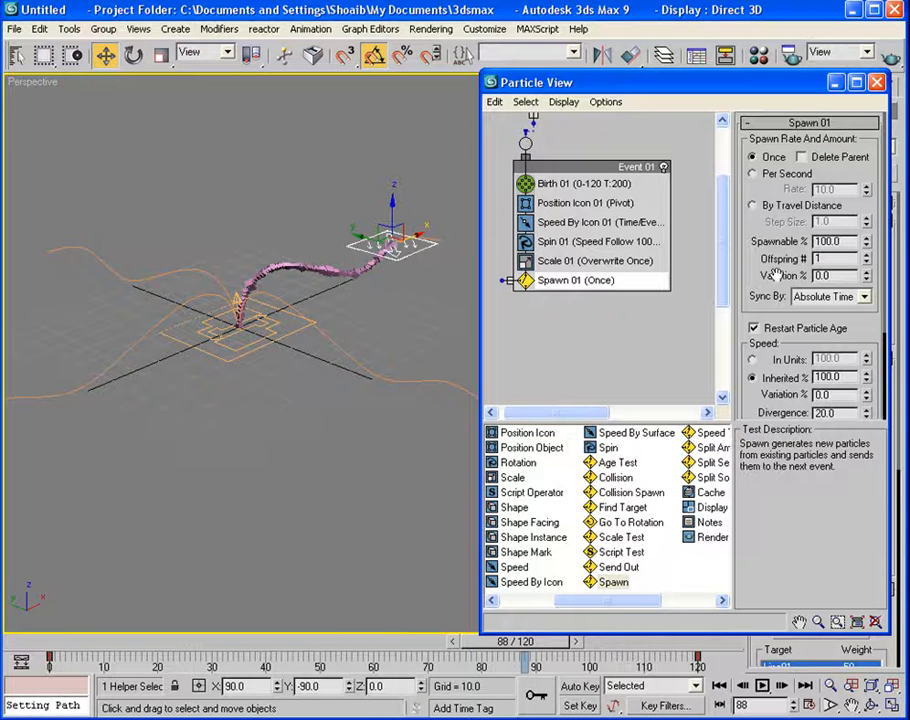
pyautogui.moveTo(724, 275)
pyautogui.mouseDown()
pyautogui.moveTo(735, 240)
pyautogui.moveTo(731, 274)
pyautogui.mouseUp()
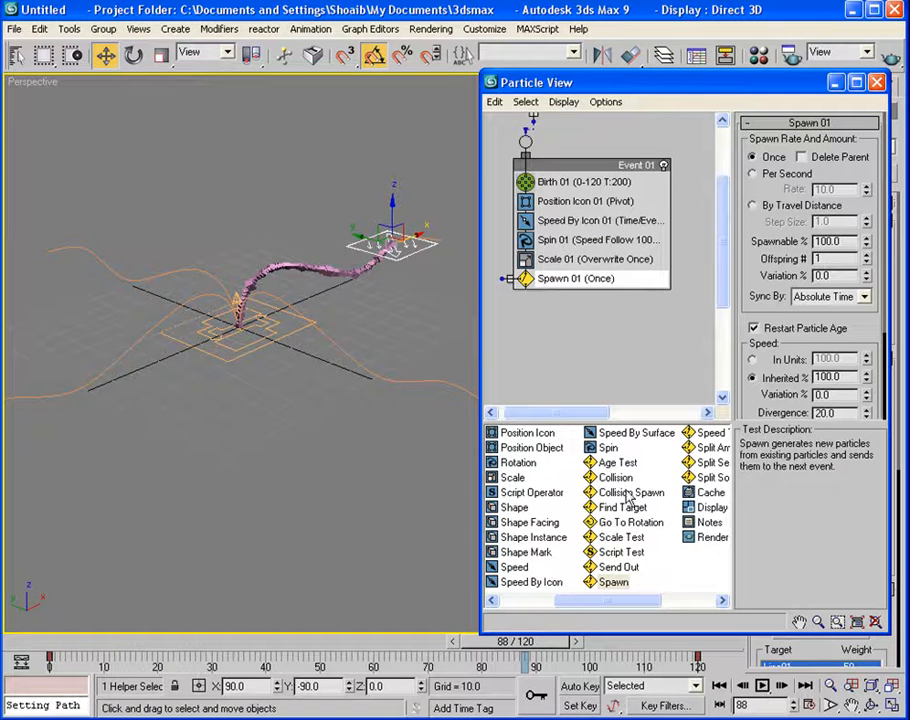
# Create a new event from a Speed By Icon operator and place it just below Event 01.
pyautogui.click(525, 584)
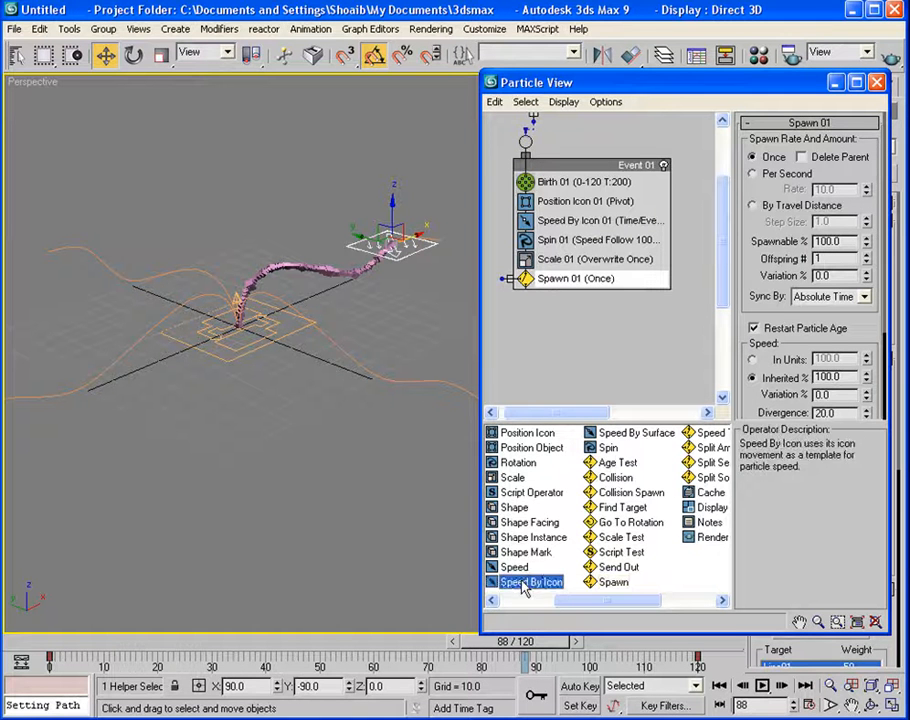
pyautogui.moveTo(520, 588); pyautogui.dragTo(525, 340)
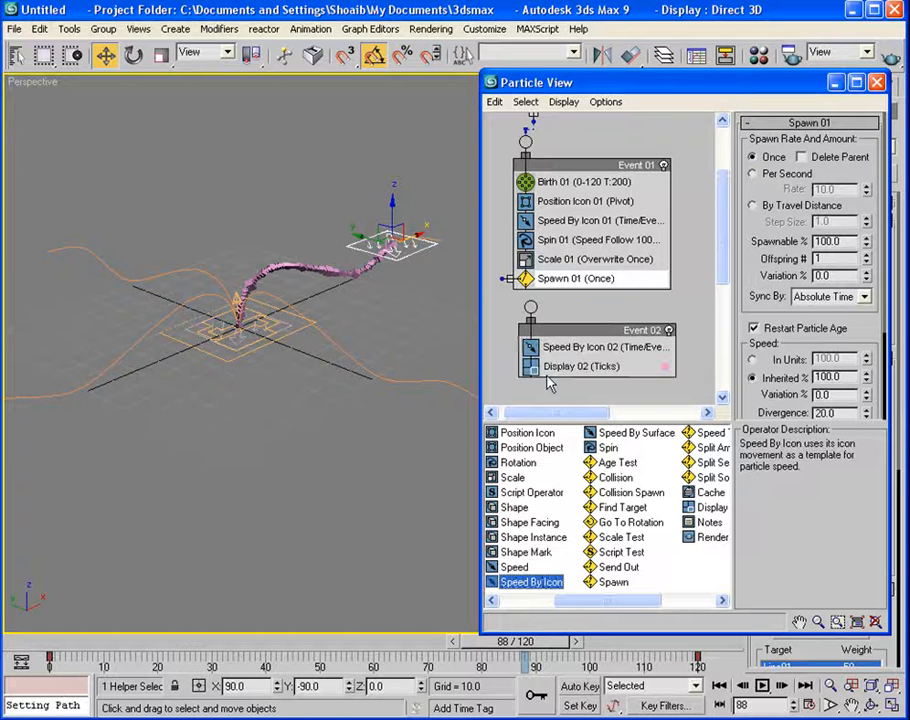
pyautogui.scroll(-3, 720, 284)
pyautogui.moveTo(592, 265); pyautogui.dragTo(577, 272)
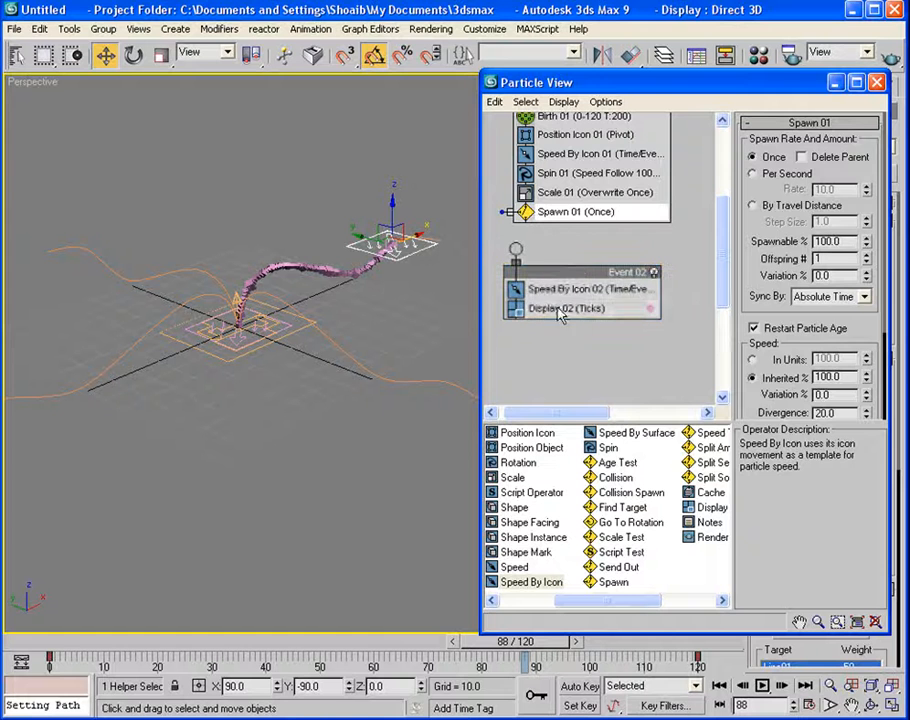
# Delete the Display operator from Event 02 and wire the Spawn 01 output to Event 02.
pyautogui.click(557, 309)
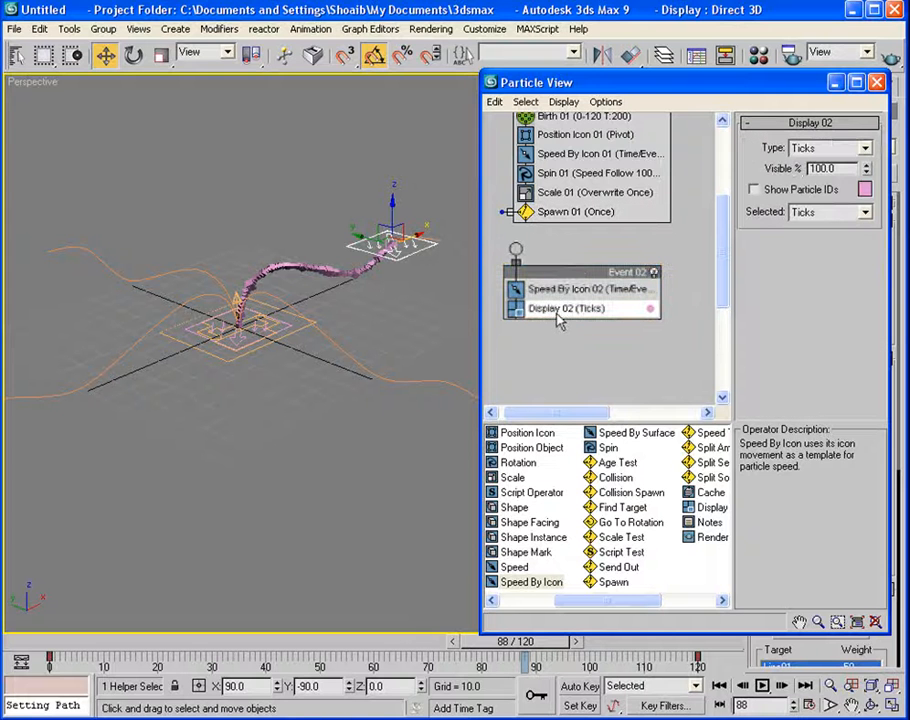
pyautogui.press('Delete')
pyautogui.moveTo(721, 274); pyautogui.dragTo(719, 246)
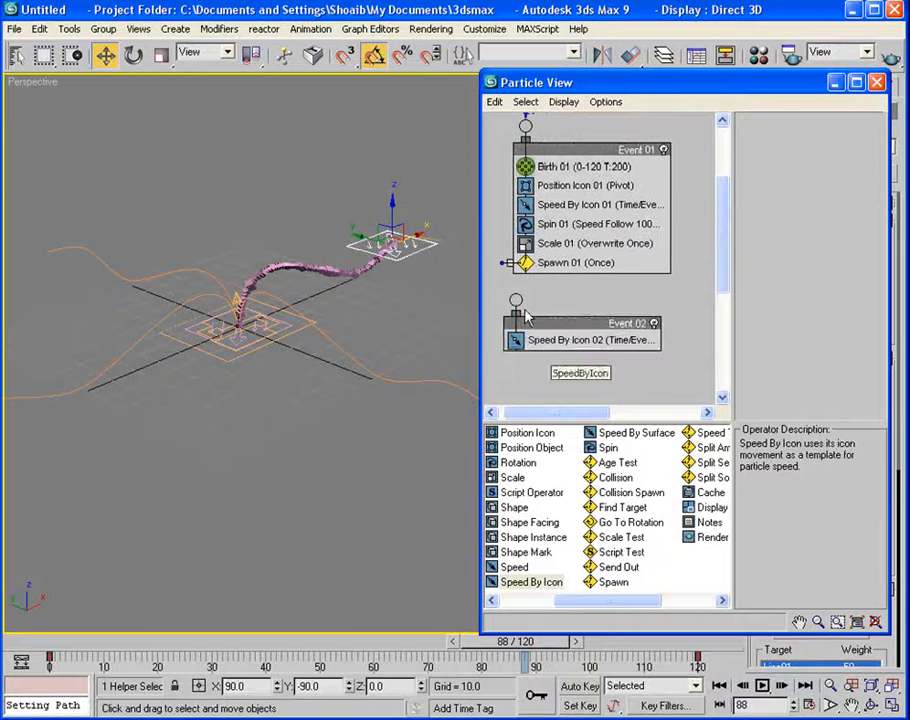
pyautogui.moveTo(503, 263); pyautogui.dragTo(557, 324)
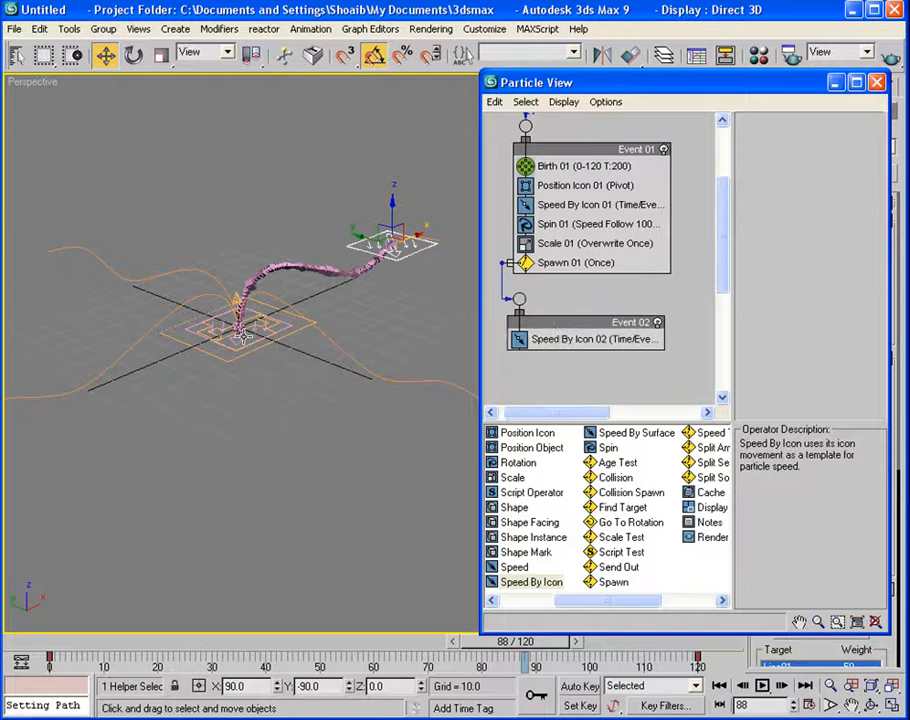
# Path-constrain the Speed By Icon 02 icon to the rear-left curved spline and scrub the animation to frame 82.
pyautogui.keyDown('alt'); pyautogui.moveTo(240, 335); pyautogui.dragTo(245, 395, button='middle'); pyautogui.keyUp('alt')
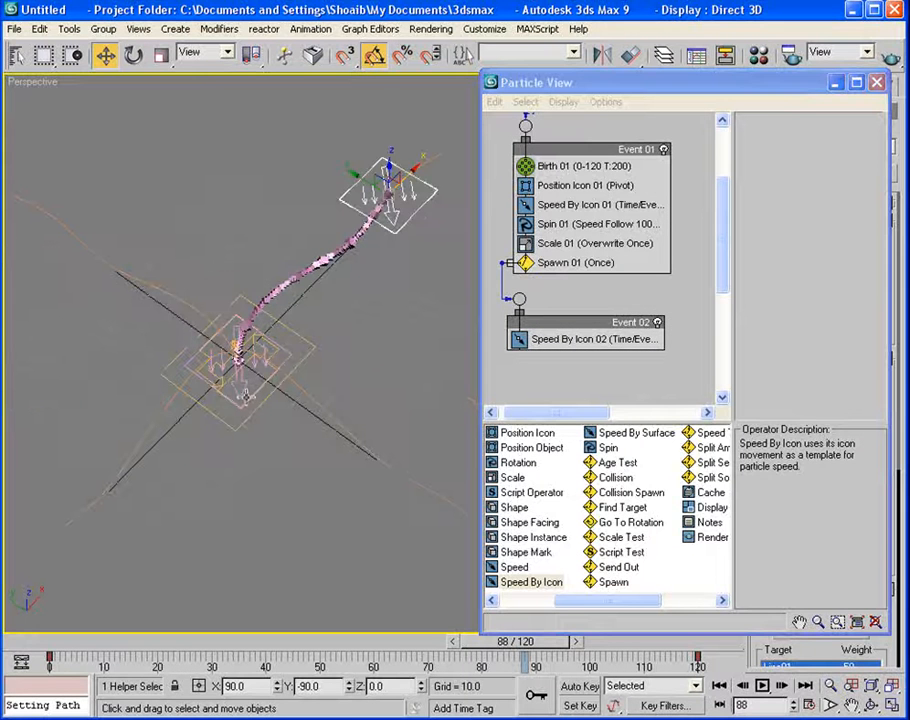
pyautogui.click(242, 385)
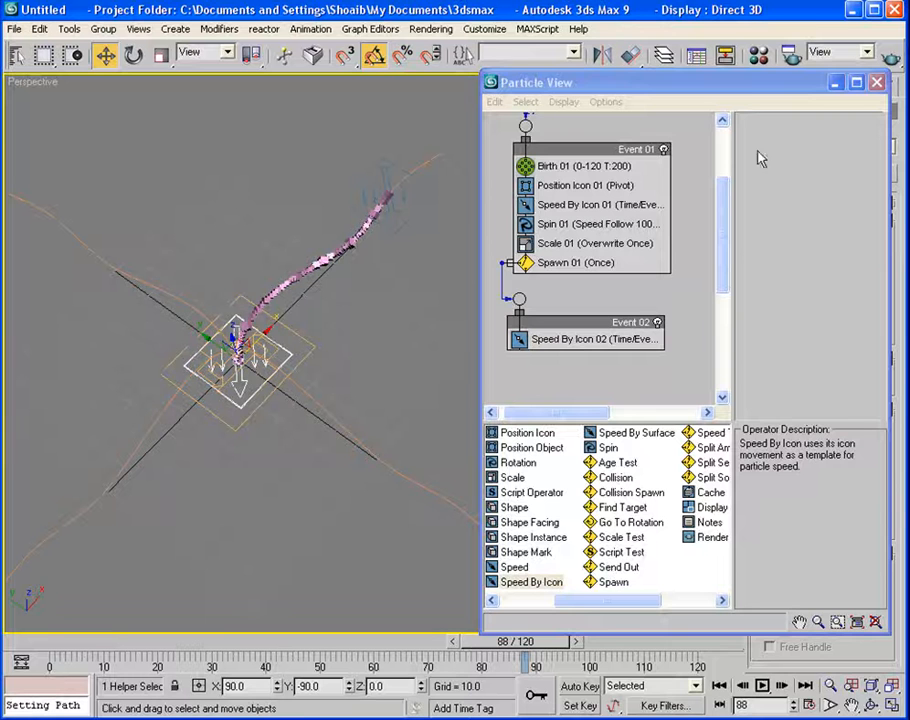
pyautogui.moveTo(753, 82); pyautogui.dragTo(767, 102)
pyautogui.keyDown('alt'); pyautogui.moveTo(267, 385); pyautogui.dragTo(282, 345, button='middle'); pyautogui.keyUp('alt')
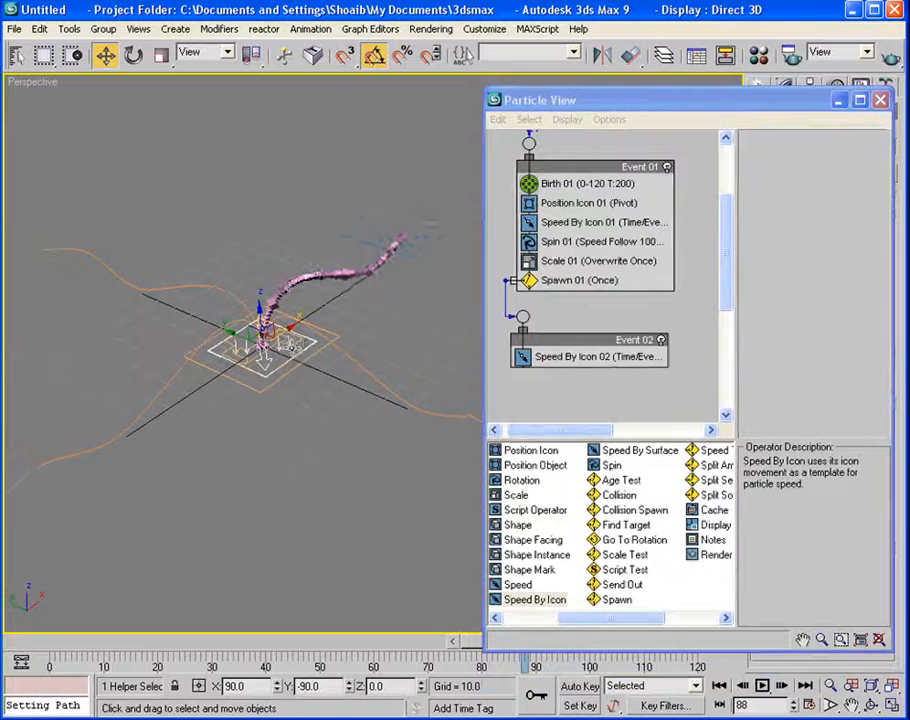
pyautogui.click(312, 29)
pyautogui.moveTo(372, 72)
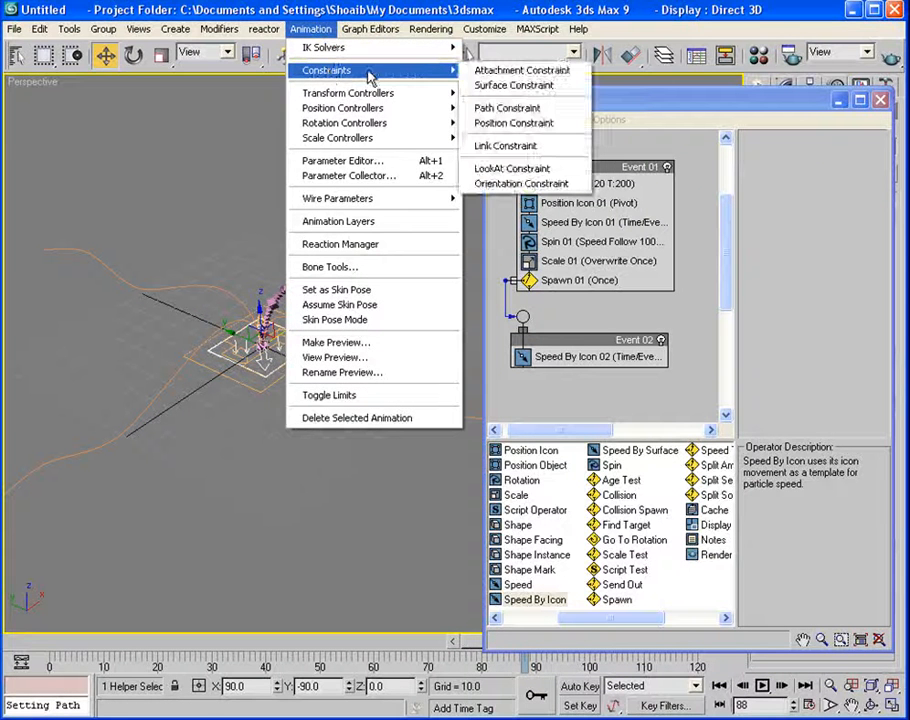
pyautogui.click(483, 110)
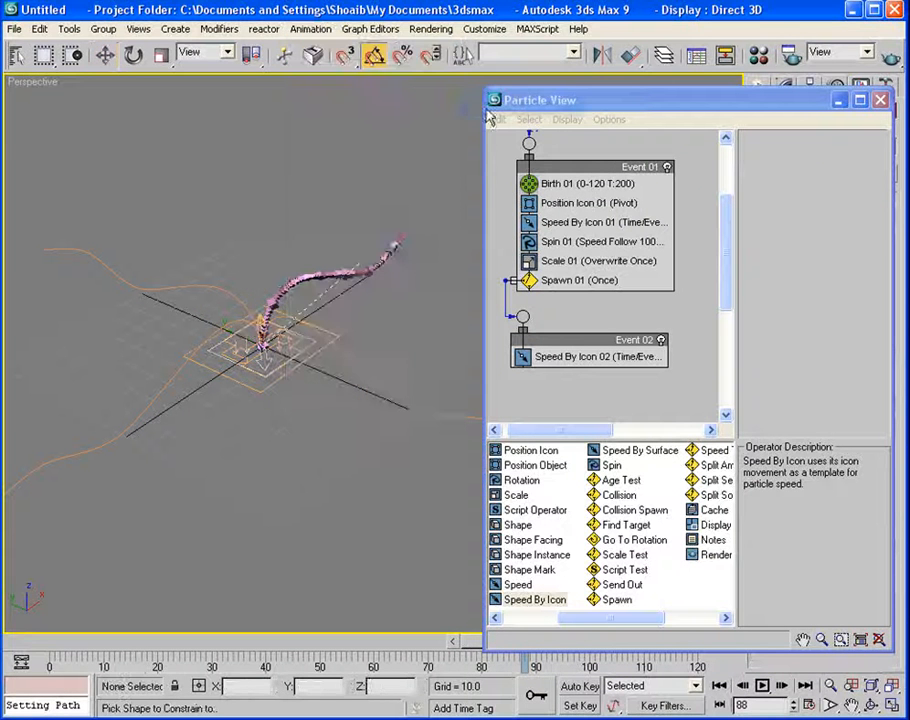
pyautogui.click(213, 285)
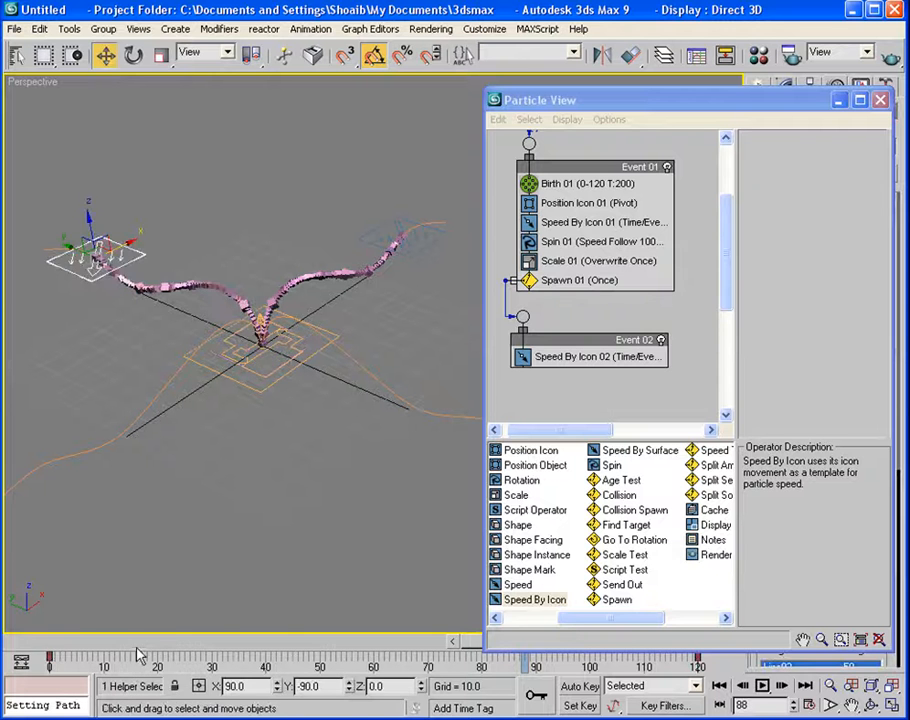
pyautogui.moveTo(98, 642); pyautogui.dragTo(484, 635)
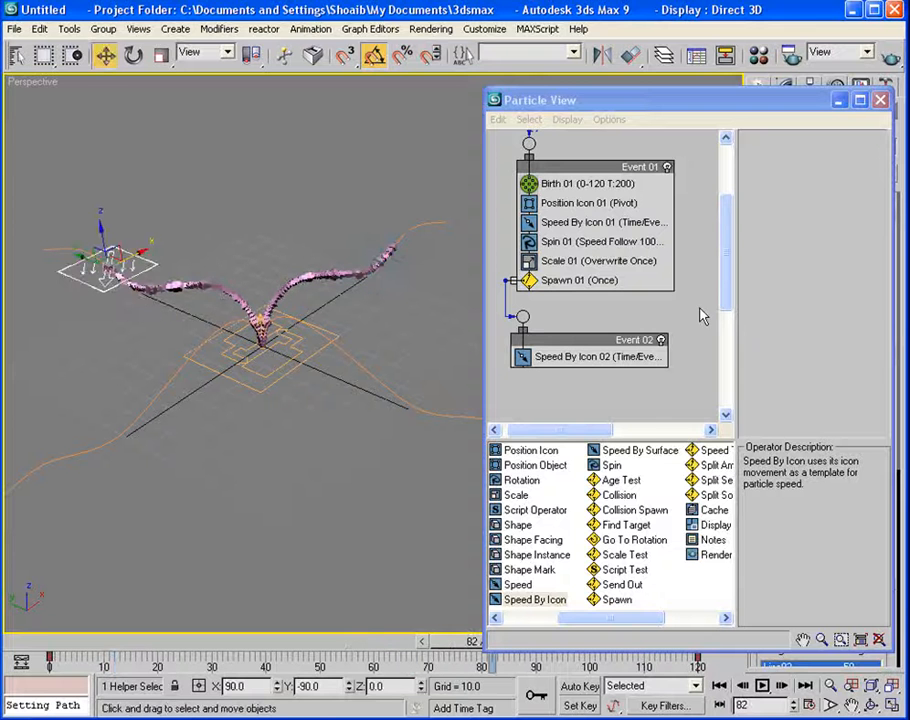
# Add a Spawn test to the end of Event 02 and create a new Speed By Icon event below it.
pyautogui.moveTo(727, 288); pyautogui.dragTo(729, 311)
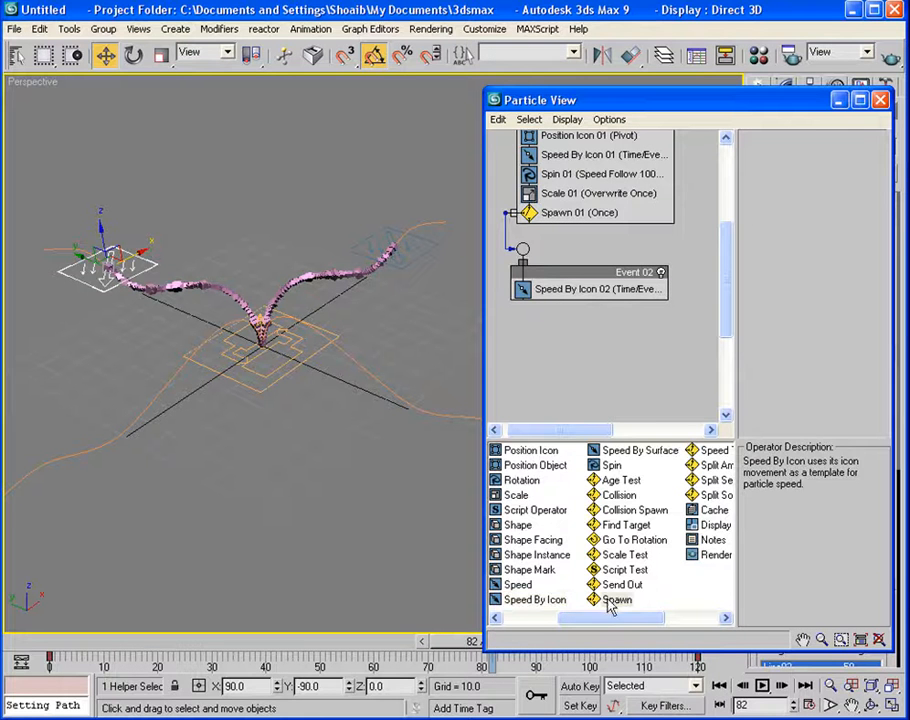
pyautogui.moveTo(612, 600); pyautogui.dragTo(545, 312)
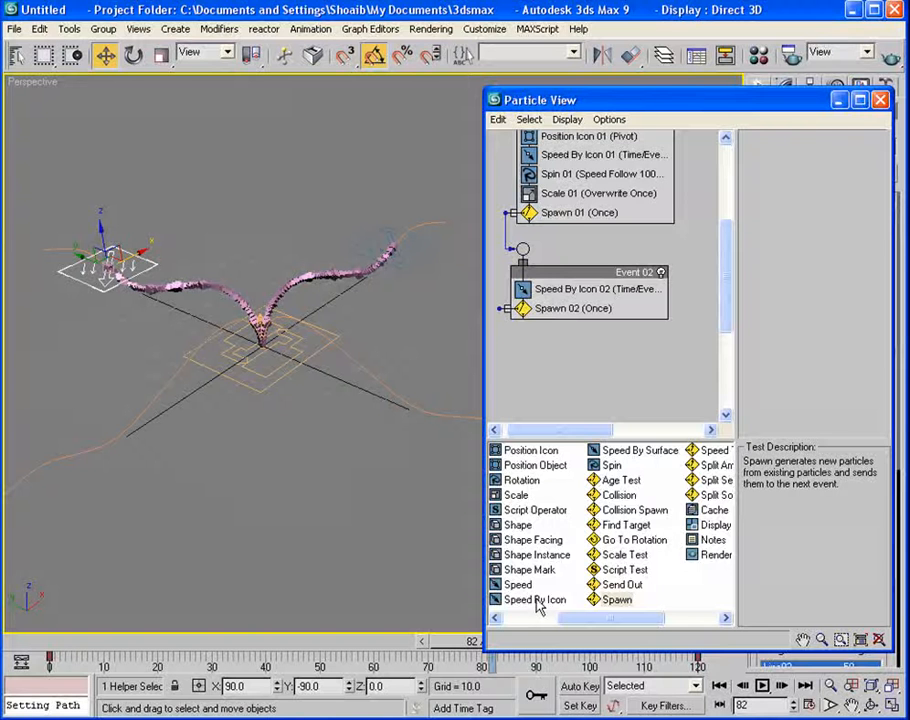
pyautogui.moveTo(538, 600); pyautogui.dragTo(527, 372)
# Wire the Spawn 02 output to Event 03 and delete the Display operator from Event 03.
pyautogui.moveTo(502, 309); pyautogui.dragTo(533, 343)
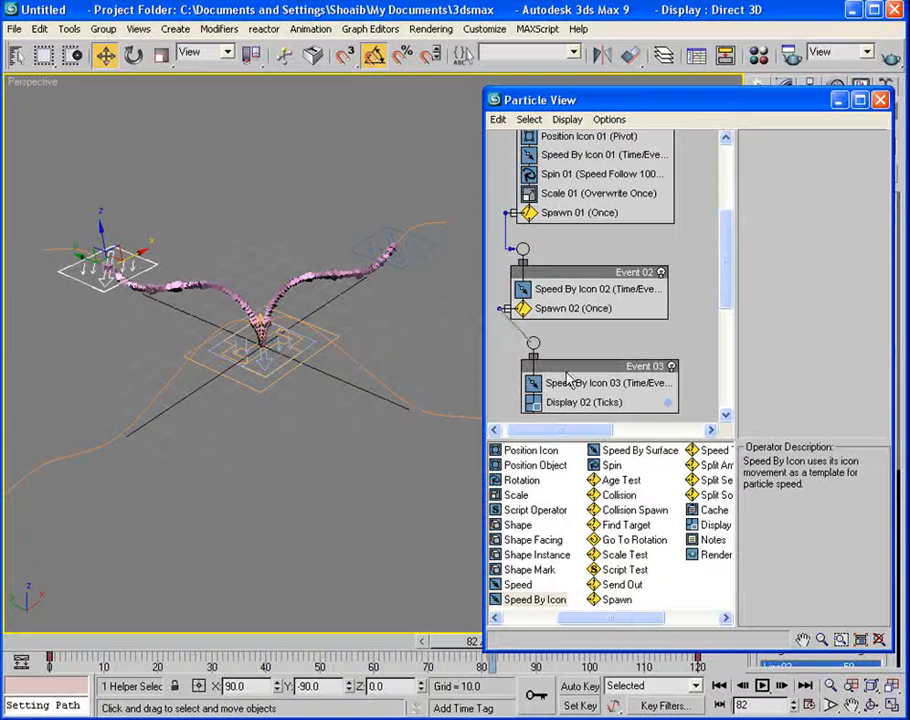
pyautogui.click(580, 402)
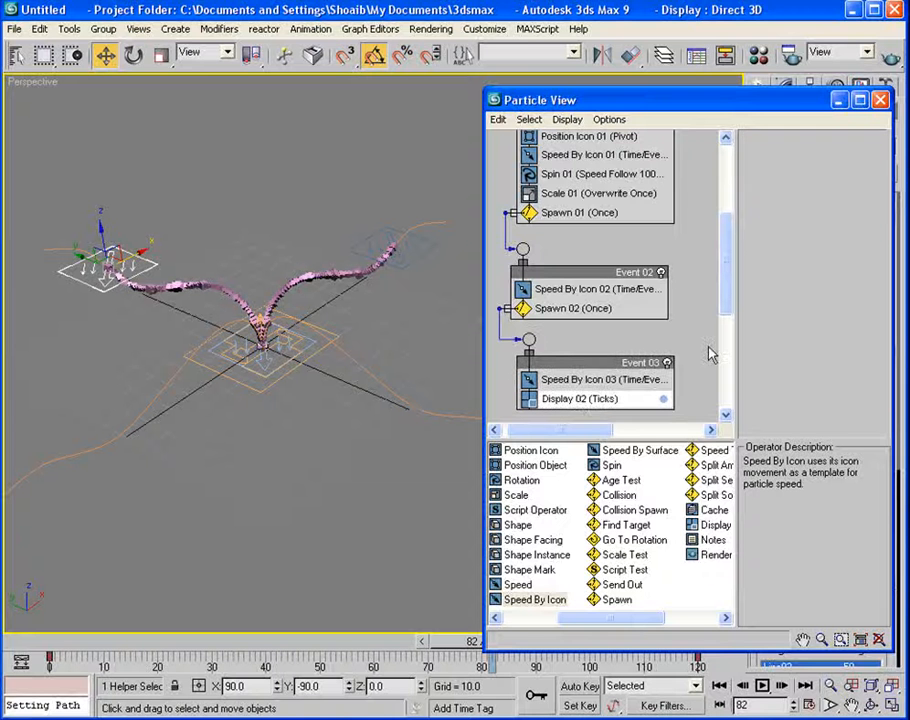
pyautogui.press('Delete')
pyautogui.scroll(-3, 725, 330)
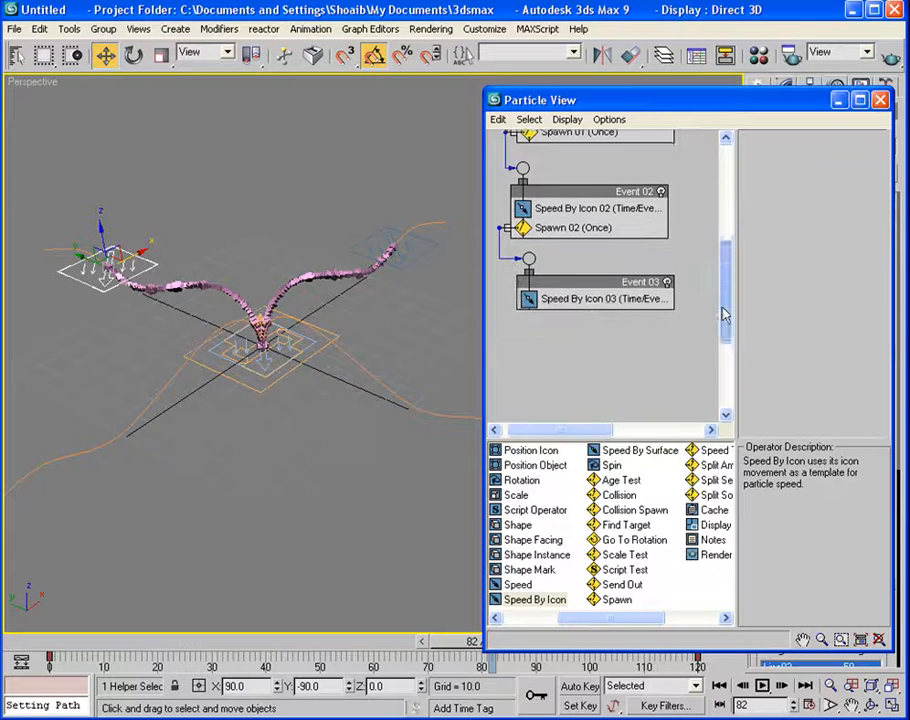
# Path-constrain the Speed By Icon 03 icon to the front-left curved spline and scrub the animation to frame 46.
pyautogui.click(591, 281)
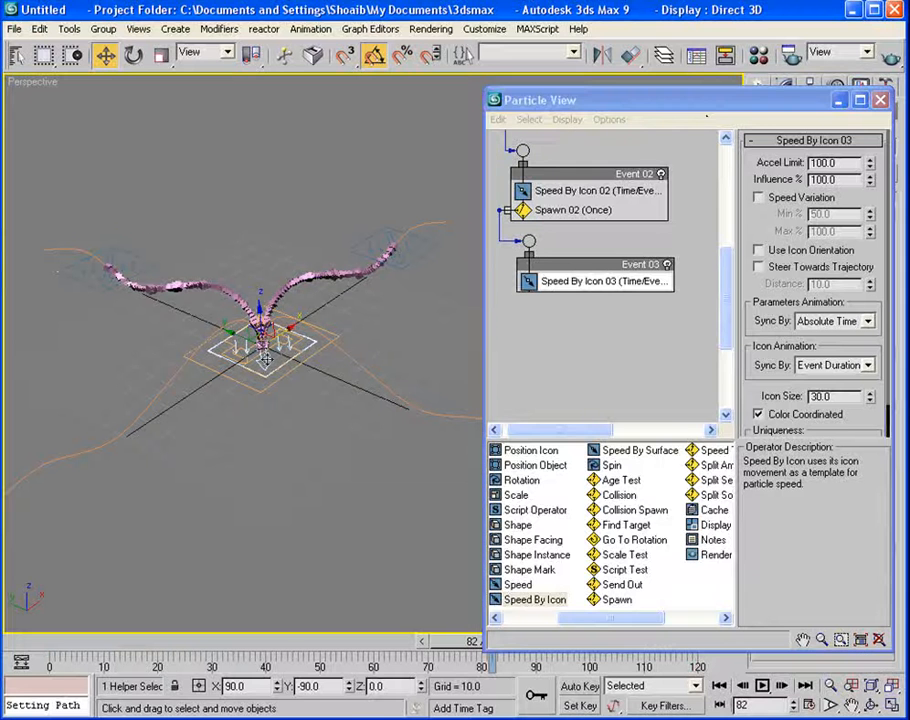
pyautogui.moveTo(712, 113); pyautogui.dragTo(712, 150)
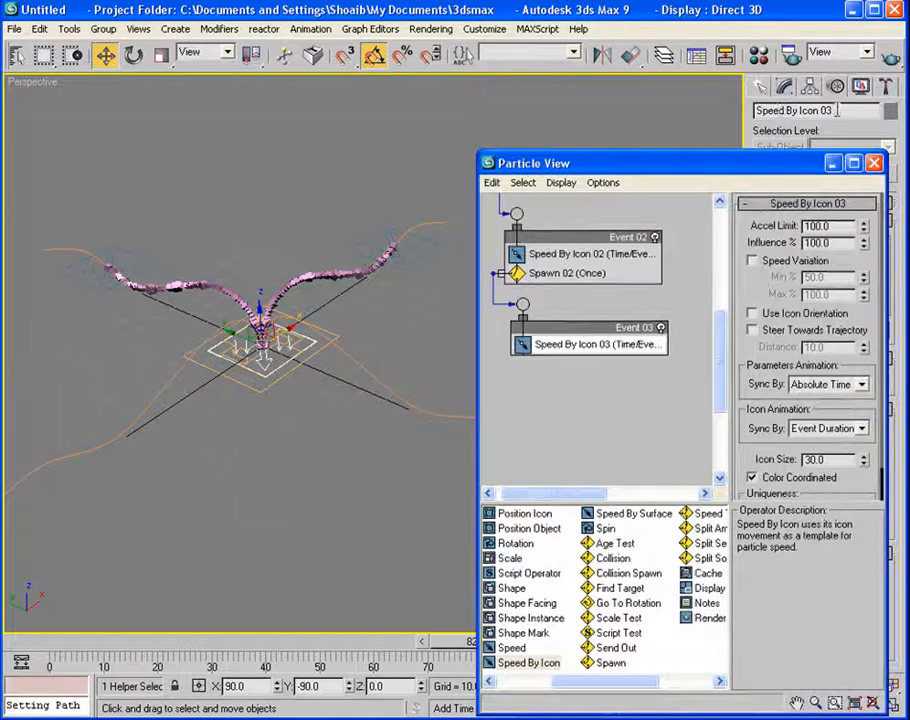
pyautogui.moveTo(776, 170); pyautogui.dragTo(779, 114)
pyautogui.click(310, 29)
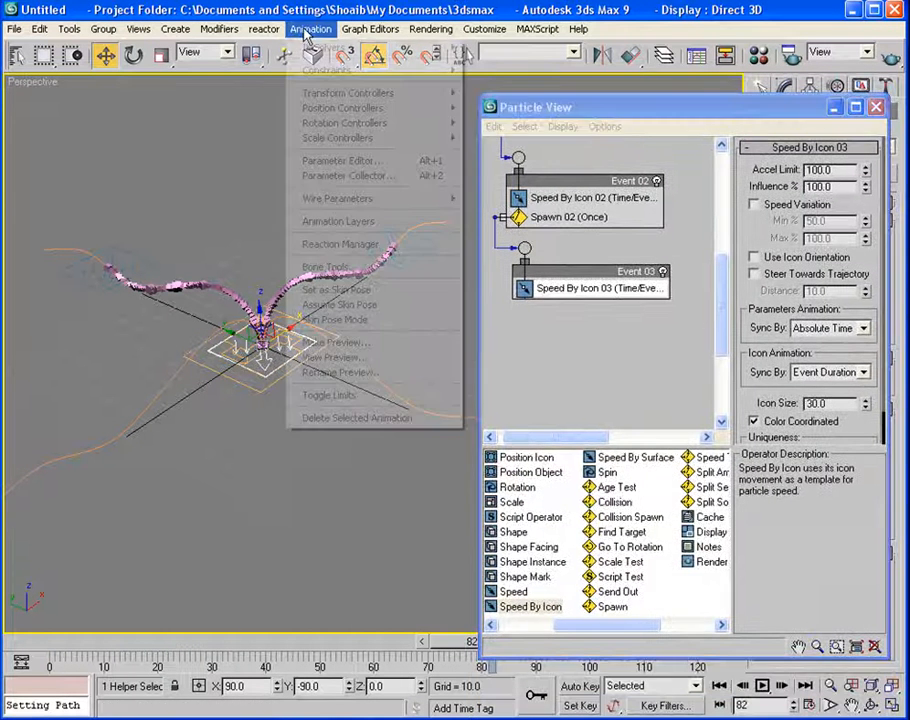
pyautogui.moveTo(330, 70)
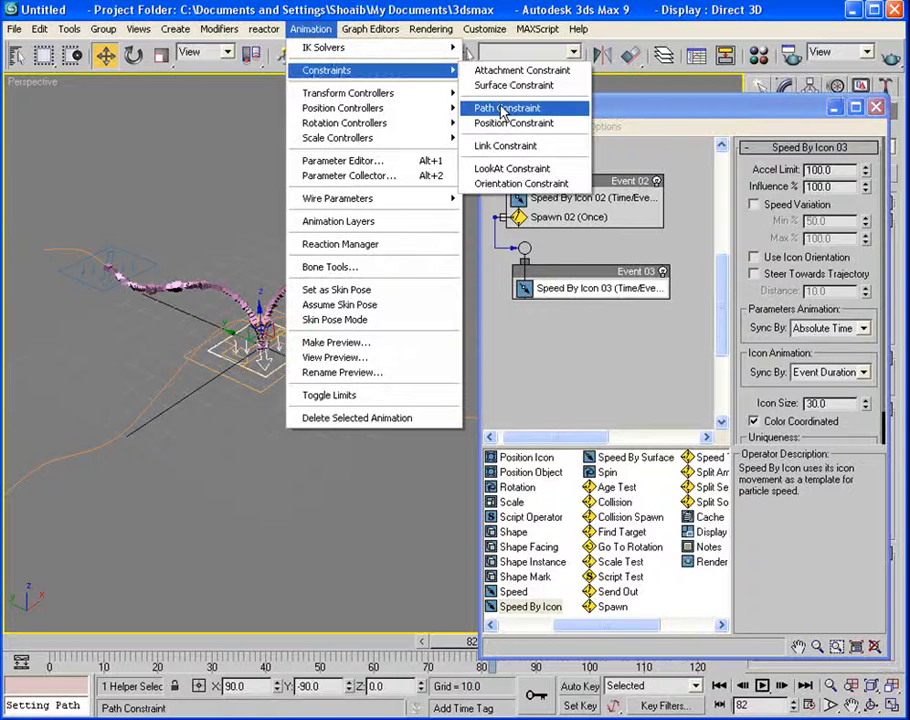
pyautogui.click(461, 108)
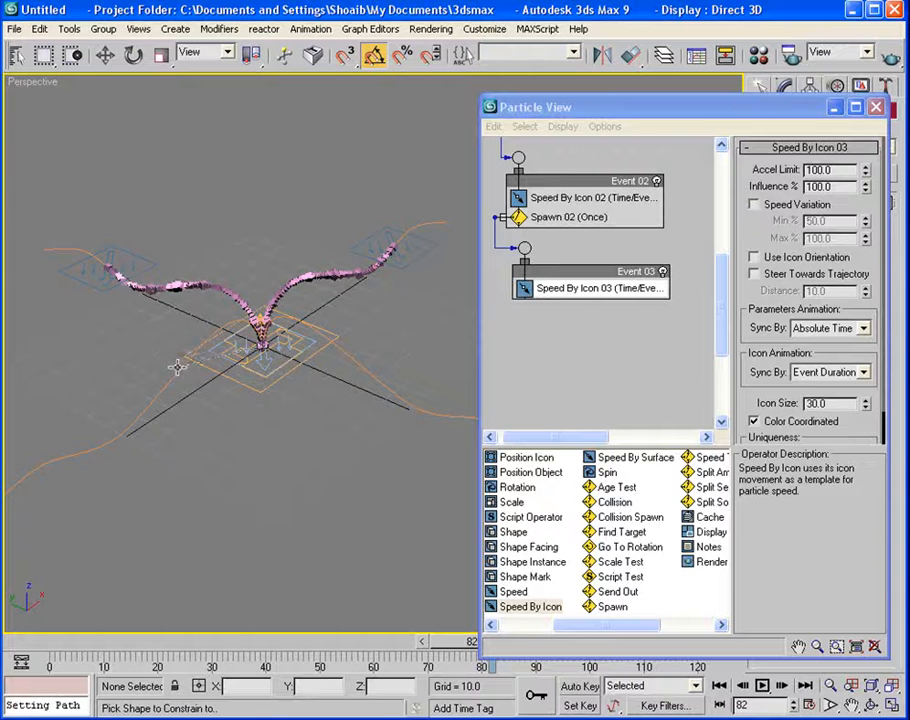
pyautogui.click(178, 366)
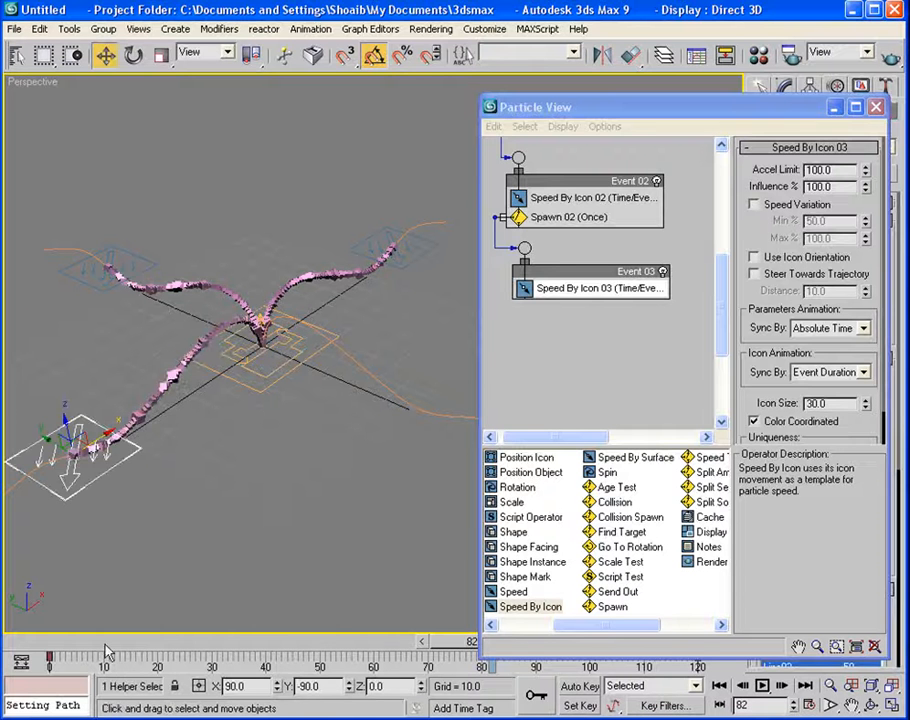
pyautogui.moveTo(58, 645); pyautogui.dragTo(300, 641)
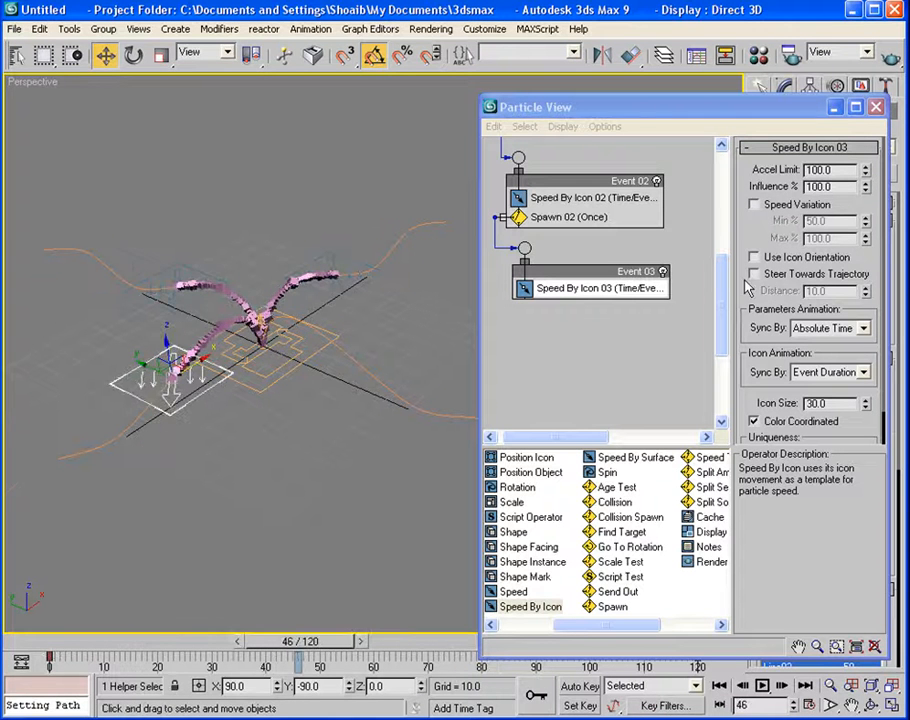
# Add a Spawn test to the end of Event 03 and create a new Speed By Icon event below it.
pyautogui.moveTo(724, 288); pyautogui.dragTo(715, 248)
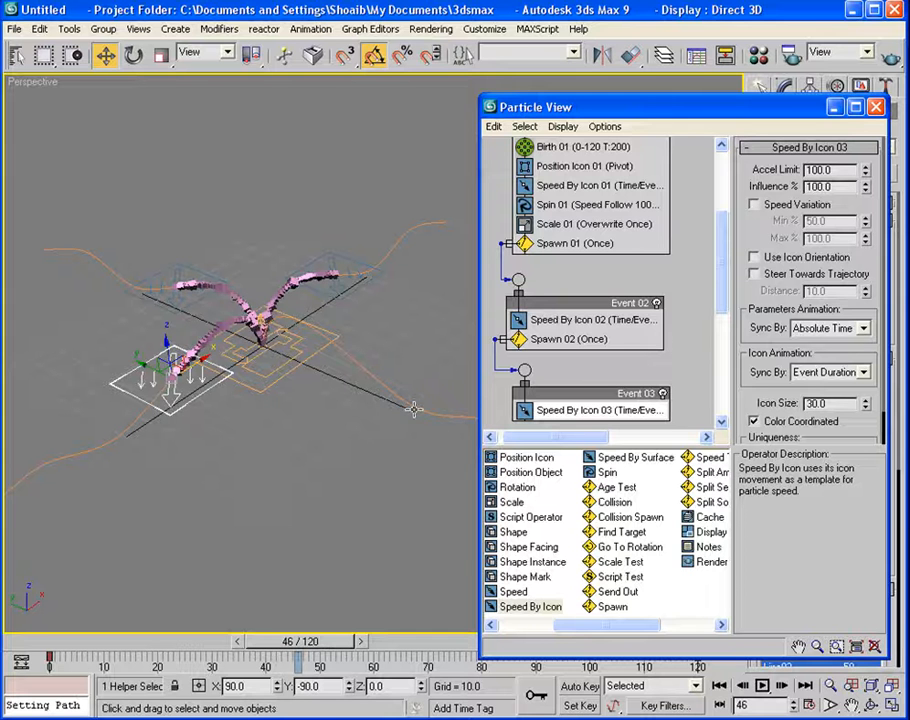
pyautogui.moveTo(727, 309)
pyautogui.mouseDown()
pyautogui.moveTo(727, 337)
pyautogui.moveTo(725, 329)
pyautogui.mouseUp()
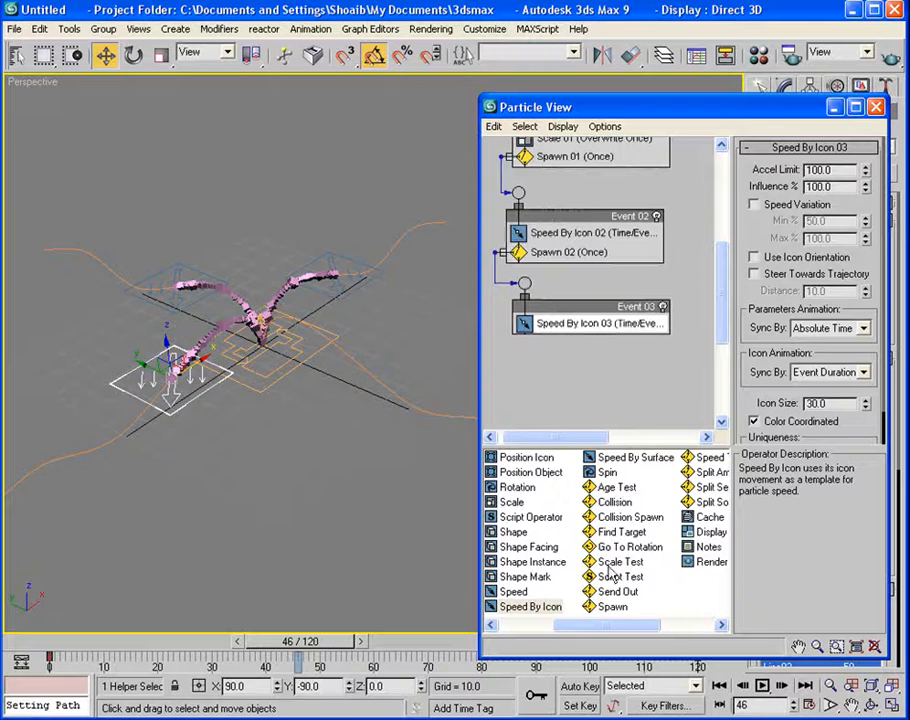
pyautogui.moveTo(622, 608); pyautogui.dragTo(562, 342)
pyautogui.moveTo(533, 607); pyautogui.dragTo(514, 376)
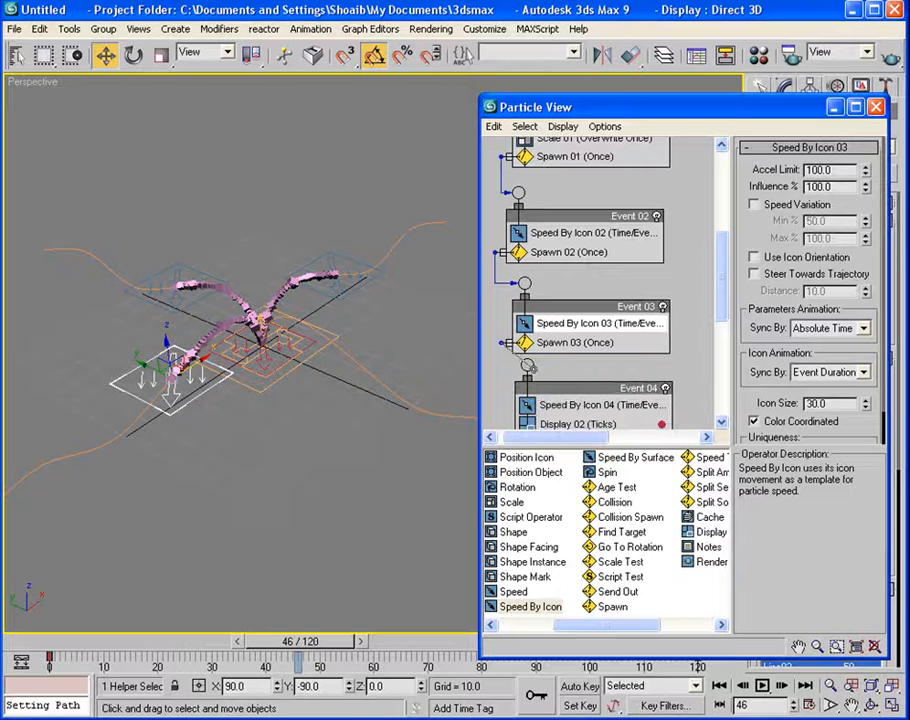
# Wire the Spawn 03 output to Event 04 and delete the Display operator from Event 04.
pyautogui.moveTo(723, 301); pyautogui.dragTo(720, 175)
pyautogui.click(566, 364)
pyautogui.press('Delete')
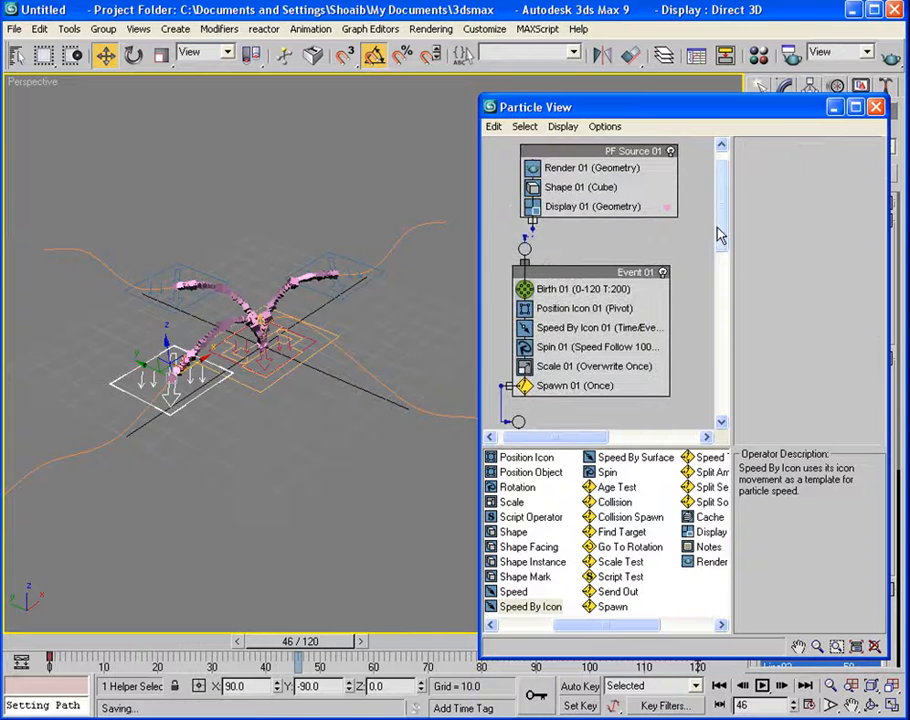
# Path-constrain the Speed By Icon 04 icon to the front-right curved spline.
pyautogui.moveTo(719, 234); pyautogui.dragTo(719, 323)
pyautogui.click(264, 360)
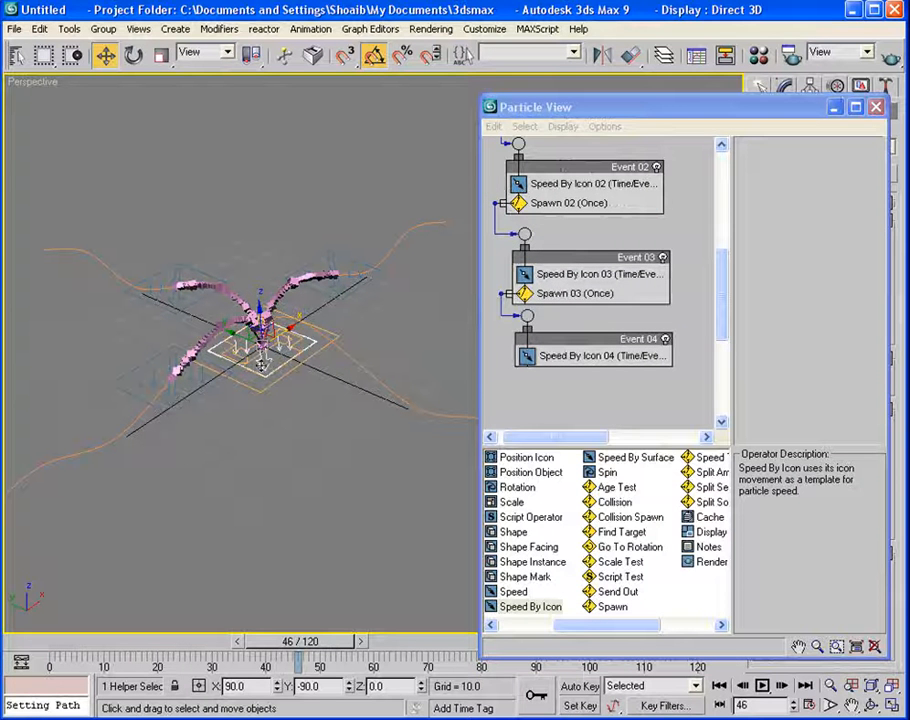
pyautogui.moveTo(765, 108)
pyautogui.mouseDown()
pyautogui.moveTo(752, 129)
pyautogui.moveTo(771, 166)
pyautogui.moveTo(766, 121)
pyautogui.mouseUp()
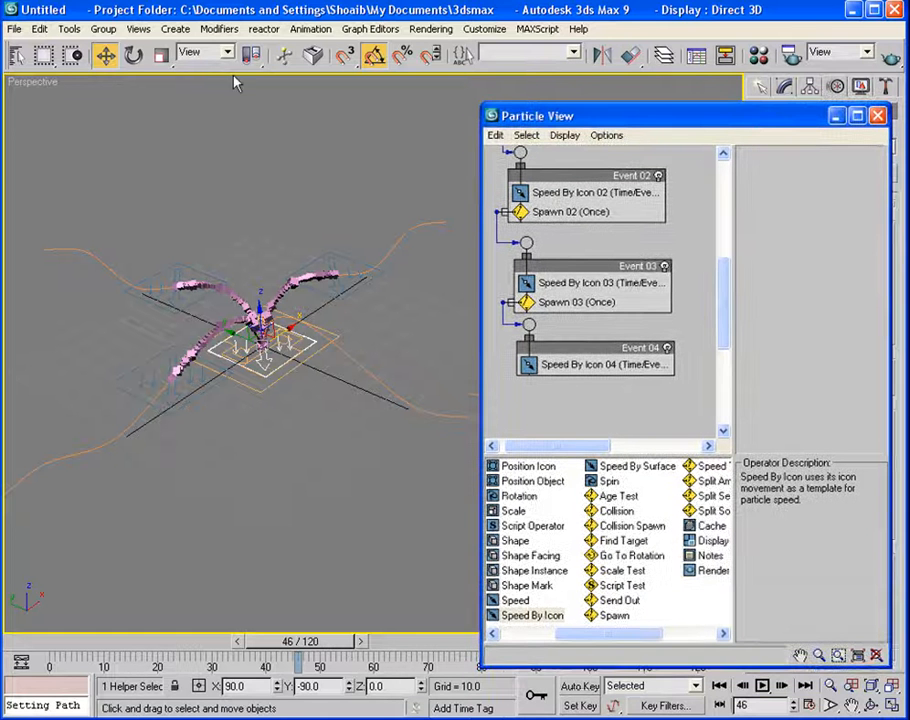
pyautogui.click(307, 31)
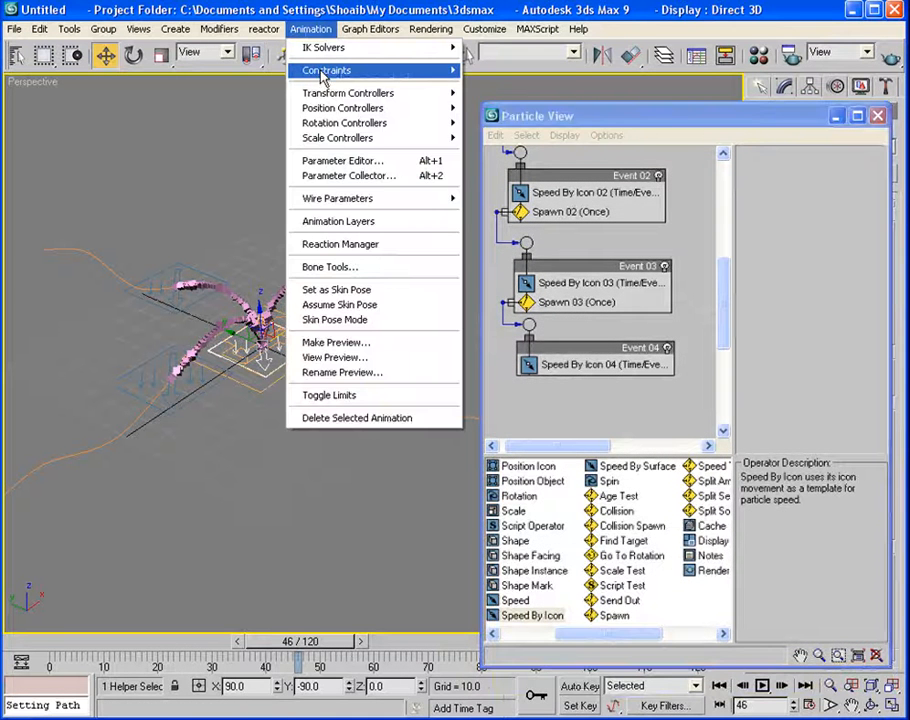
pyautogui.moveTo(320, 72)
pyautogui.click(505, 107)
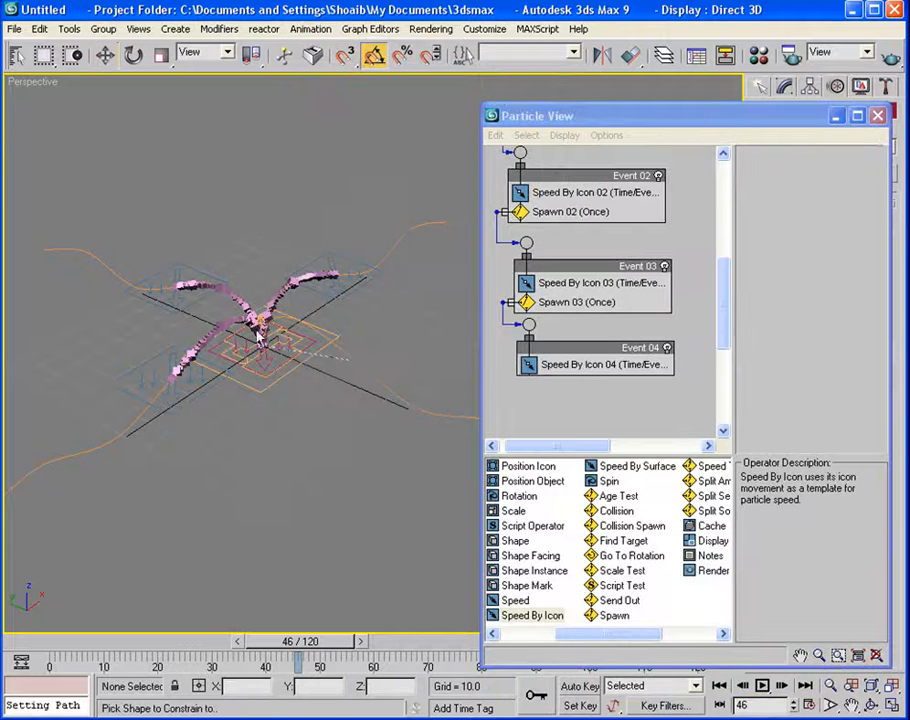
pyautogui.click(350, 362)
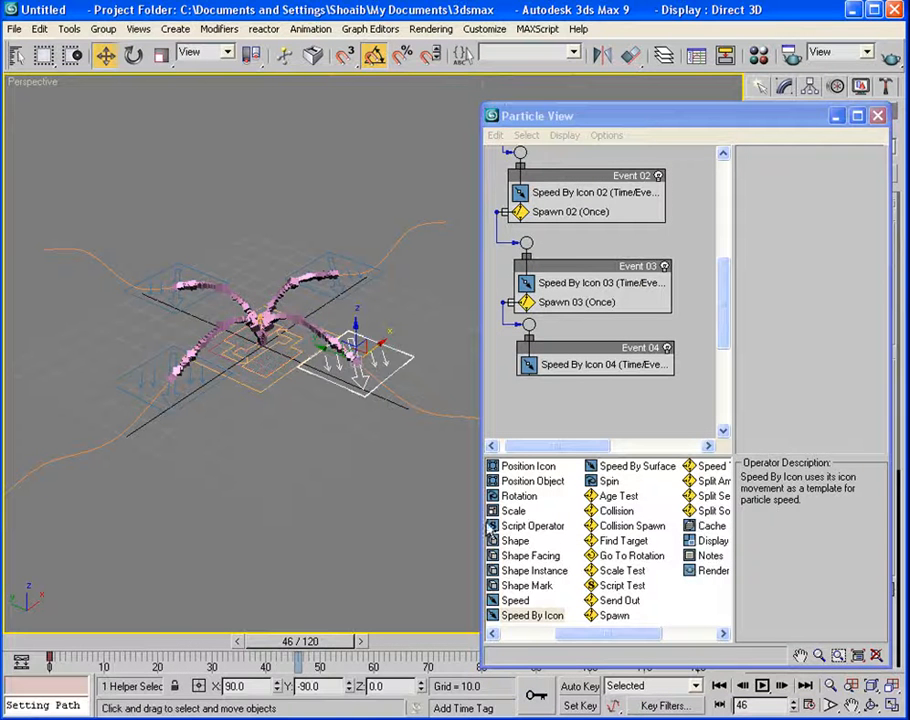
# Scrub the animation to frame 35 and examine the four cube trails from several angles.
pyautogui.moveTo(300, 660); pyautogui.dragTo(250, 641)
pyautogui.keyDown('alt'); pyautogui.moveTo(262, 335); pyautogui.dragTo(303, 276, button='middle'); pyautogui.keyUp('alt')
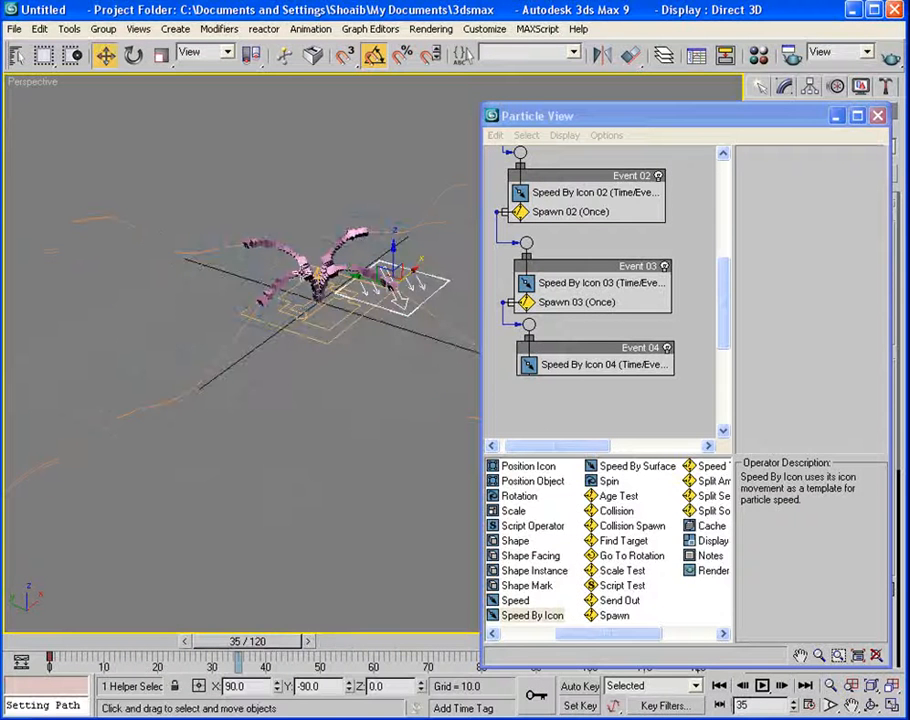
pyautogui.keyDown('alt'); pyautogui.moveTo(200, 232); pyautogui.dragTo(271, 328, button='middle'); pyautogui.keyUp('alt')
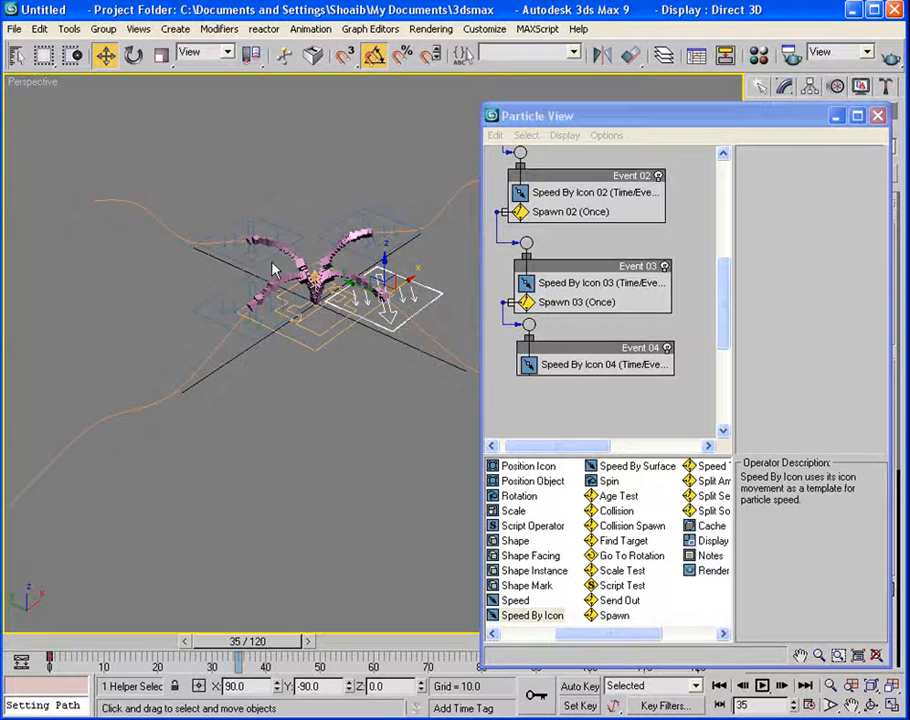
pyautogui.keyDown('alt'); pyautogui.moveTo(272, 263); pyautogui.dragTo(251, 311, button='middle'); pyautogui.keyUp('alt')
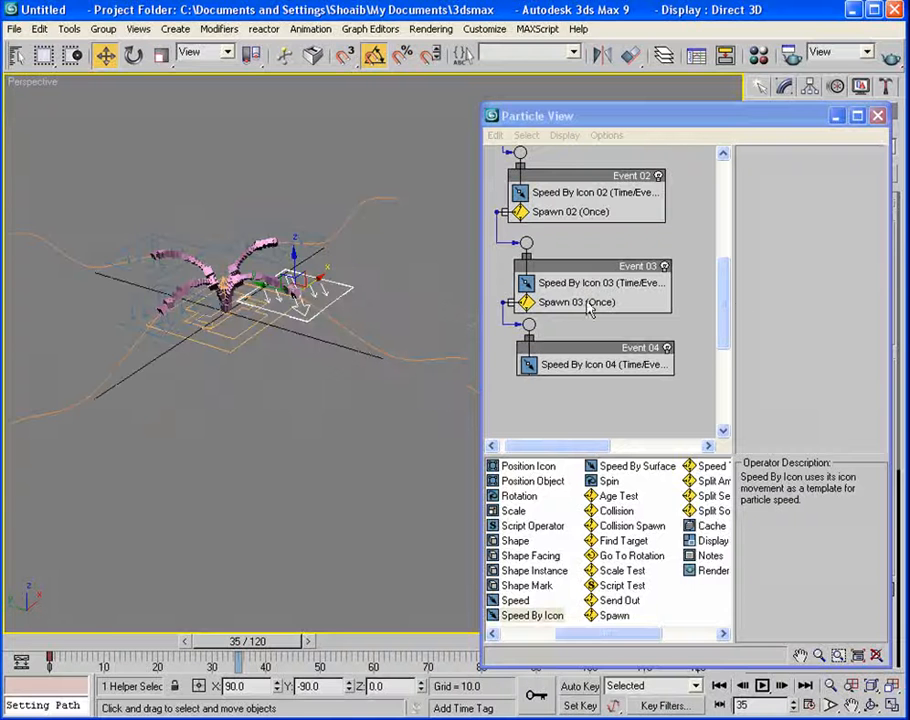
pyautogui.moveTo(725, 298); pyautogui.dragTo(725, 307)
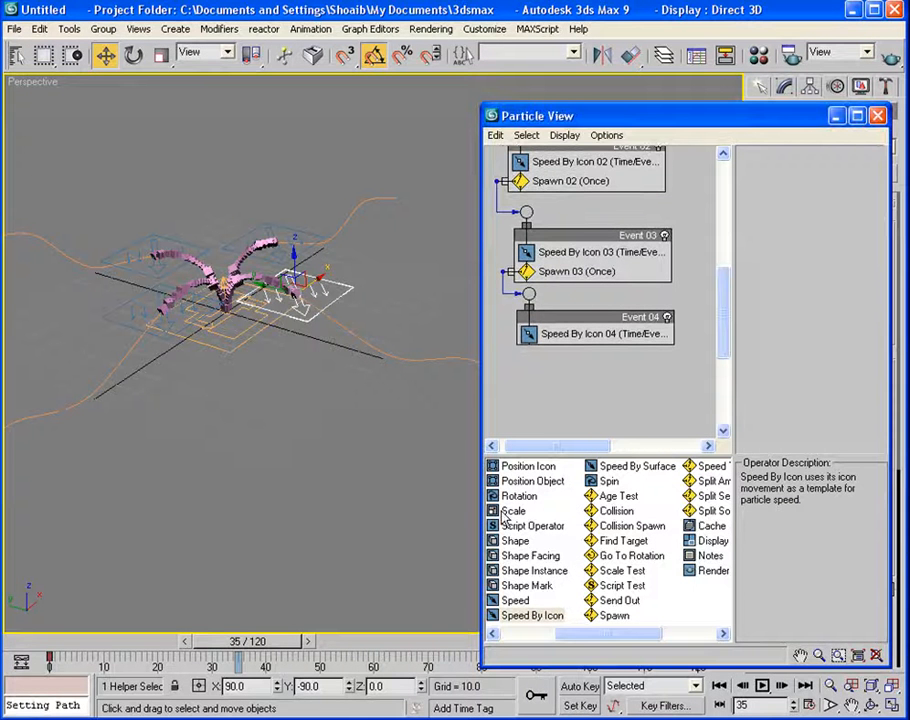
# Add a Spawn test to the end of Event 04.
pyautogui.keyDown('alt'); pyautogui.moveTo(362, 392); pyautogui.dragTo(376, 347, button='middle'); pyautogui.keyUp('alt')
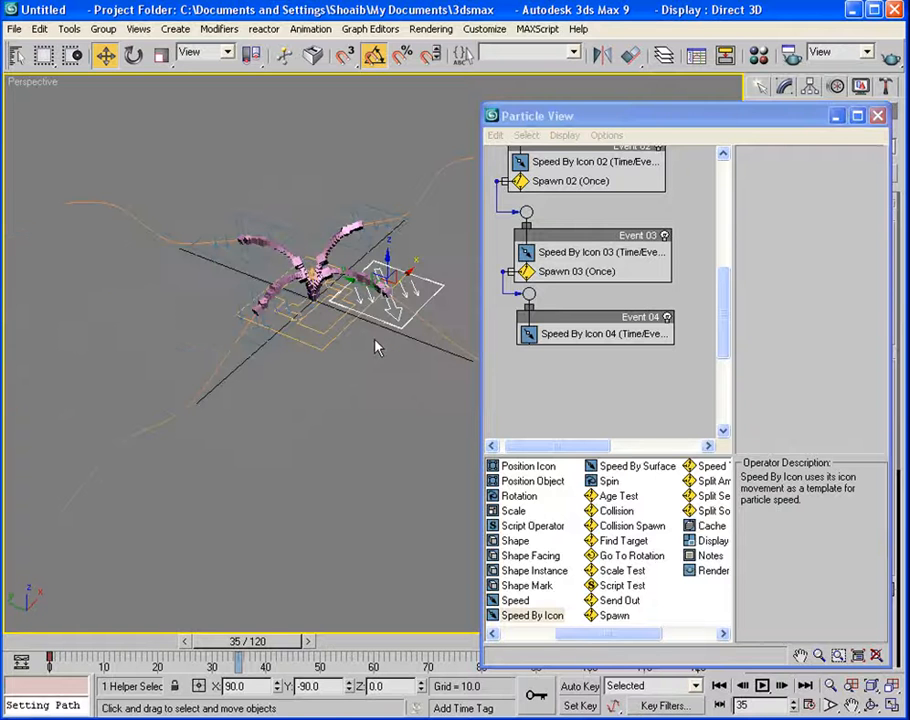
pyautogui.moveTo(725, 329)
pyautogui.mouseDown()
pyautogui.moveTo(724, 360)
pyautogui.moveTo(725, 345)
pyautogui.mouseUp()
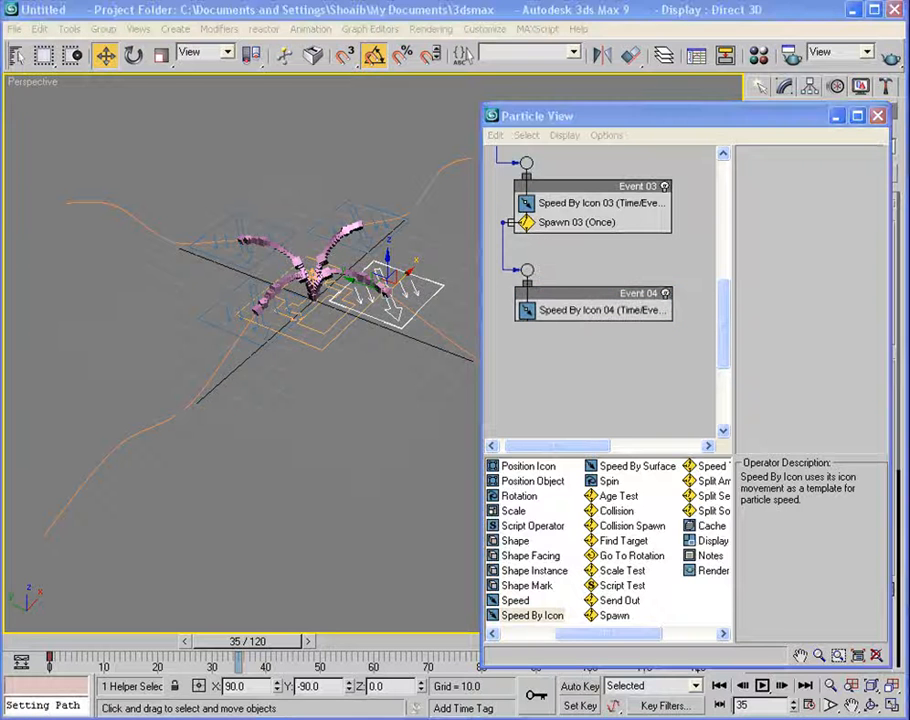
pyautogui.moveTo(210, 641); pyautogui.dragTo(178, 661)
pyautogui.press('w')
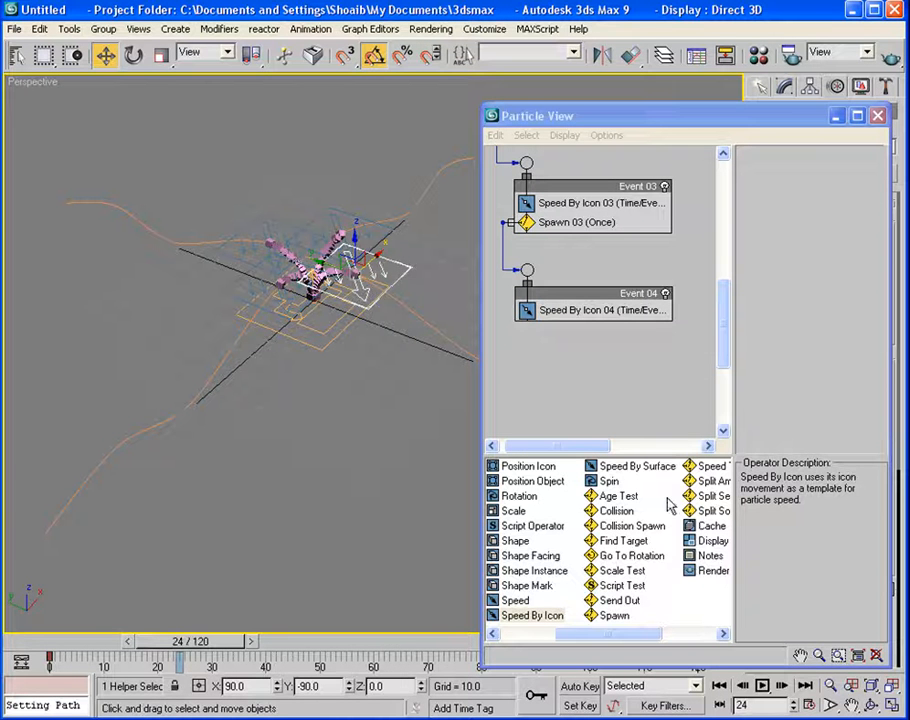
pyautogui.moveTo(614, 615); pyautogui.dragTo(589, 333)
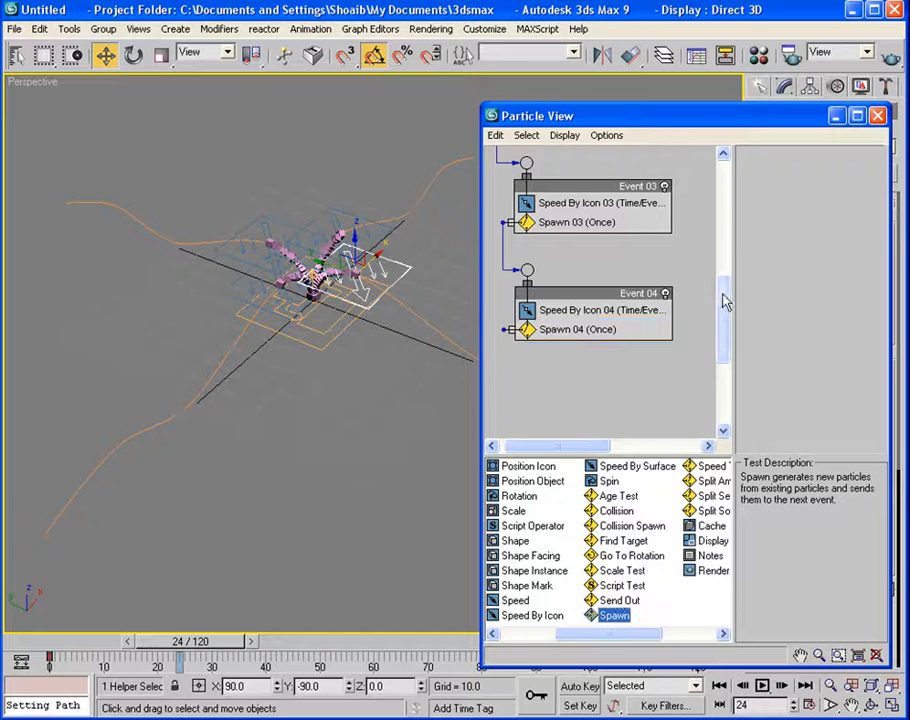
# Create a new Speed event below Event 04 and wire the Spawn 04 output to it.
pyautogui.moveTo(723, 299); pyautogui.dragTo(724, 316)
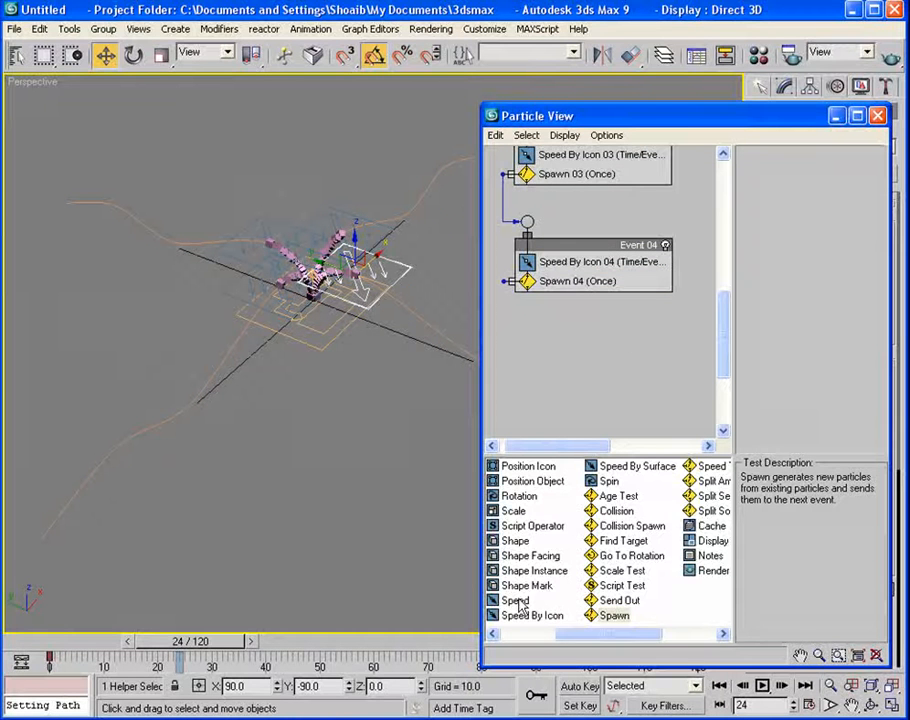
pyautogui.moveTo(516, 600); pyautogui.dragTo(517, 329)
pyautogui.moveTo(501, 280); pyautogui.dragTo(522, 309)
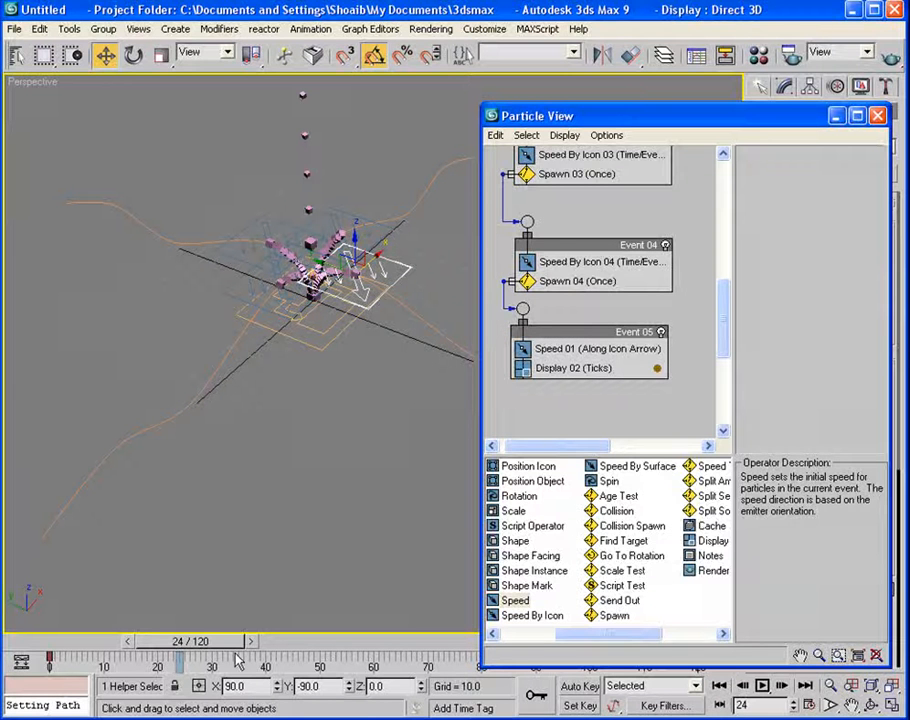
pyautogui.moveTo(237, 646); pyautogui.dragTo(195, 624)
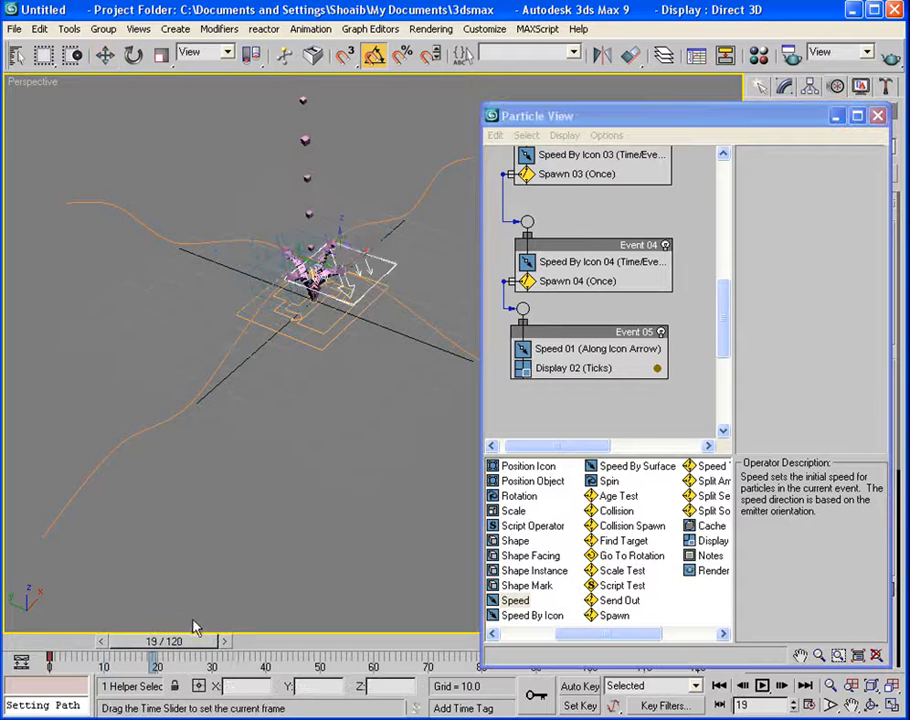
# Set the Speed 01 operator to speed 150, variation 10 and direction Inherit Previous.
pyautogui.click(625, 348)
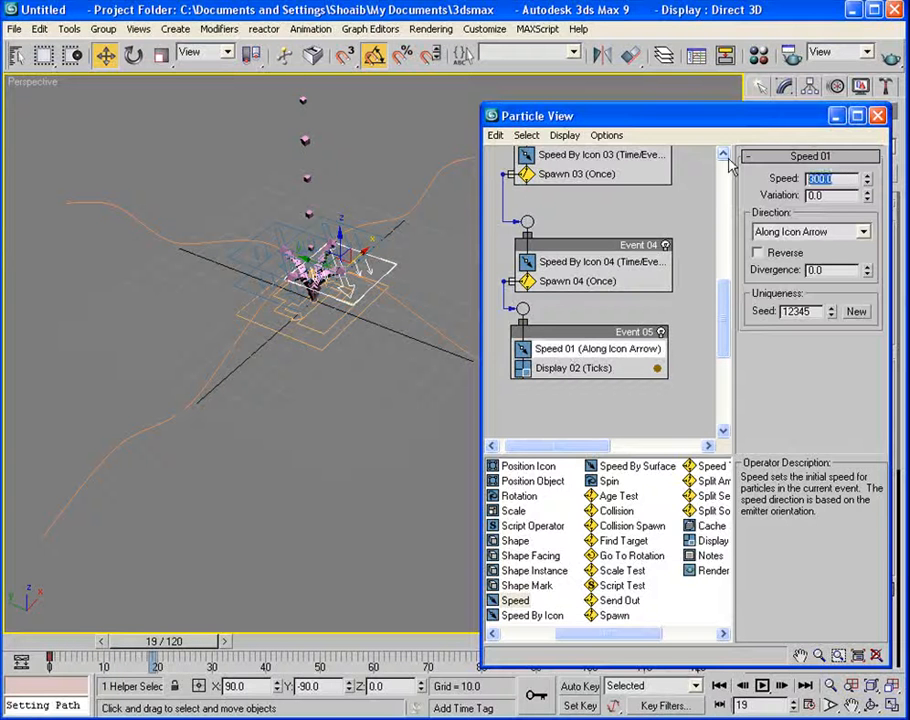
pyautogui.write('150')
pyautogui.press('Return')
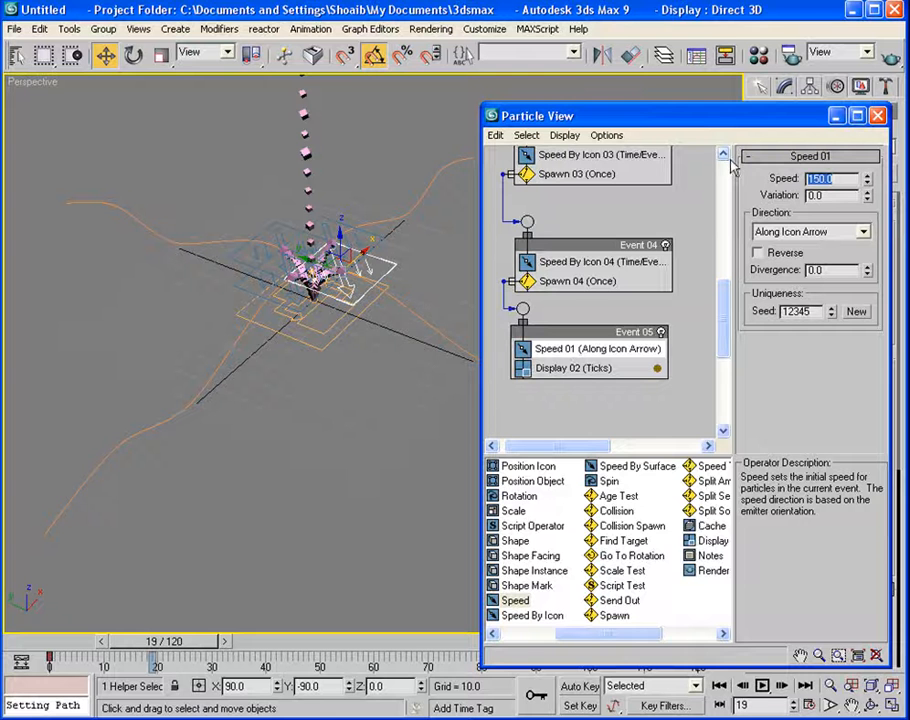
pyautogui.press('Tab')
pyautogui.write('10')
pyautogui.press('Return')
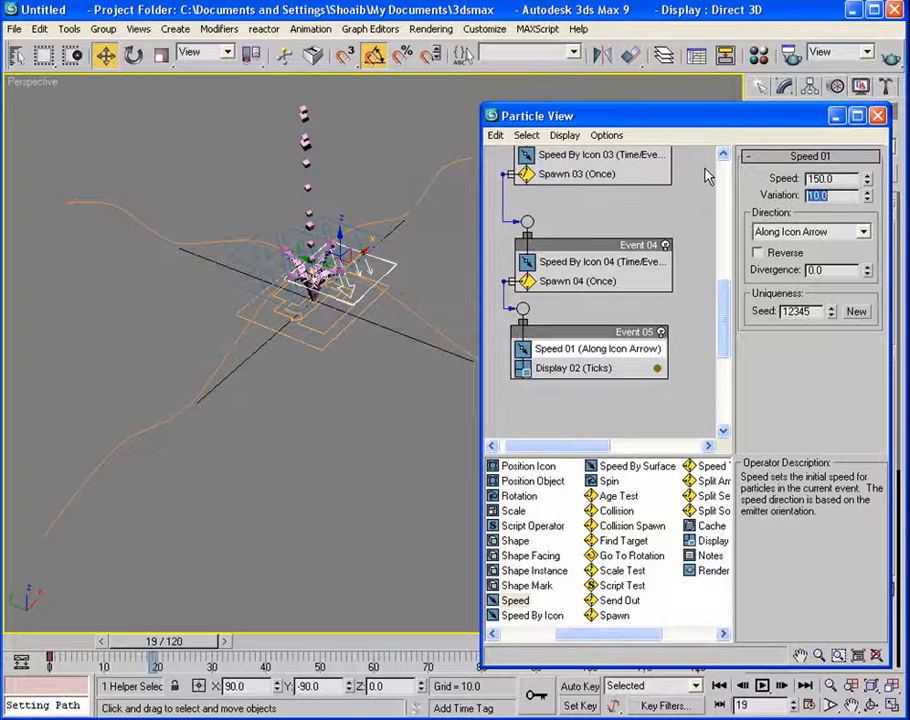
pyautogui.click(869, 232)
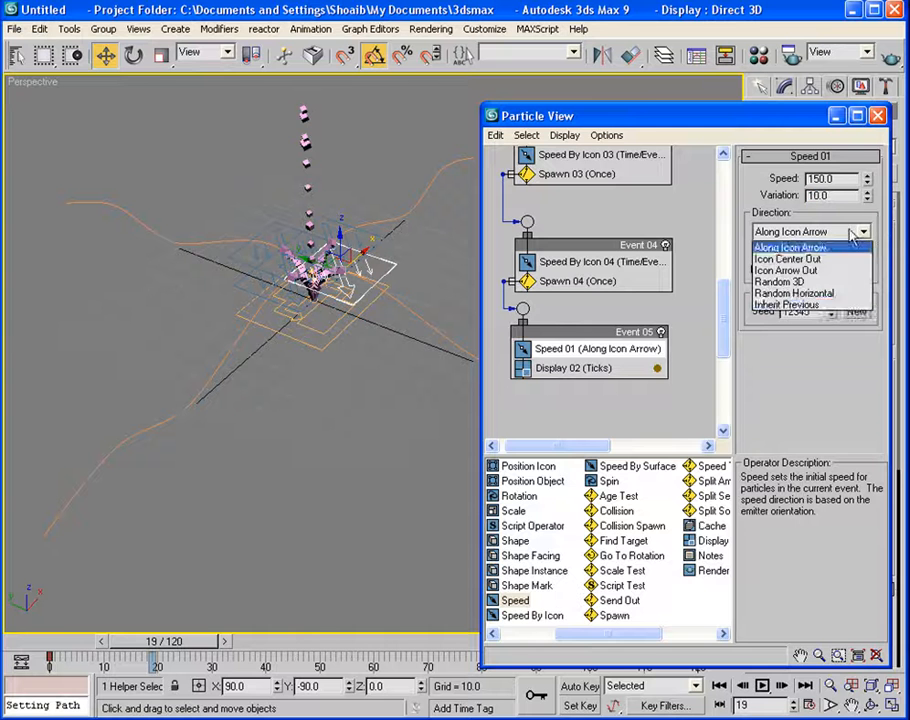
pyautogui.click(788, 307)
# Scrub the animation between frames 20 and 14 and examine the scattering cubes from several angles.
pyautogui.moveTo(160, 641)
pyautogui.mouseDown()
pyautogui.moveTo(310, 641)
pyautogui.moveTo(170, 641)
pyautogui.mouseUp()
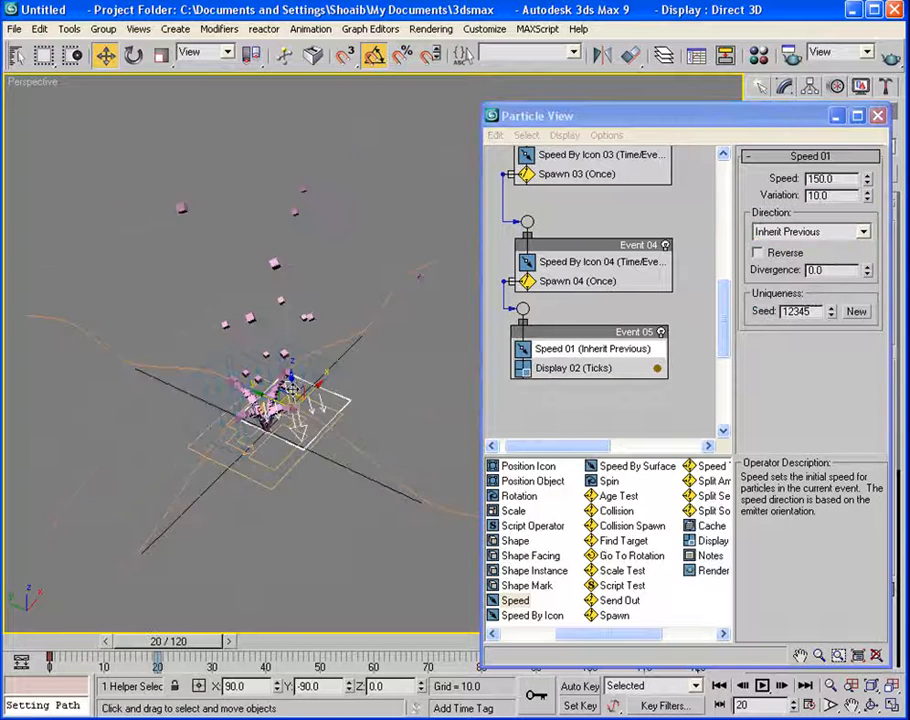
pyautogui.keyDown('alt'); pyautogui.moveTo(284, 388); pyautogui.dragTo(329, 446, button='middle'); pyautogui.keyUp('alt')
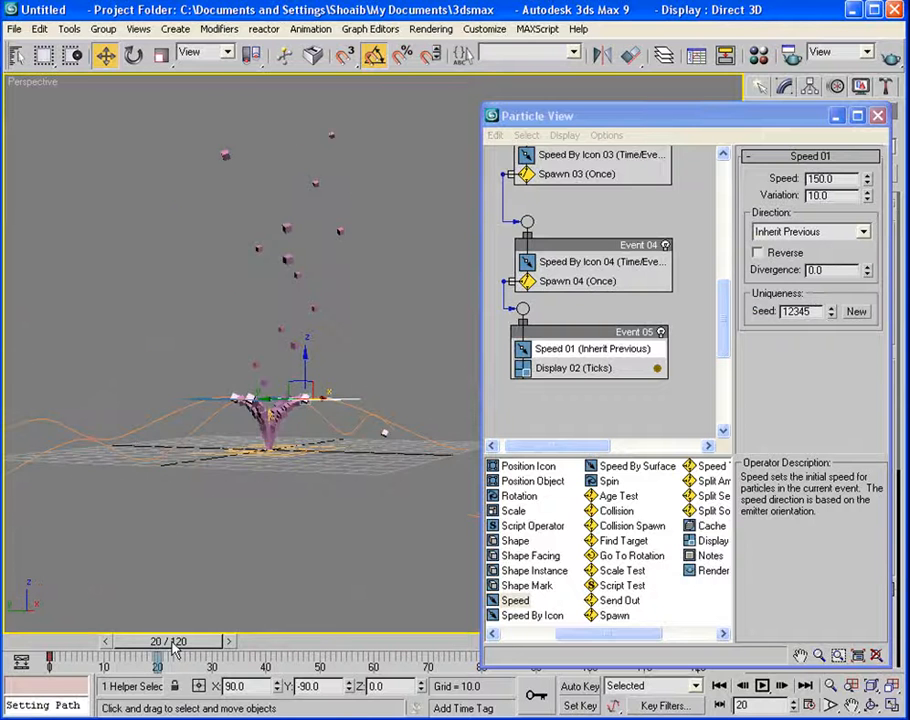
pyautogui.scroll(-3, 297, 359)
pyautogui.moveTo(182, 641); pyautogui.dragTo(151, 634)
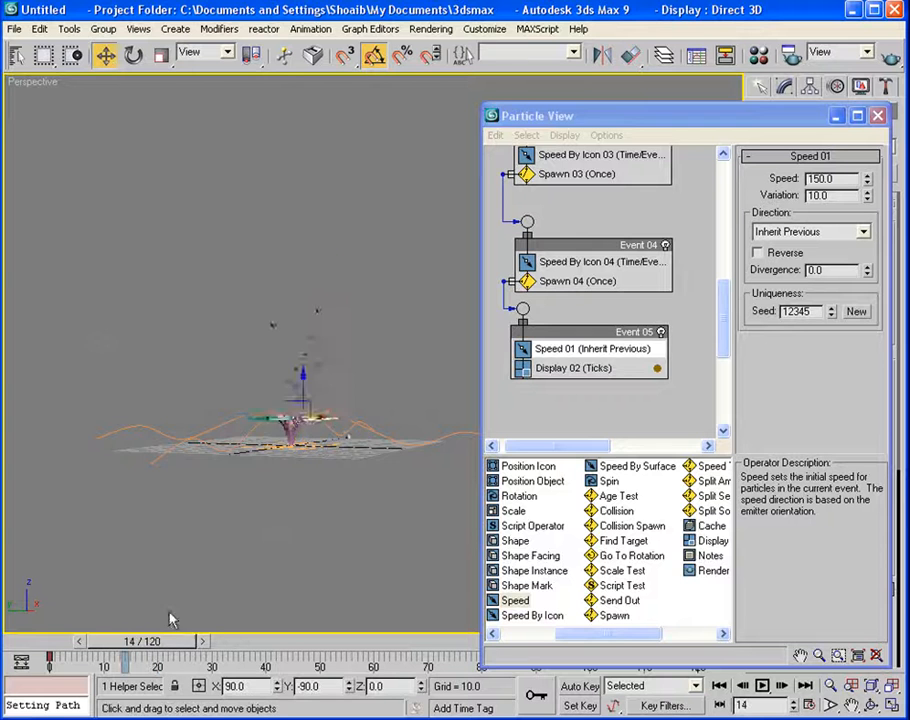
pyautogui.keyDown('alt'); pyautogui.moveTo(245, 412); pyautogui.dragTo(206, 468, button='middle'); pyautogui.keyUp('alt')
pyautogui.moveTo(313, 424); pyautogui.dragTo(341, 373, button='middle')
pyautogui.scroll(3, 341, 373)
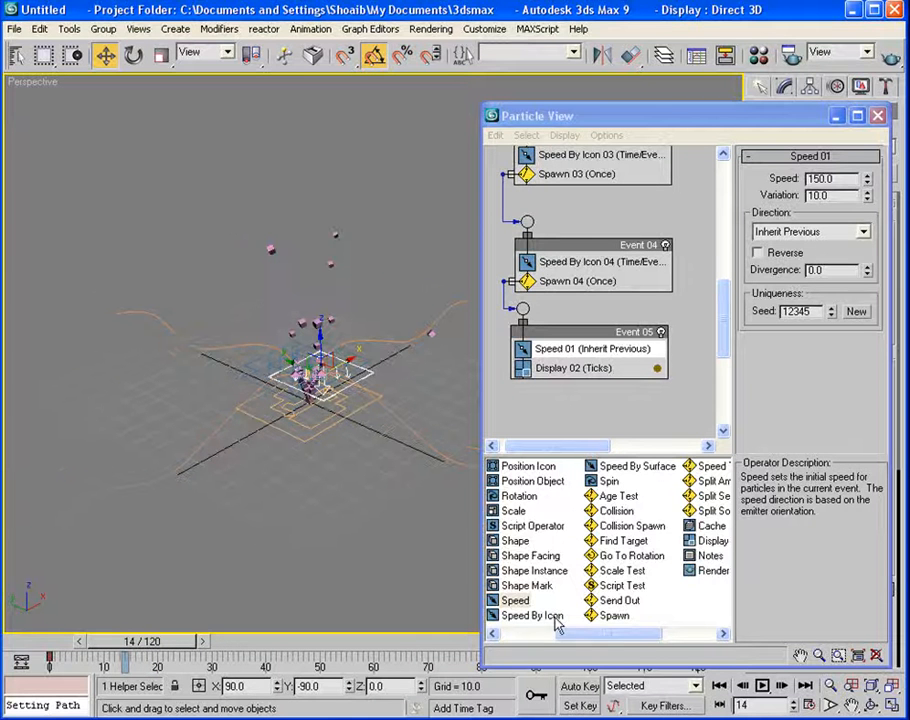
# Add a Delete operator to the end of Event 05 and check the trails at frame 35.
pyautogui.click(515, 600)
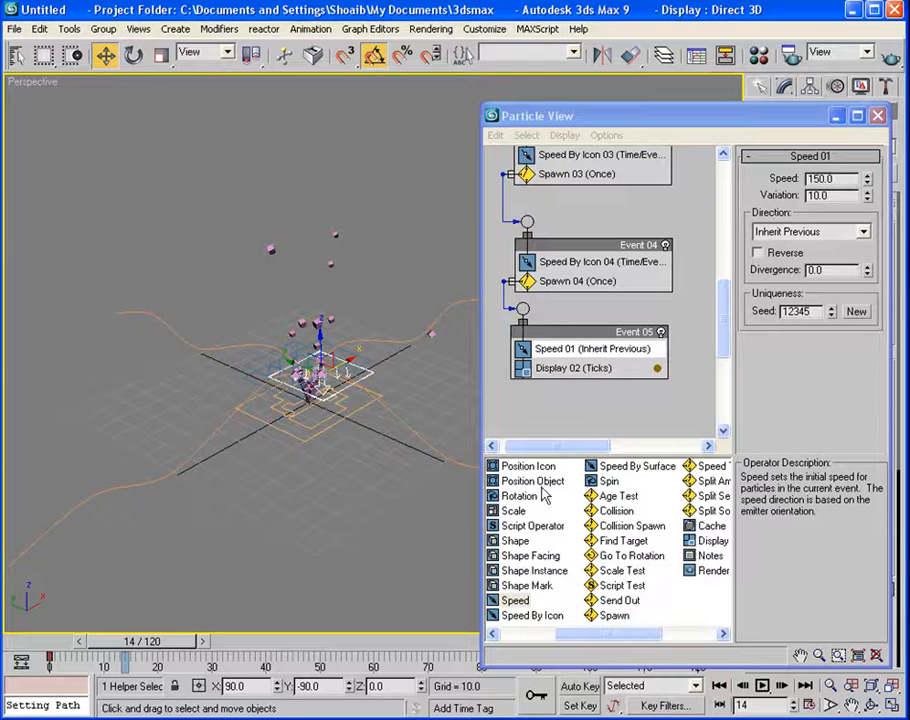
pyautogui.moveTo(589, 634); pyautogui.dragTo(493, 634)
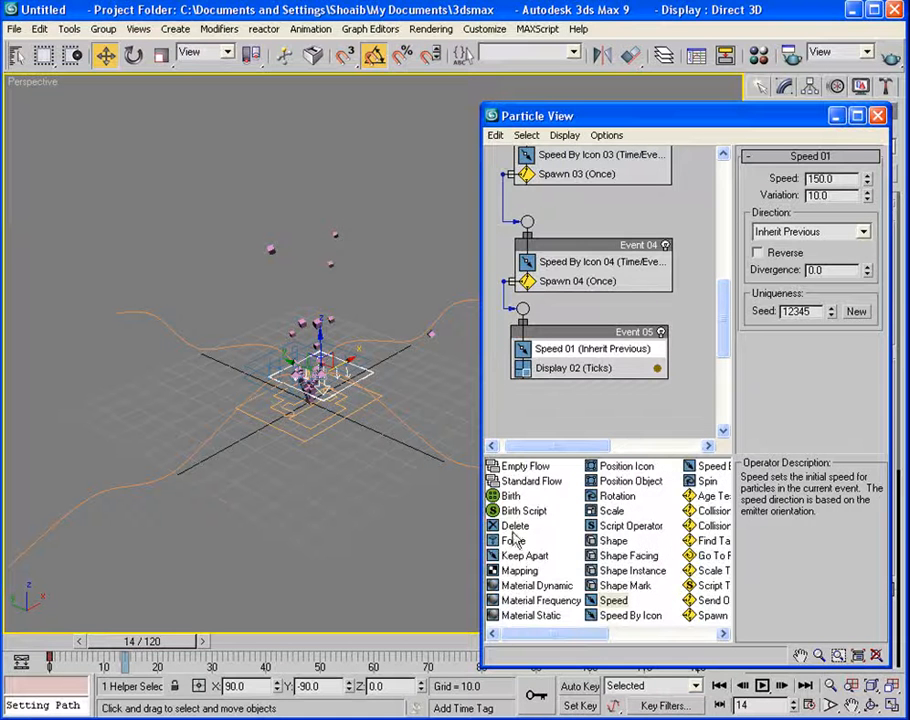
pyautogui.moveTo(512, 526); pyautogui.dragTo(555, 390)
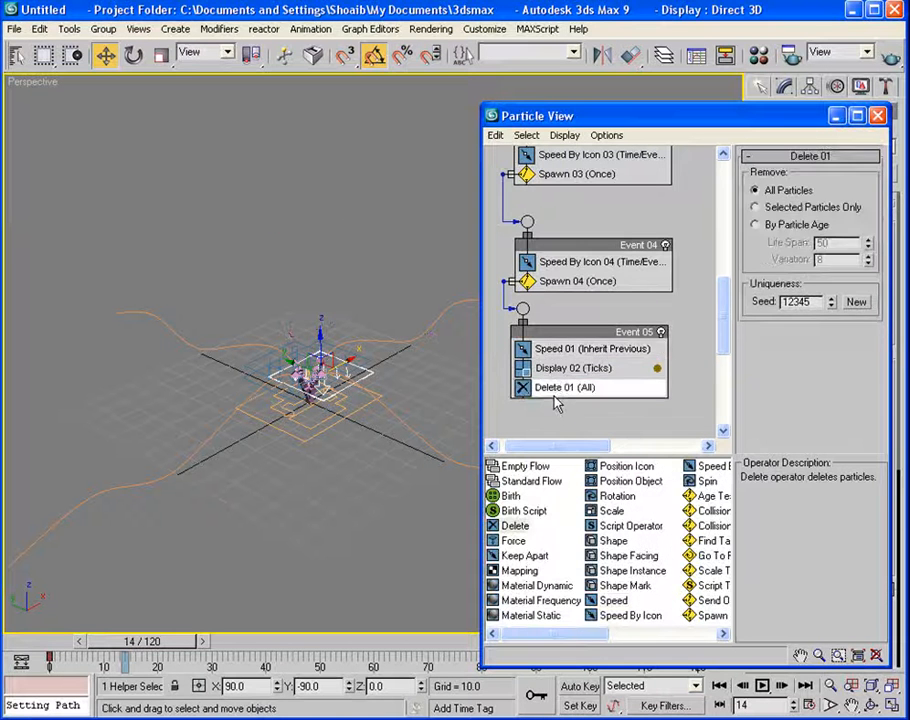
pyautogui.moveTo(141, 640); pyautogui.dragTo(245, 640)
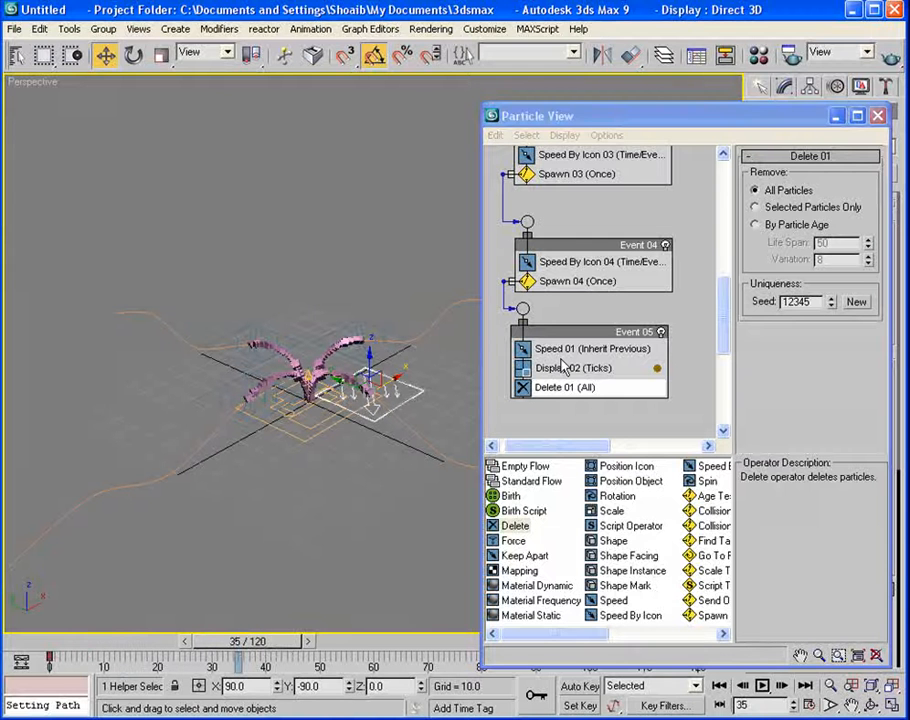
# Set the Delete operator to remove particles by age with a life span of 10.
pyautogui.click(756, 225)
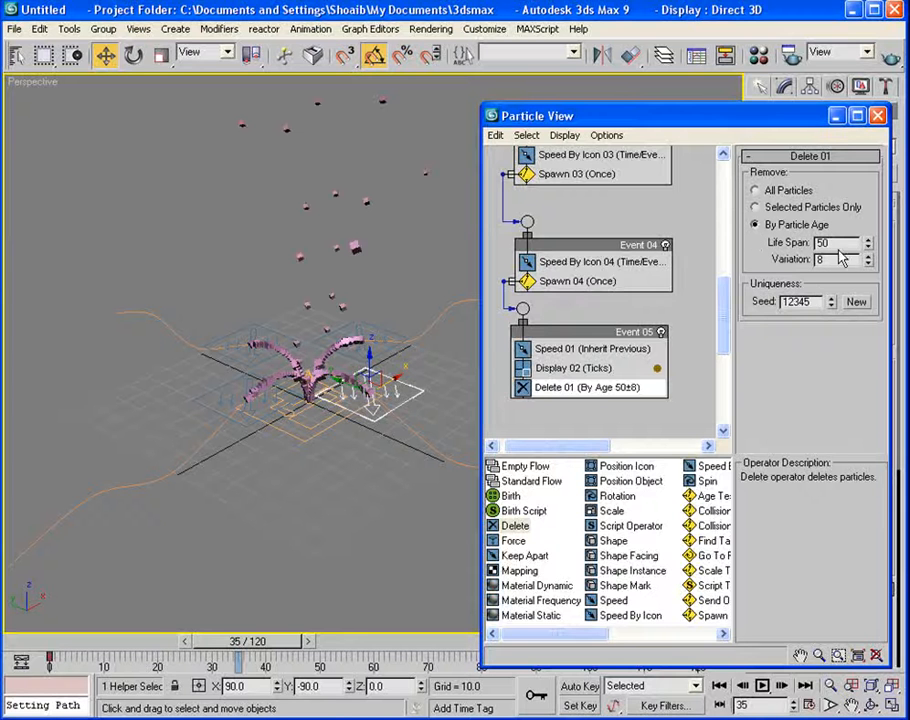
pyautogui.moveTo(838, 243); pyautogui.dragTo(797, 243)
pyautogui.write('10')
pyautogui.moveTo(250, 641); pyautogui.dragTo(319, 644)
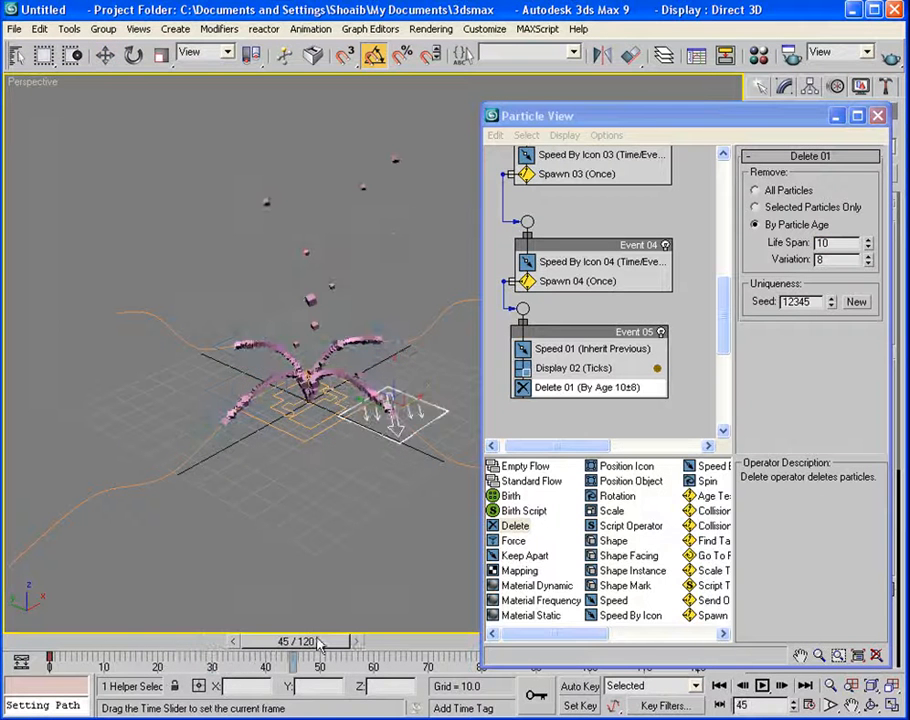
pyautogui.press('w')
# Add a Material Static operator to the end of PF Source 01 and show its parameters.
pyautogui.moveTo(724, 283); pyautogui.dragTo(737, 172)
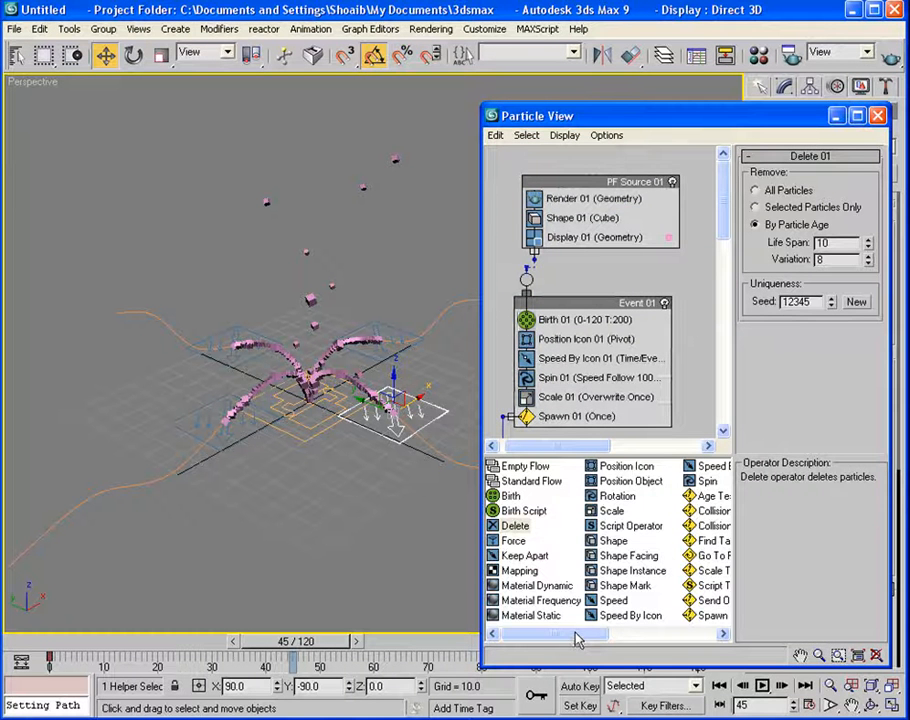
pyautogui.click(535, 616)
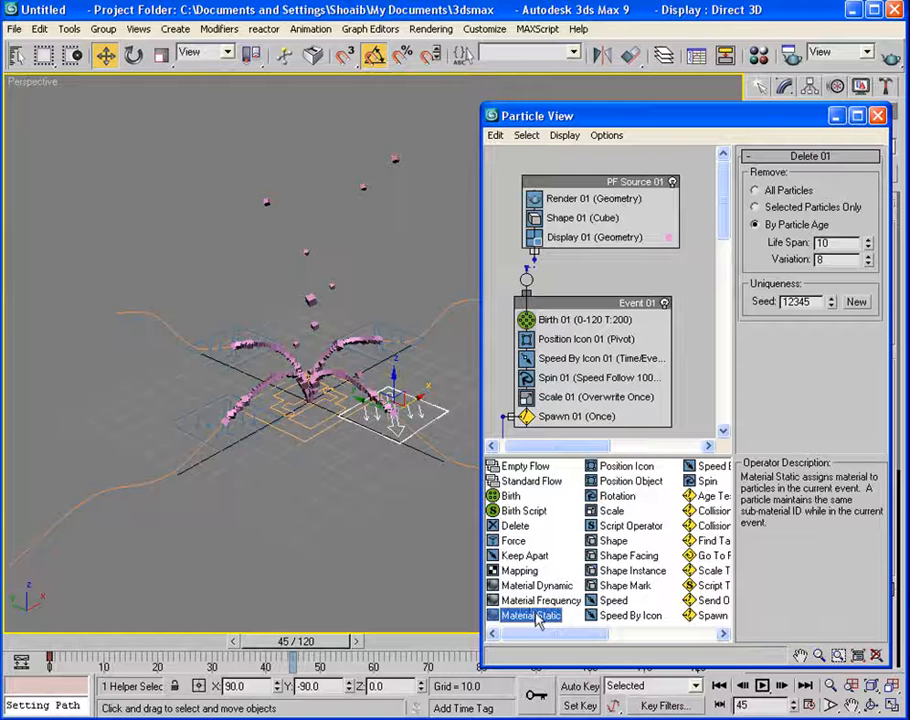
pyautogui.moveTo(535, 616); pyautogui.dragTo(588, 252)
pyautogui.click(585, 256)
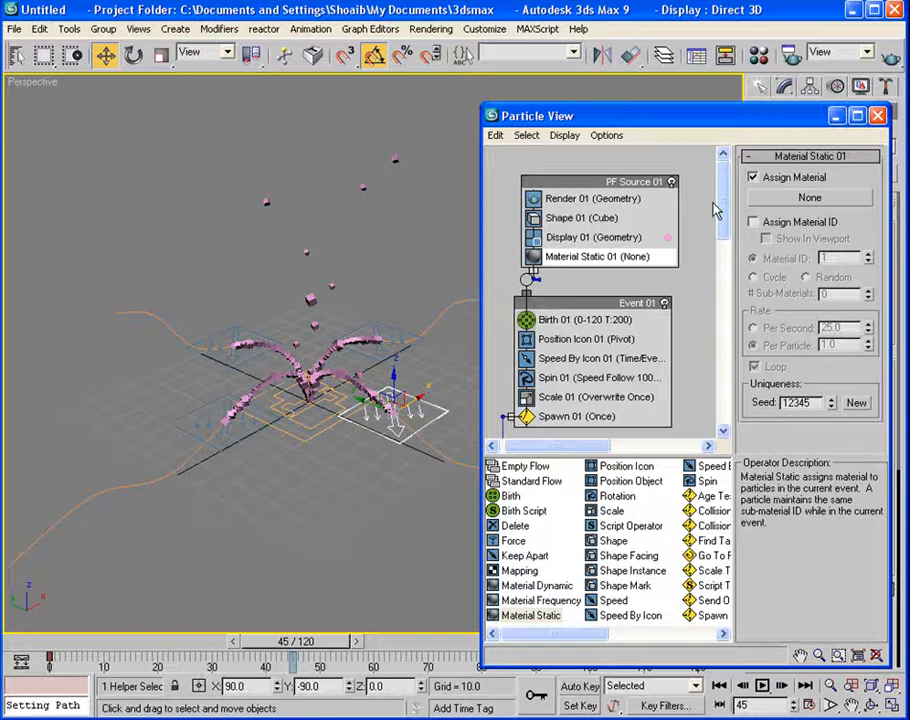
pyautogui.moveTo(720, 226); pyautogui.dragTo(740, 230)
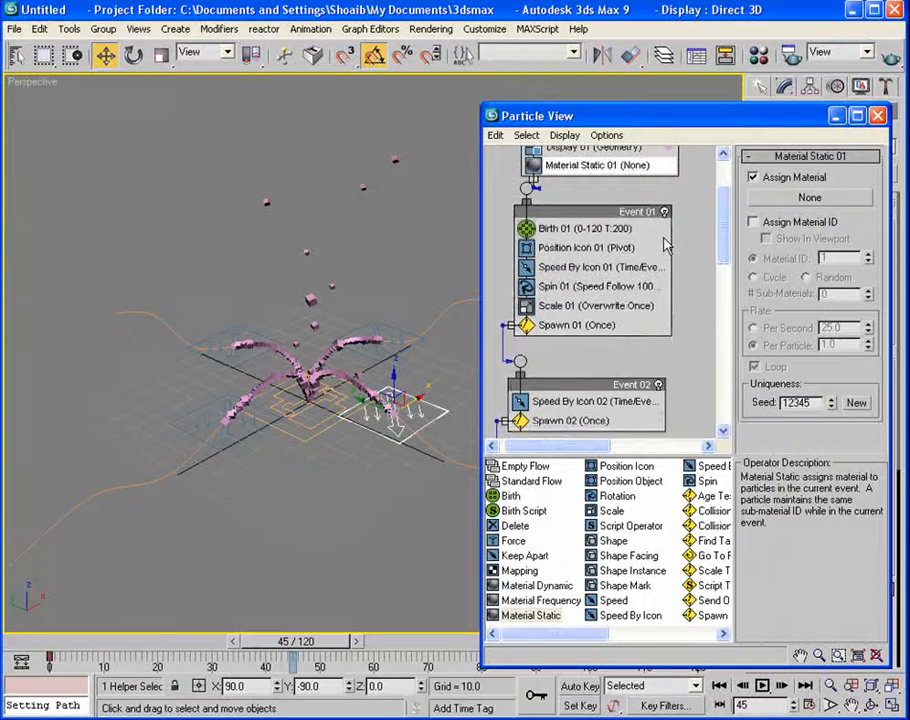
pyautogui.moveTo(723, 215); pyautogui.dragTo(739, 175)
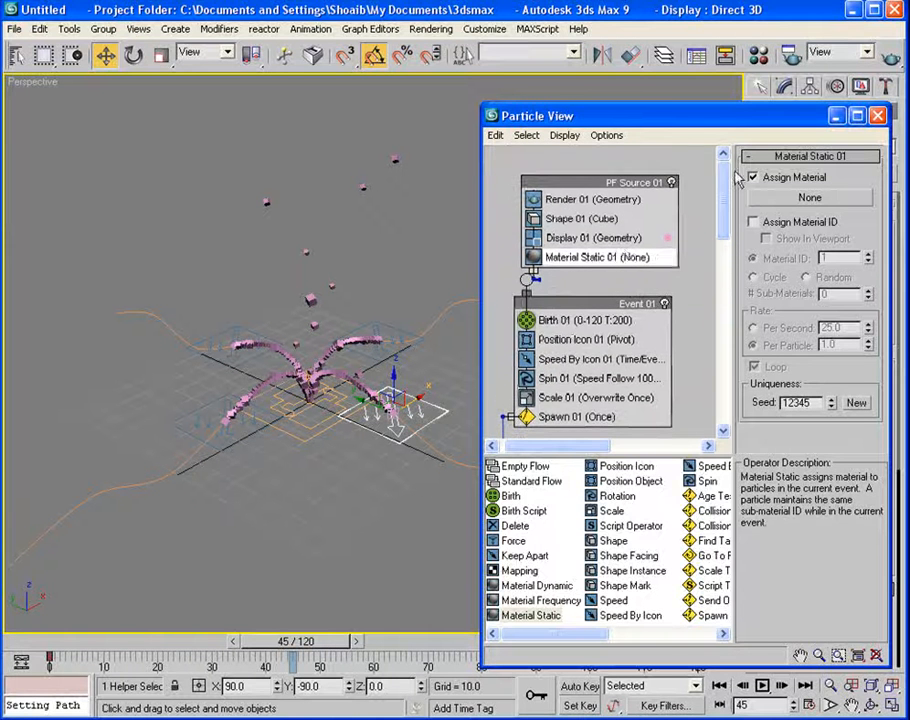
# Name the first sample material "particle" and set its diffuse color to white.
pyautogui.click(759, 56)
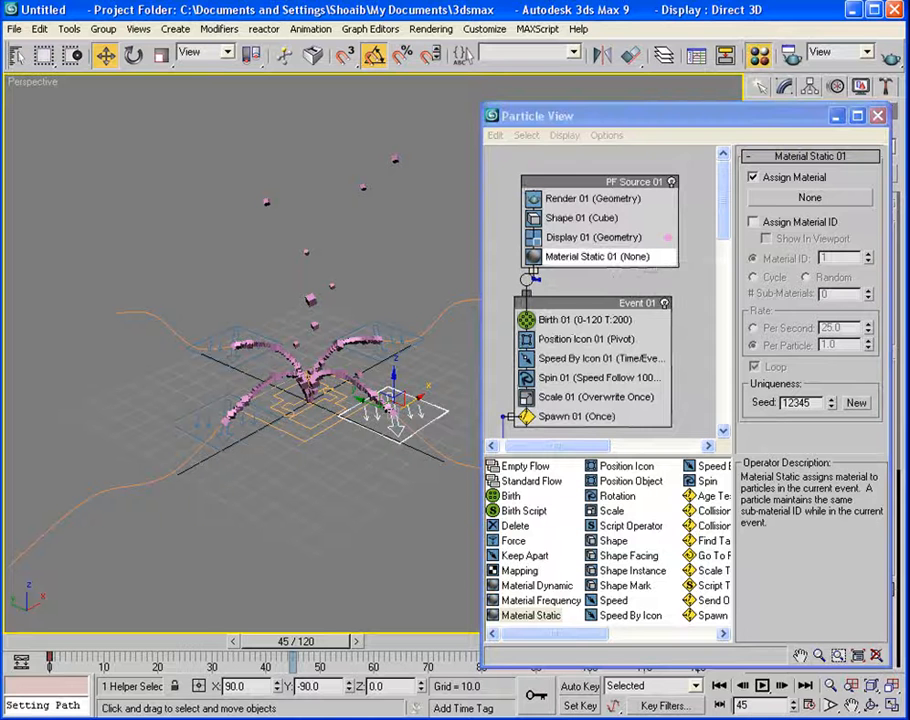
pyautogui.moveTo(660, 95); pyautogui.dragTo(161, 84)
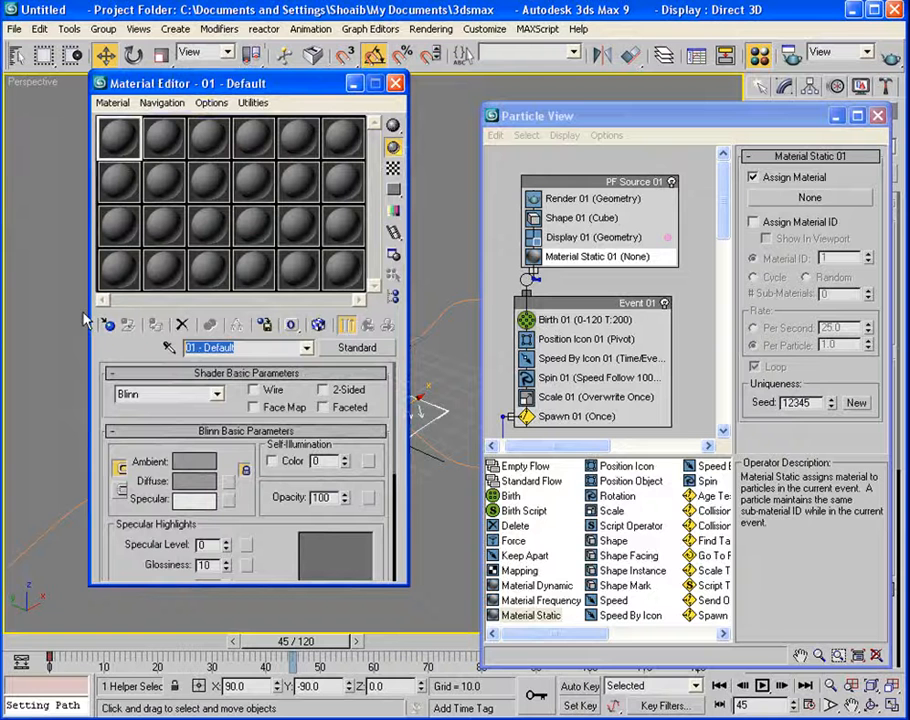
pyautogui.write('particle')
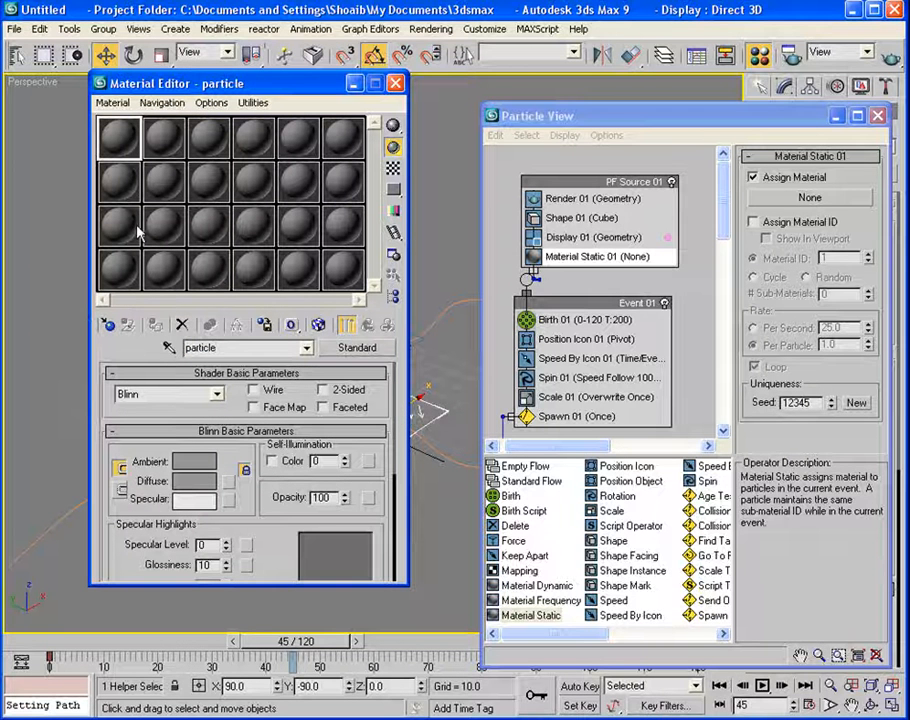
pyautogui.click(197, 487)
pyautogui.moveTo(433, 120); pyautogui.dragTo(433, 199)
pyautogui.click(331, 209)
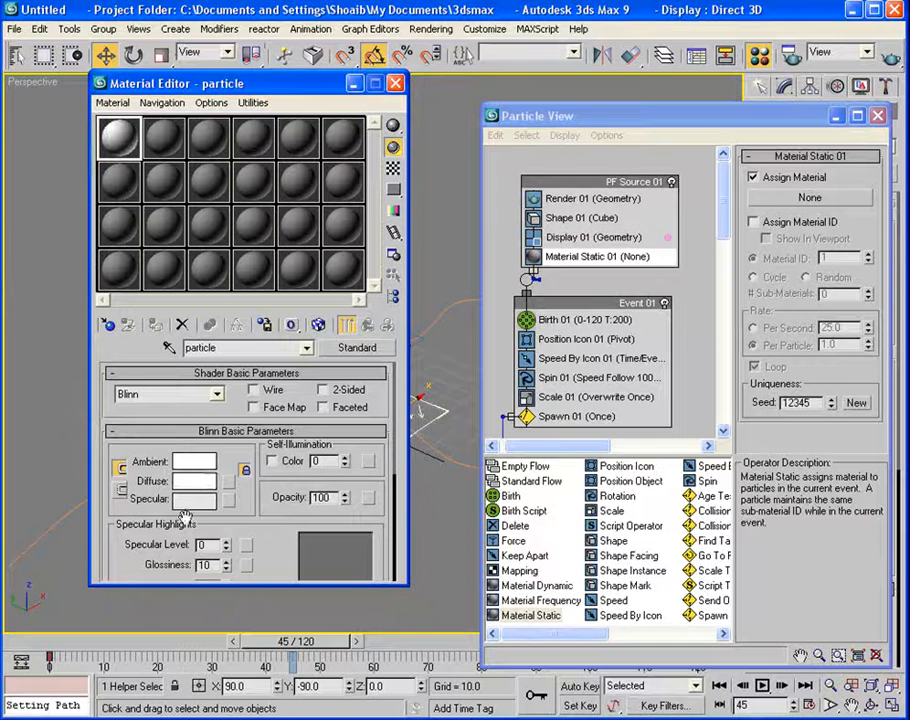
# Set the particle material's specular color to a strong blue with RGB 3, 148, 216.
pyautogui.click(192, 500)
pyautogui.click(362, 87)
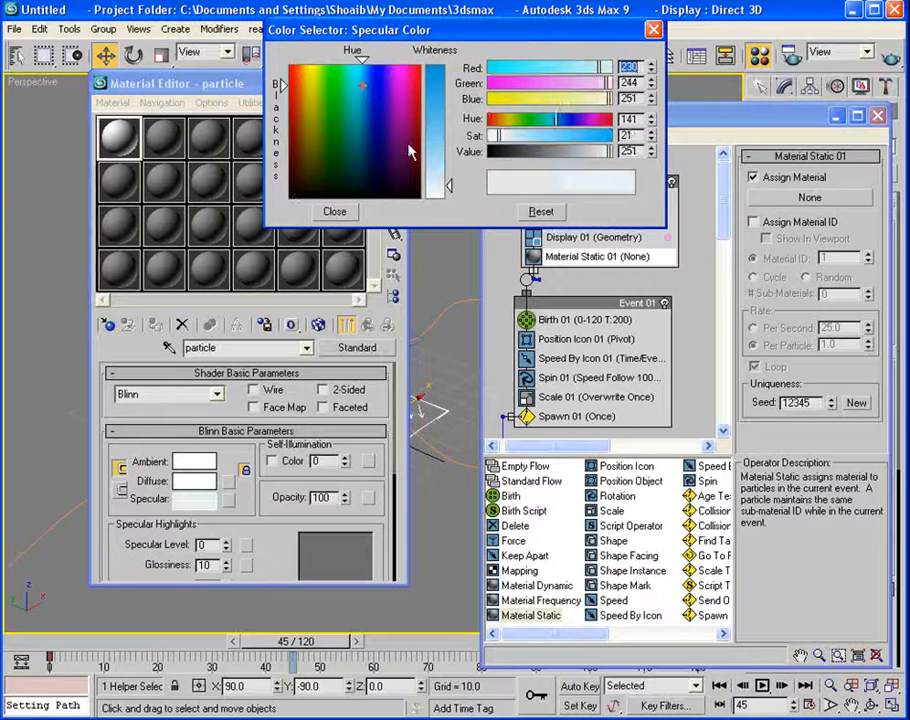
pyautogui.moveTo(449, 188); pyautogui.dragTo(449, 67)
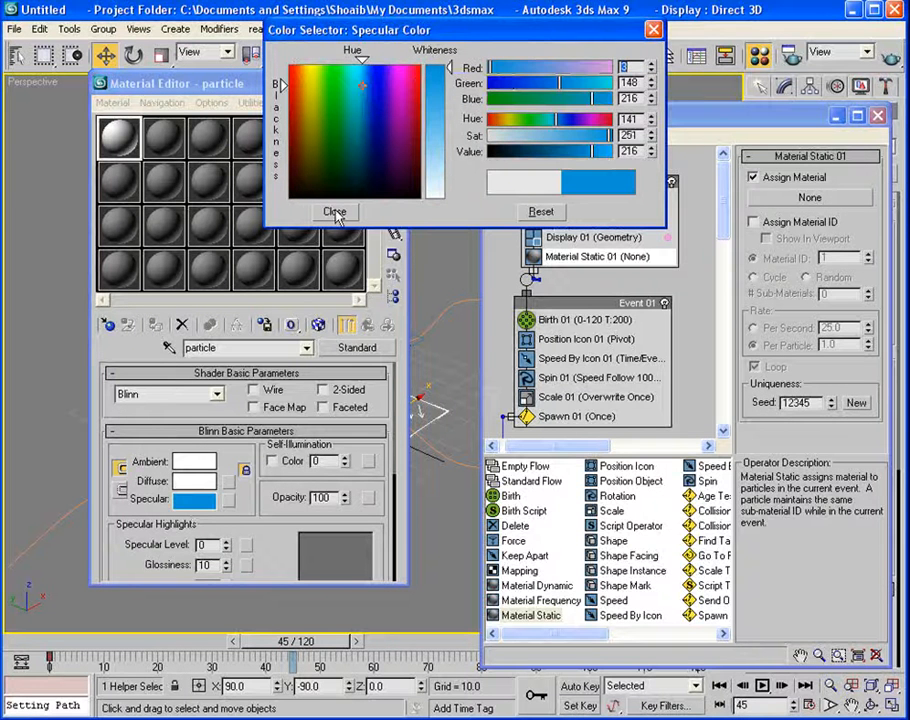
pyautogui.click(335, 213)
# Set the particle material's specular level to 50 and glossiness to 15, then close the Material Editor.
pyautogui.moveTo(248, 522); pyautogui.dragTo(242, 412)
pyautogui.moveTo(226, 482); pyautogui.dragTo(227, 475)
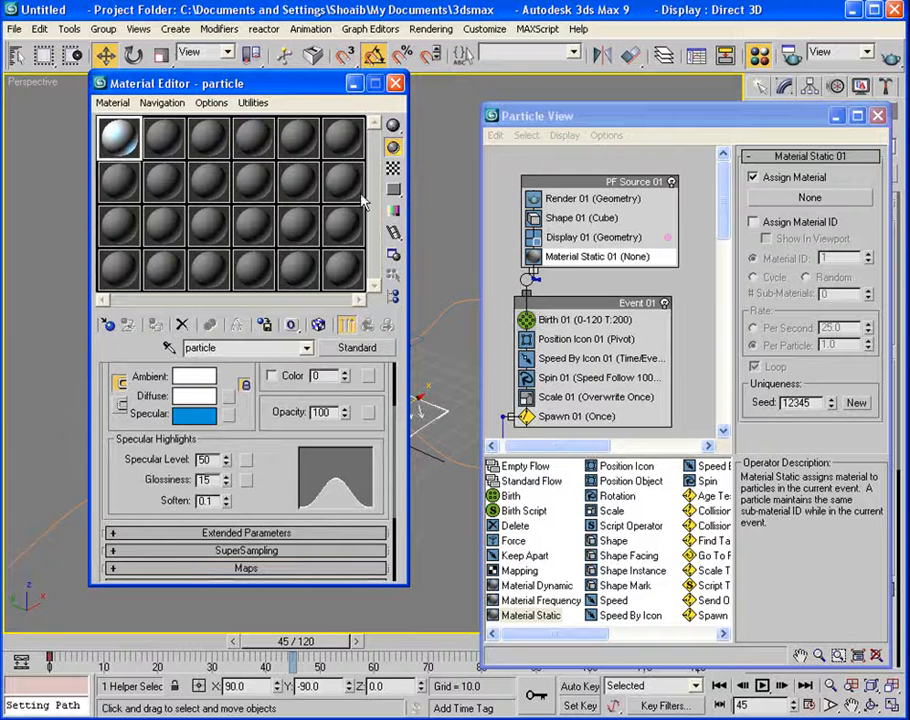
pyautogui.click(396, 83)
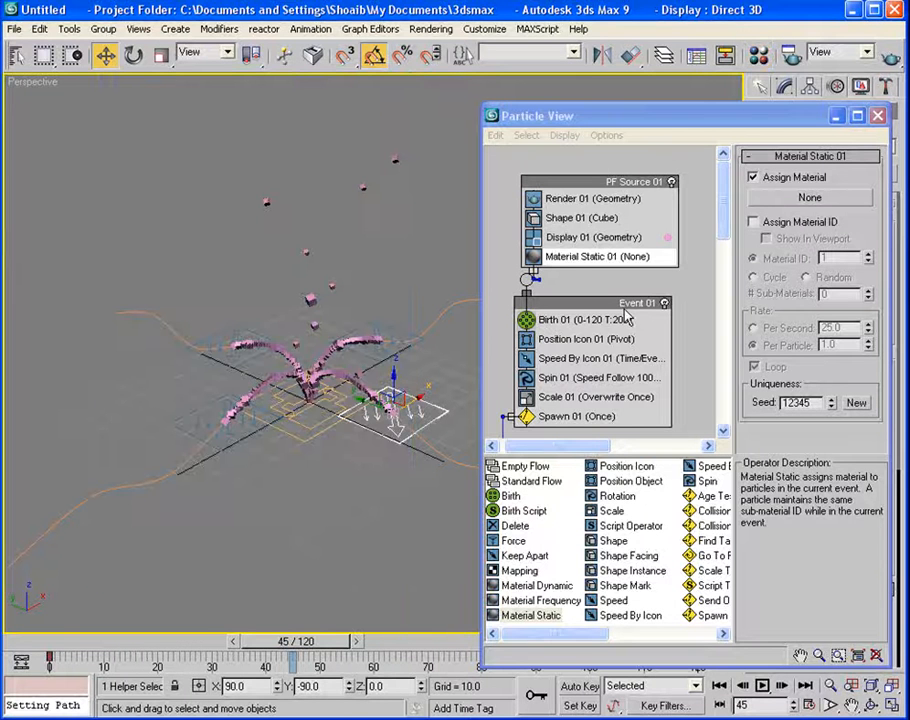
# Assign the particle material from the Material Editor to the Material Static 01 operator and close Particle View.
pyautogui.click(790, 198)
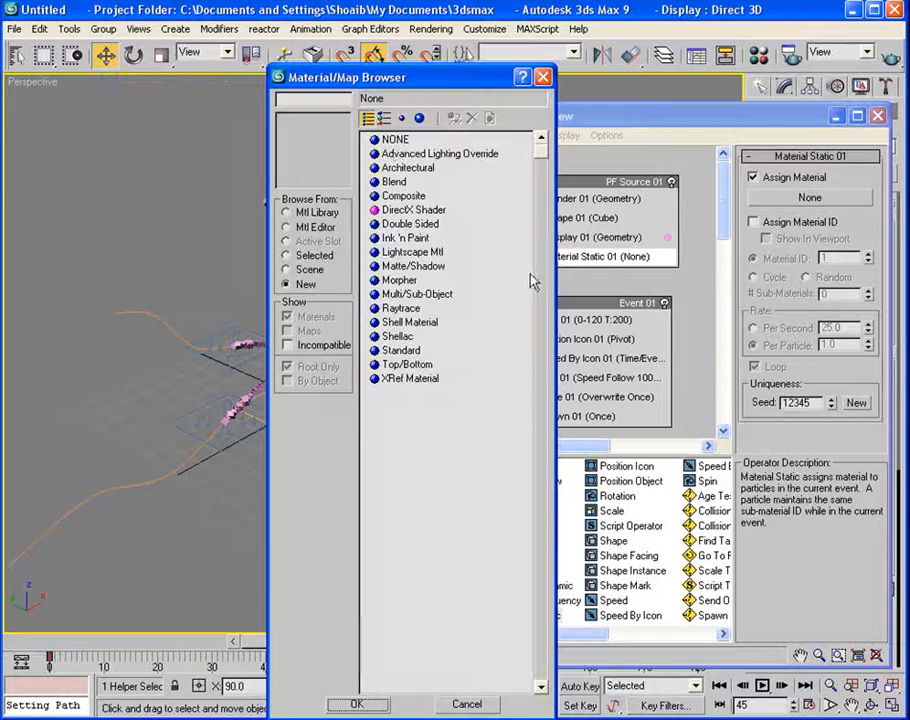
pyautogui.click(287, 227)
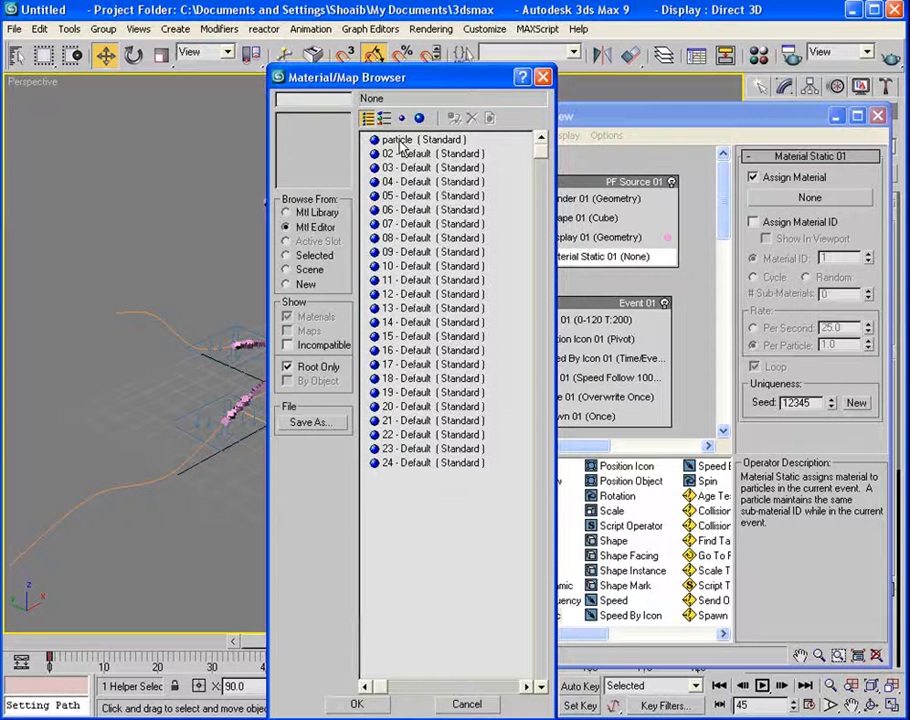
pyautogui.click(402, 141)
pyautogui.click(362, 704)
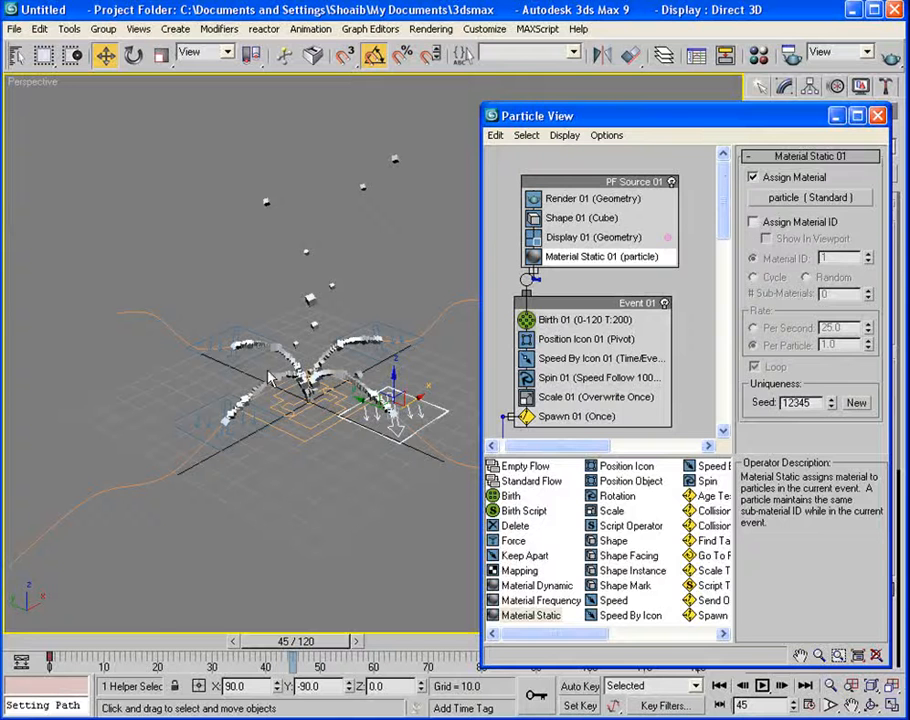
pyautogui.click(878, 116)
# Take a closer look at the cube trails and test-render the Perspective view at frame 45, then close the render.
pyautogui.scroll(3, 408, 415)
pyautogui.moveTo(408, 417); pyautogui.dragTo(376, 324, button='middle')
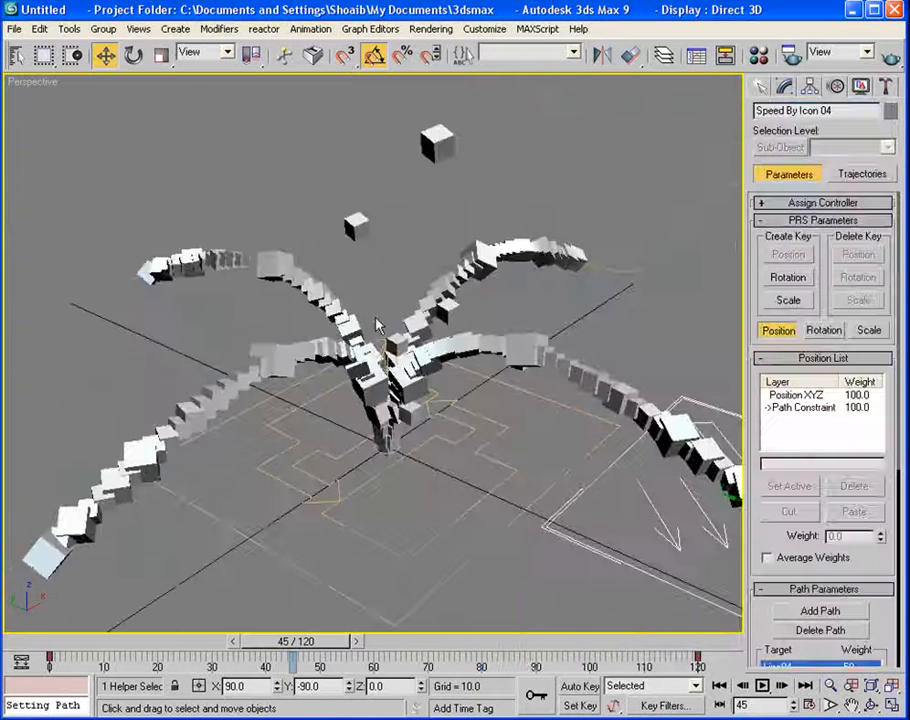
pyautogui.scroll(-1, 376, 325)
pyautogui.scroll(2, 376, 330)
pyautogui.click(886, 58)
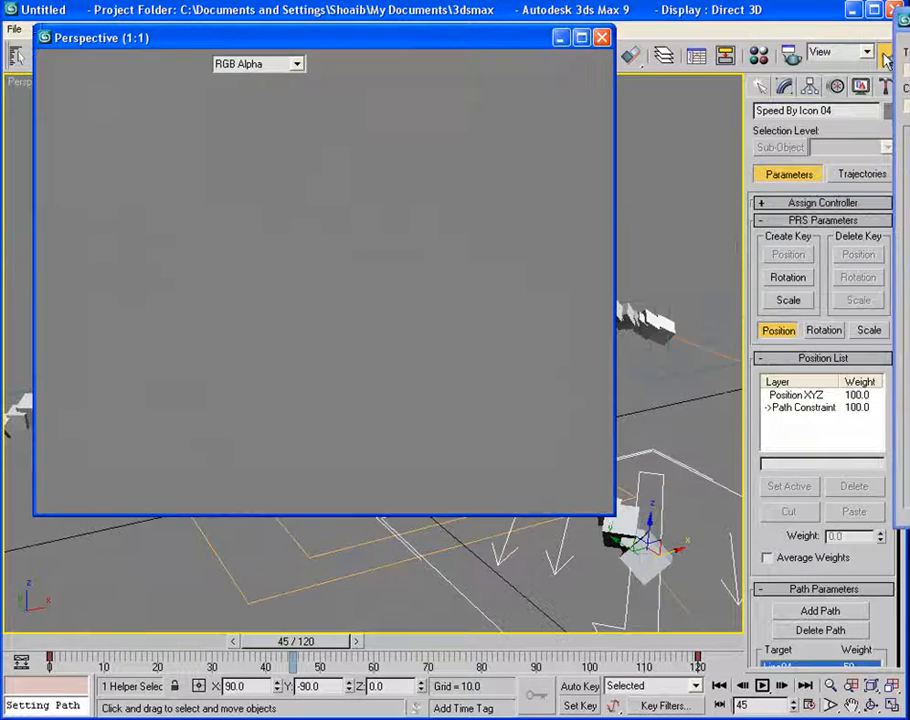
pyautogui.click(601, 37)
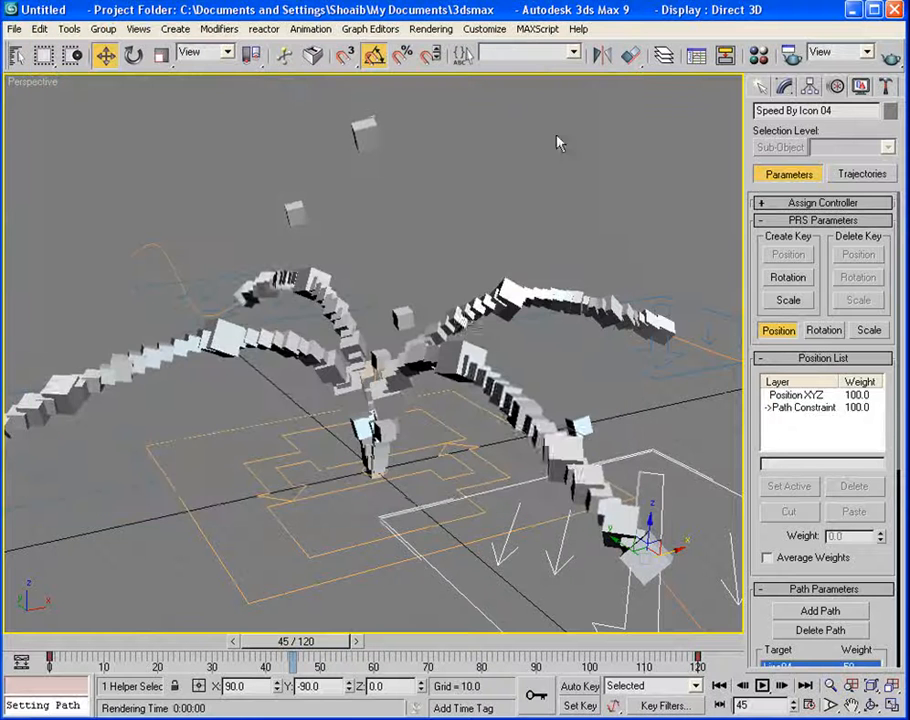
# Create a standard Omni light in the Perspective view, above the particle trails.
pyautogui.scroll(-5, 467, 323)
pyautogui.keyDown('alt'); pyautogui.moveTo(467, 320); pyautogui.dragTo(382, 287, button='middle'); pyautogui.keyUp('alt')
pyautogui.click(765, 91)
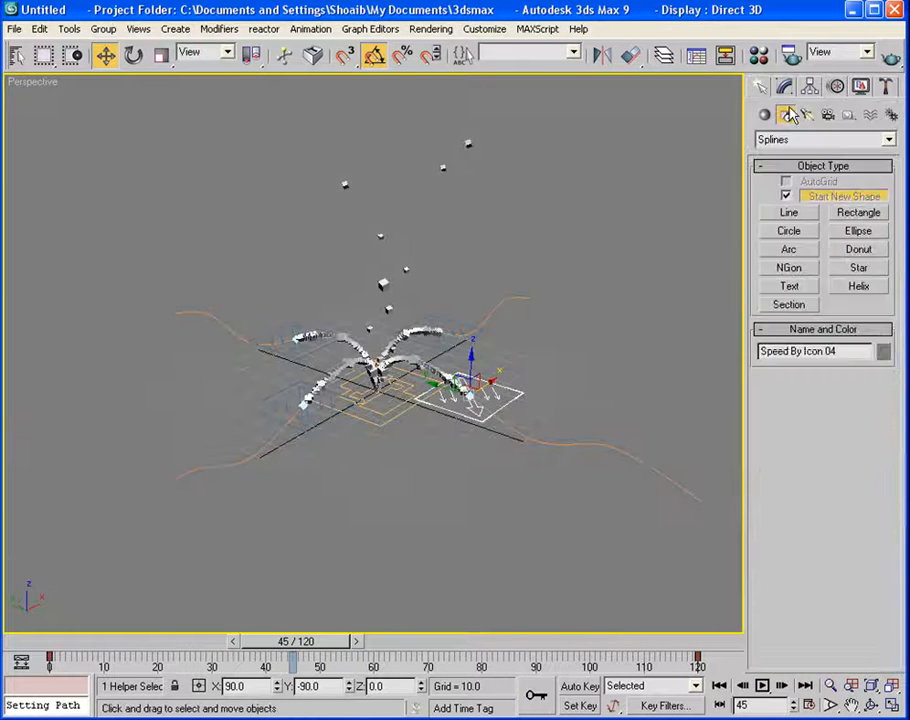
pyautogui.click(807, 115)
pyautogui.click(796, 245)
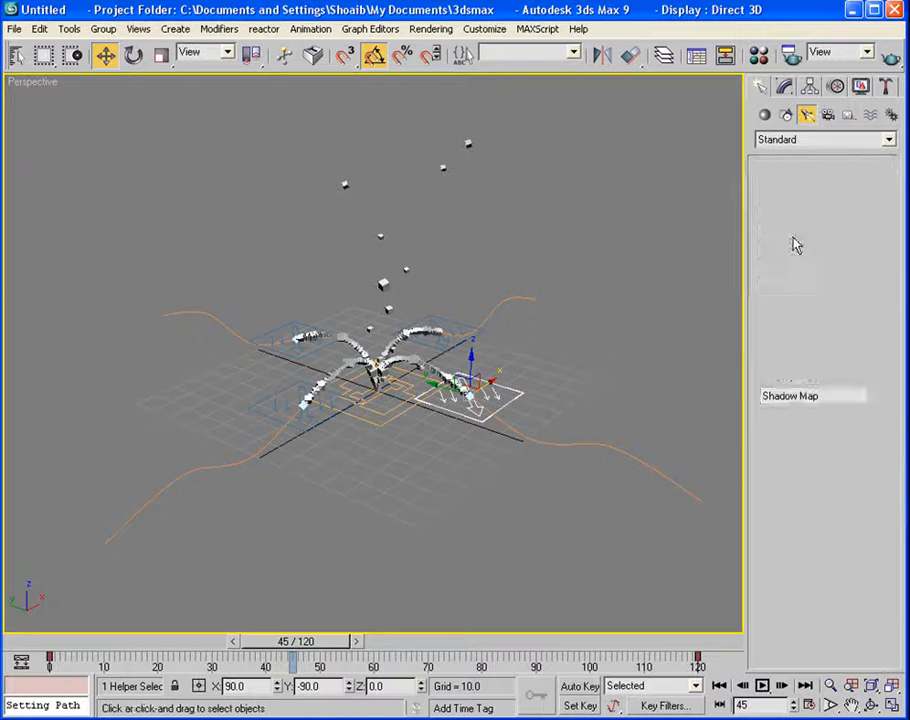
pyautogui.click(378, 241)
# In the four-viewport layout, move the Omni light above the particle source, to about X -6, Y 0, Z 72.
pyautogui.click(893, 705)
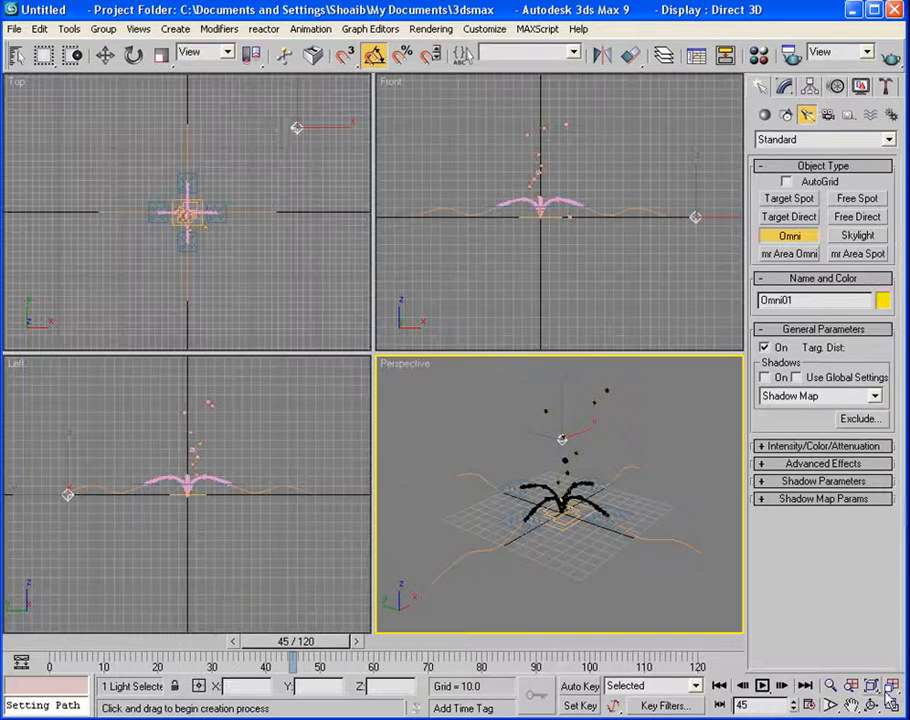
pyautogui.click(106, 56)
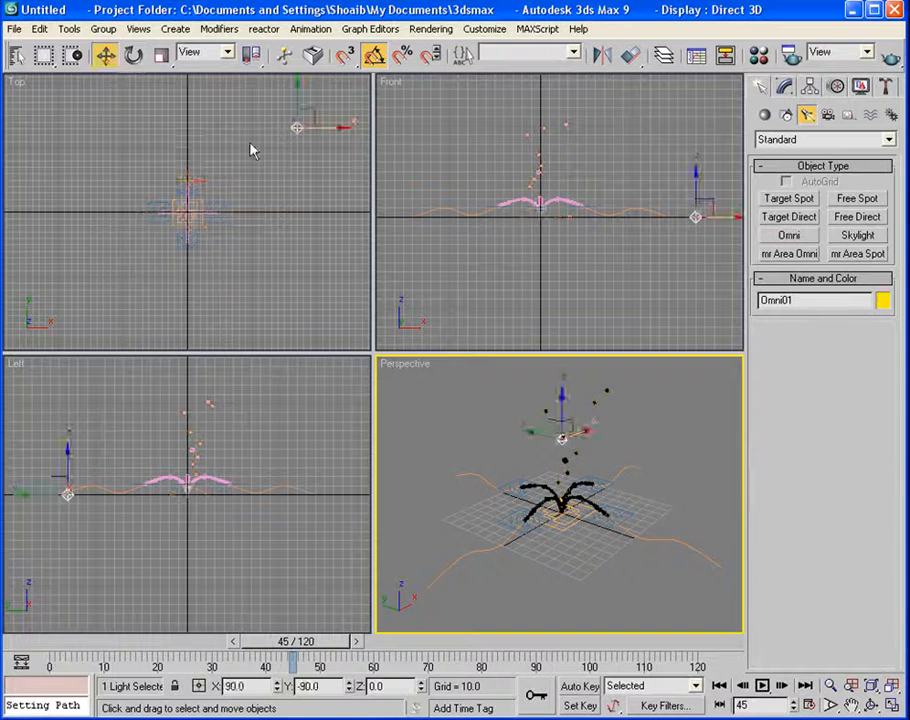
pyautogui.rightClick(252, 146)
pyautogui.moveTo(319, 108); pyautogui.dragTo(197, 208)
pyautogui.rightClick(498, 253)
pyautogui.moveTo(560, 217); pyautogui.dragTo(567, 151)
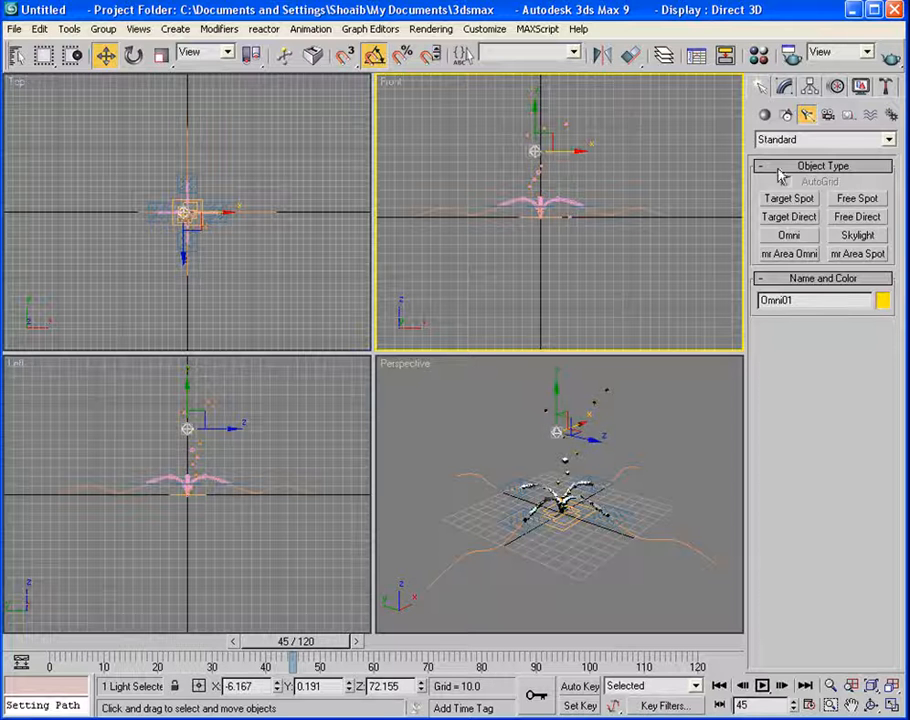
# Create a target camera in the Top view, on the negative X side and aimed at the particle source.
pyautogui.click(828, 115)
pyautogui.click(790, 198)
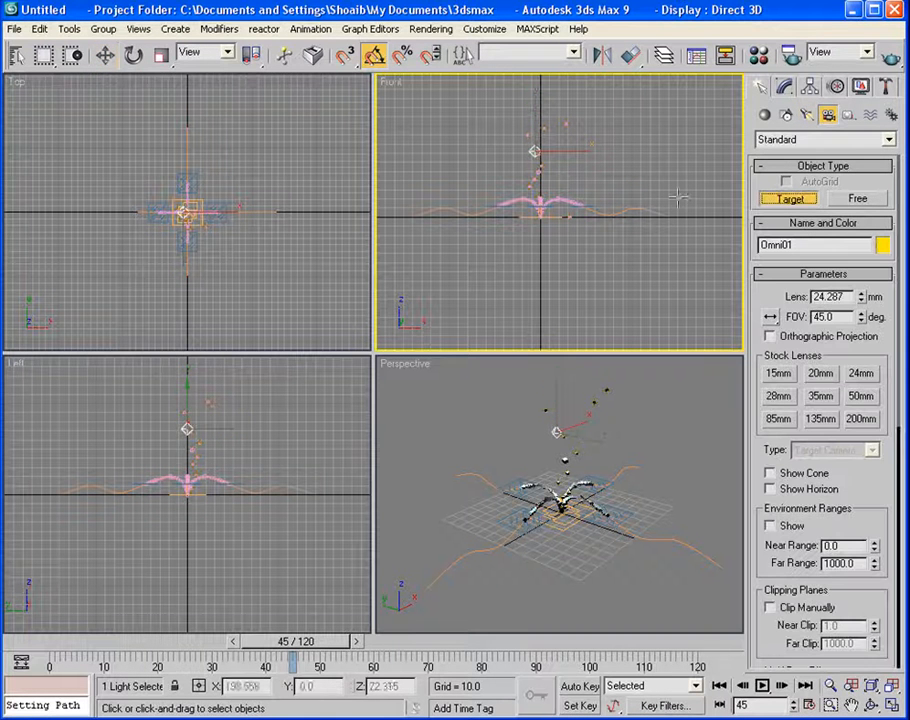
pyautogui.moveTo(118, 230); pyautogui.dragTo(185, 213)
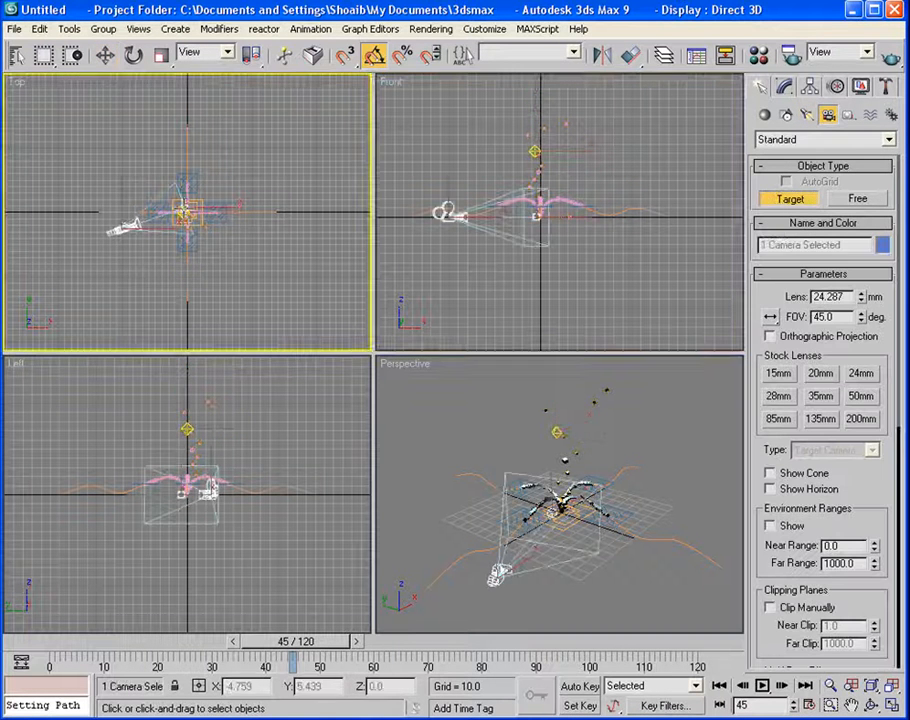
# Raise the camera to a height of about 39 units and switch the Perspective view to the camera view.
pyautogui.click(105, 55)
pyautogui.click(433, 225)
pyautogui.moveTo(433, 225); pyautogui.dragTo(455, 140)
pyautogui.rightClick(485, 400)
pyautogui.press('c')
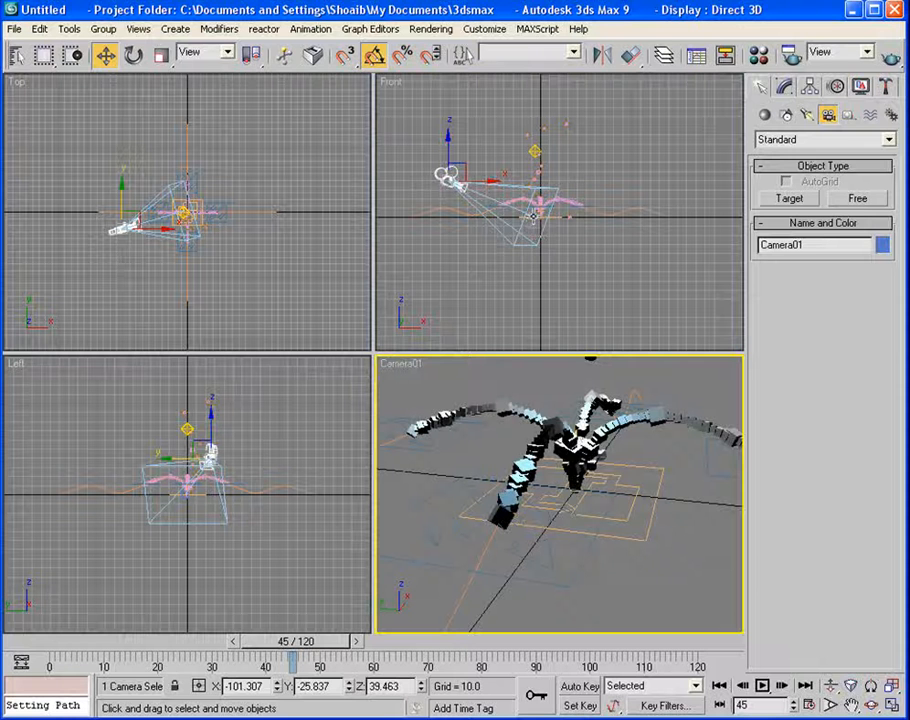
# Raise the camera's target about 17 units in the Front view.
pyautogui.click(532, 213)
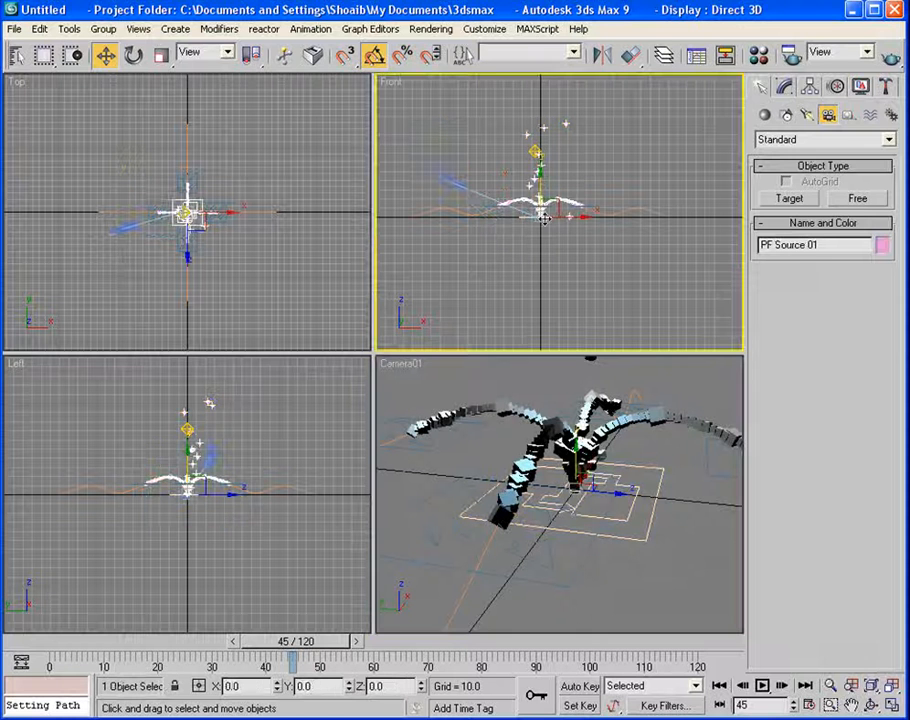
pyautogui.click(533, 187)
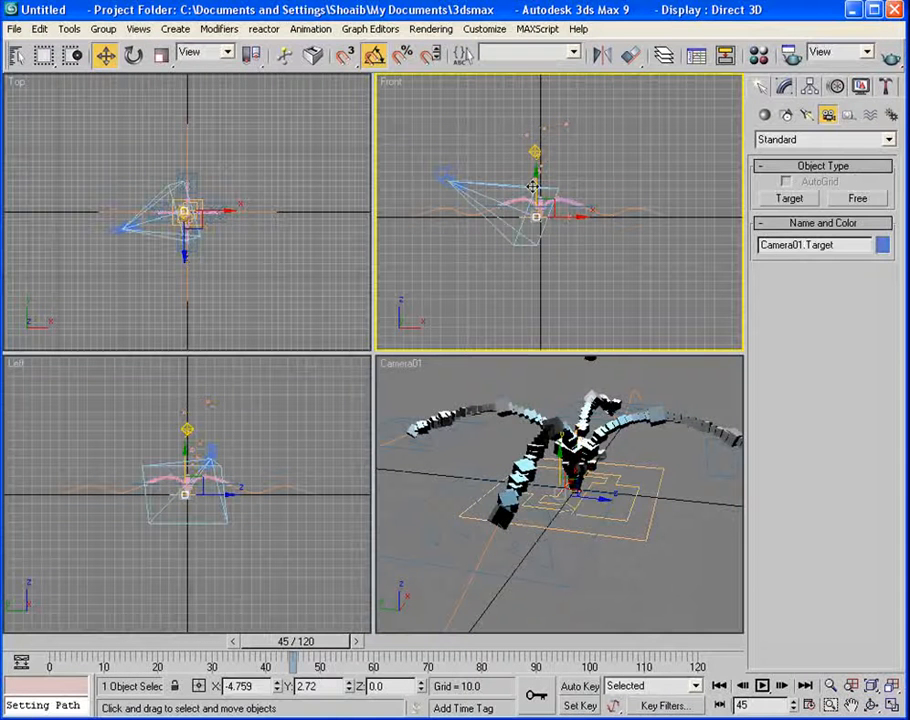
pyautogui.moveTo(535, 182); pyautogui.dragTo(535, 170)
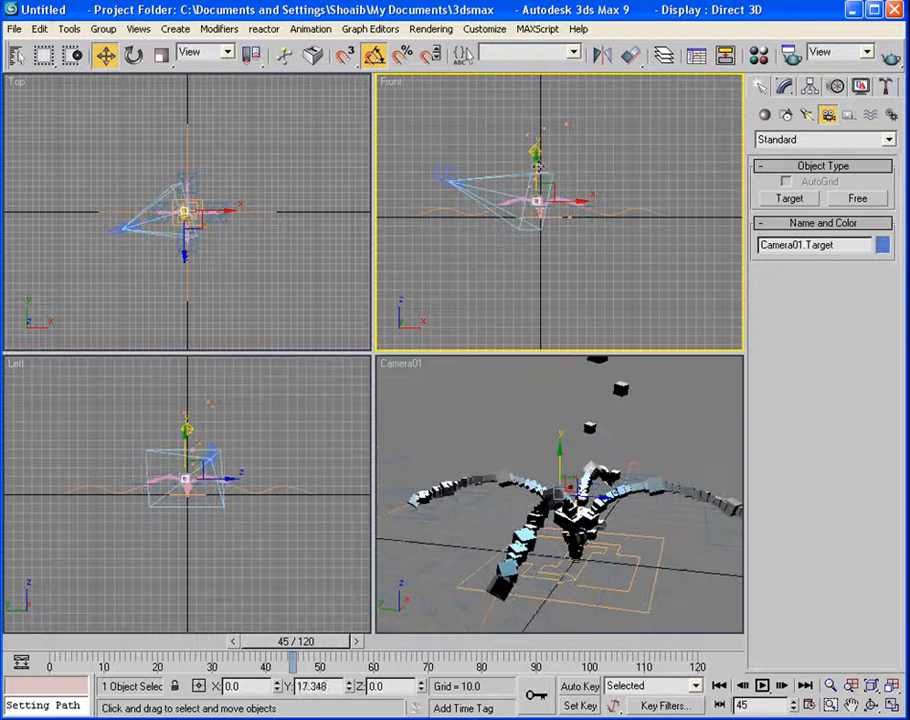
# Move the camera closer to the particle source in the Top view, to about X -36, Y -18, and go to frame 0.
pyautogui.rightClick(177, 257)
pyautogui.click(123, 228)
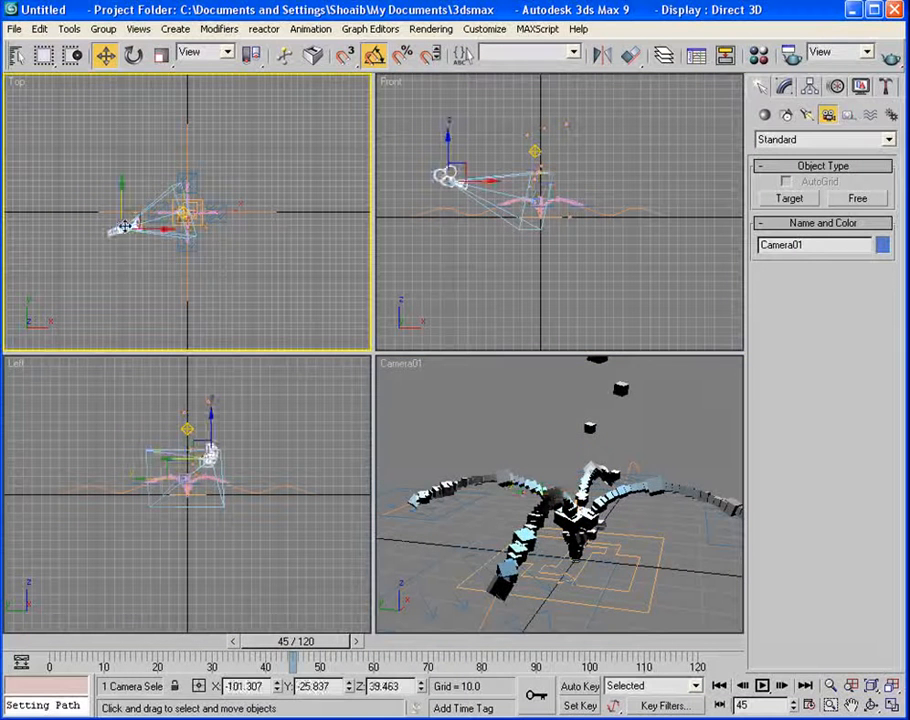
pyautogui.moveTo(138, 212); pyautogui.dragTo(182, 207)
pyautogui.moveTo(295, 640); pyautogui.dragTo(65, 640)
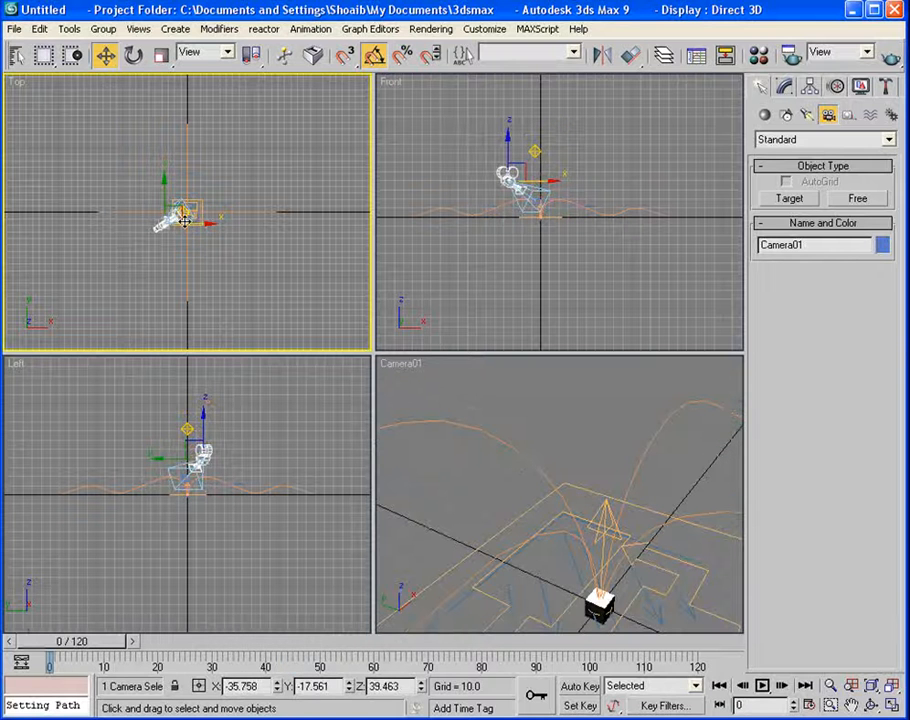
# Place the camera at about X -100, Y -71 at frame 0, and auto-key it closer at about X -45, Y -21 at frame 29.
pyautogui.moveTo(184, 220); pyautogui.dragTo(62, 295)
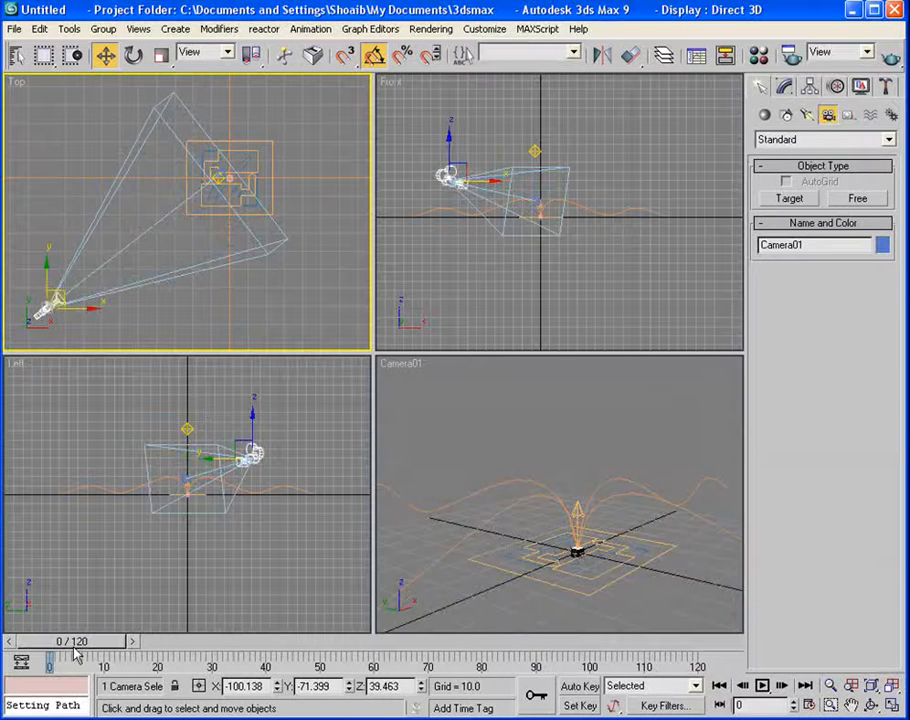
pyautogui.moveTo(73, 650); pyautogui.dragTo(220, 668)
pyautogui.press('w')
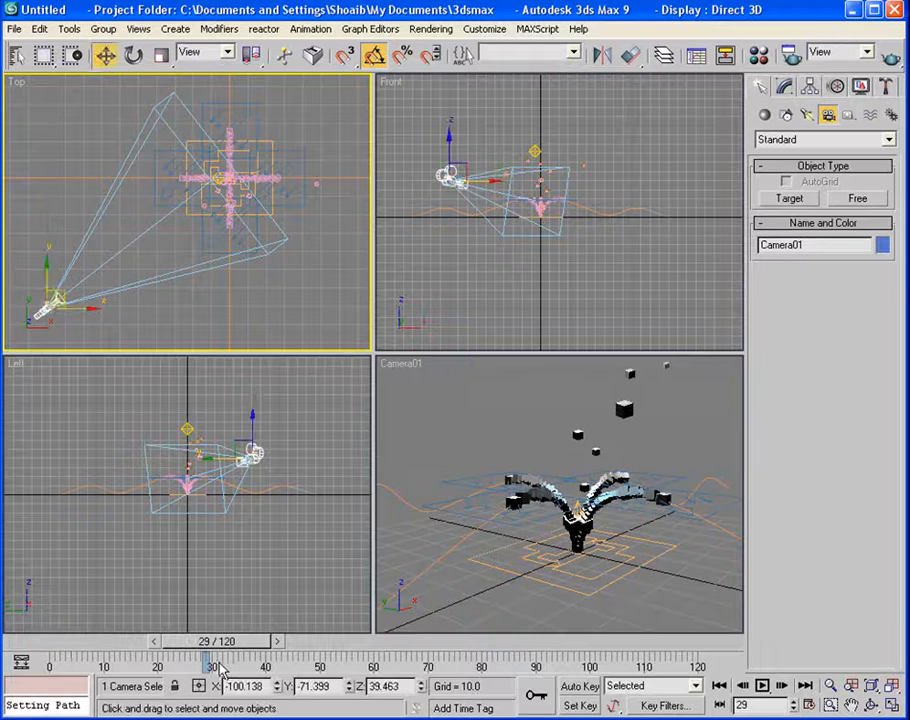
pyautogui.click(580, 687)
pyautogui.rightClick(183, 247)
pyautogui.click(126, 290)
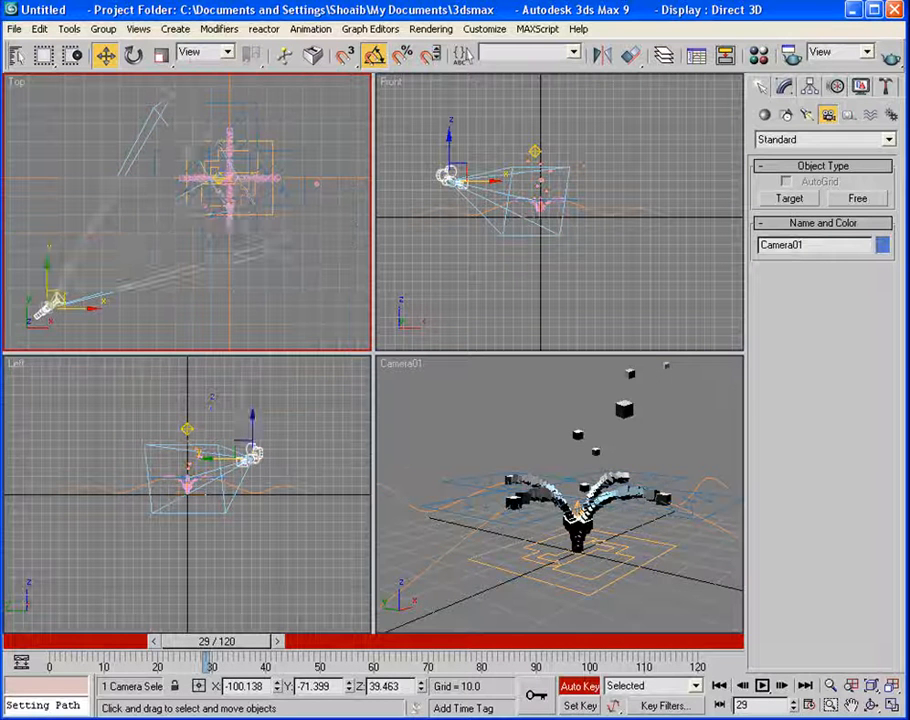
pyautogui.moveTo(62, 296); pyautogui.dragTo(165, 197)
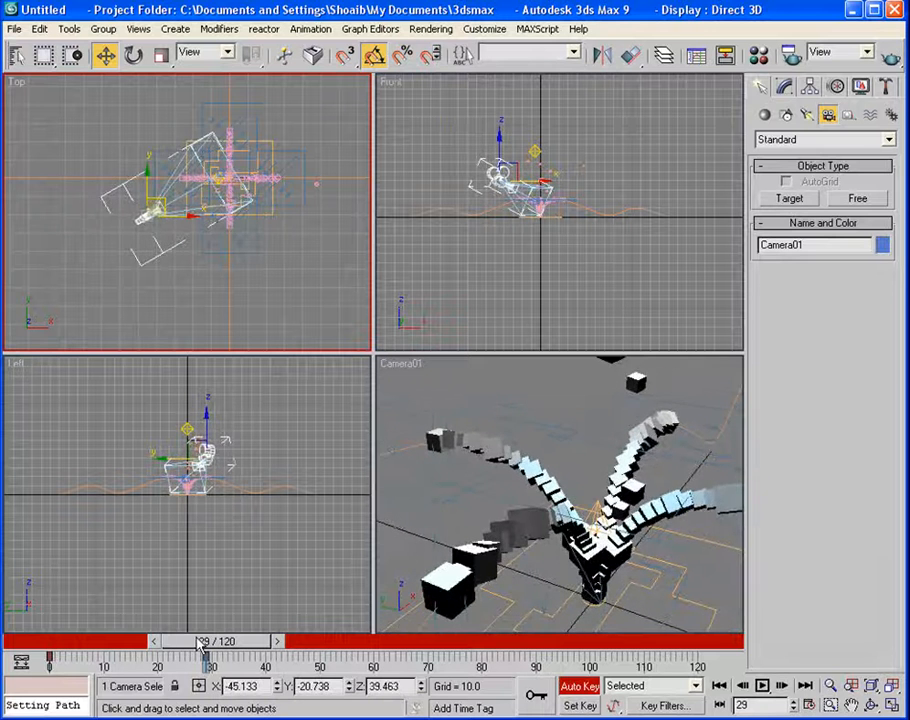
# At frame 120, key the camera in front of the box fountain at about X 6, lowered to ground level.
pyautogui.moveTo(199, 645); pyautogui.dragTo(700, 646)
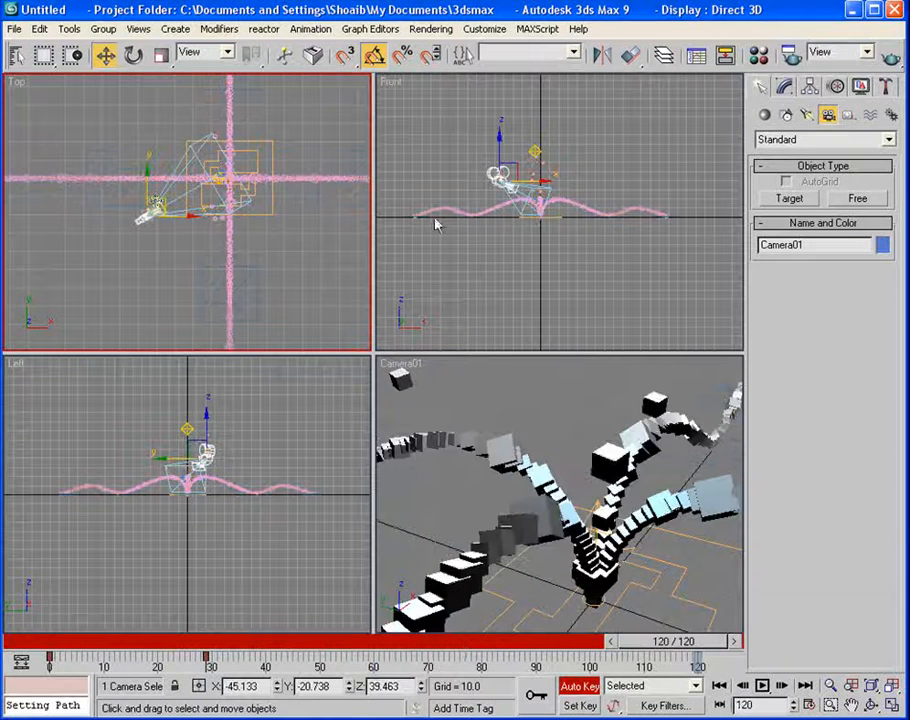
pyautogui.moveTo(150, 212); pyautogui.dragTo(206, 331)
pyautogui.click(533, 137)
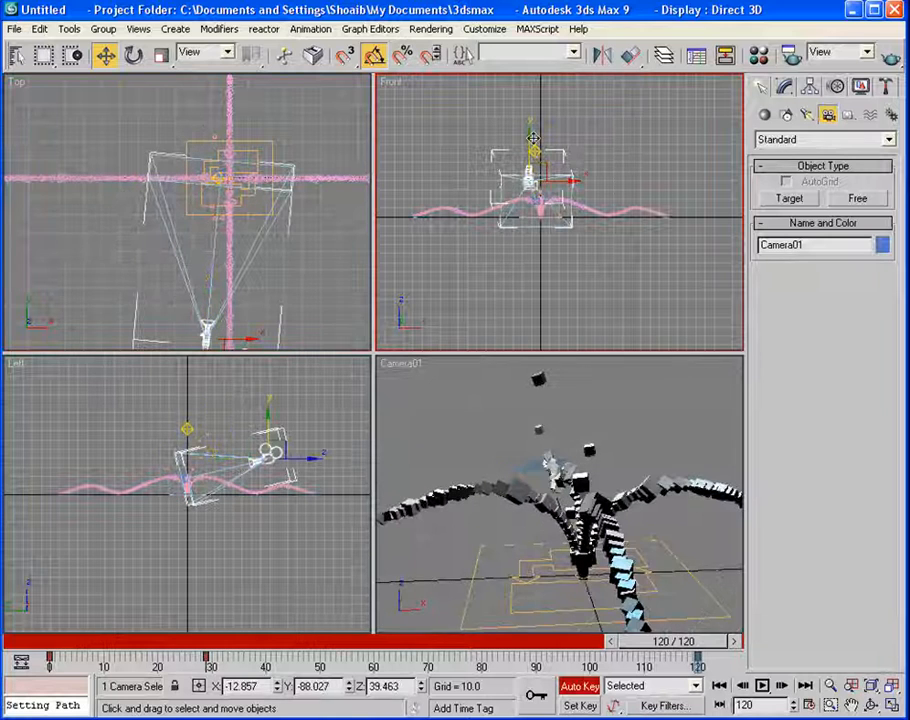
pyautogui.moveTo(533, 138); pyautogui.dragTo(568, 212)
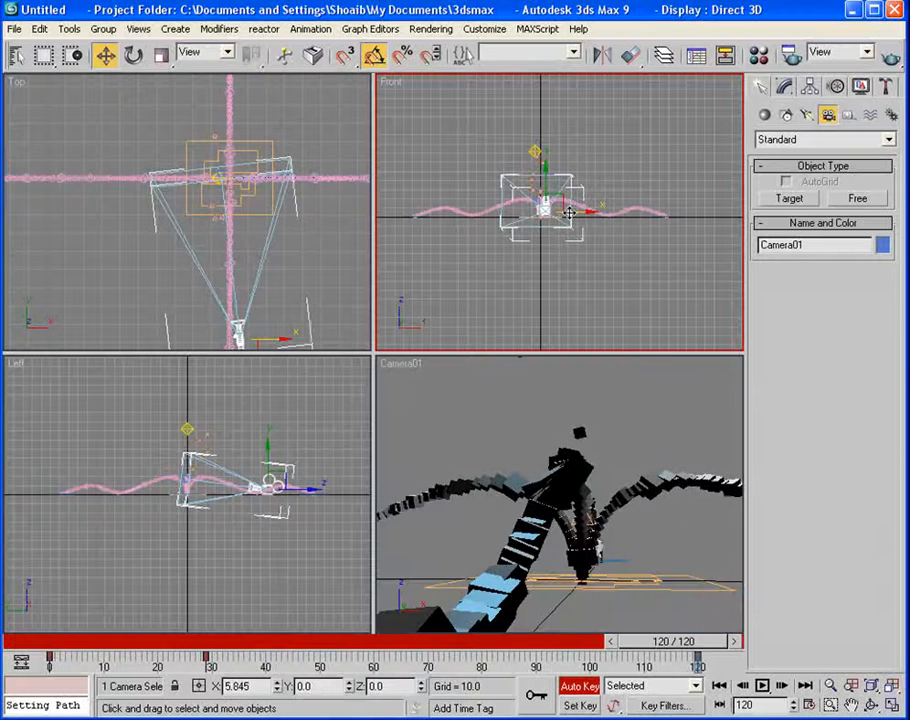
# Play back the camera animation in the Camera01 view, stop it and turn off Auto Key.
pyautogui.click(762, 686)
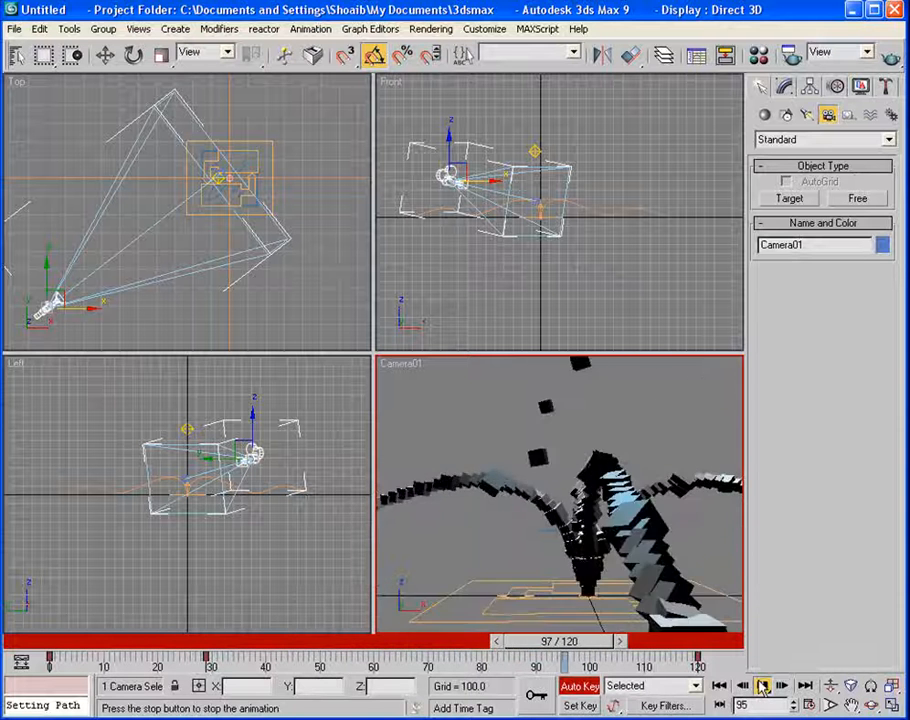
pyautogui.click(762, 686)
pyautogui.click(576, 686)
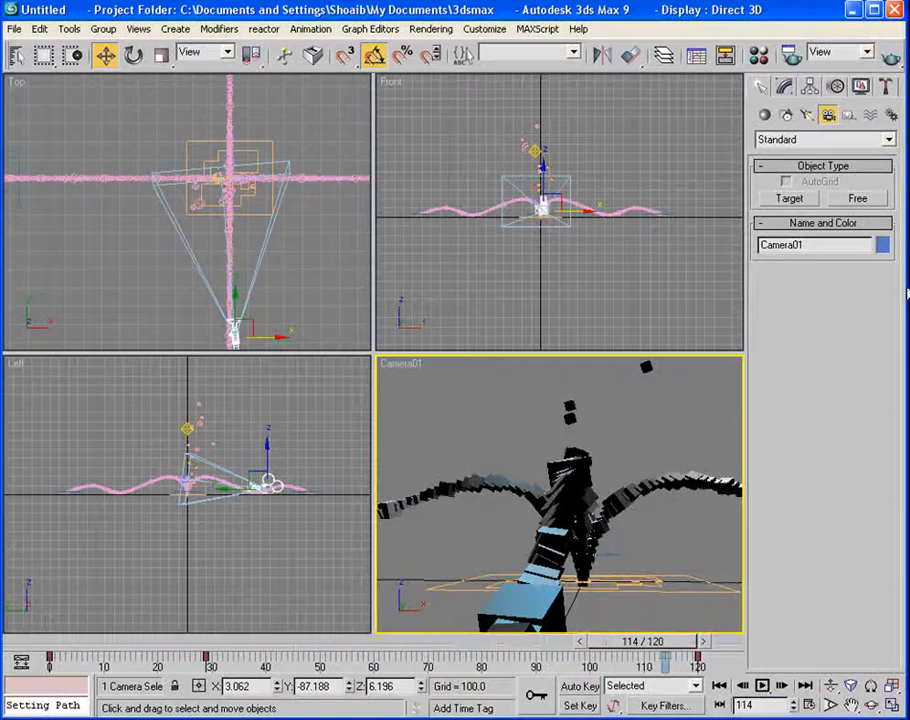
# Set the render output size to HDTV (video) with a width of 700.
pyautogui.click(791, 54)
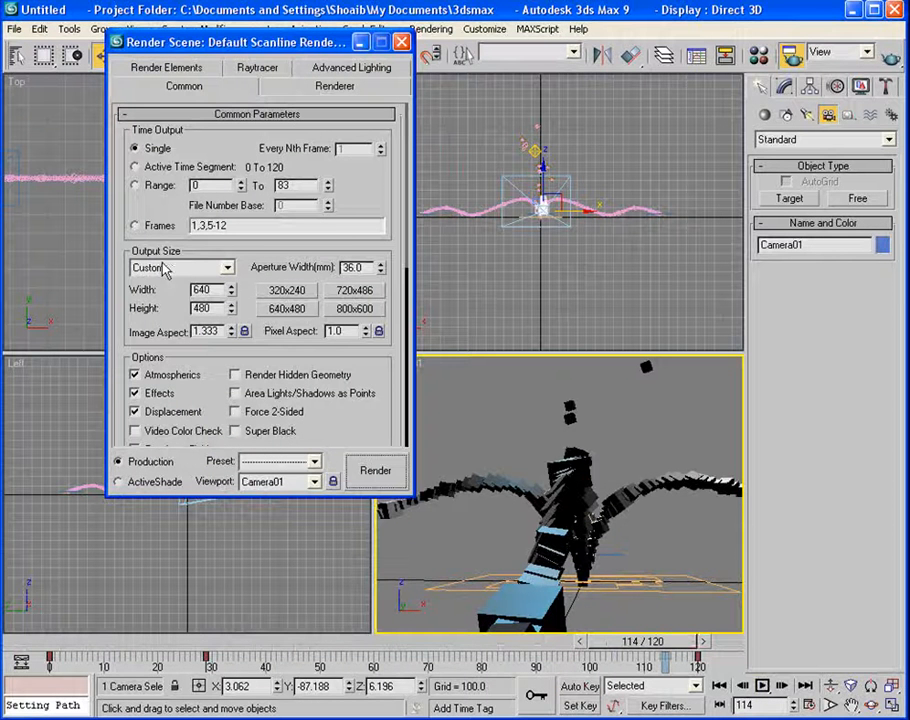
pyautogui.click(231, 273)
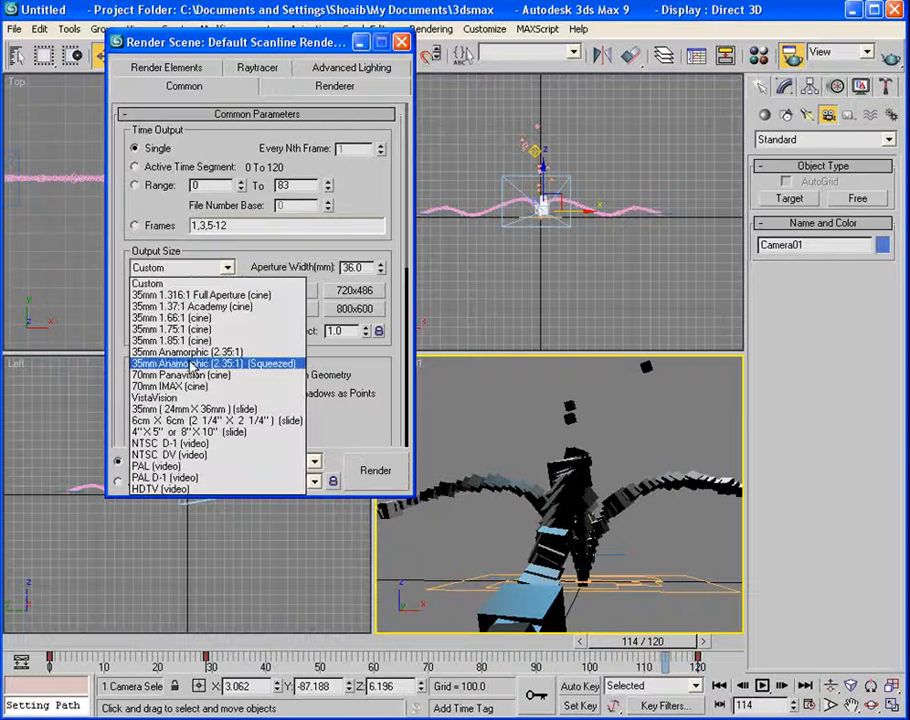
pyautogui.click(258, 479)
pyautogui.write('700')
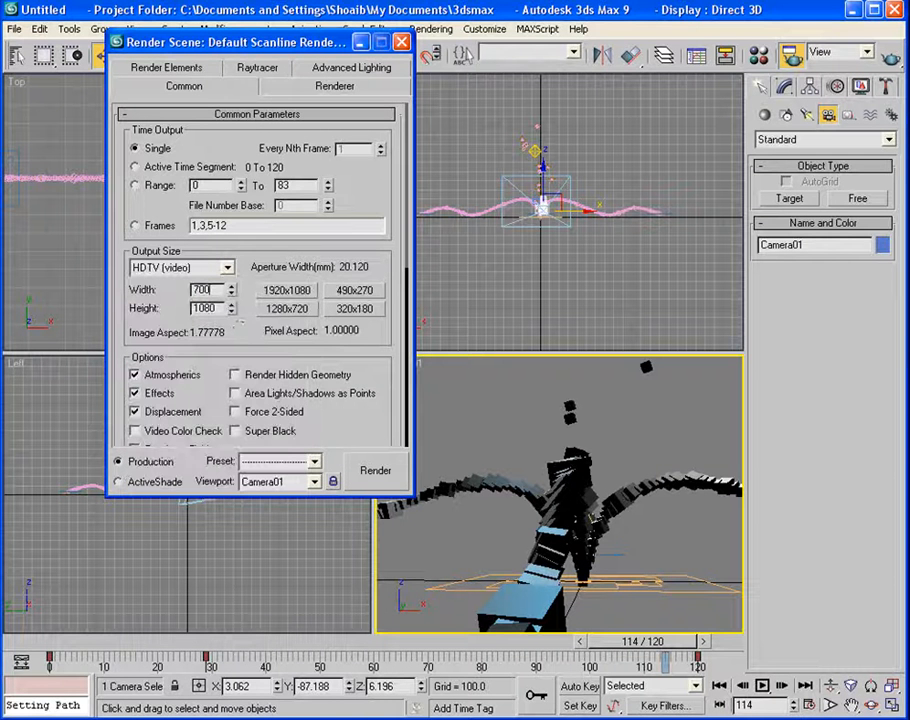
pyautogui.press('Return')
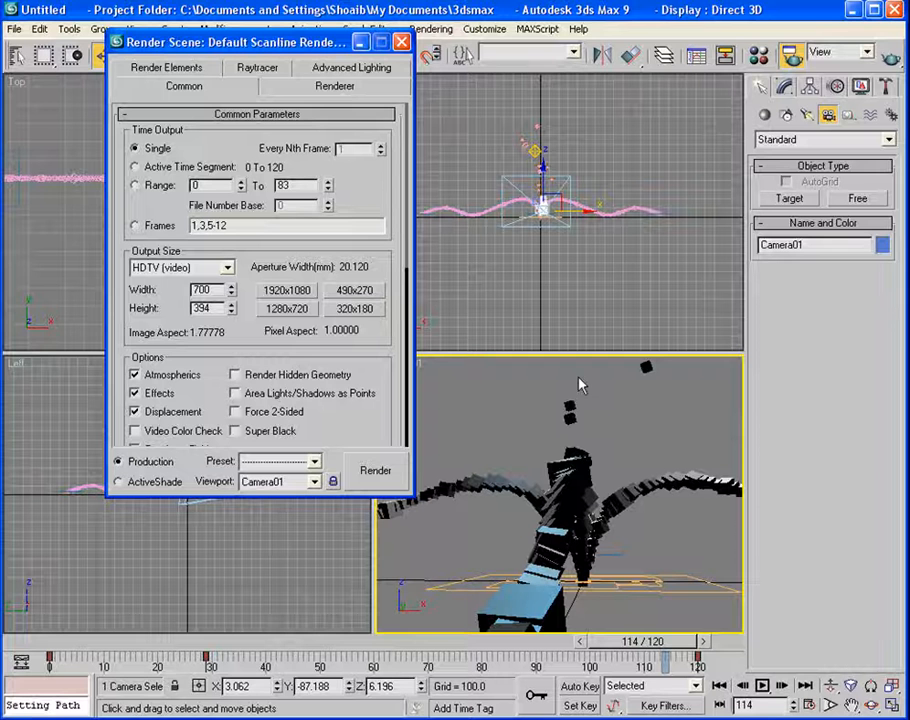
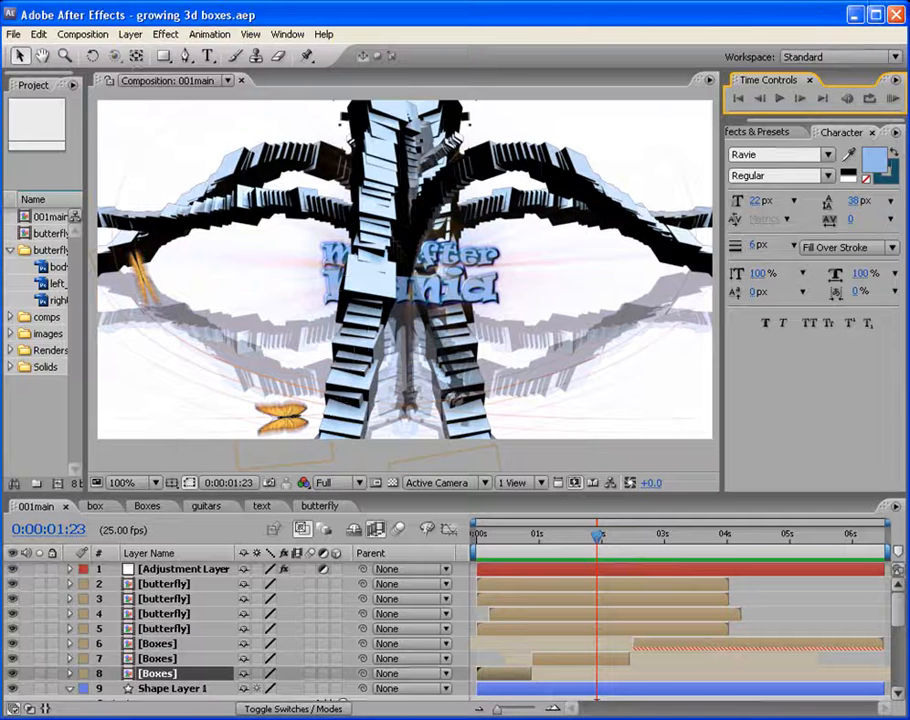
# In After Effects, preview 001main, create a composition from the grow[0000-0125] sequence in the Renders folder, and go to 0:00:00:12.
pyautogui.click(893, 99)
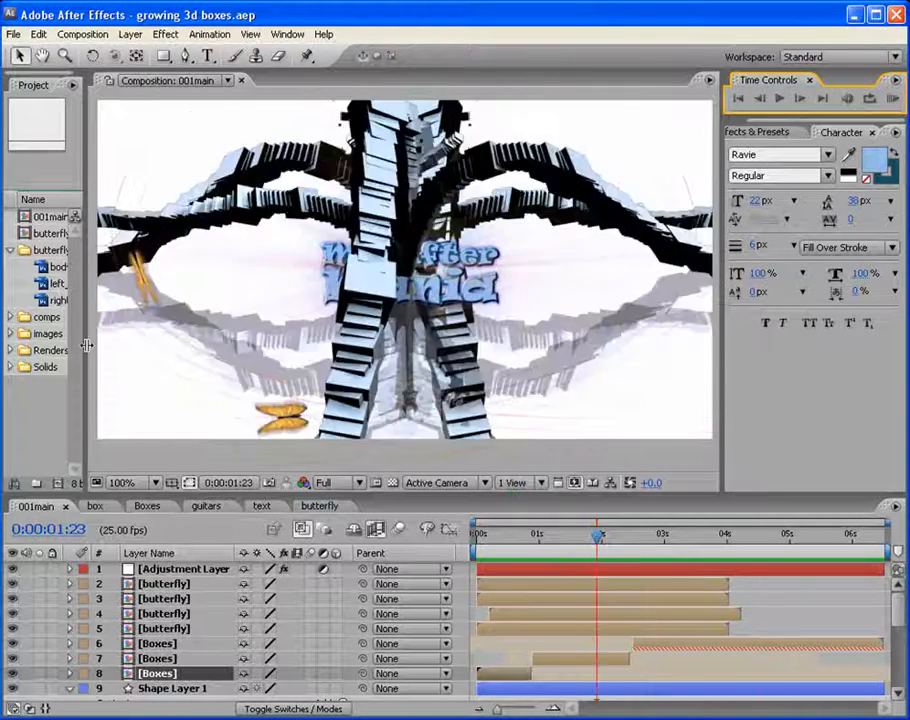
pyautogui.moveTo(87, 345); pyautogui.dragTo(133, 351)
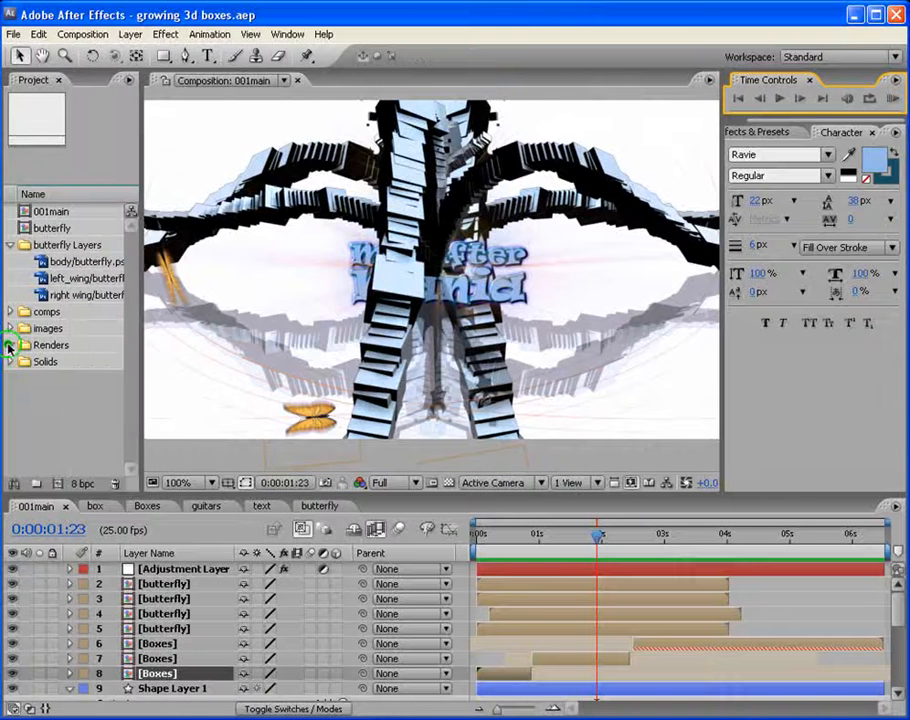
pyautogui.click(8, 347)
pyautogui.click(65, 362)
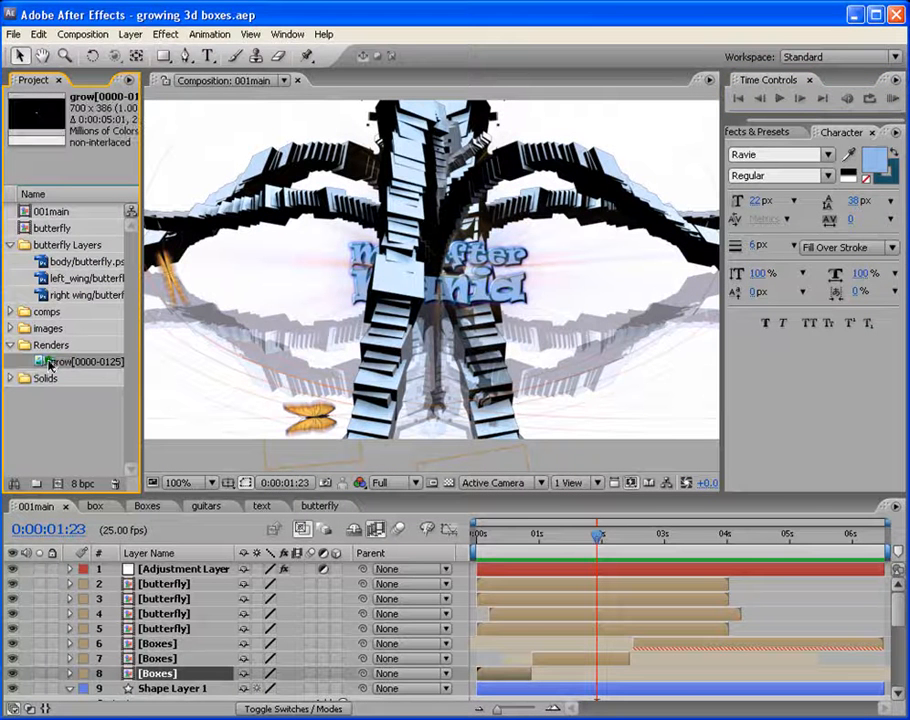
pyautogui.moveTo(49, 362); pyautogui.dragTo(58, 484)
pyautogui.moveTo(487, 537); pyautogui.dragTo(513, 368)
pyautogui.press(',')
pyautogui.click(571, 621)
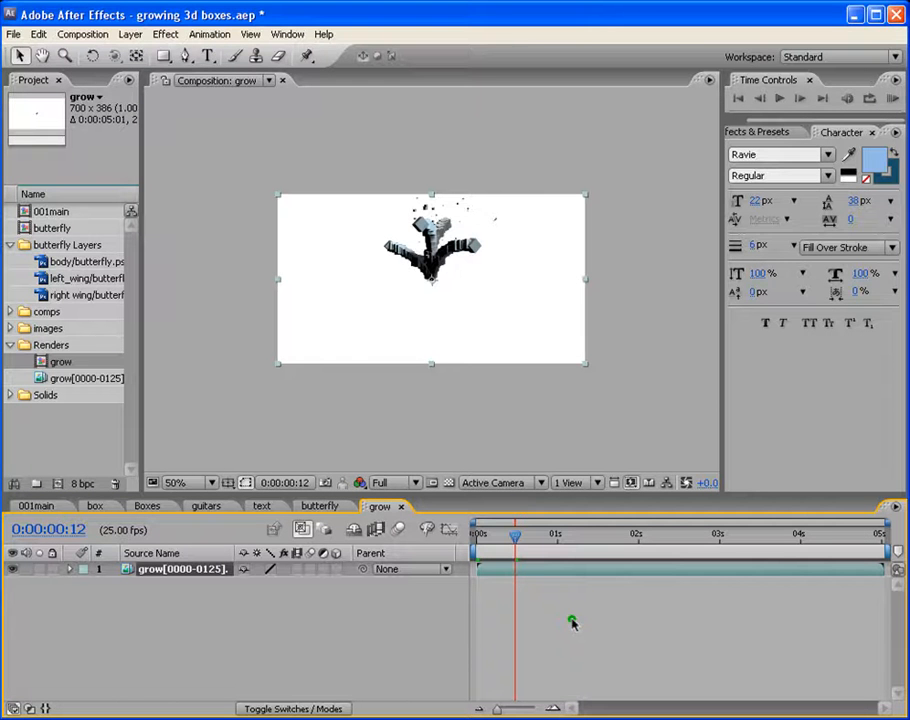
# Duplicate the grow[0000-0125] layer and flip the lower copy vertically into a mirror image.
pyautogui.hotkey('ctrl', 'd')
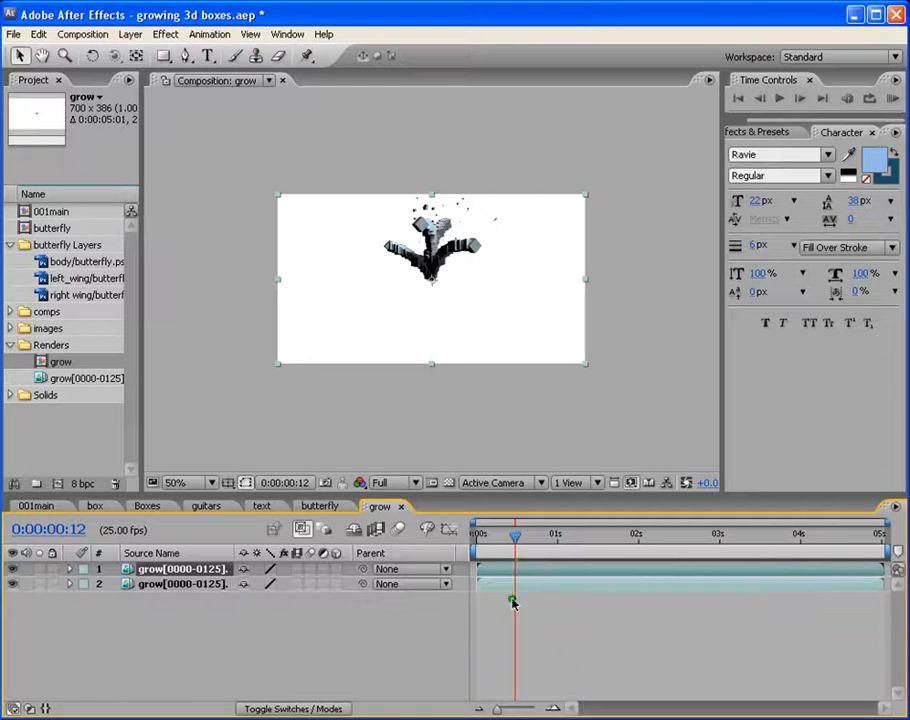
pyautogui.click(596, 624)
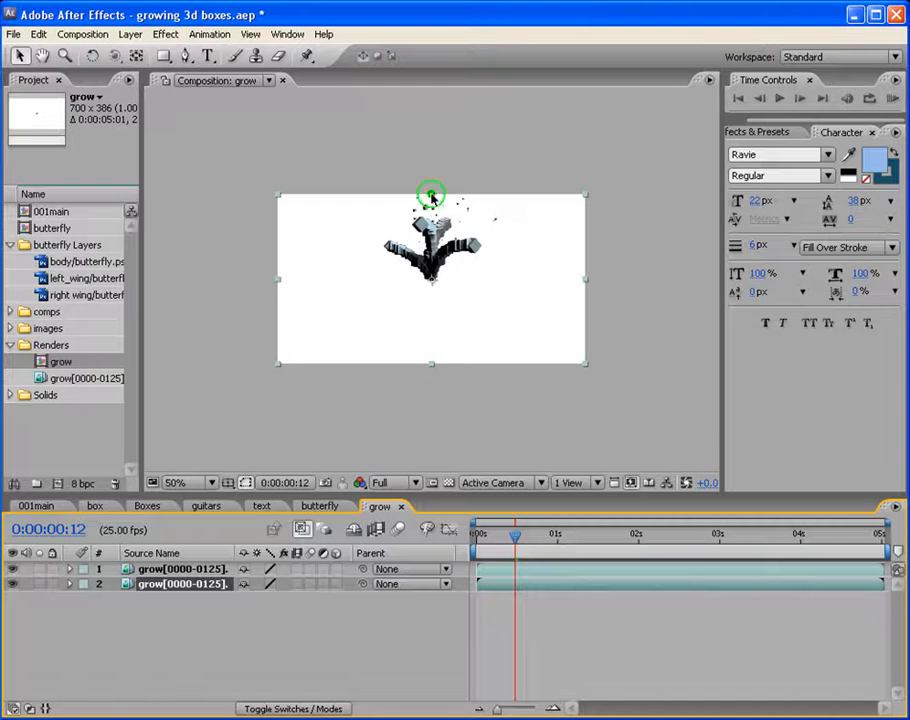
pyautogui.moveTo(431, 196); pyautogui.dragTo(430, 364)
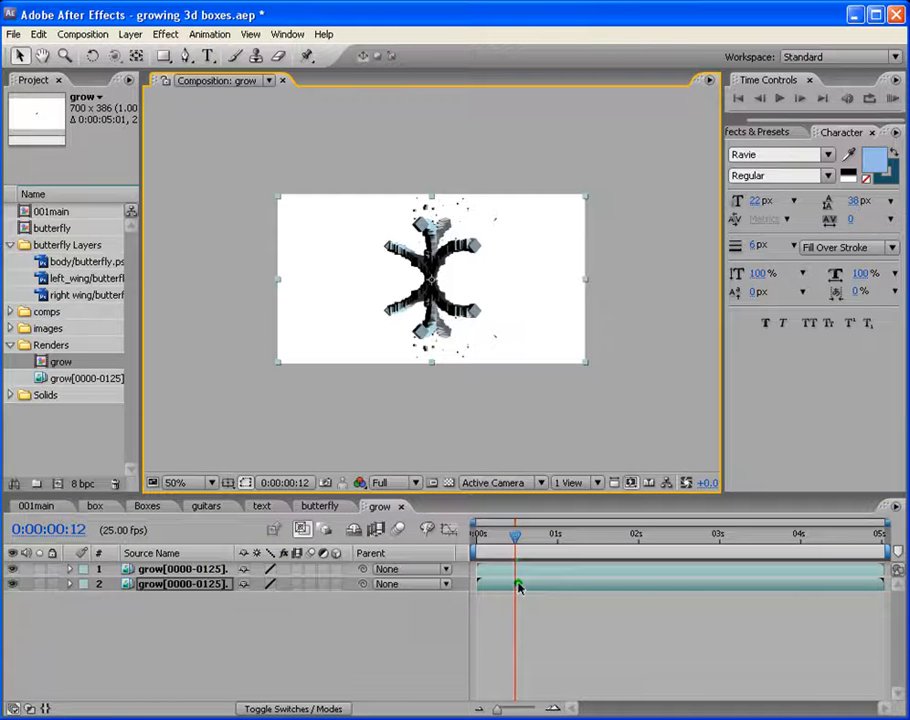
# Draw a rectangular mask over the upper half of the flipped layer and set its mode to Subtract.
pyautogui.click(163, 56)
pyautogui.moveTo(228, 169); pyautogui.dragTo(573, 284)
pyautogui.moveTo(600, 285); pyautogui.dragTo(647, 284)
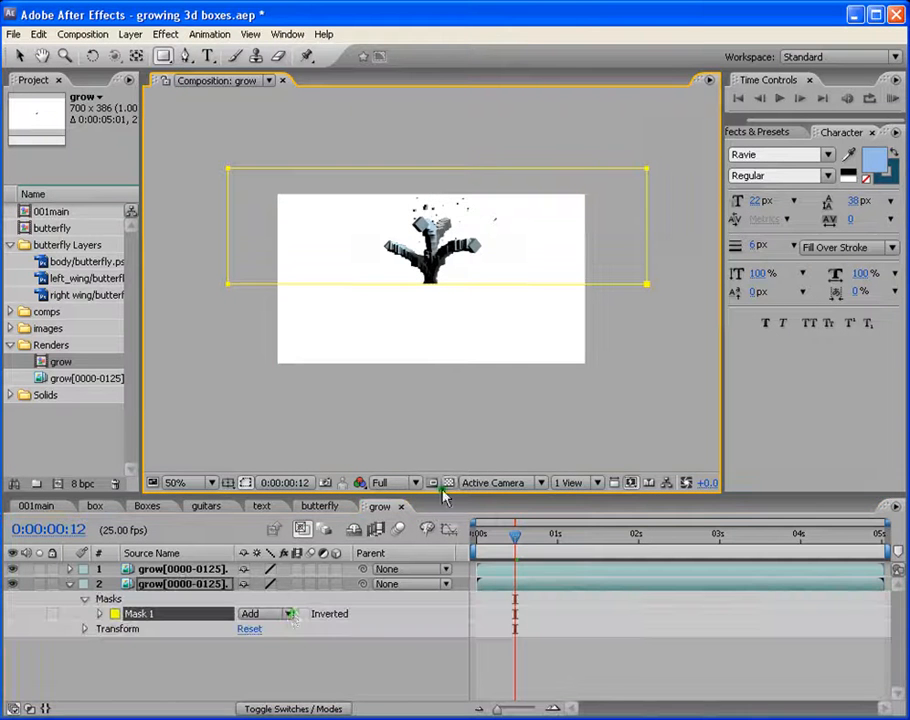
pyautogui.click(268, 612)
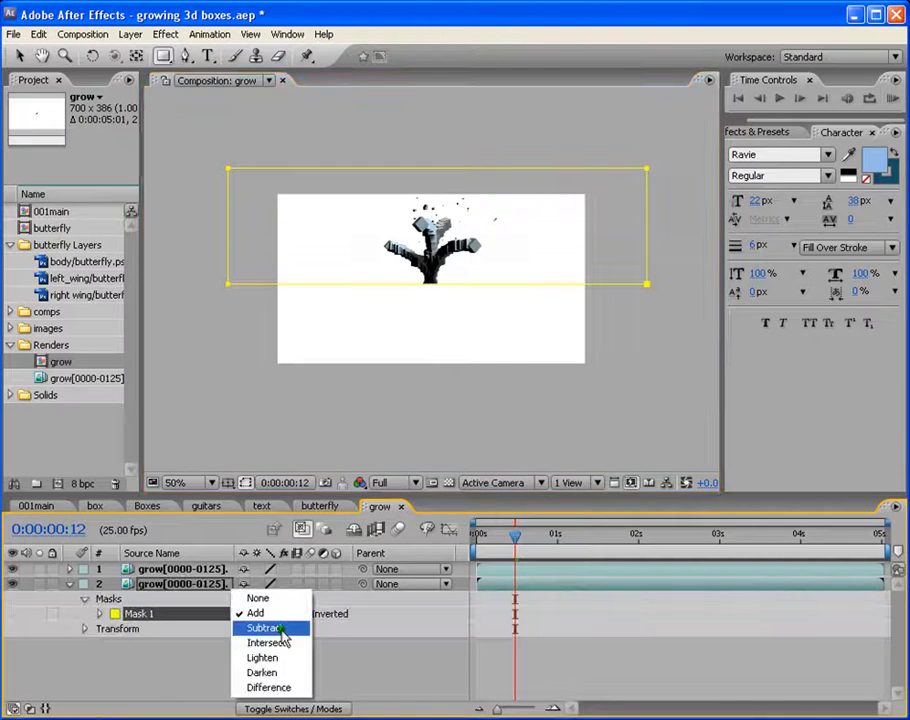
pyautogui.click(281, 629)
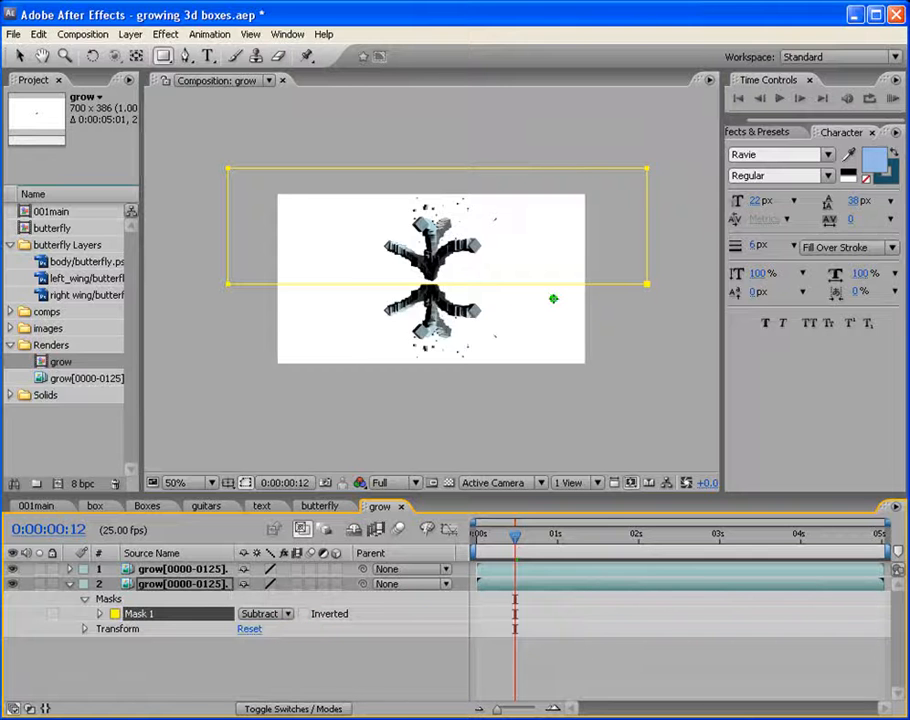
# Raise the mask's lower edge slightly to close the gap at the base of the boxes, and fit the composition in the viewer.
pyautogui.press('.')
pyautogui.scroll(-1, 488, 323)
pyautogui.click(20, 57)
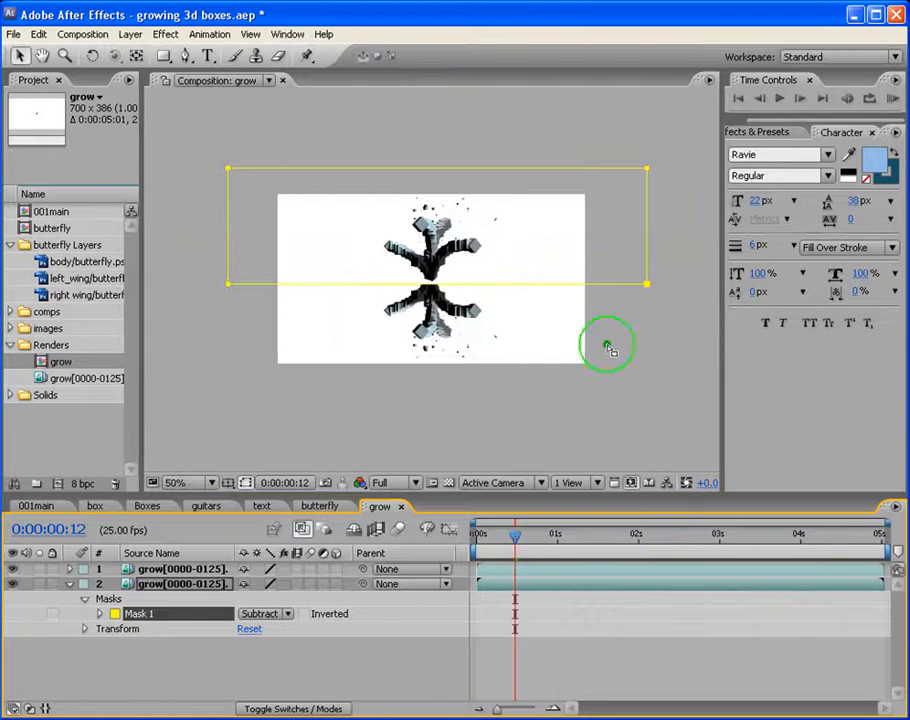
pyautogui.click(647, 286)
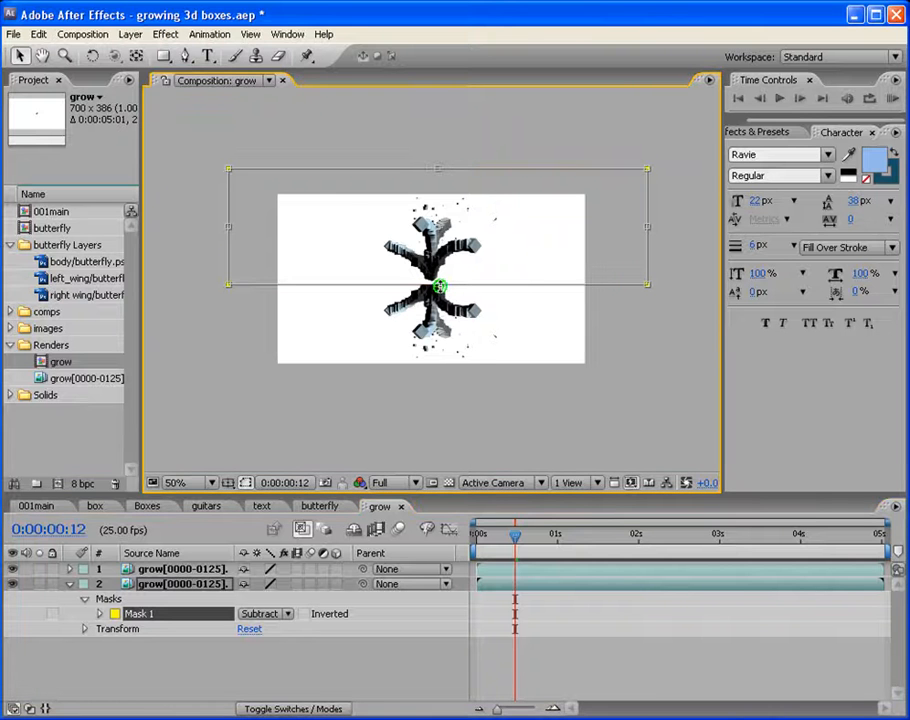
pyautogui.moveTo(439, 286); pyautogui.dragTo(440, 282)
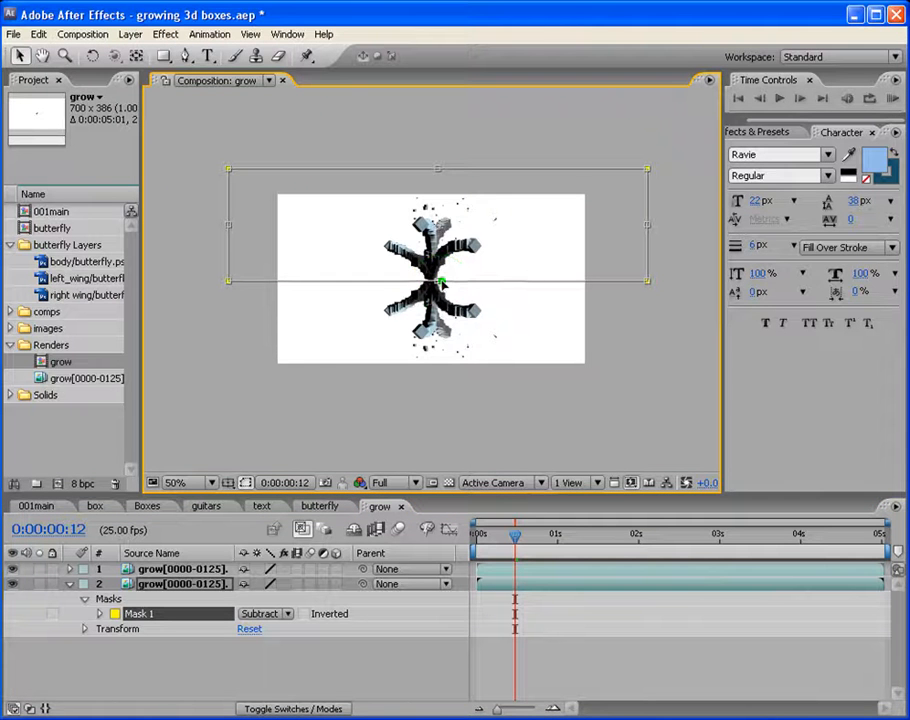
pyautogui.click(203, 483)
pyautogui.click(205, 515)
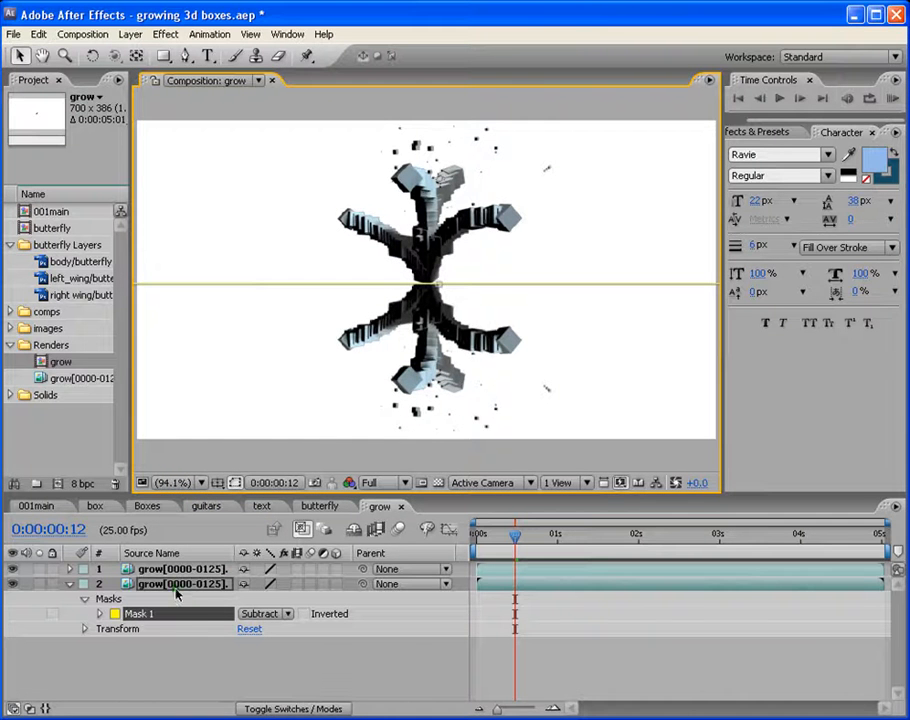
# Set the flipped layer's opacity to 50% and check the reflection through to 0:00:01:06.
pyautogui.click(172, 660)
pyautogui.click(187, 584)
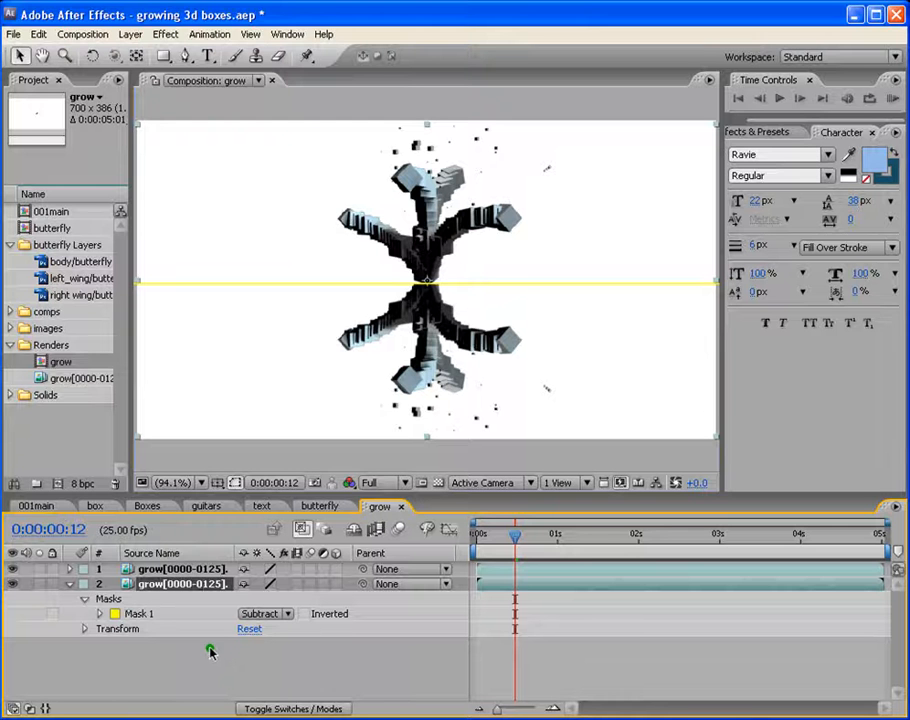
pyautogui.press('t')
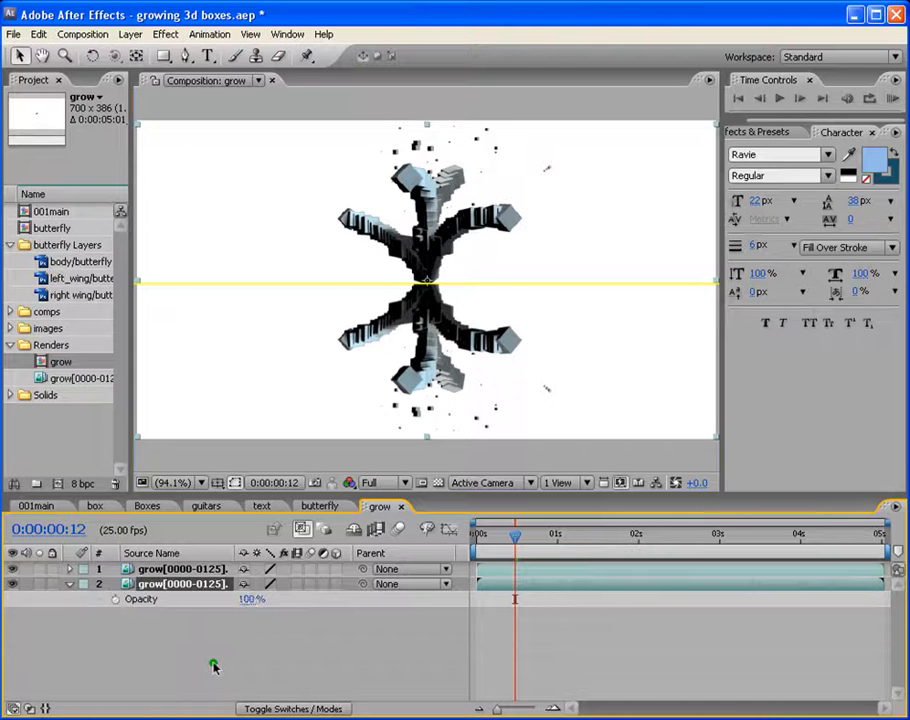
pyautogui.click(248, 600)
pyautogui.write('50')
pyautogui.press('Return')
pyautogui.click(579, 651)
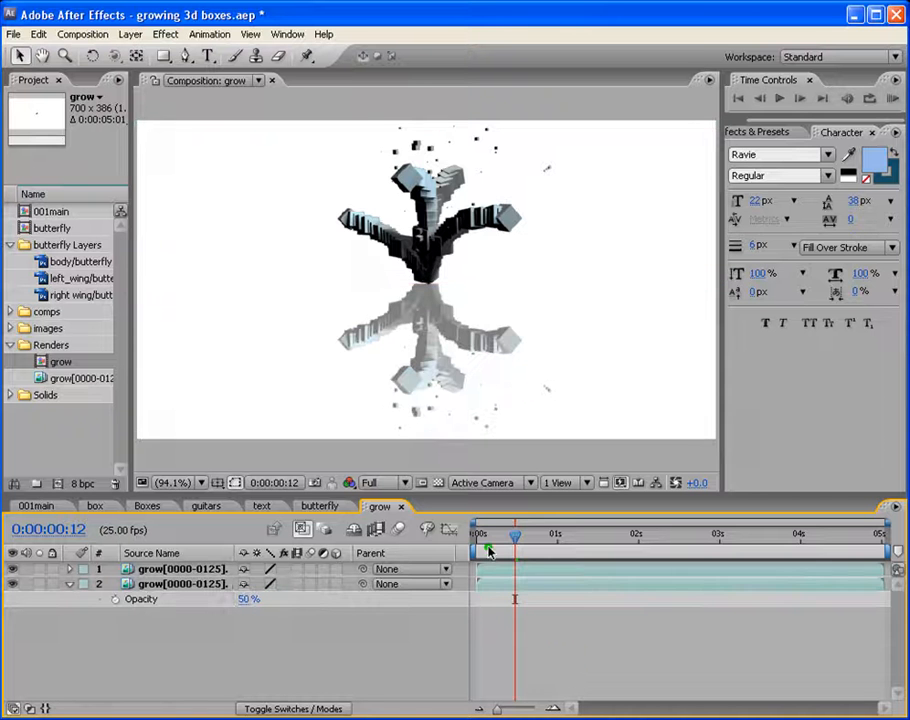
pyautogui.moveTo(488, 551); pyautogui.dragTo(577, 540)
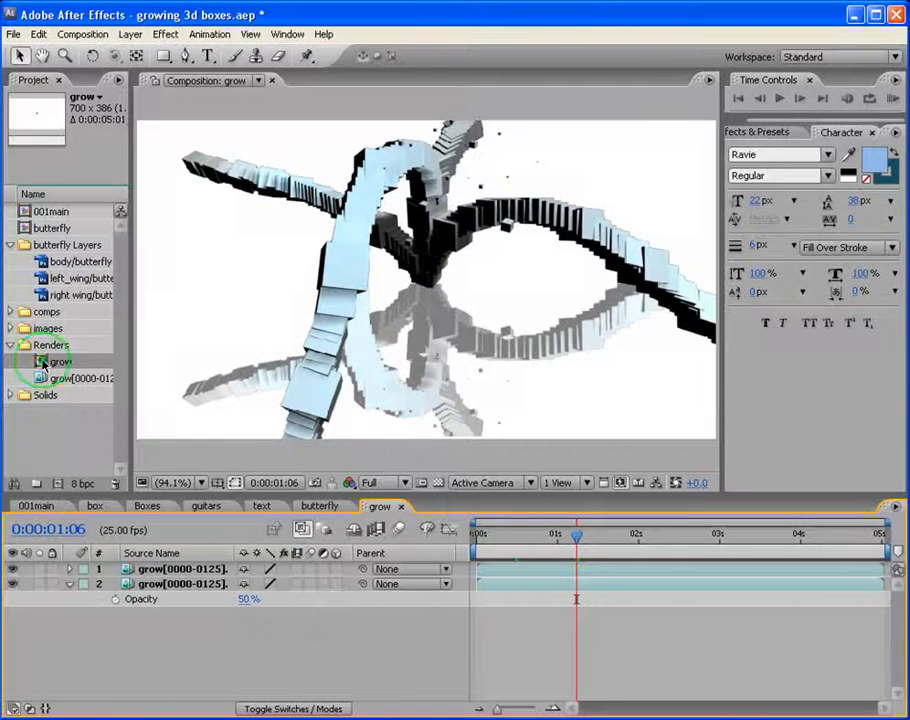
# Nest the grow composition in a new composition of its own and go to 0:00:00:13.
pyautogui.click(28, 372)
pyautogui.moveTo(58, 484); pyautogui.dragTo(58, 484)
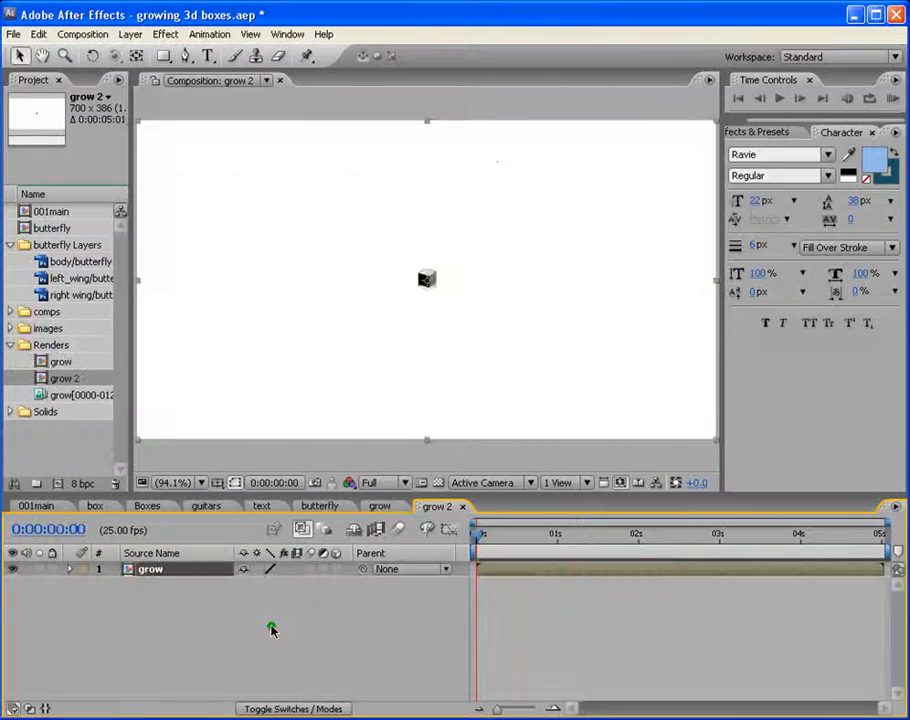
pyautogui.moveTo(480, 537); pyautogui.dragTo(518, 534)
# Close the butterfly, text, guitars, Boxes, box and 001main compositions, leaving only grow and grow 2 open.
pyautogui.click(306, 506)
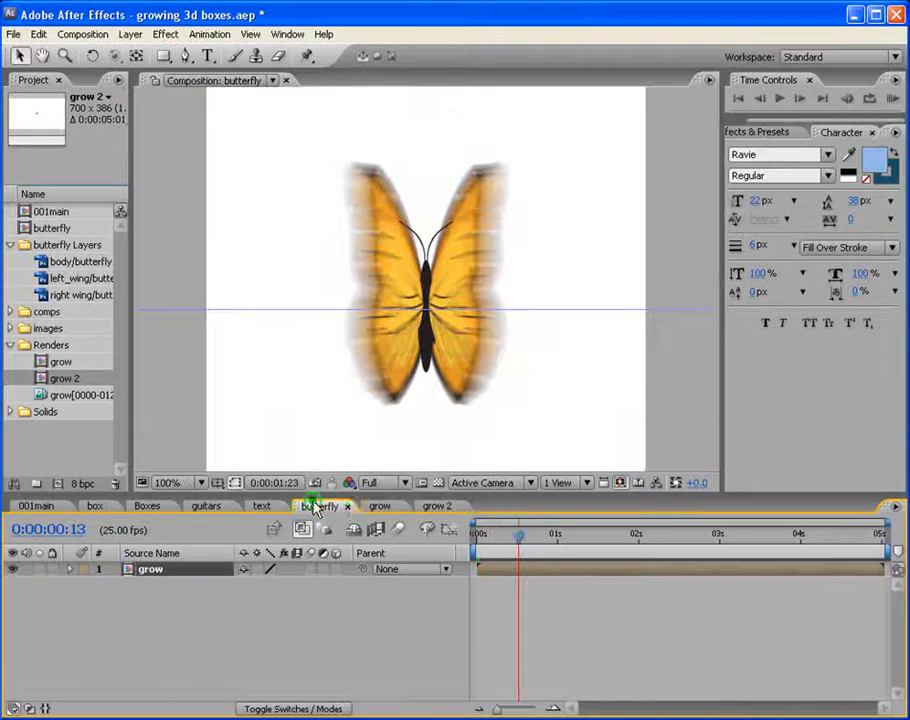
pyautogui.click(345, 506)
pyautogui.click(276, 507)
pyautogui.click(279, 506)
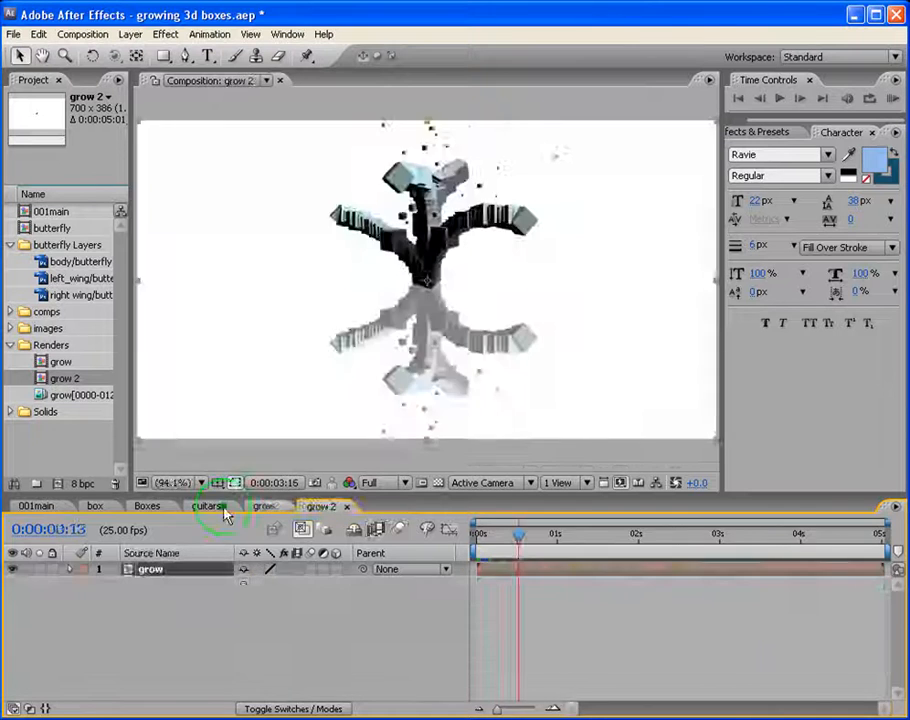
pyautogui.click(222, 508)
pyautogui.click(168, 507)
pyautogui.click(170, 507)
pyautogui.click(114, 508)
pyautogui.click(126, 508)
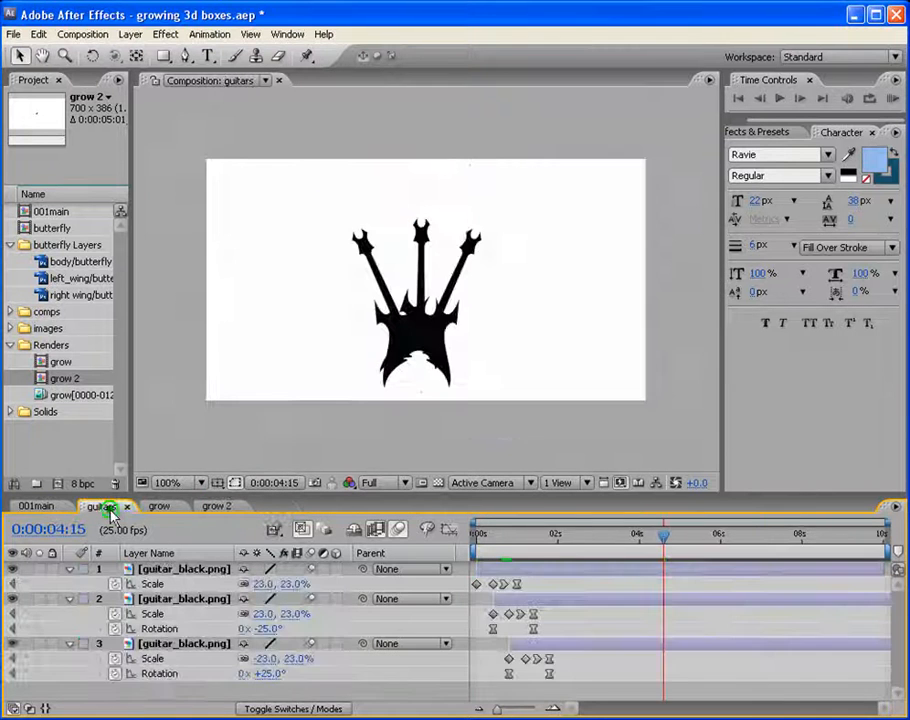
pyautogui.click(127, 507)
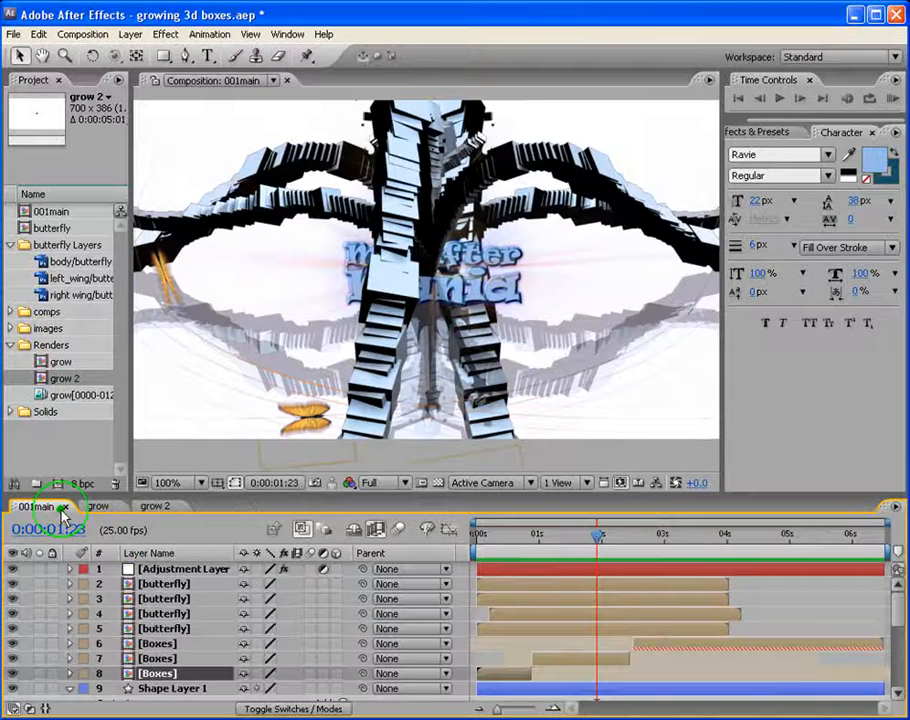
pyautogui.click(66, 507)
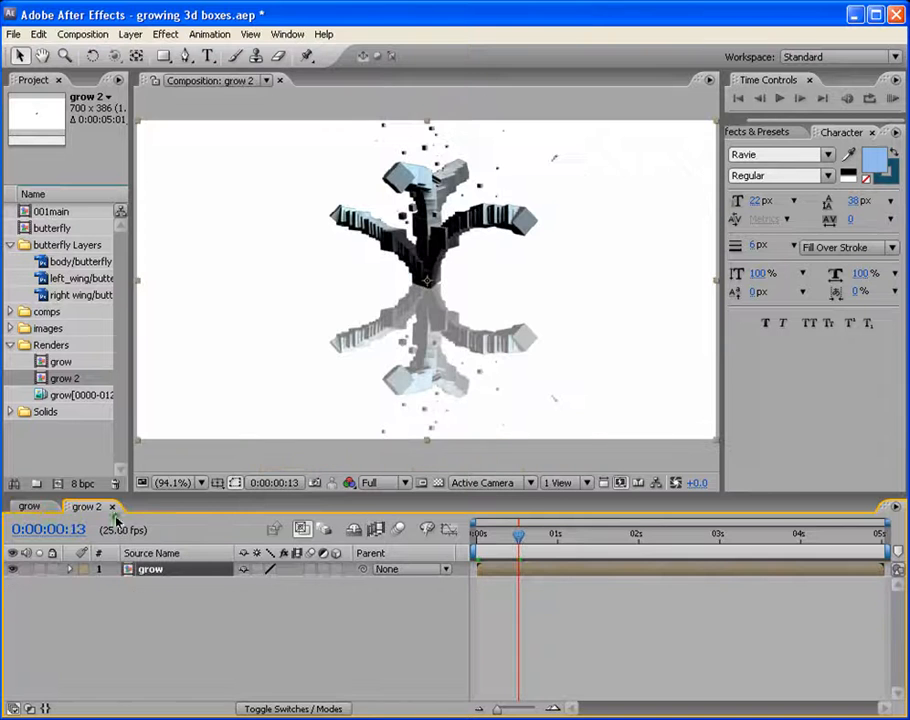
# Duplicate the grow layer in grow 2, flip the copy horizontally to mirror the boxes, and check the result through to 0:00:00:22.
pyautogui.click(29, 506)
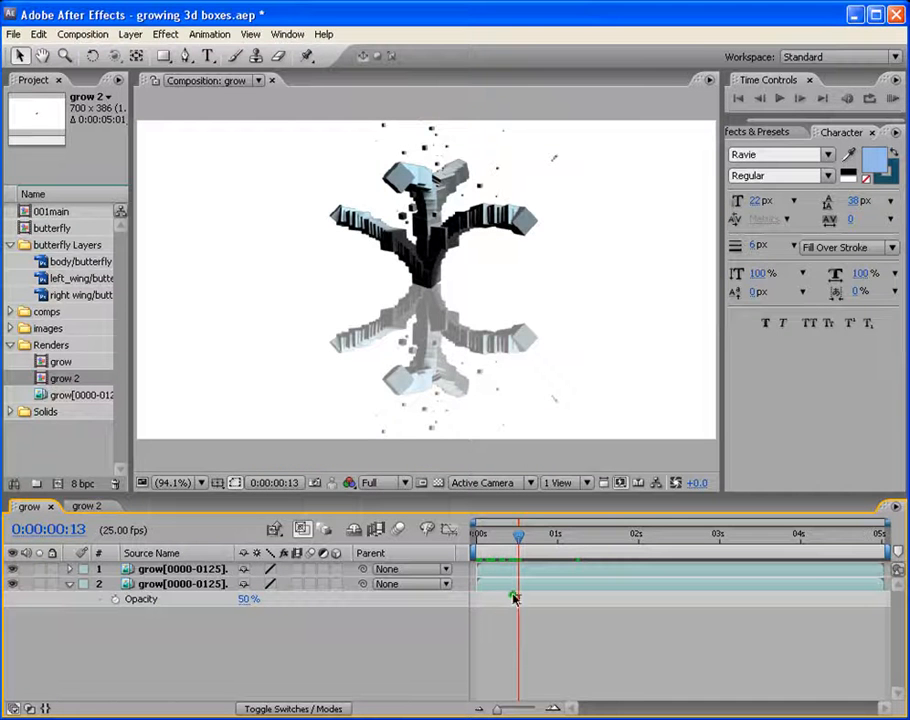
pyautogui.click(85, 506)
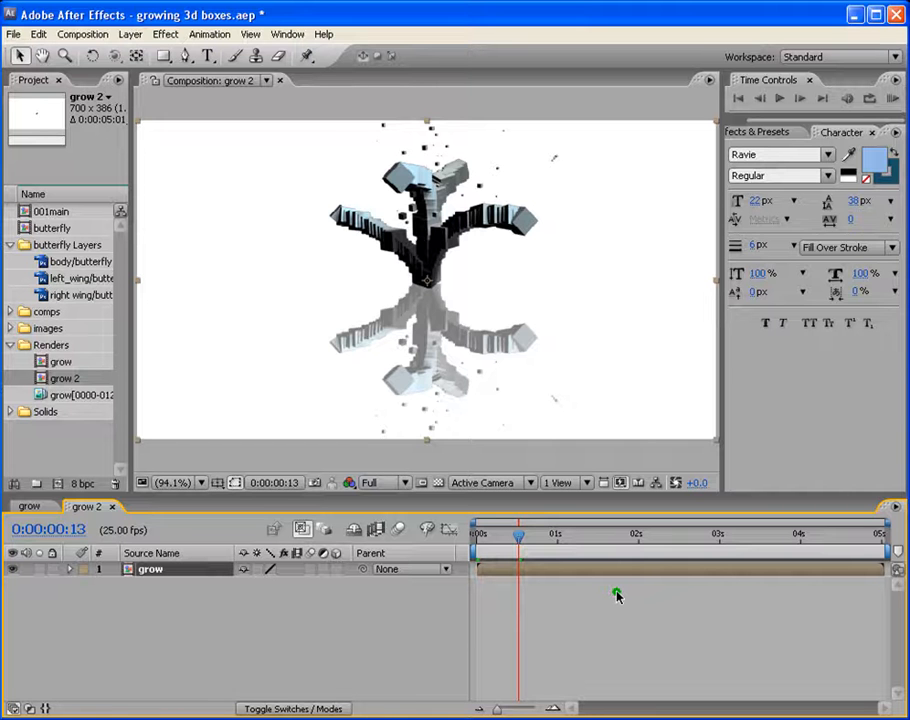
pyautogui.hotkey('ctrl', 'd')
pyautogui.click(534, 536)
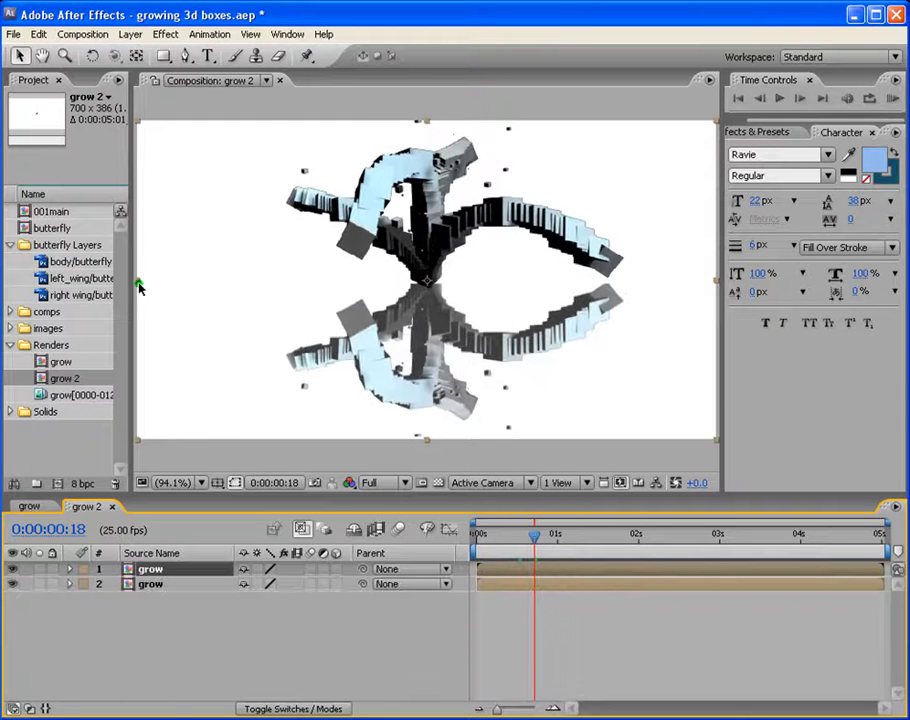
pyautogui.moveTo(138, 283); pyautogui.dragTo(716, 276)
pyautogui.moveTo(534, 536)
pyautogui.mouseDown()
pyautogui.moveTo(760, 550)
pyautogui.moveTo(552, 558)
pyautogui.moveTo(520, 533)
pyautogui.moveTo(577, 540)
pyautogui.moveTo(548, 536)
pyautogui.mouseUp()
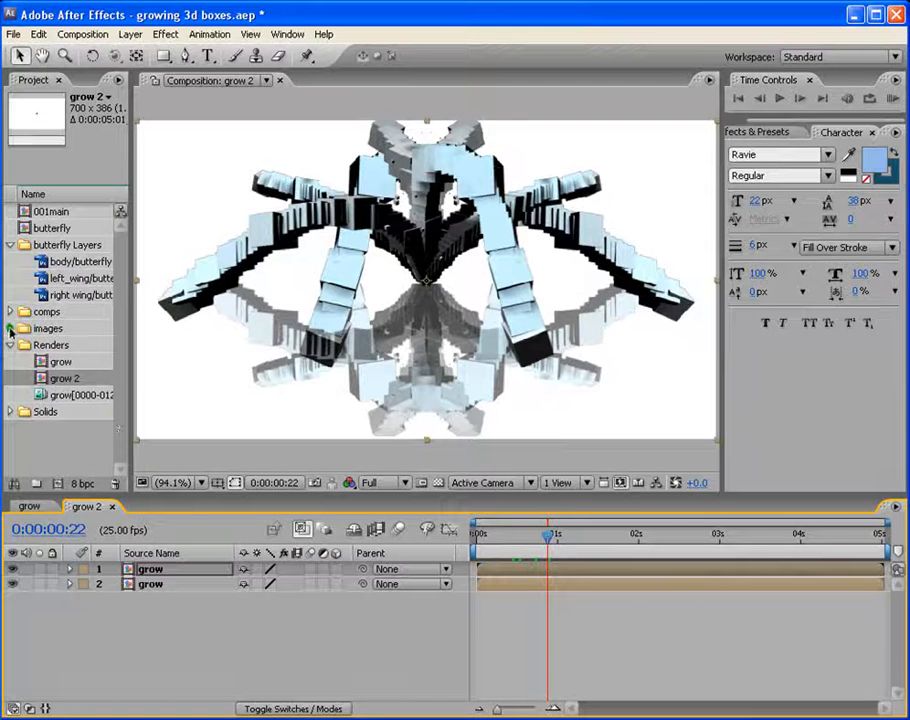
# Create a new composition from guitar_black.png in the images folder and scale the guitar layer down to 68%.
pyautogui.click(10, 328)
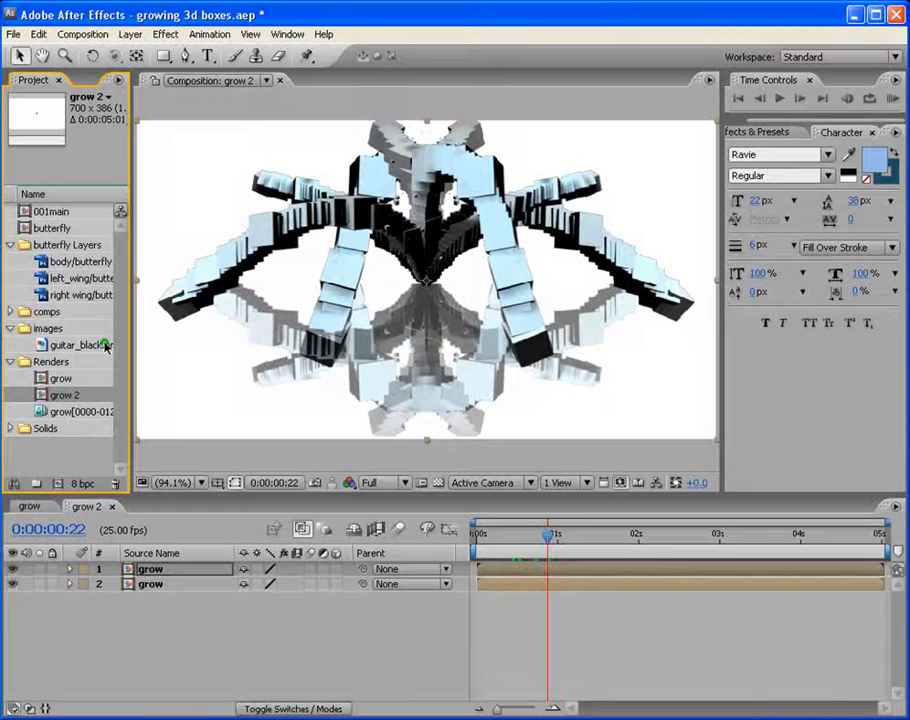
pyautogui.moveTo(105, 345); pyautogui.dragTo(60, 483)
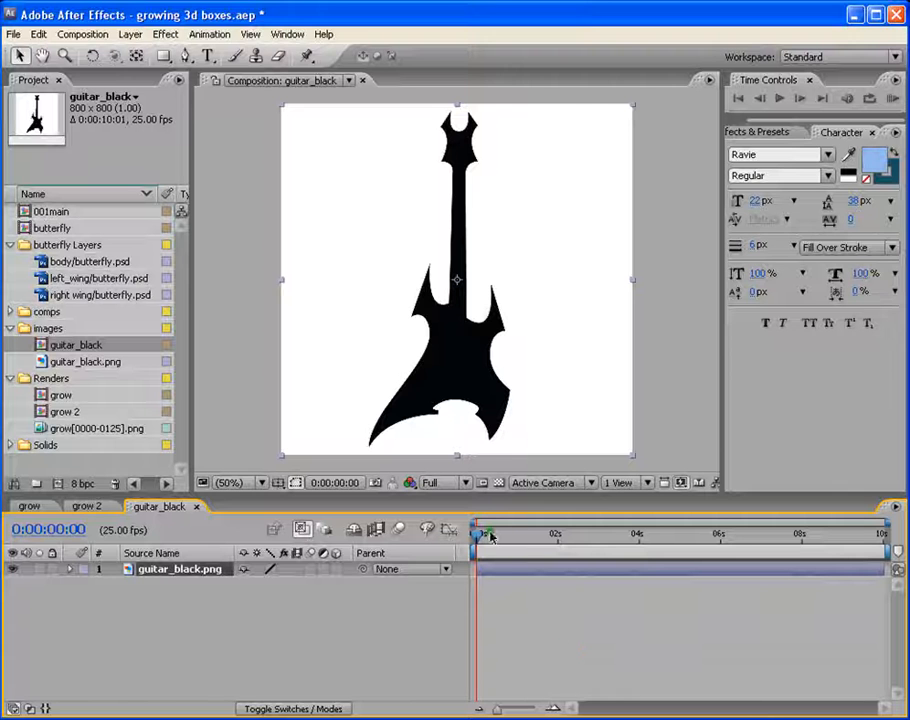
pyautogui.moveTo(478, 537)
pyautogui.mouseDown()
pyautogui.moveTo(510, 534)
pyautogui.moveTo(476, 534)
pyautogui.mouseUp()
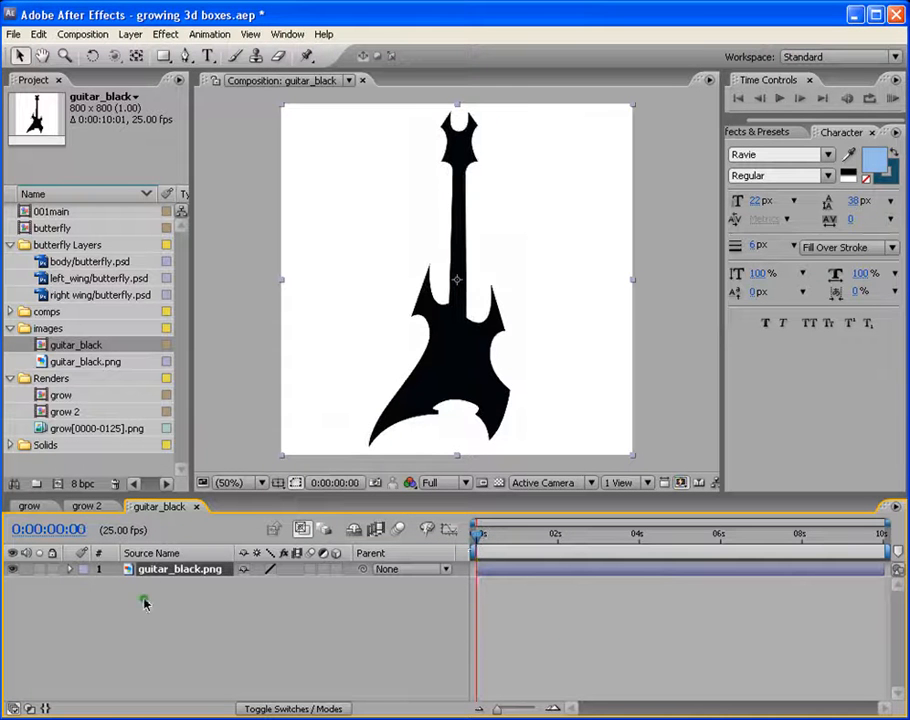
pyautogui.press('s')
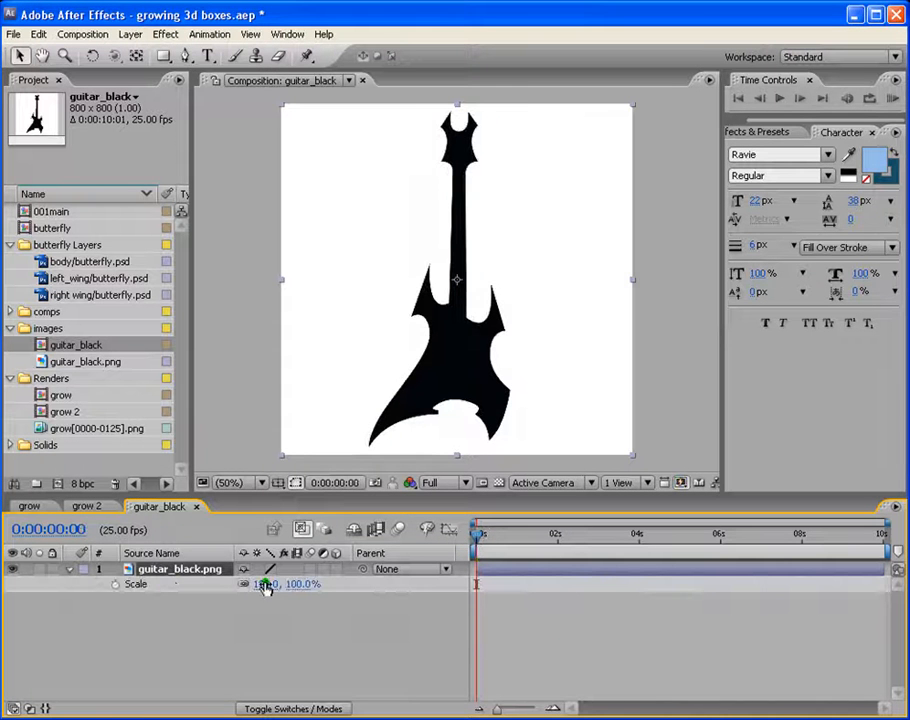
pyautogui.moveTo(264, 585); pyautogui.dragTo(215, 585)
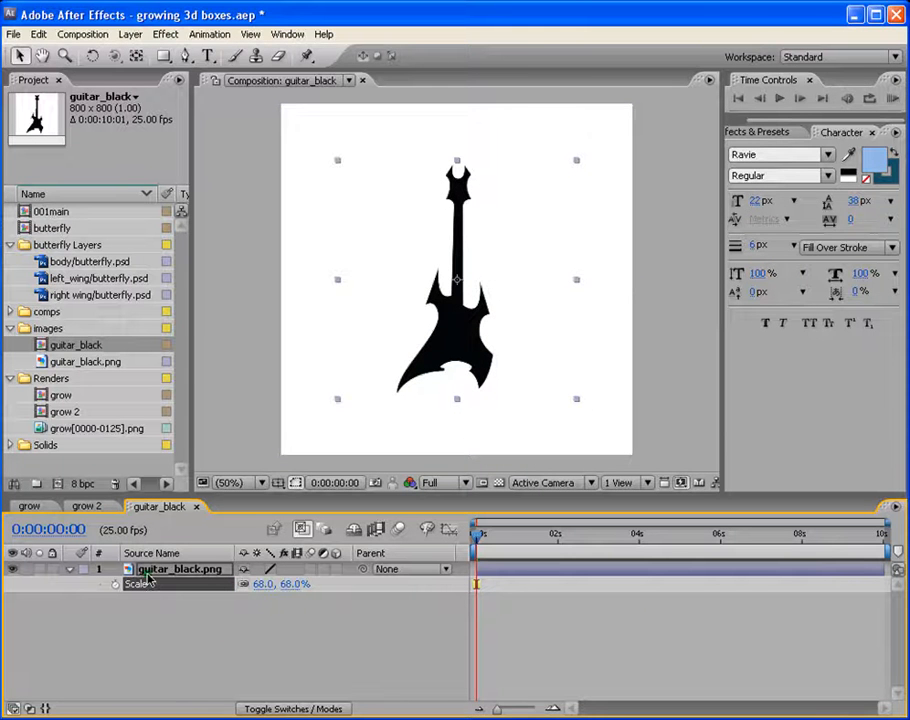
# Set the guitar layer's anchor point to 400, 760 at its base and move the guitar back down into the frame.
pyautogui.press('a')
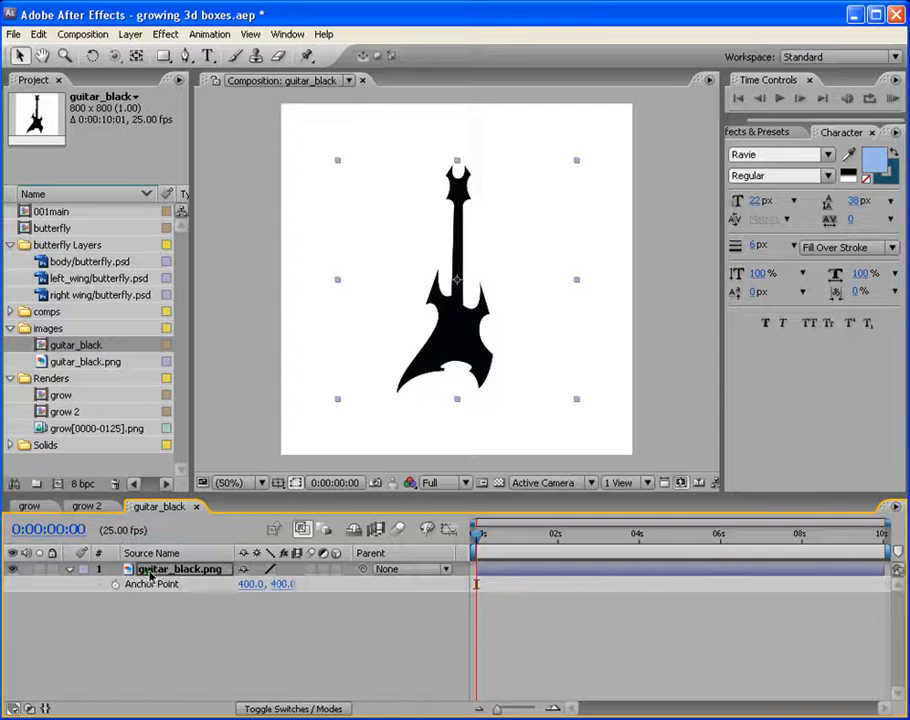
pyautogui.moveTo(290, 583); pyautogui.dragTo(657, 517)
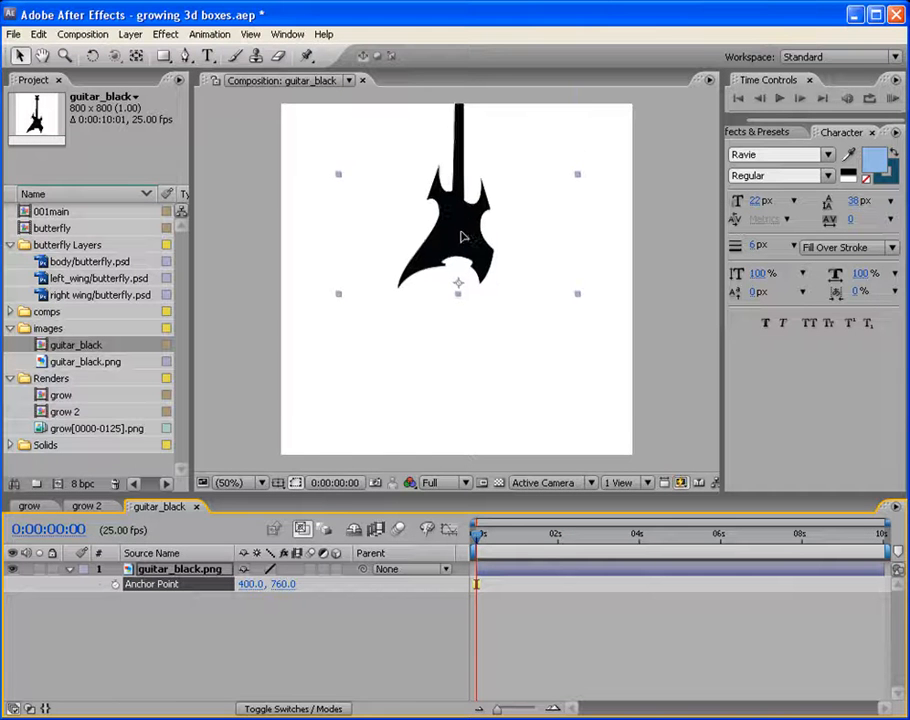
pyautogui.moveTo(463, 235); pyautogui.dragTo(468, 329)
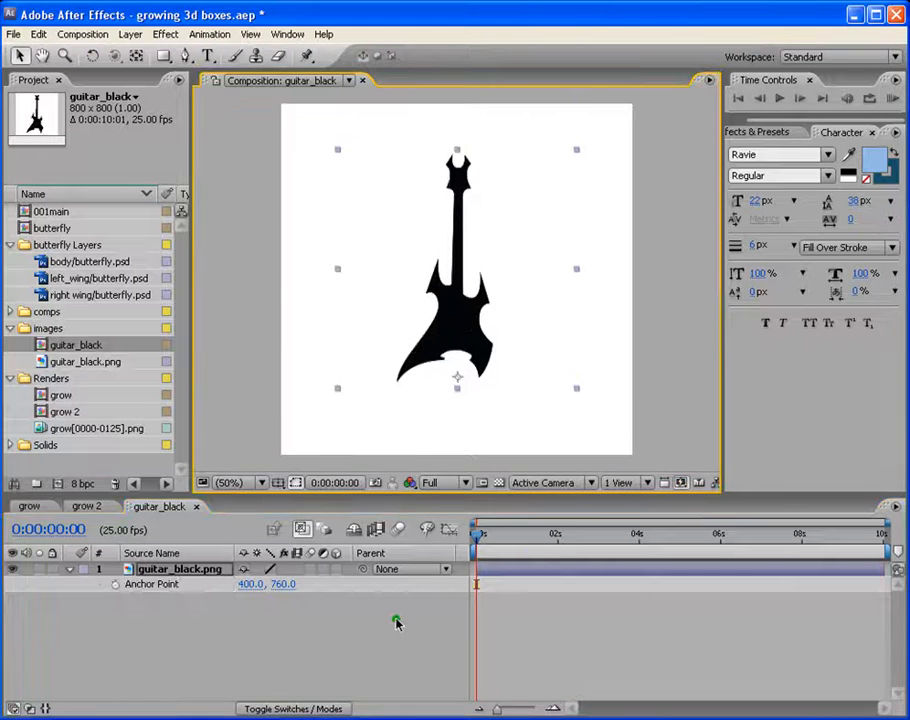
# Set the guitar layer's scale to 70%.
pyautogui.press('s')
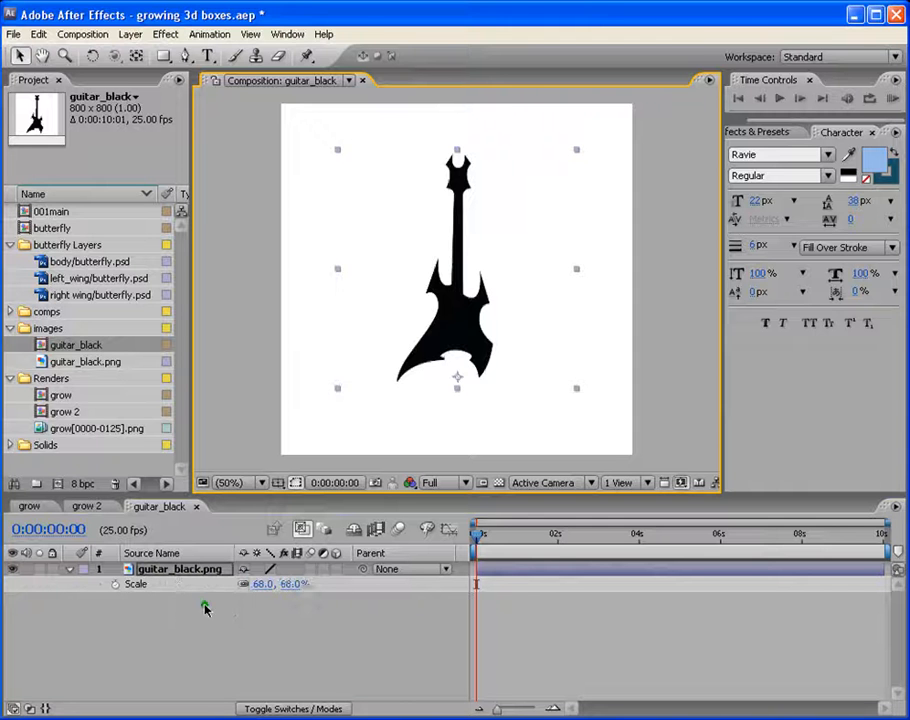
pyautogui.moveTo(290, 583)
pyautogui.mouseDown()
pyautogui.moveTo(240, 583)
pyautogui.moveTo(284, 580)
pyautogui.mouseUp()
pyautogui.click(292, 585)
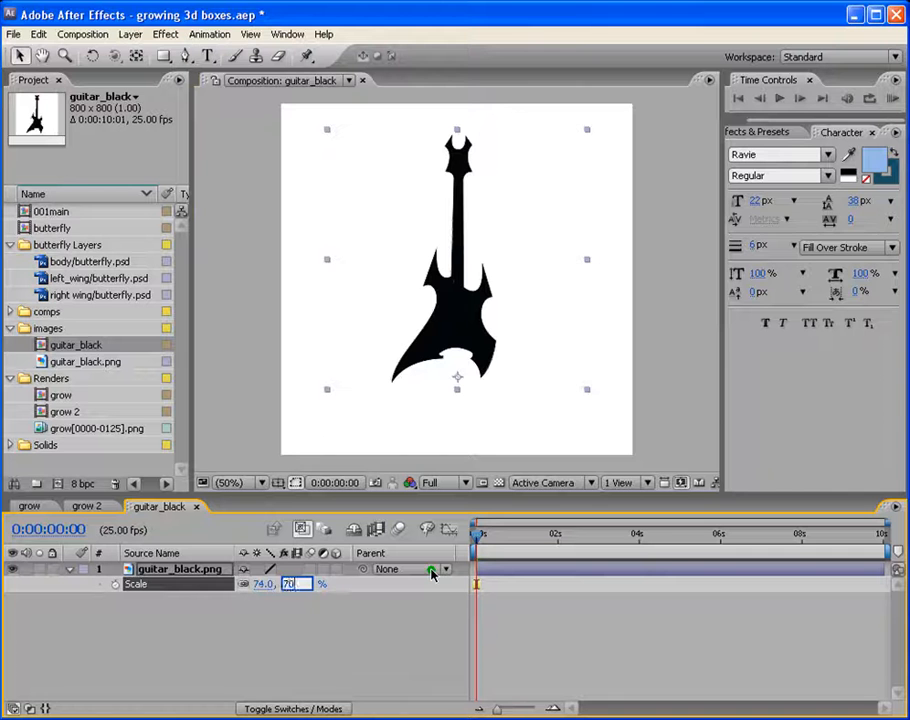
pyautogui.write('70')
pyautogui.press('Return')
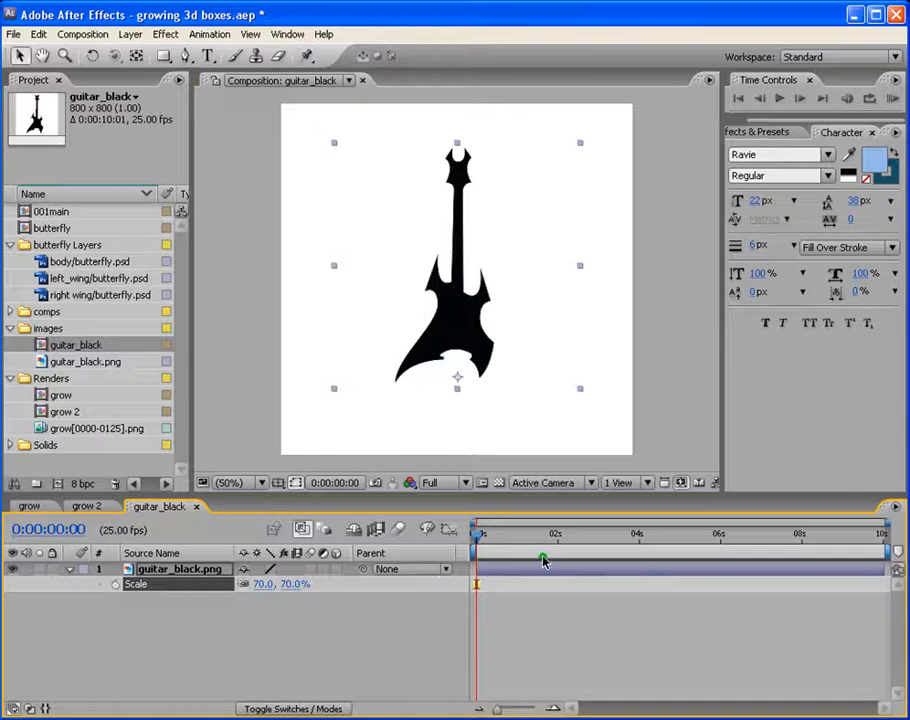
# Set the guitar layer's scale to 0% and add a starting scale keyframe at 0:00:00:00.
pyautogui.click(292, 585)
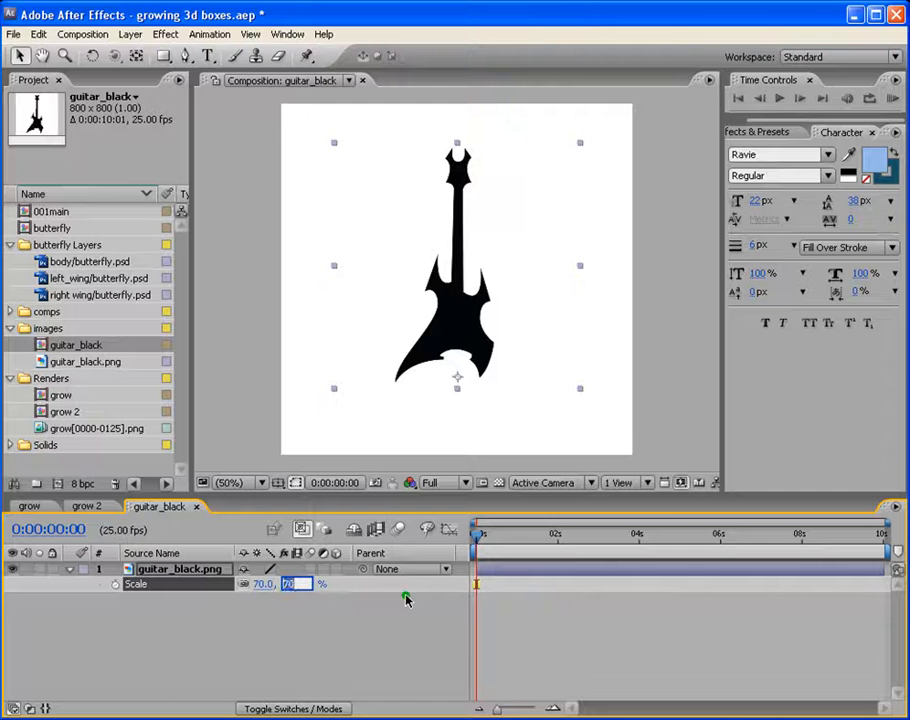
pyautogui.write('0')
pyautogui.press('Return')
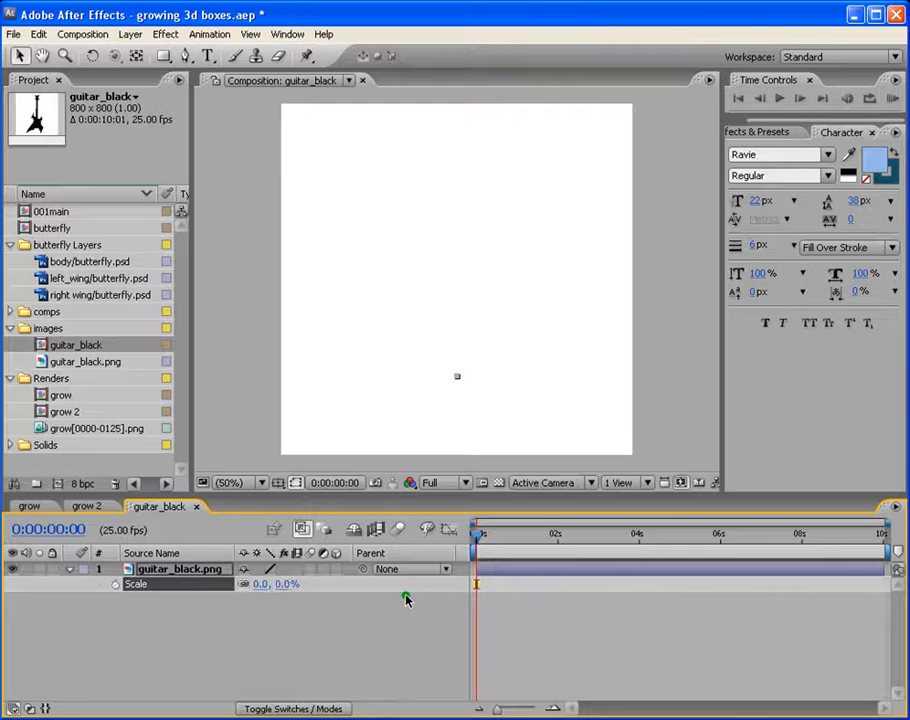
pyautogui.click(116, 585)
# Keyframe the guitar's scale at 78% at 0:00:00:07 and at 60% at 0:00:00:11.
pyautogui.moveTo(475, 540); pyautogui.dragTo(505, 538)
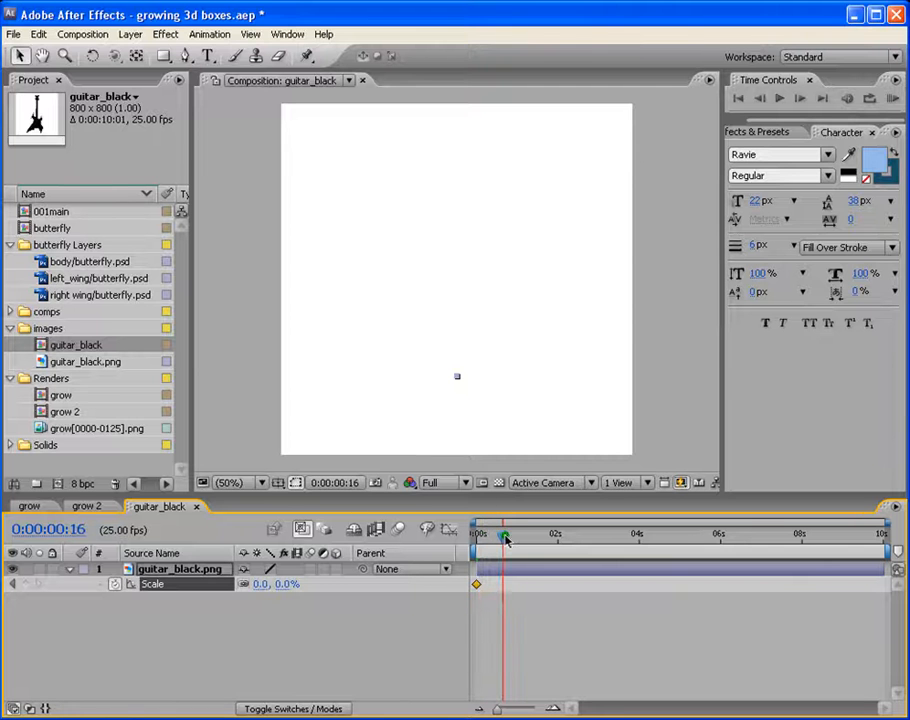
pyautogui.moveTo(498, 709); pyautogui.dragTo(522, 709)
pyautogui.click(511, 538)
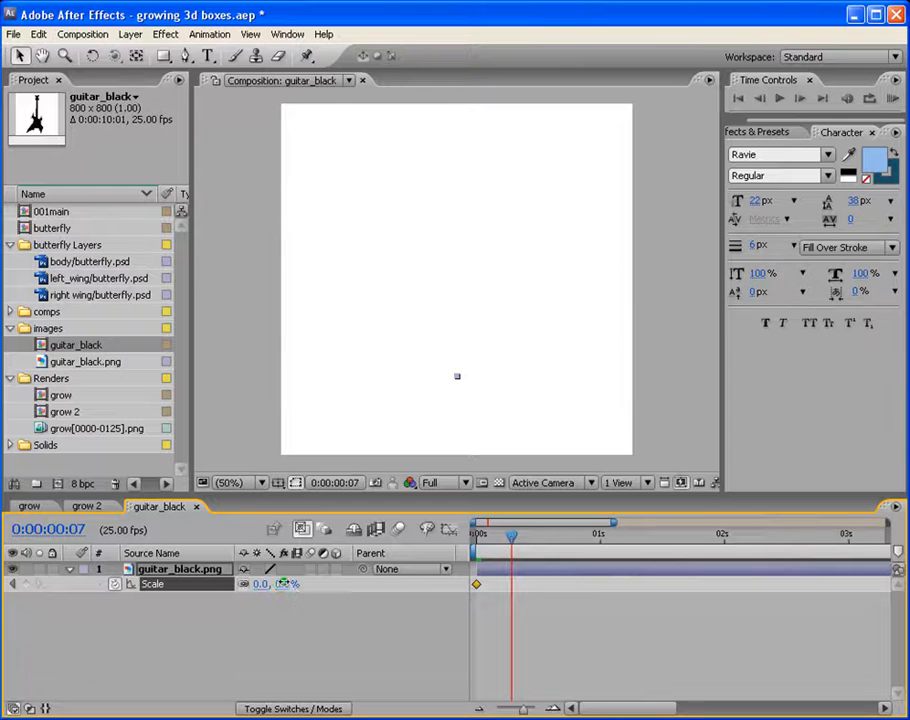
pyautogui.moveTo(284, 584); pyautogui.dragTo(349, 591)
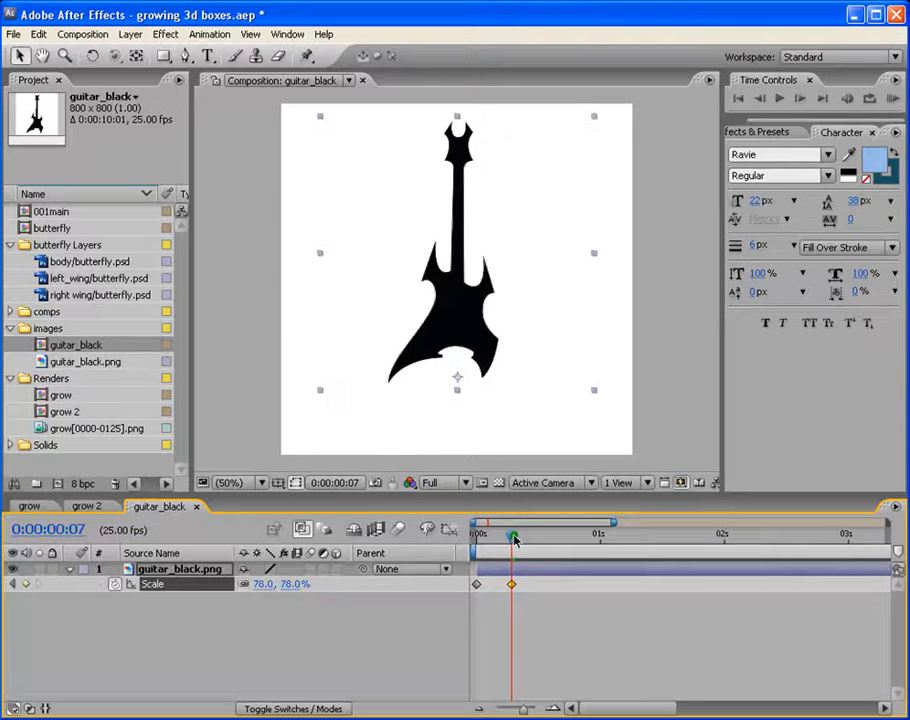
pyautogui.moveTo(512, 538); pyautogui.dragTo(532, 539)
pyautogui.click(291, 586)
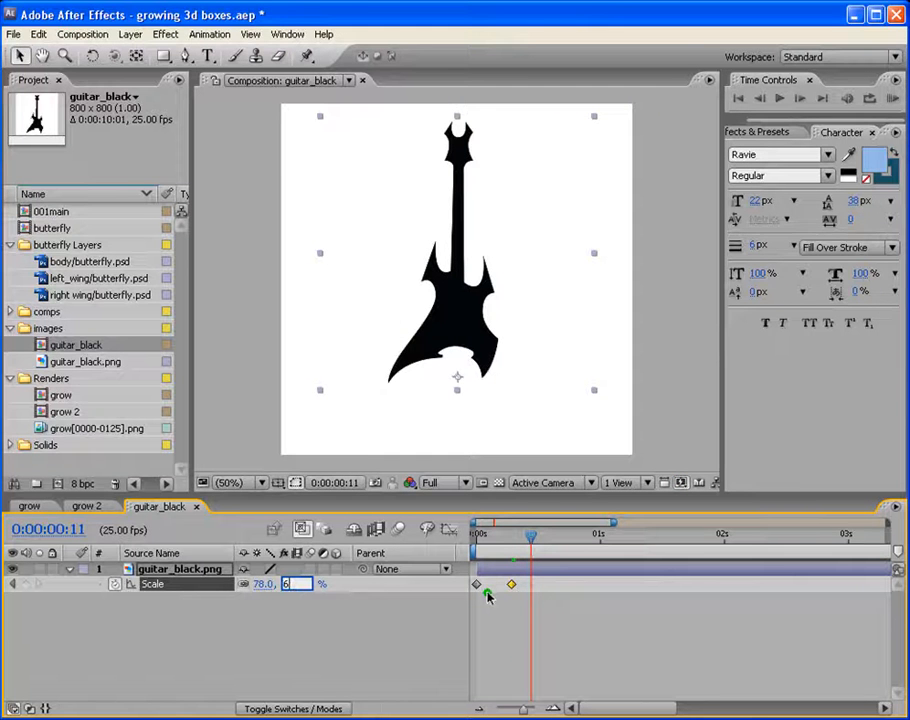
pyautogui.press('Return')
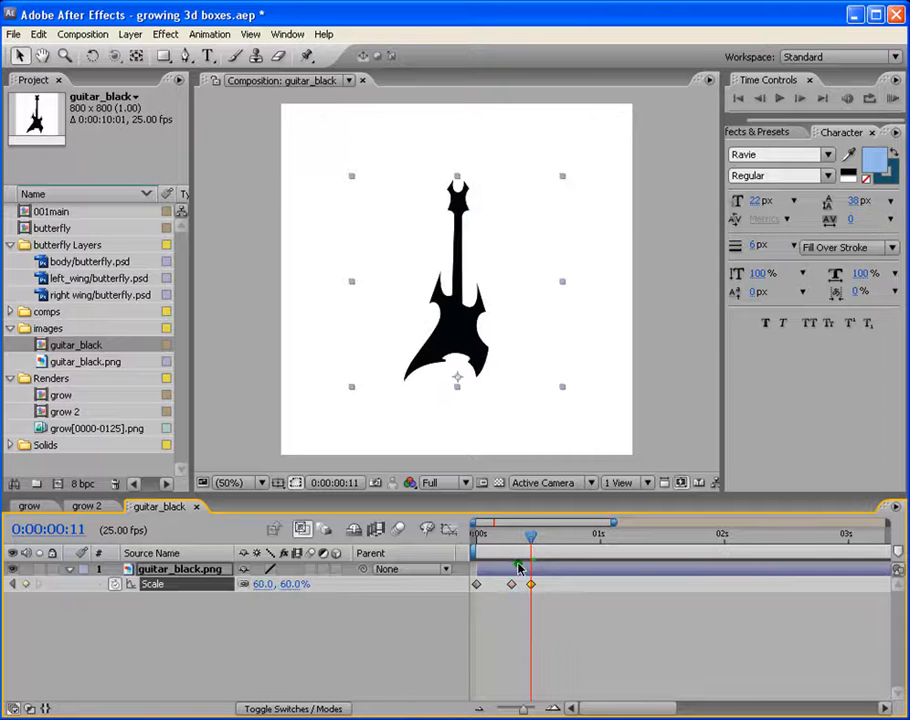
# Scrub through the guitar's growth and end the work area just after the last scale keyframe.
pyautogui.moveTo(480, 533); pyautogui.dragTo(536, 539)
pyautogui.press('n')
pyautogui.press('=')
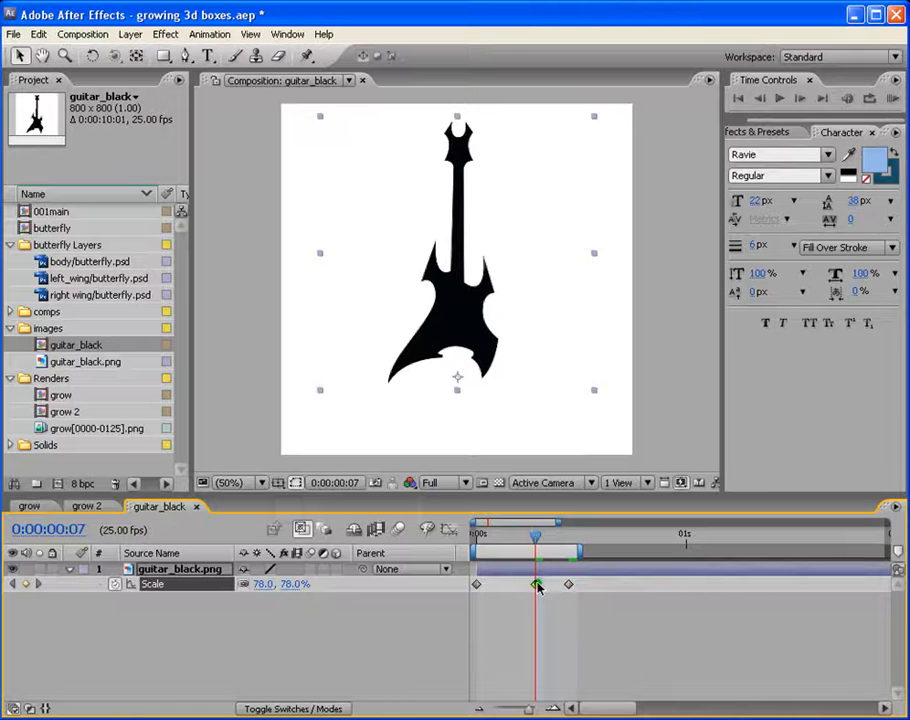
# Apply Easy Ease In to the 78% scale keyframe and preview the guitar animation.
pyautogui.rightClick(537, 585)
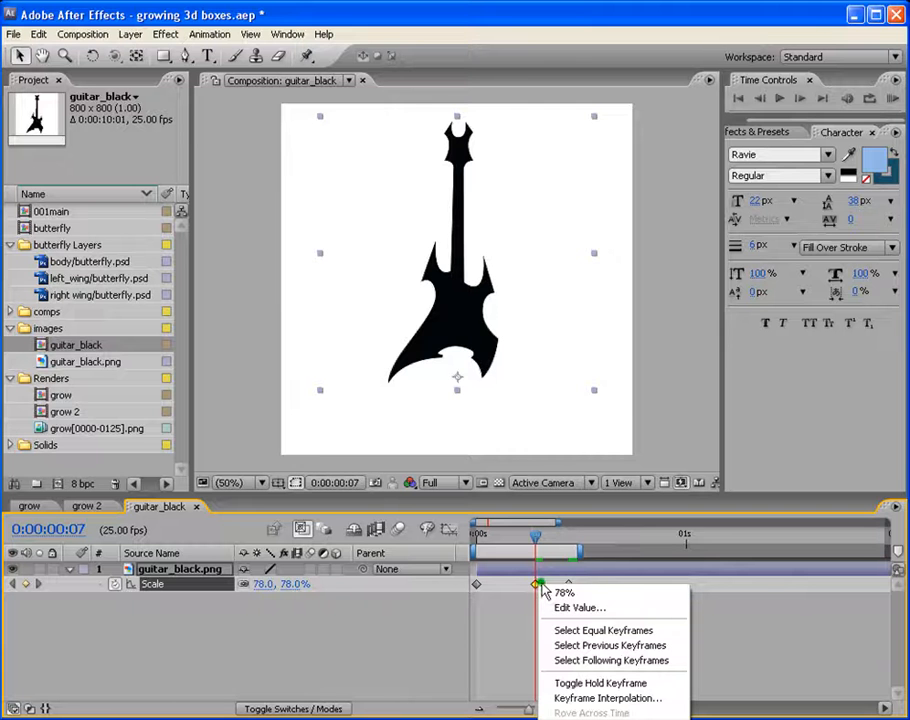
pyautogui.moveTo(580, 718)
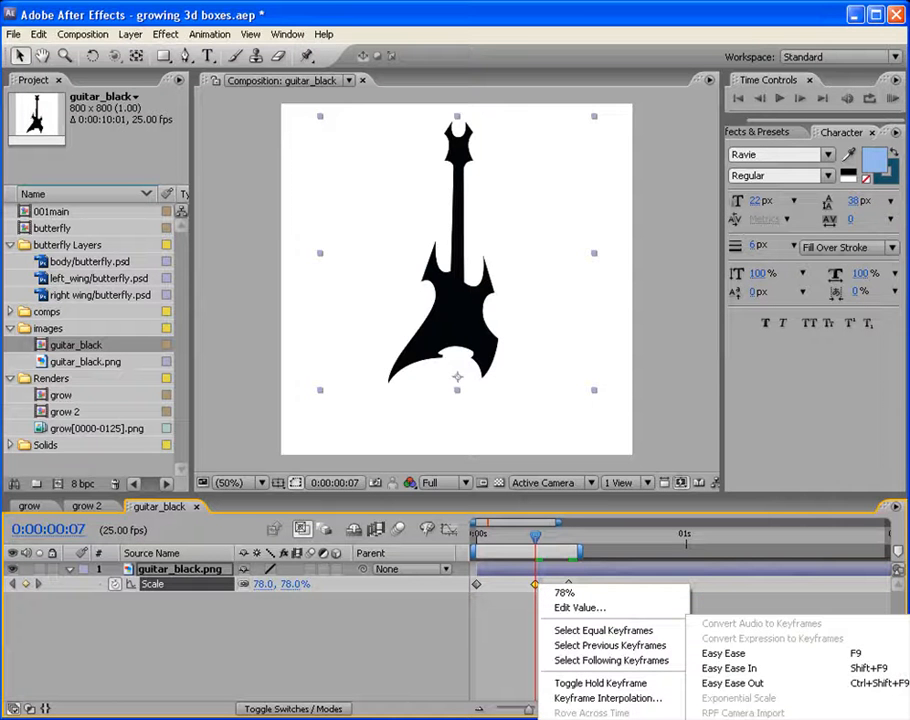
pyautogui.click(748, 668)
pyautogui.click(890, 98)
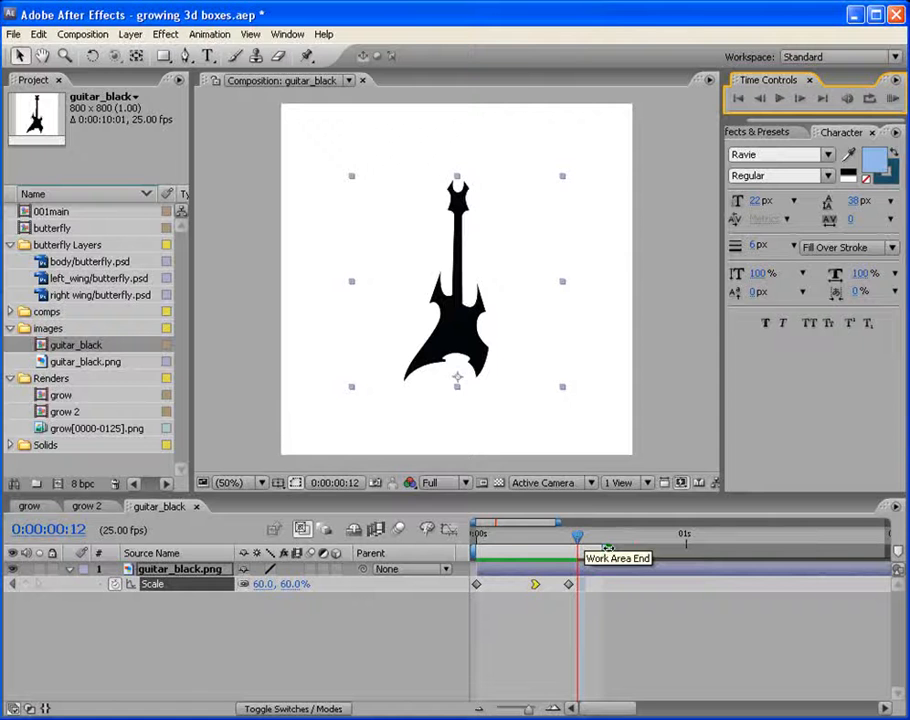
# Shift the last two scale keyframes later, with the final one at 0:00:00:14, extend the work area and preview the animation.
pyautogui.moveTo(593, 601)
pyautogui.mouseDown()
pyautogui.moveTo(563, 603)
pyautogui.moveTo(527, 580)
pyautogui.moveTo(593, 582)
pyautogui.mouseUp()
pyautogui.click(588, 609)
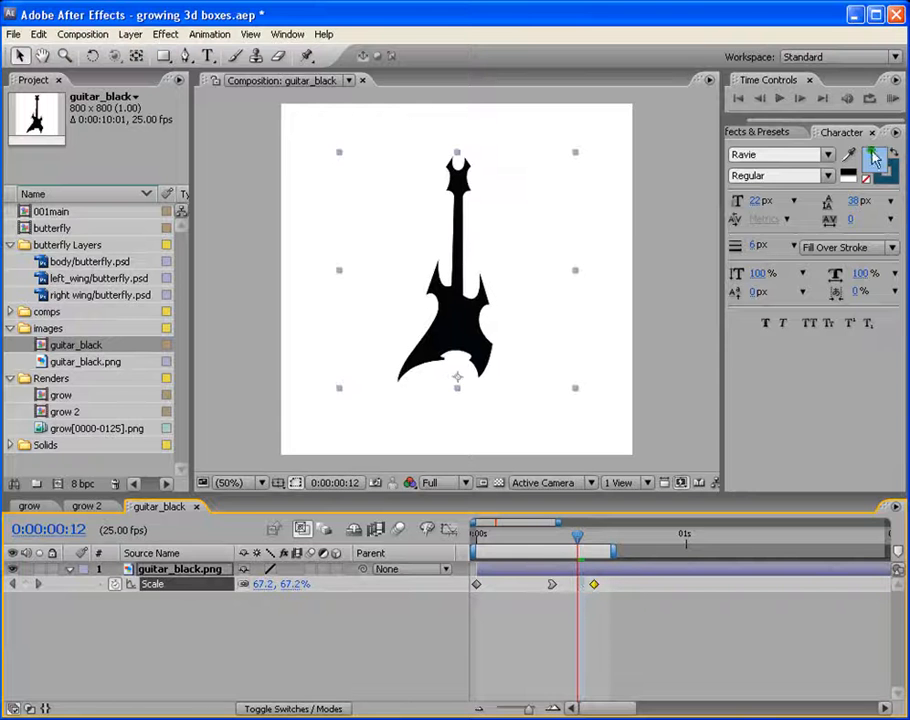
pyautogui.click(891, 99)
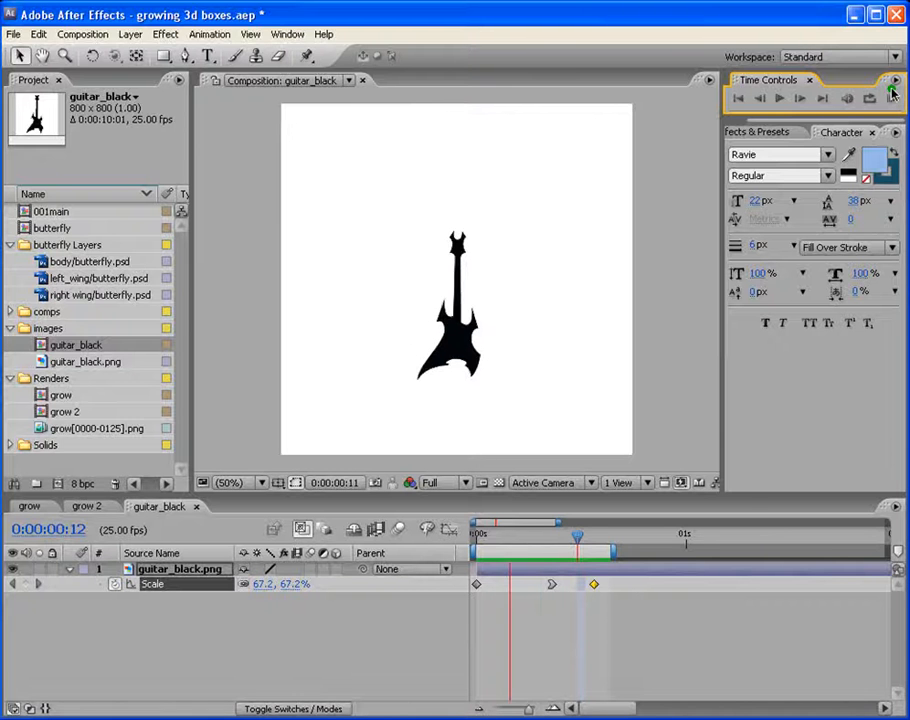
pyautogui.click(893, 92)
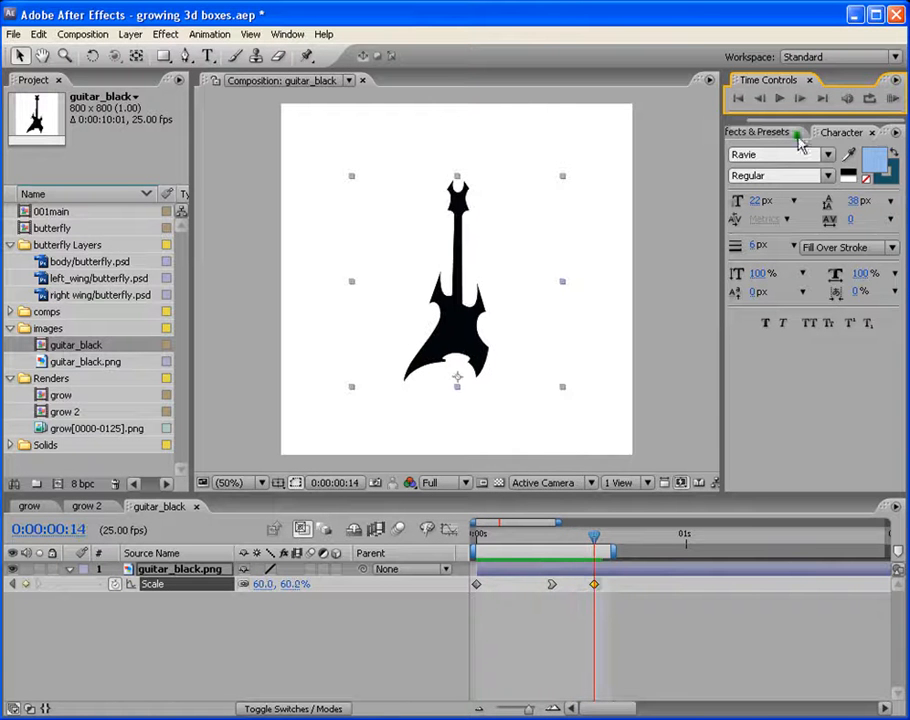
pyautogui.click(69, 569)
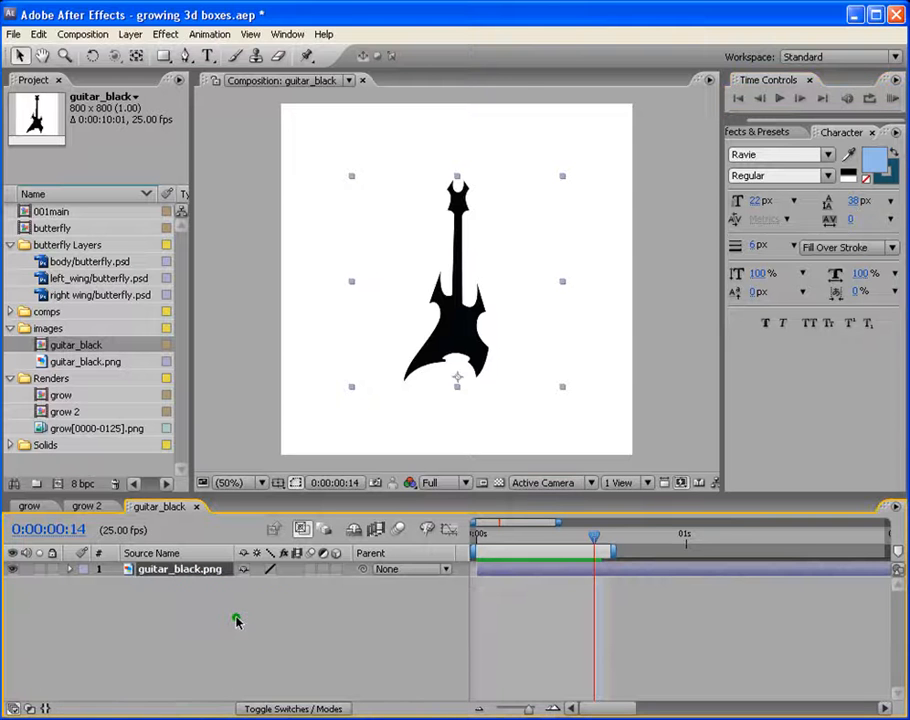
# Duplicate the guitar layer and show the scale keyframes of both copies.
pyautogui.hotkey('ctrl', 'd')
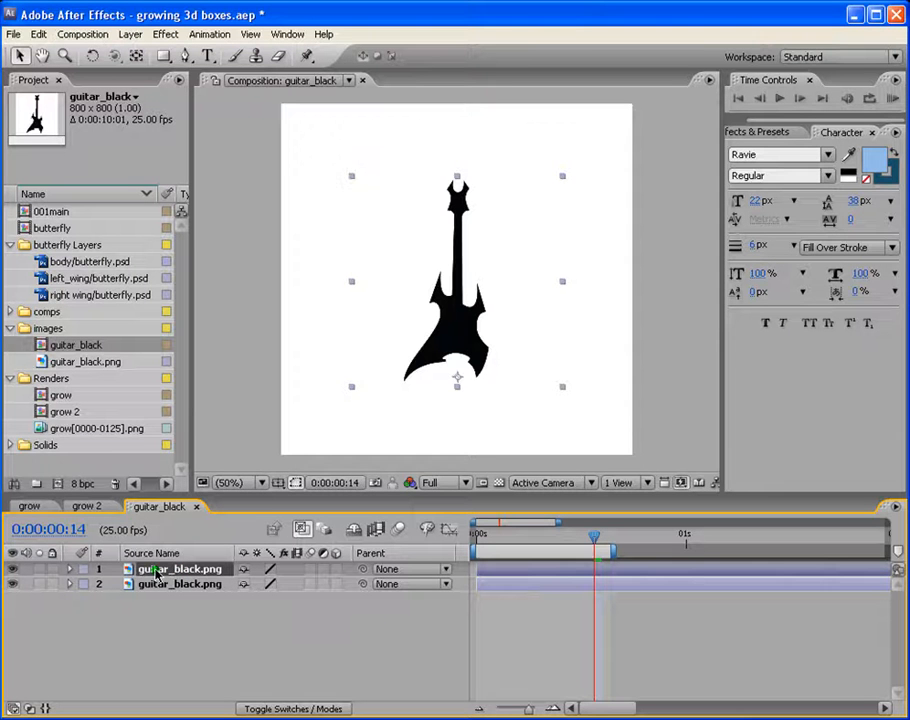
pyautogui.press('s')
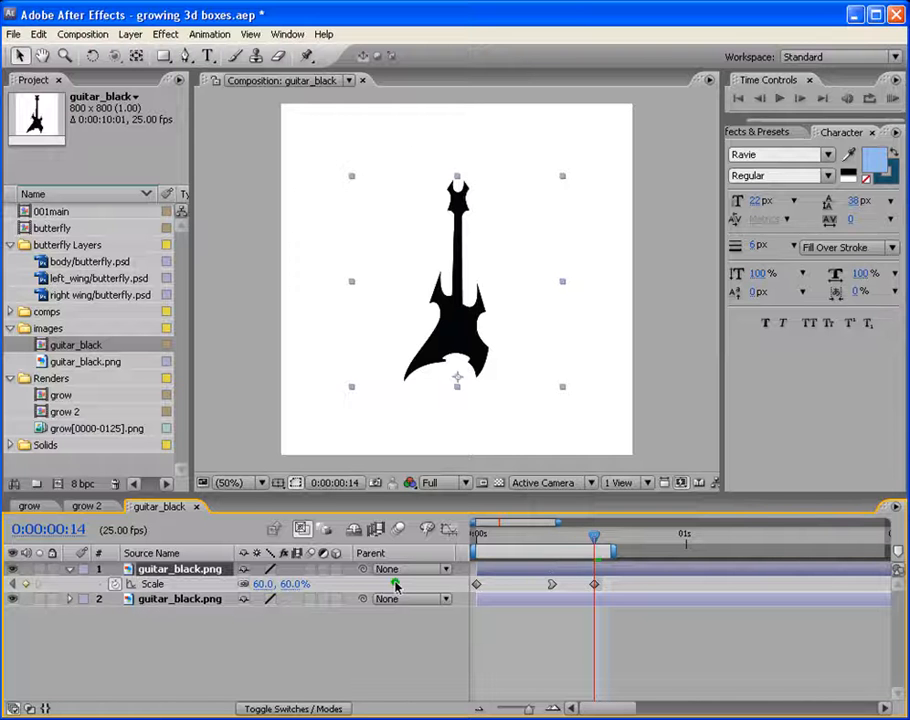
pyautogui.click(199, 599)
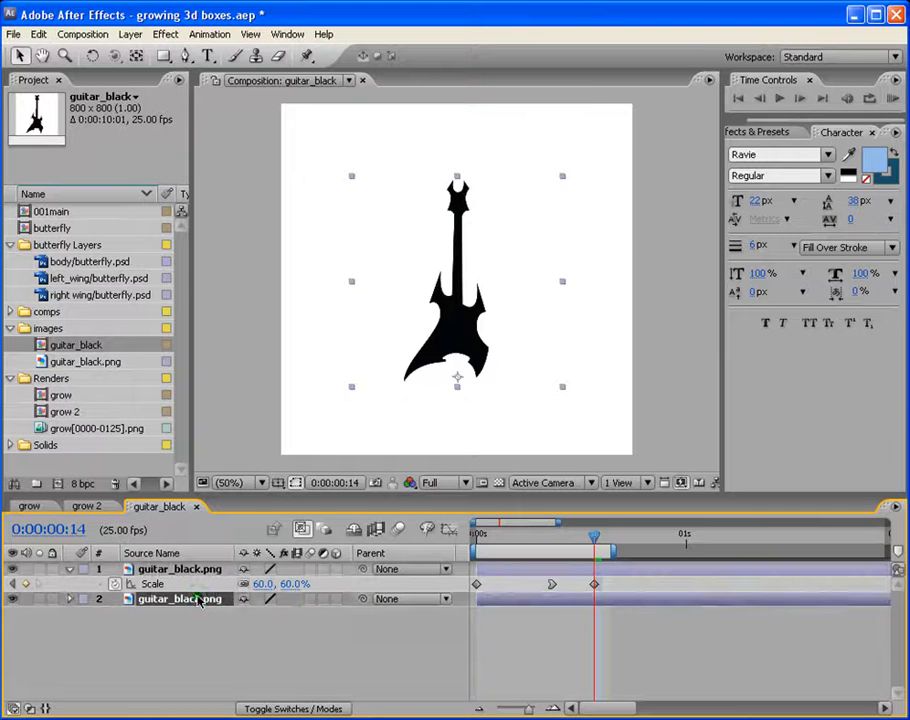
pyautogui.press('s')
# Keyframe the top guitar copy's rotation at 0° on the first frame and at -21° at 0:00:00:14.
pyautogui.click(190, 570)
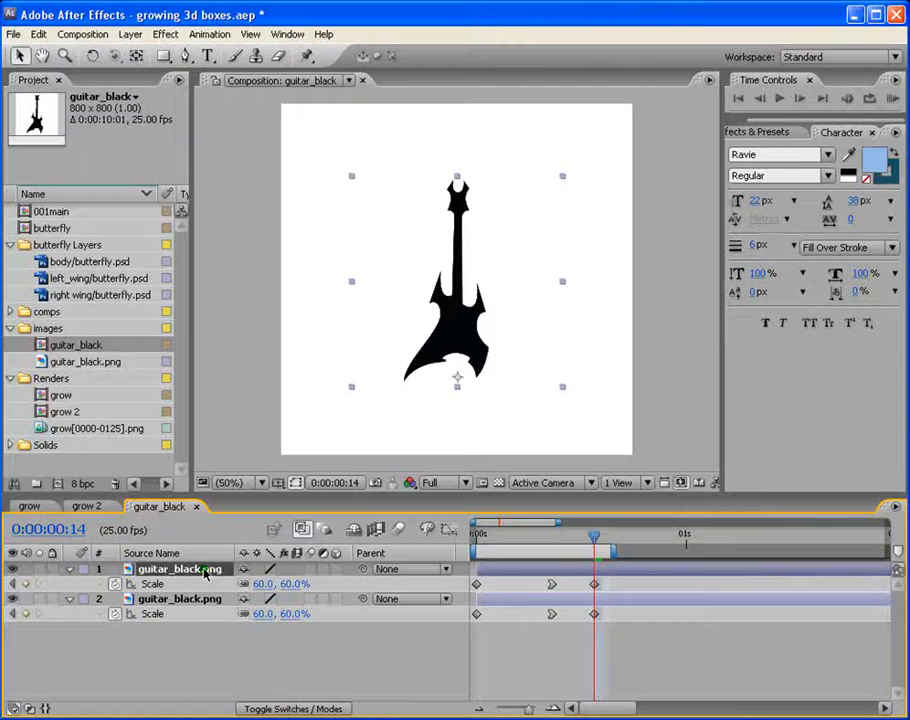
pyautogui.press('r')
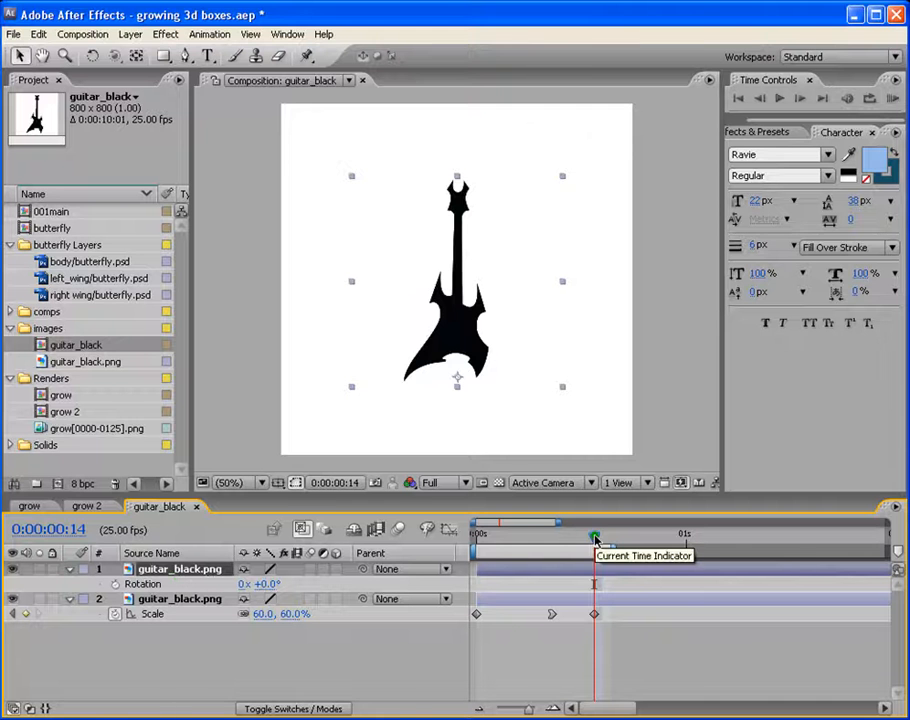
pyautogui.press('Home')
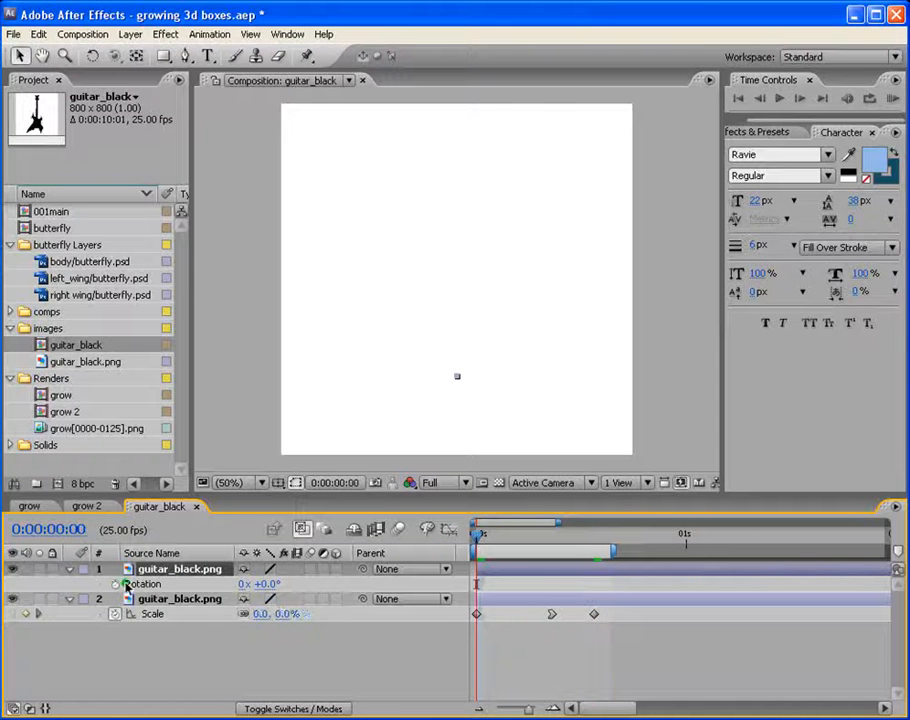
pyautogui.click(115, 584)
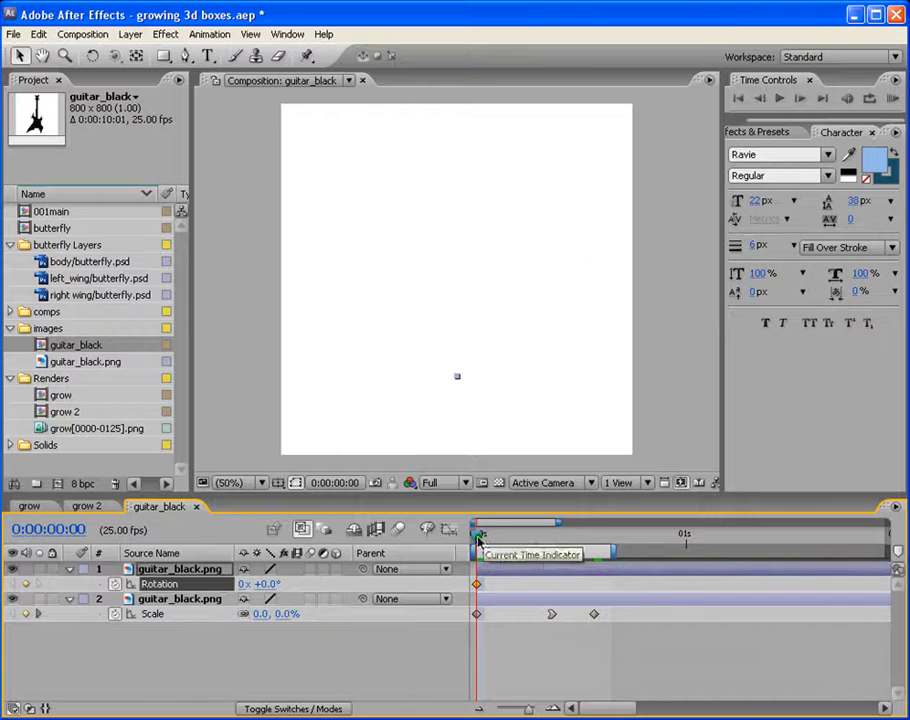
pyautogui.moveTo(478, 535); pyautogui.dragTo(597, 545)
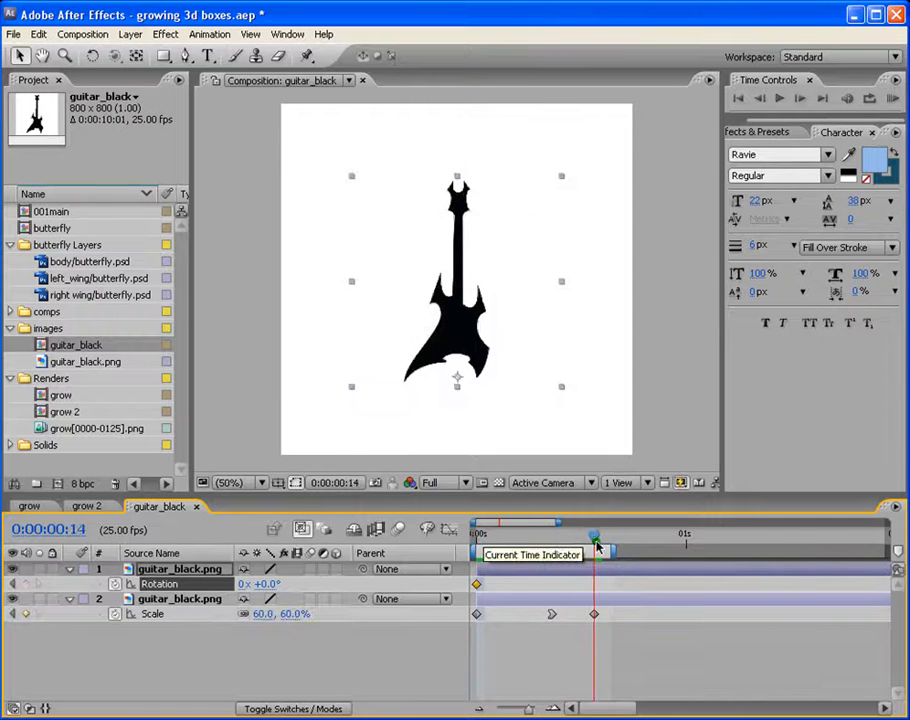
pyautogui.moveTo(272, 583); pyautogui.dragTo(257, 584)
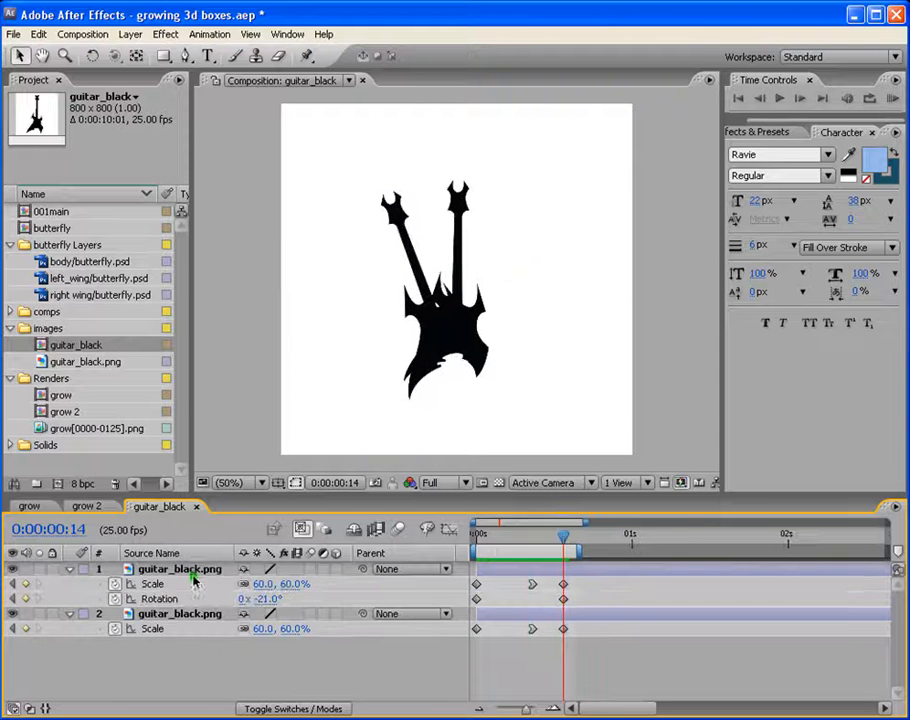
# Duplicate the tilted guitar layer and set the new copy's rotation keyframe at 0:00:00:14 to +21°.
pyautogui.click(194, 572)
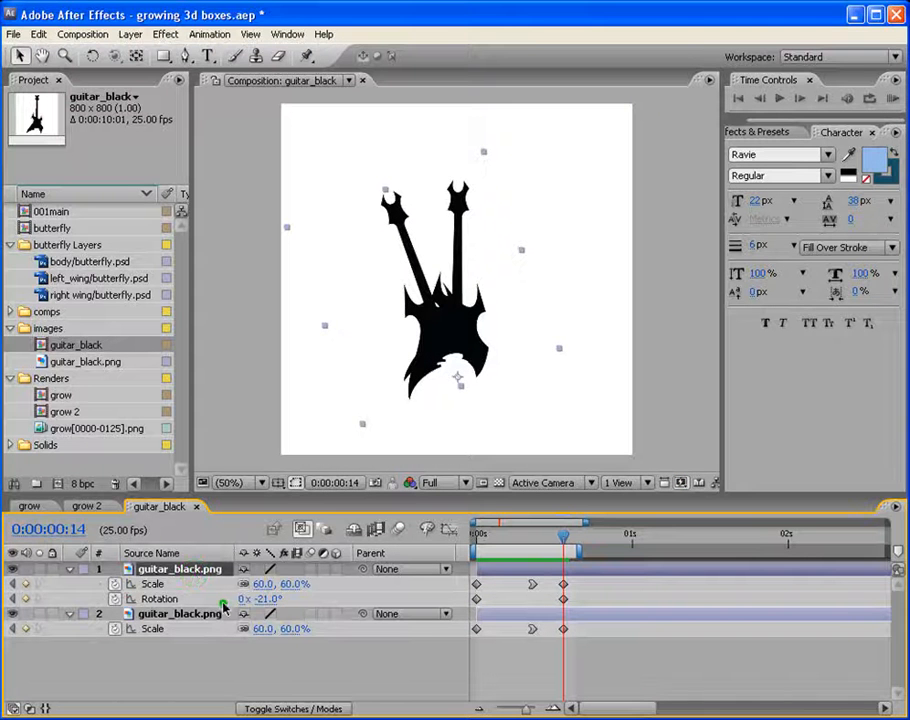
pyautogui.hotkey('ctrl', 'd')
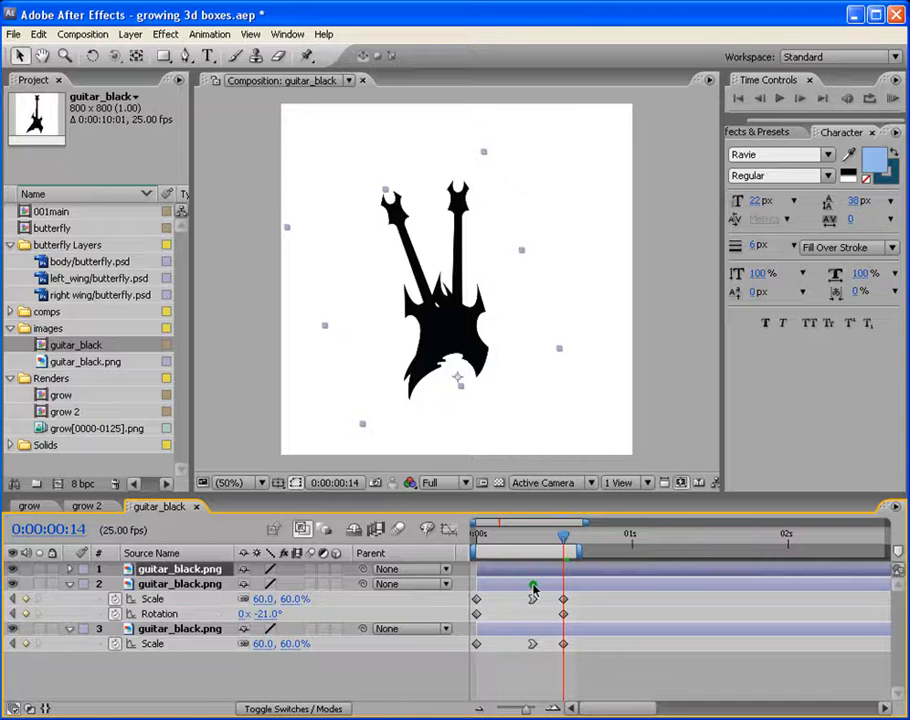
pyautogui.press('u')
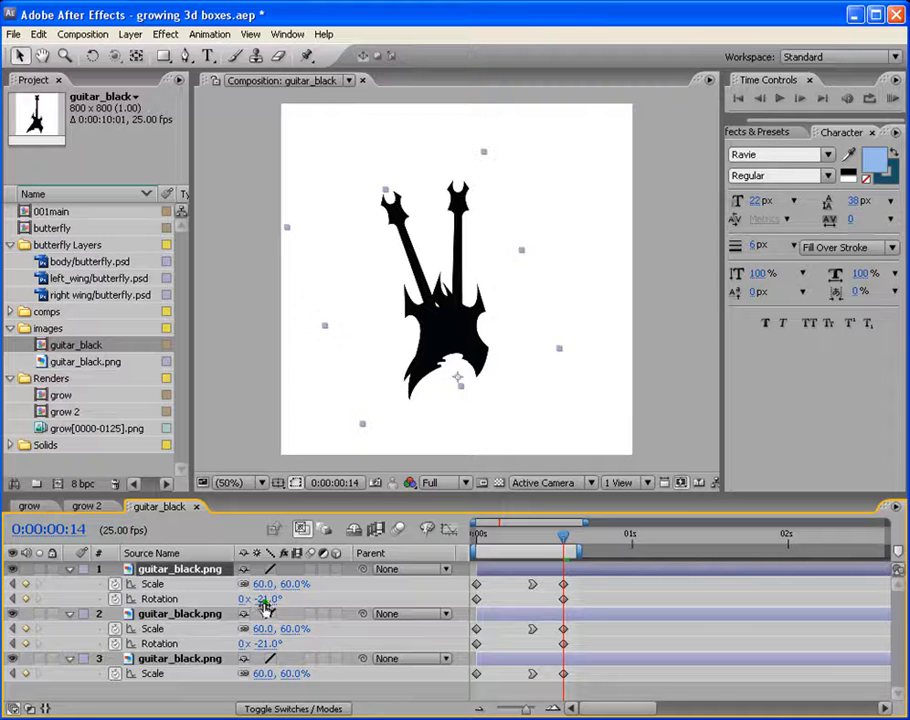
pyautogui.click(564, 600)
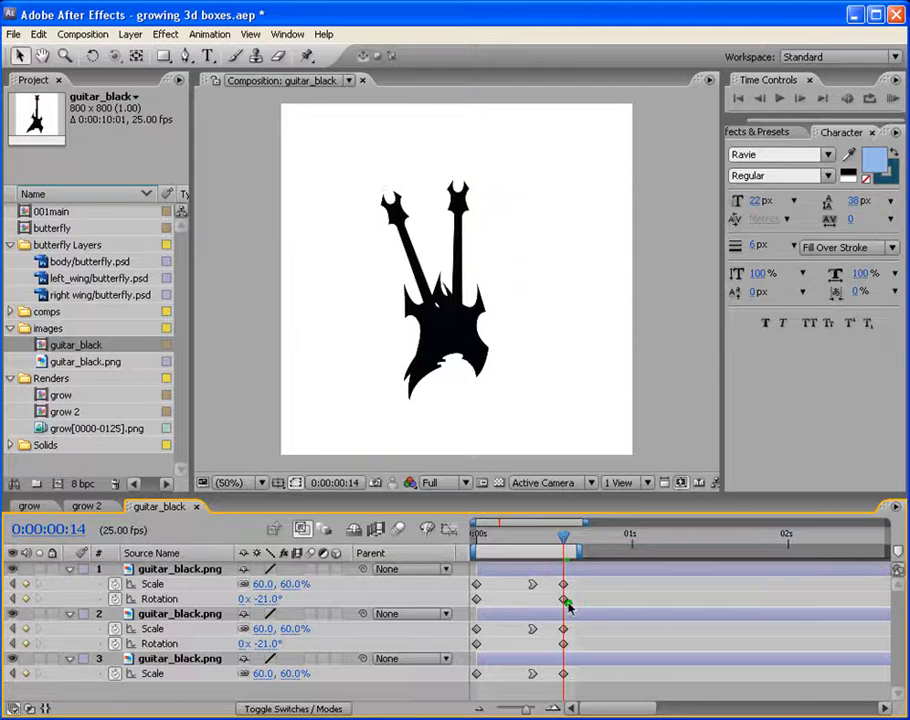
pyautogui.click(262, 598)
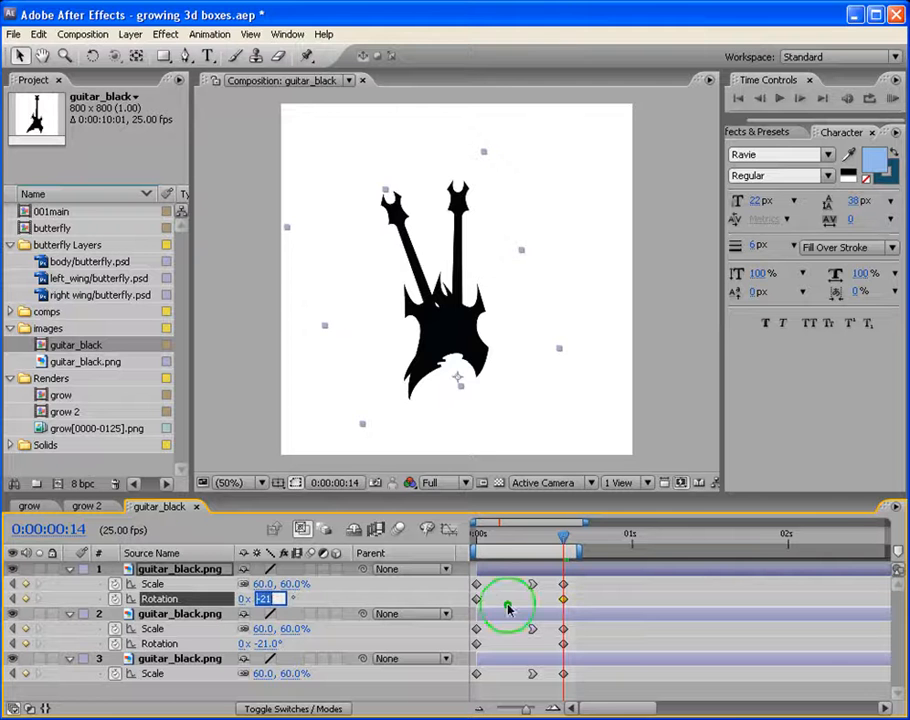
pyautogui.click(501, 598)
pyautogui.press('Return')
# Preview the three-guitar animation and scrub between the 0:00:00:09 and 0:00:00:14 keyframes.
pyautogui.moveTo(563, 535); pyautogui.dragTo(497, 538)
pyautogui.press('space')
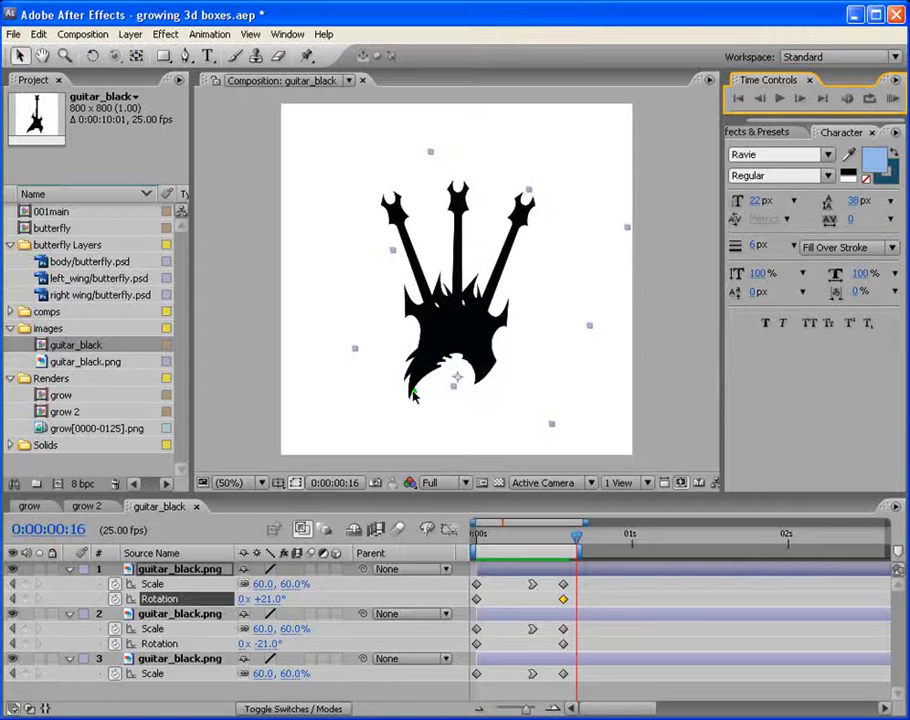
pyautogui.moveTo(576, 537); pyautogui.dragTo(535, 539)
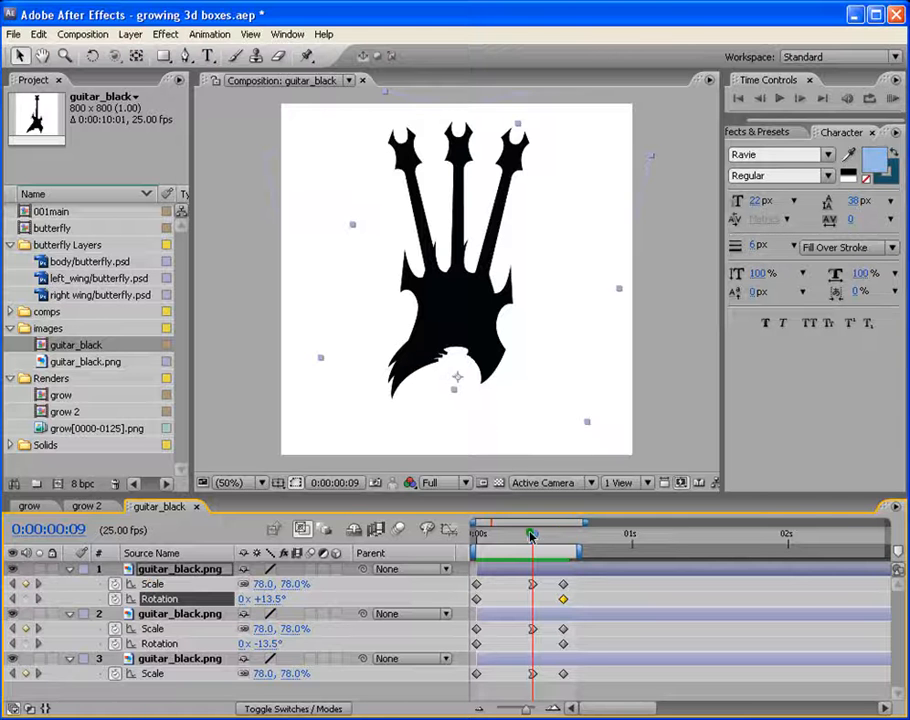
pyautogui.moveTo(531, 537); pyautogui.dragTo(564, 536)
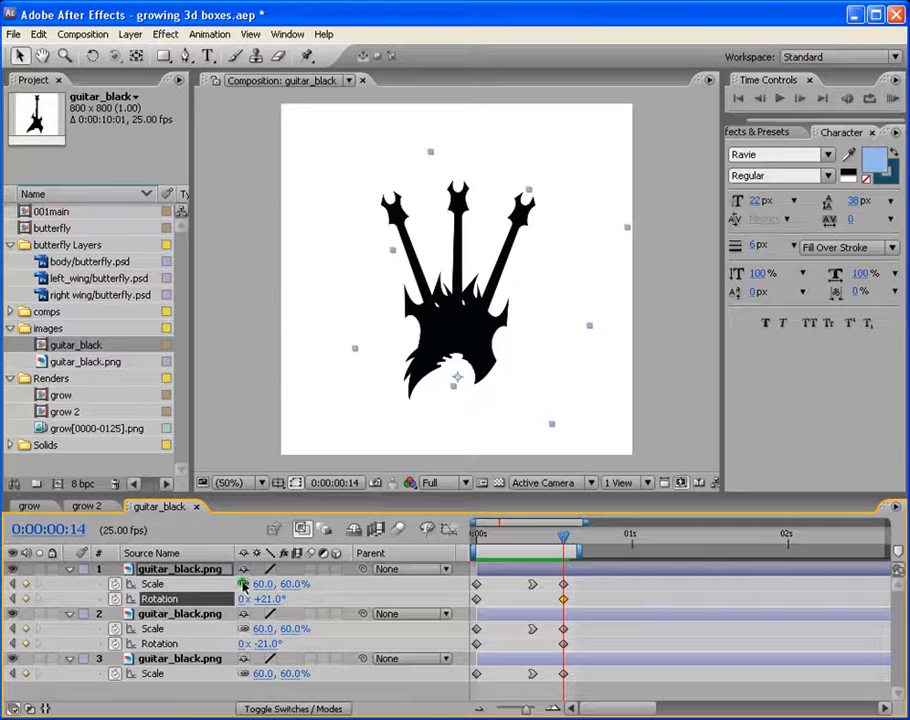
# Unlink the top guitar's scale dimensions and set its horizontal scale to -60% at 0:00:00:14 to mirror it.
pyautogui.click(186, 570)
pyautogui.press('s')
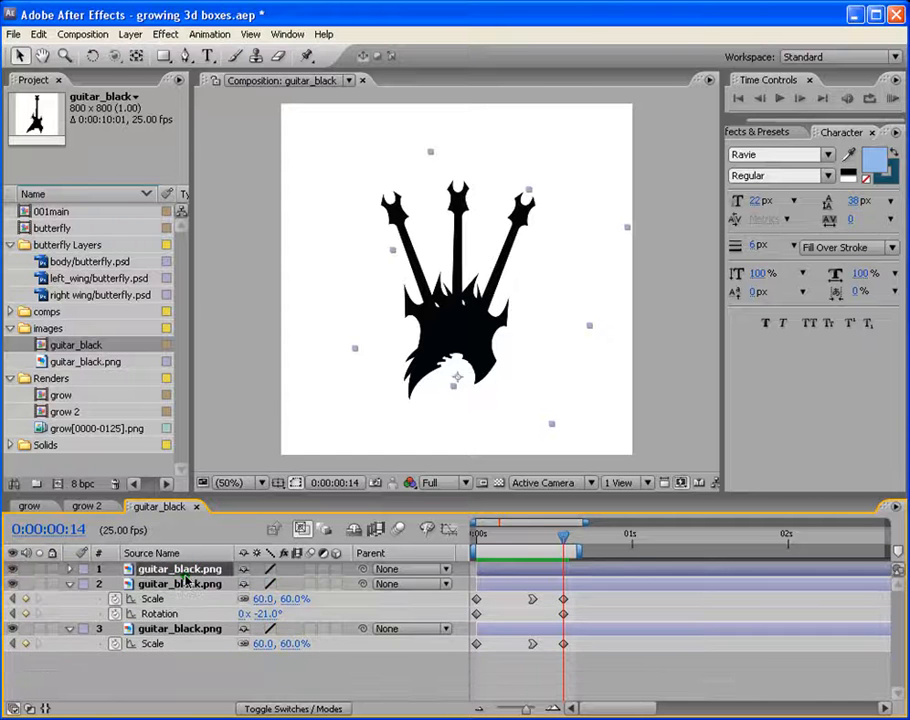
pyautogui.press('s')
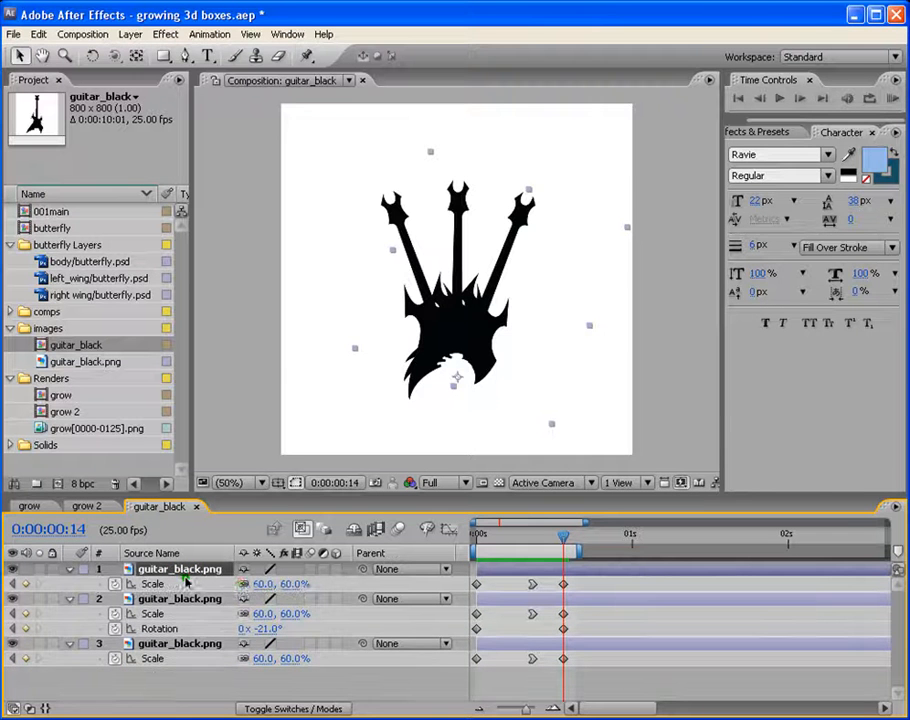
pyautogui.click(262, 584)
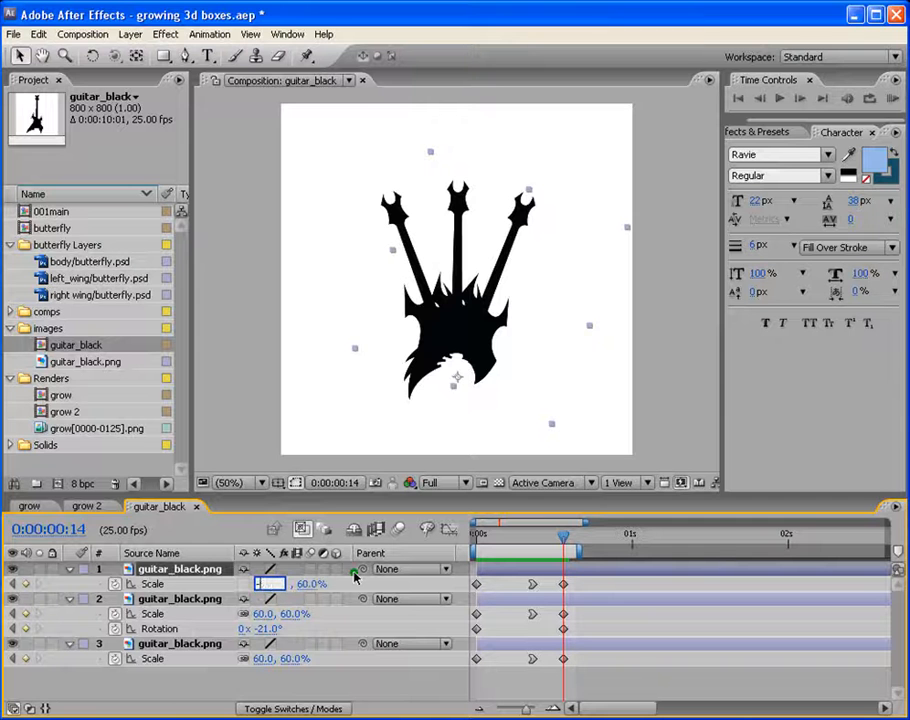
pyautogui.press('Return')
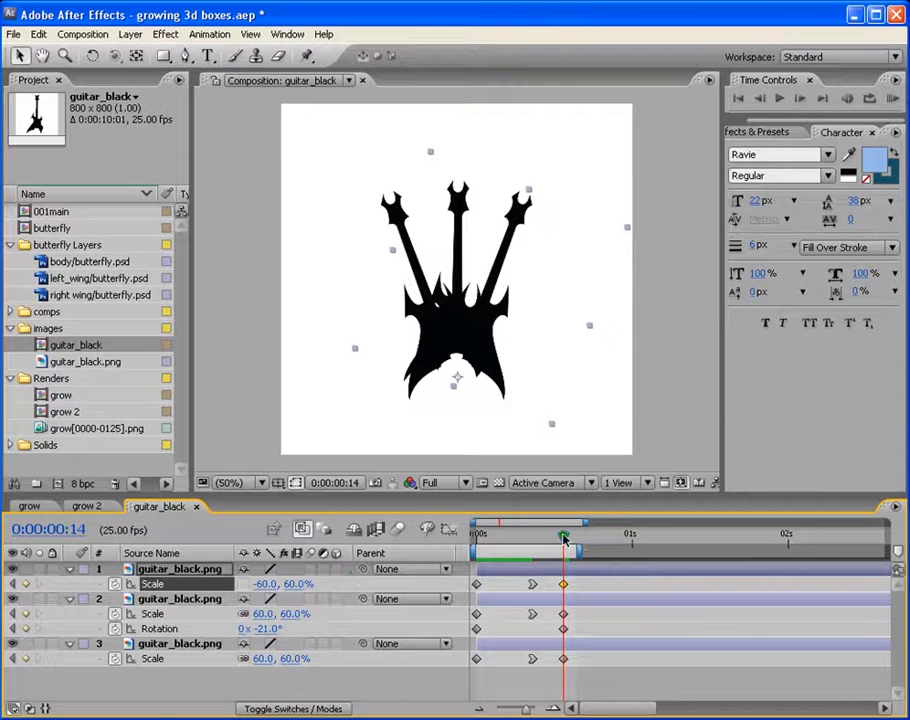
# Set the top guitar's horizontal scale to -78% at 0:00:00:09 and preview the mirrored animation.
pyautogui.moveTo(563, 538); pyautogui.dragTo(538, 547)
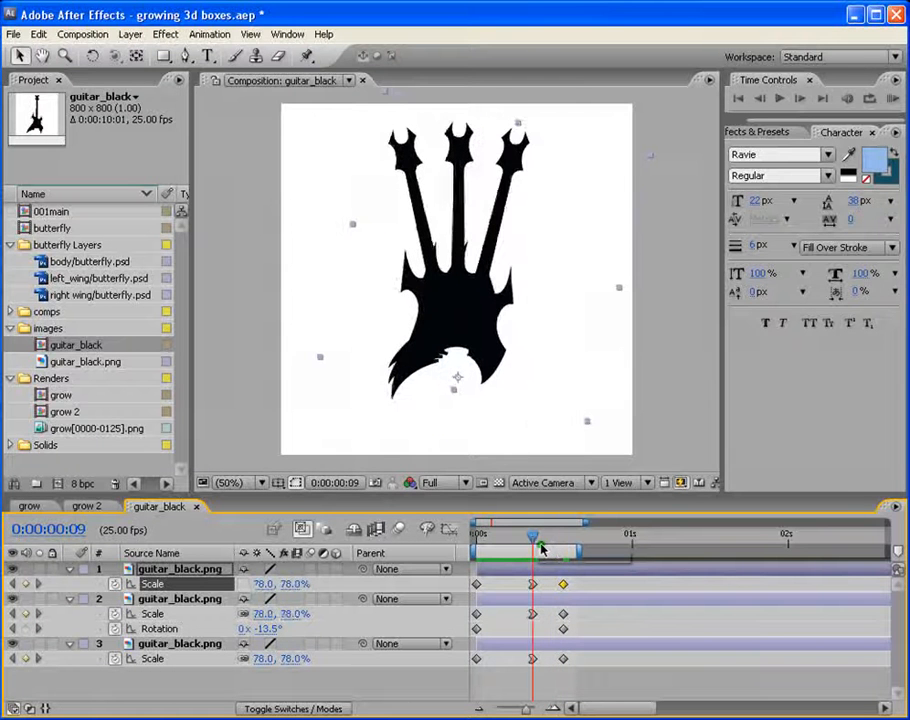
pyautogui.click(260, 584)
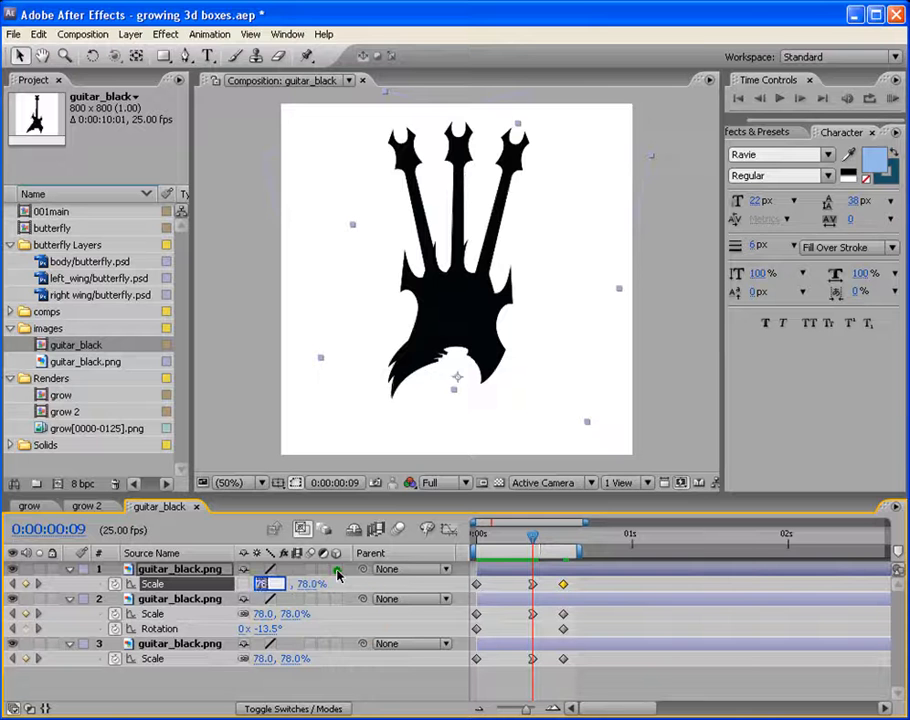
pyautogui.write('-78')
pyautogui.press('Return')
pyautogui.moveTo(527, 541); pyautogui.dragTo(557, 532)
pyautogui.click(895, 101)
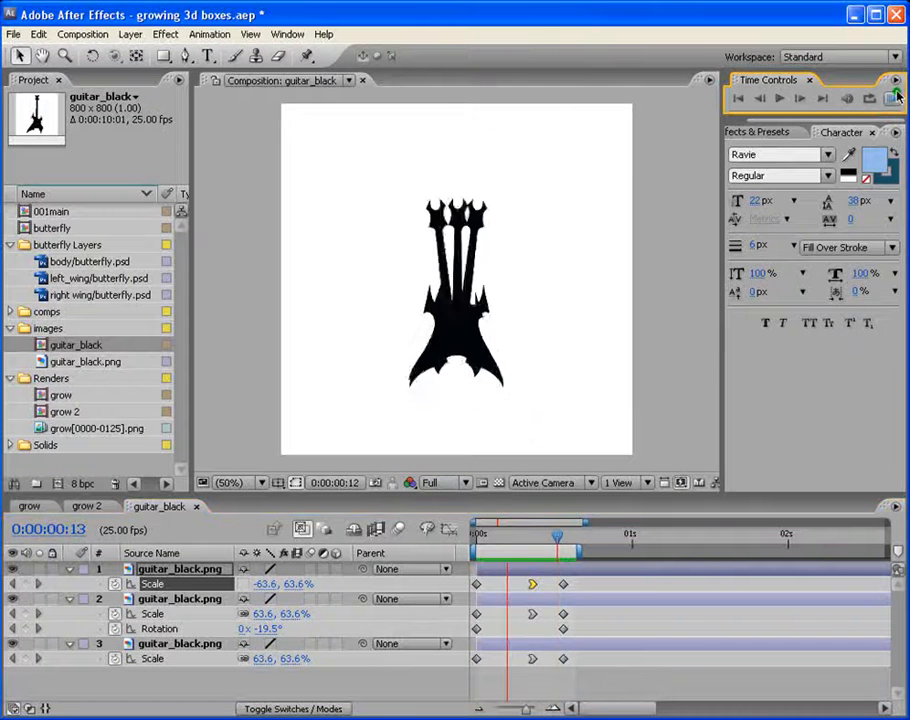
pyautogui.click(565, 158)
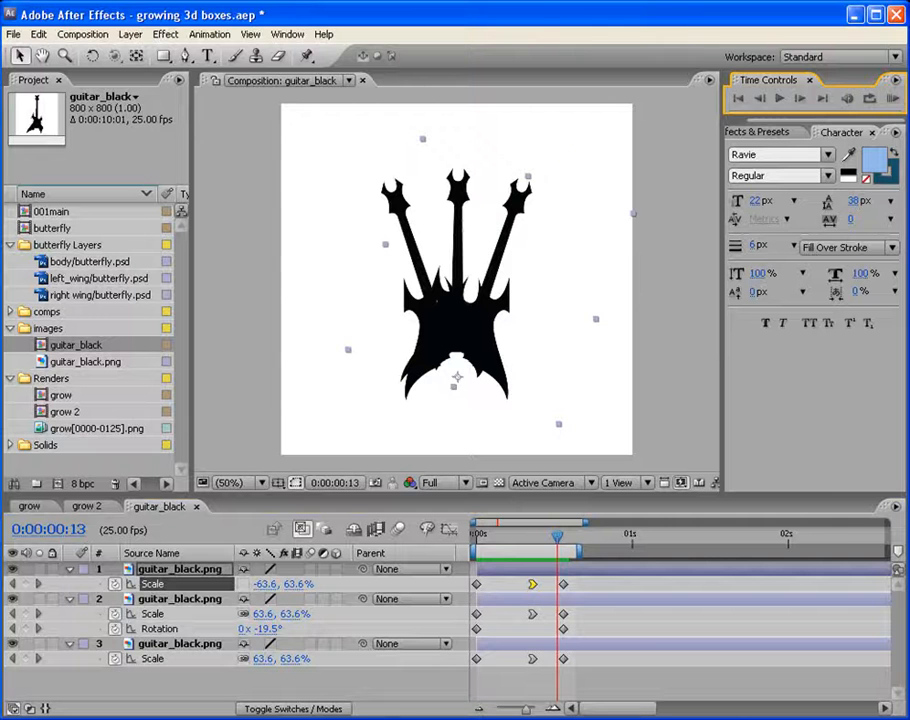
# Collapse the layers, reveal the keyframes of the two tilted guitars and shift both layers to start at about 0:00:00:06.
pyautogui.click(67, 570)
pyautogui.click(68, 584)
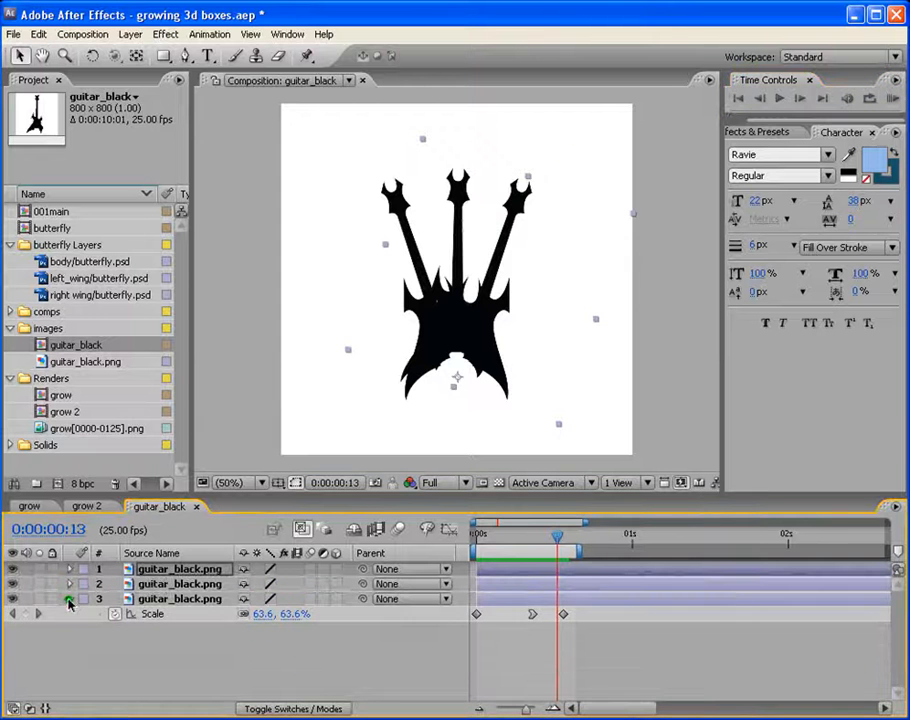
pyautogui.click(68, 599)
pyautogui.click(504, 600)
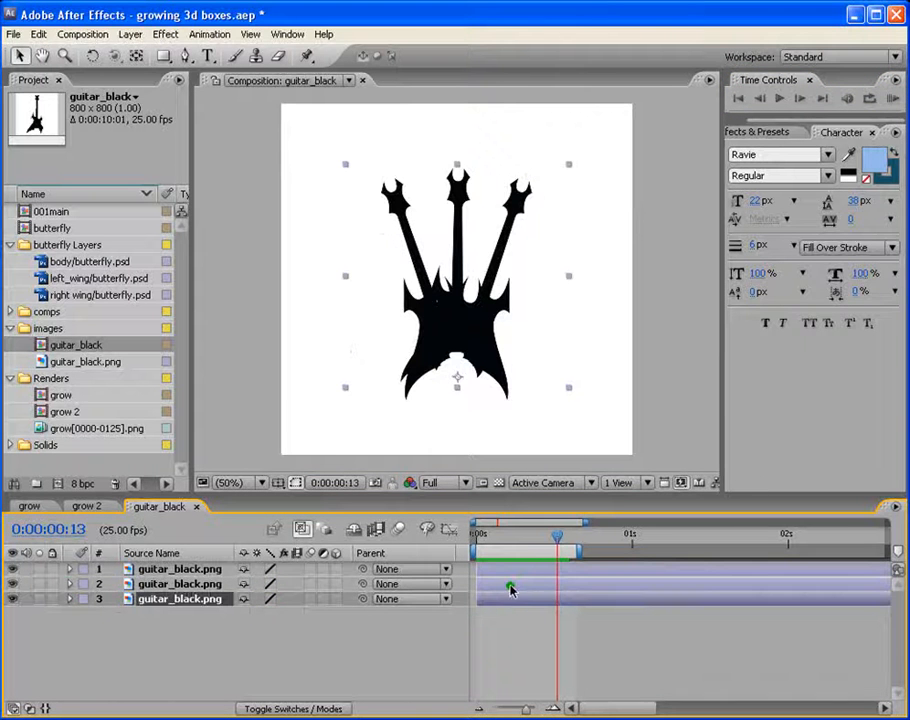
pyautogui.click(510, 586)
pyautogui.keyDown('shift'); pyautogui.click(511, 568); pyautogui.keyUp('shift')
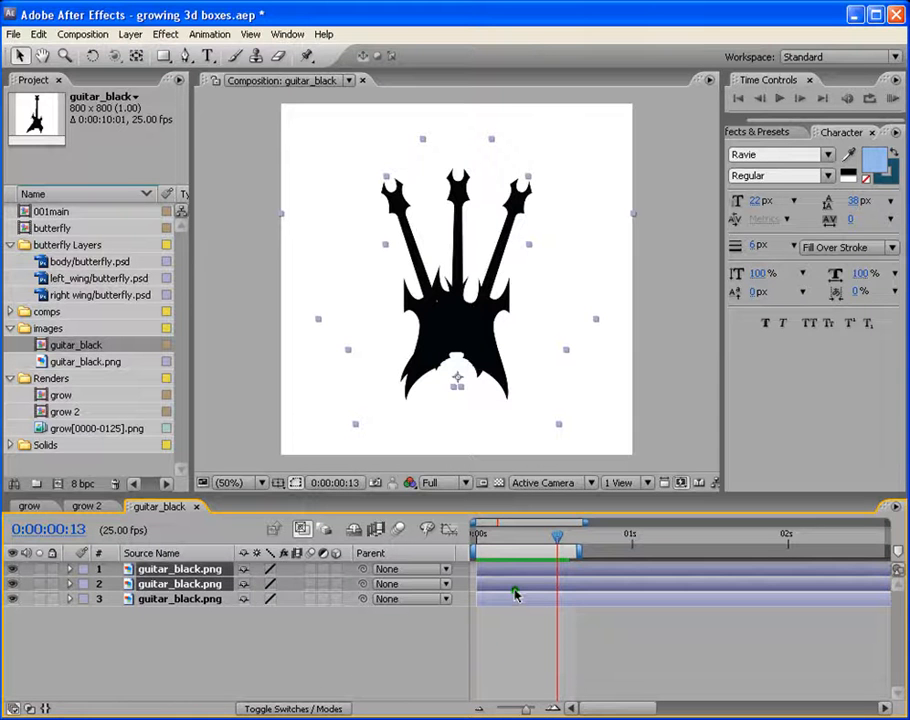
pyautogui.press('u')
pyautogui.moveTo(495, 614); pyautogui.dragTo(541, 622)
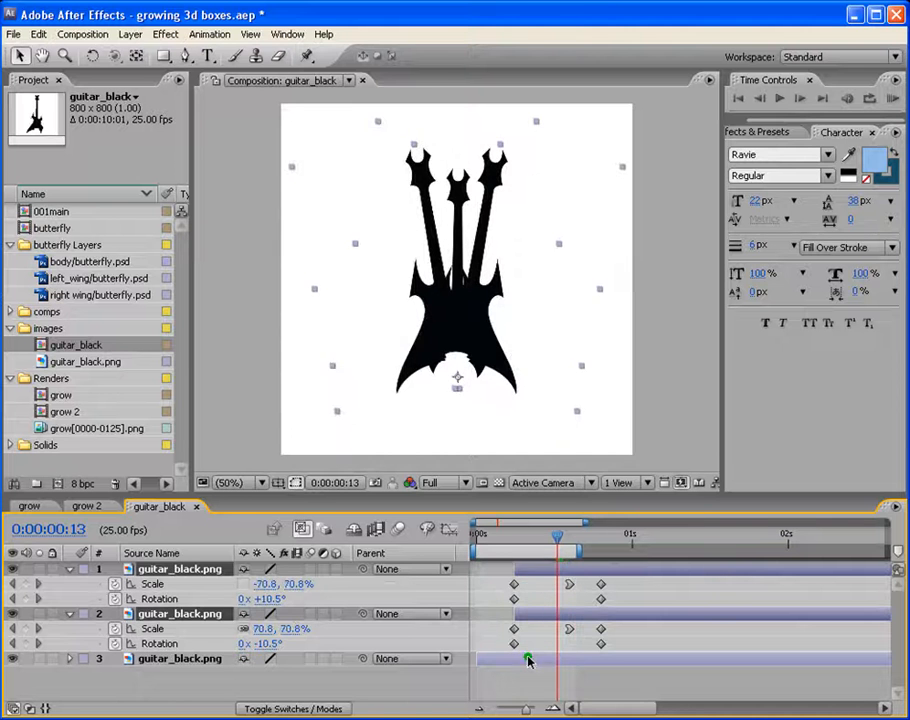
# Reveal the upright guitar's keyframes and stagger the tilted copies to start at about 0:00:00:09 and 0:00:00:18.
pyautogui.click(527, 656)
pyautogui.press('u')
pyautogui.moveTo(570, 572); pyautogui.dragTo(605, 577)
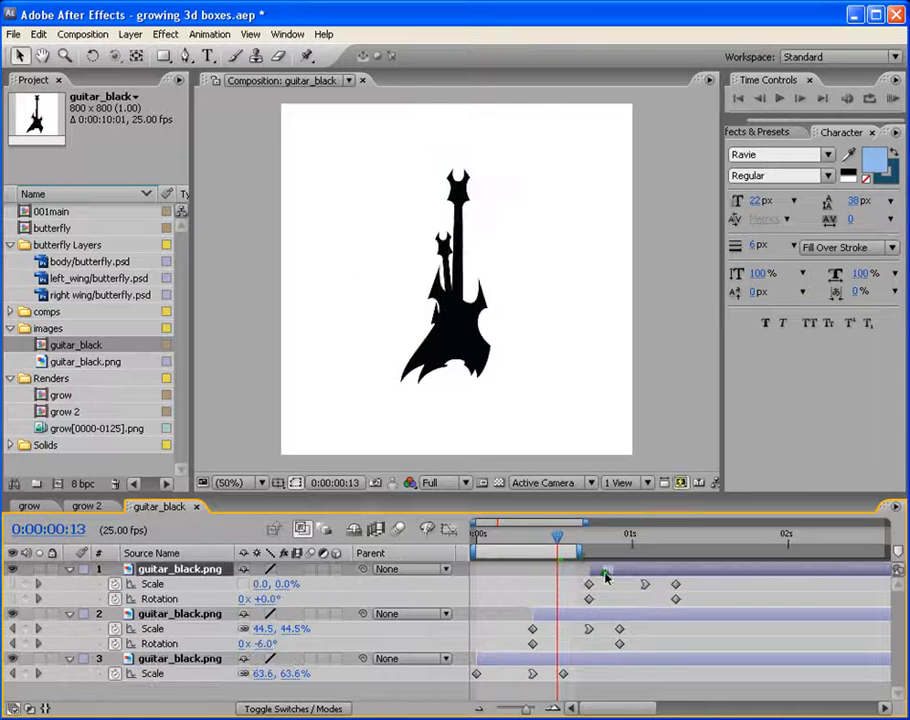
# Extend the work area end to about 0:00:01:19 and preview the staggered guitars.
pyautogui.moveTo(580, 551); pyautogui.dragTo(753, 551)
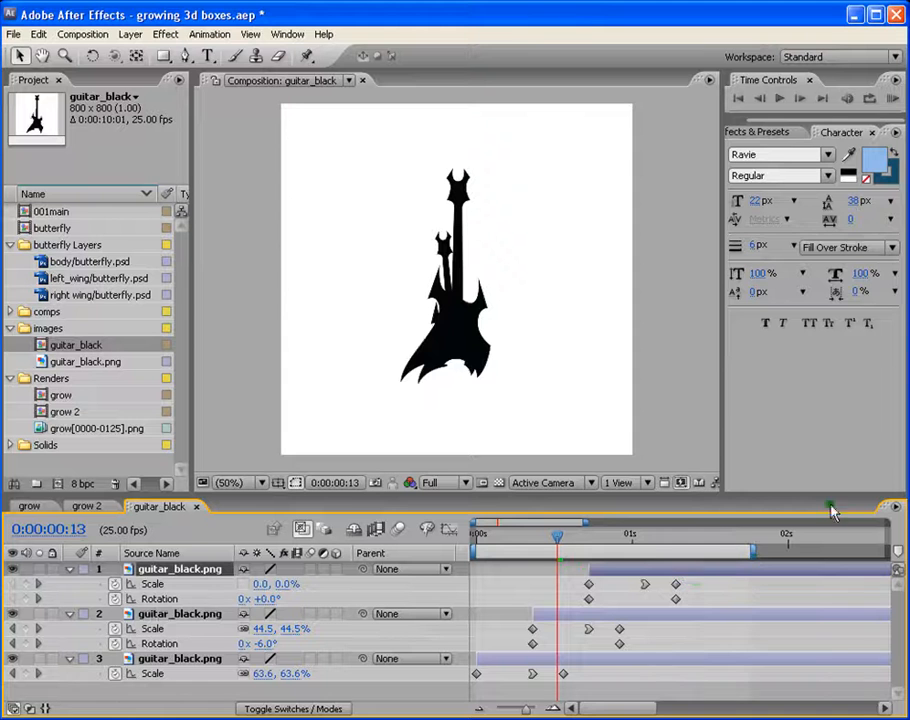
pyautogui.click(891, 97)
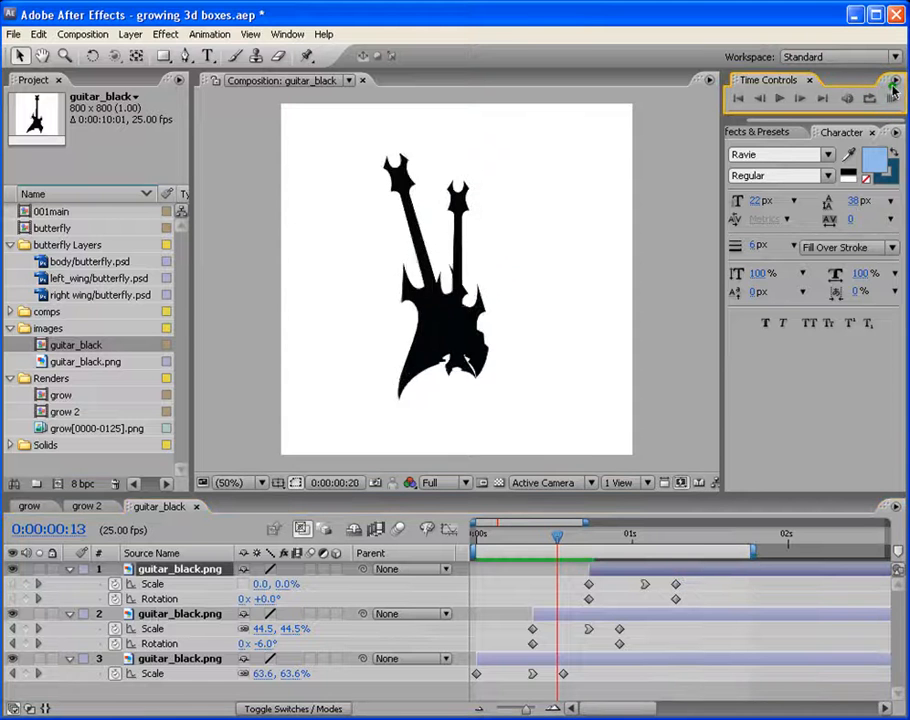
pyautogui.click(352, 610)
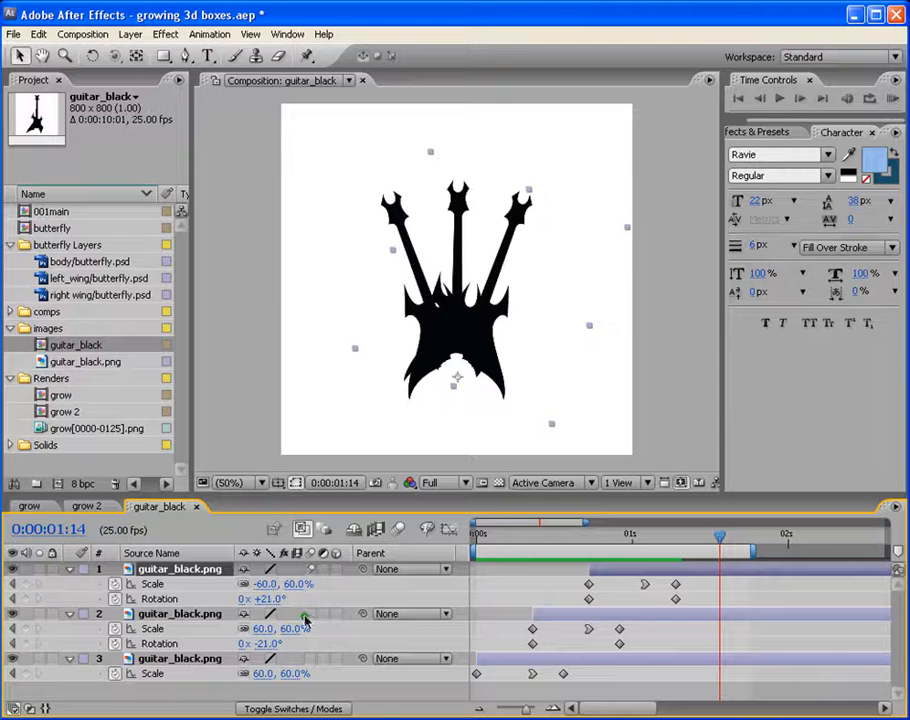
# Enable motion blur for the guitar layers and the composition, and preview the result.
pyautogui.click(310, 613)
pyautogui.click(310, 658)
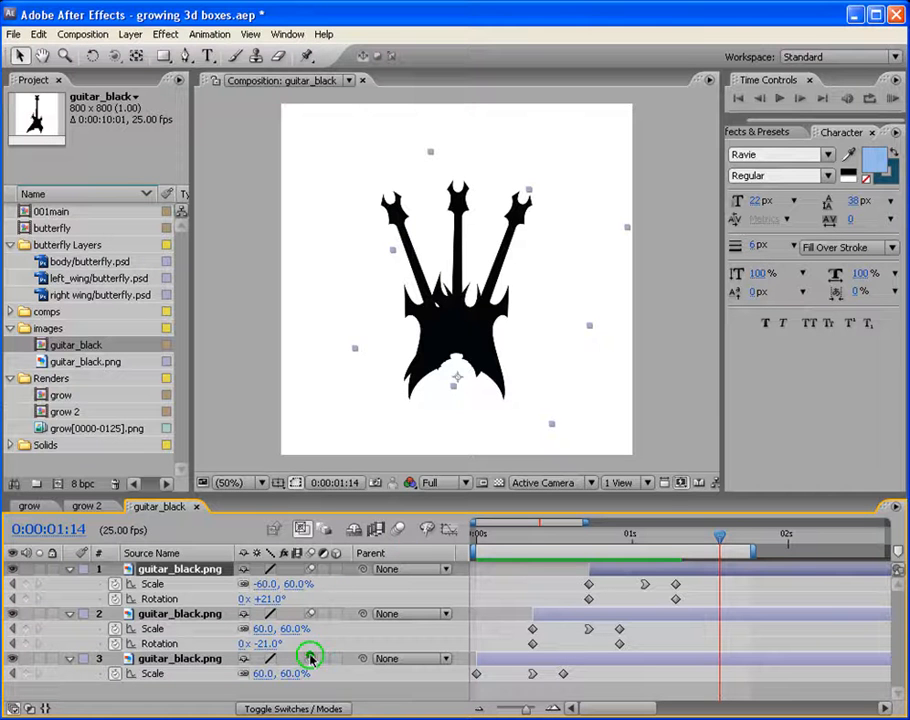
pyautogui.click(398, 529)
pyautogui.click(892, 99)
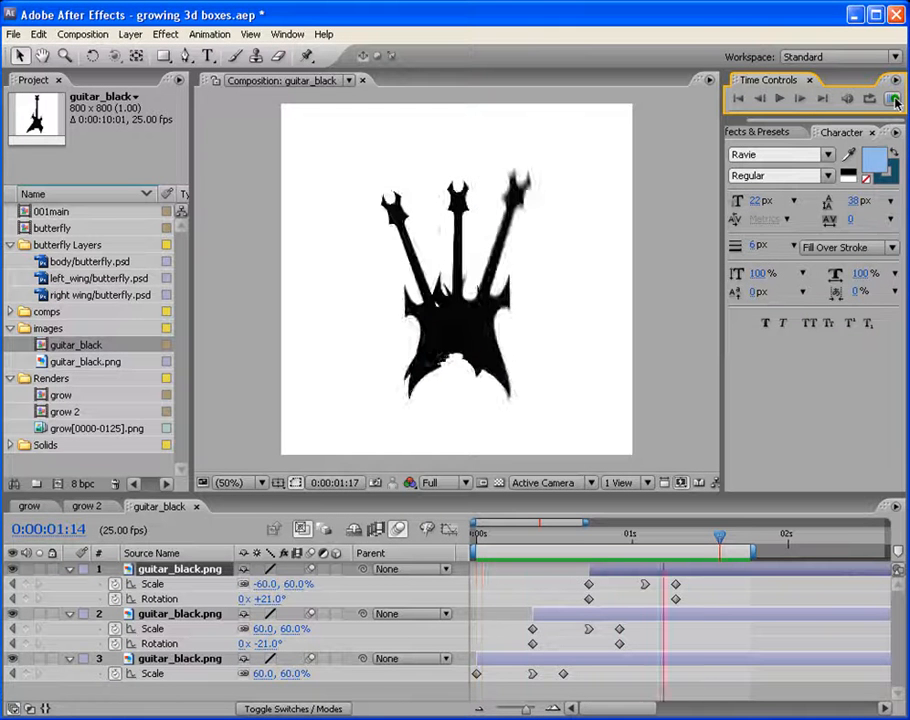
# Stop the preview and collapse the properties of all three guitar layers.
pyautogui.click(896, 103)
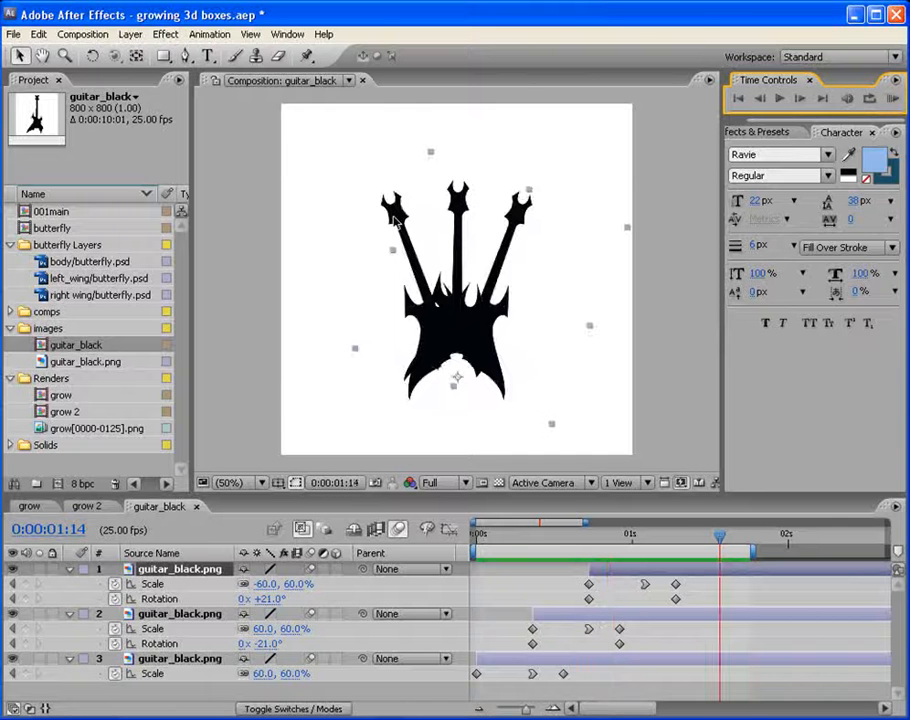
pyautogui.click(69, 569)
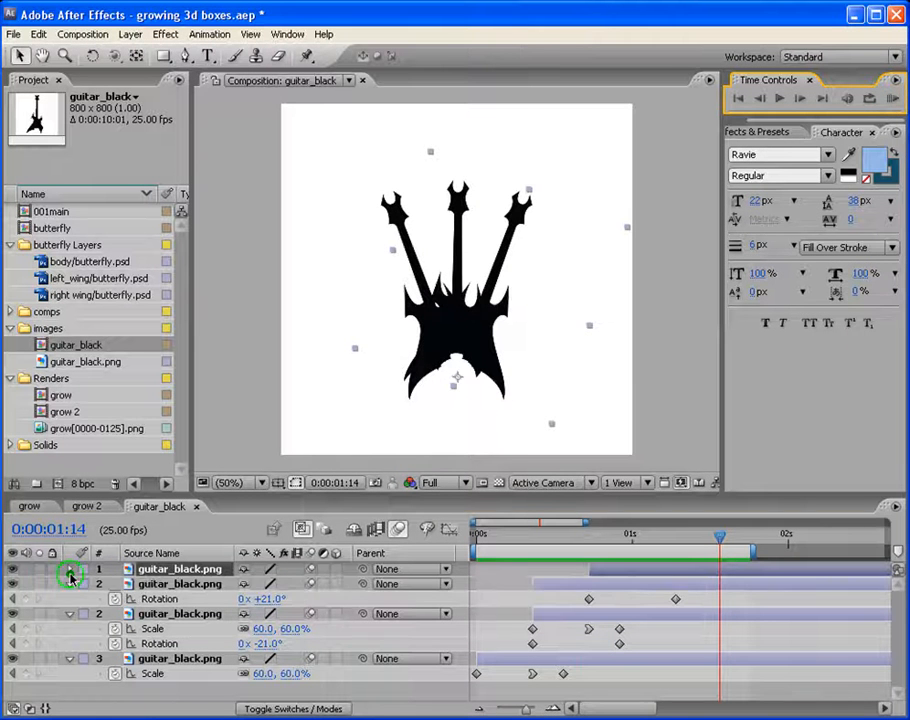
pyautogui.click(69, 584)
pyautogui.click(69, 599)
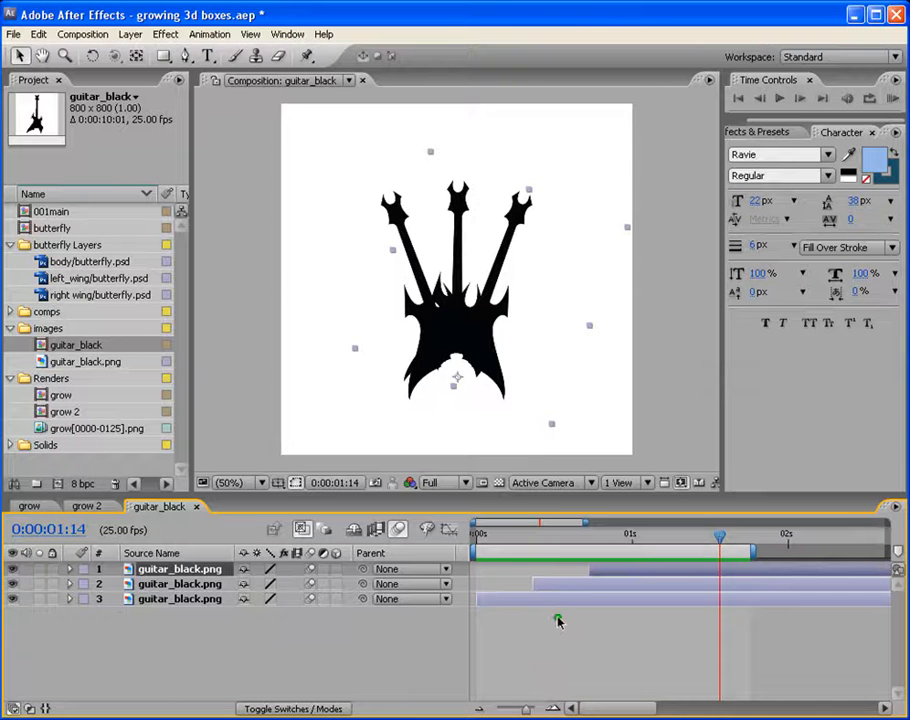
# Add the guitar_black composition as the top layer of the grow 2 composition.
pyautogui.click(89, 506)
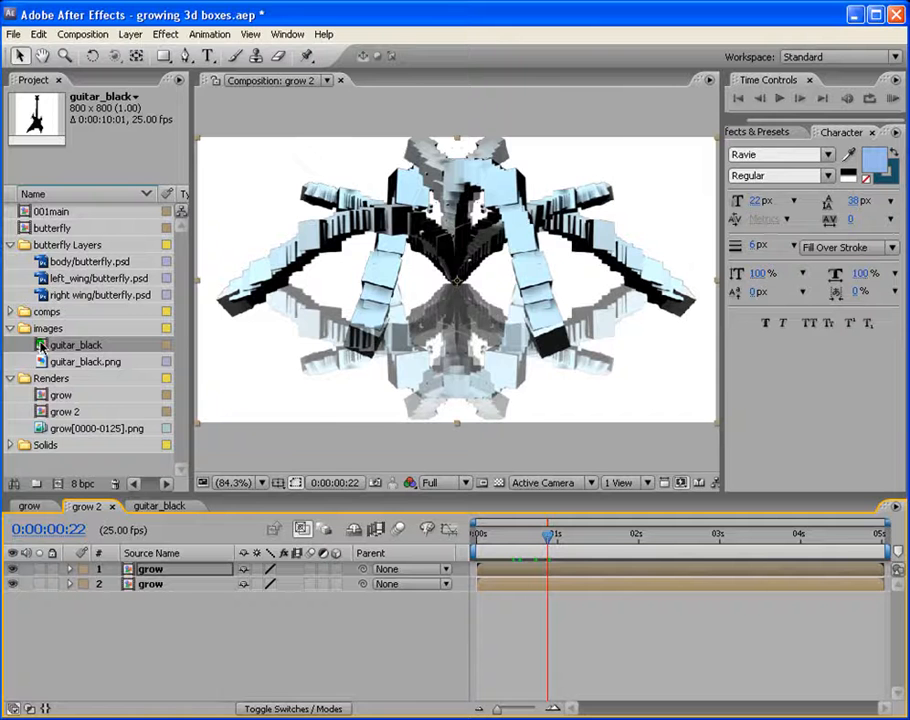
pyautogui.moveTo(40, 344); pyautogui.dragTo(471, 301)
pyautogui.scroll(-2, 530, 410)
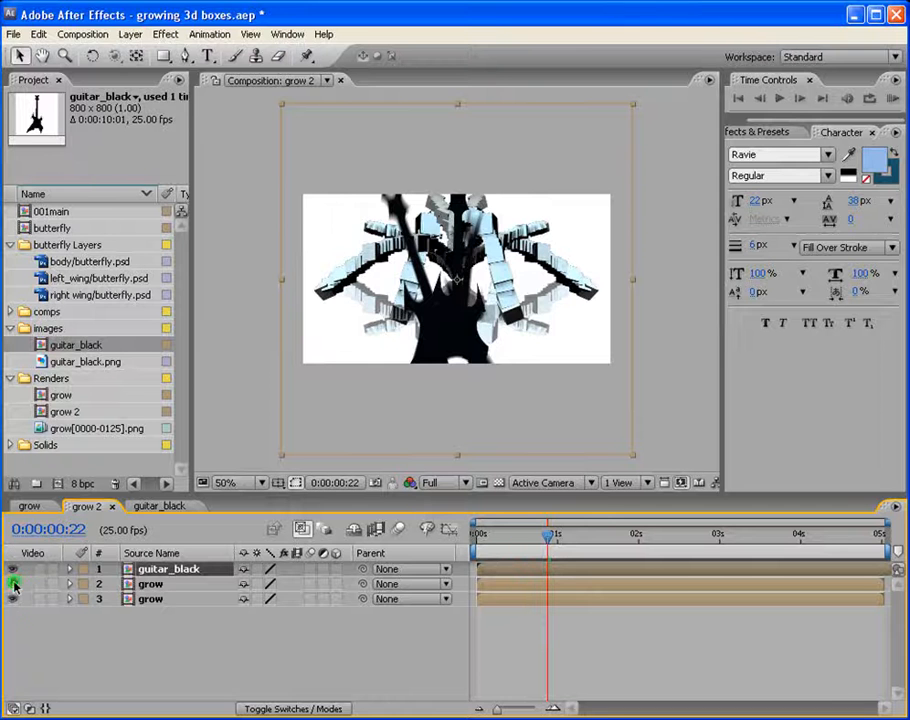
# Hide both grow layers, scale the guitar_black layer to 51% and move it up to the middle of the frame.
pyautogui.moveTo(13, 584); pyautogui.dragTo(14, 608)
pyautogui.press('s')
pyautogui.moveTo(277, 584); pyautogui.dragTo(229, 586)
pyautogui.moveTo(457, 310); pyautogui.dragTo(465, 265)
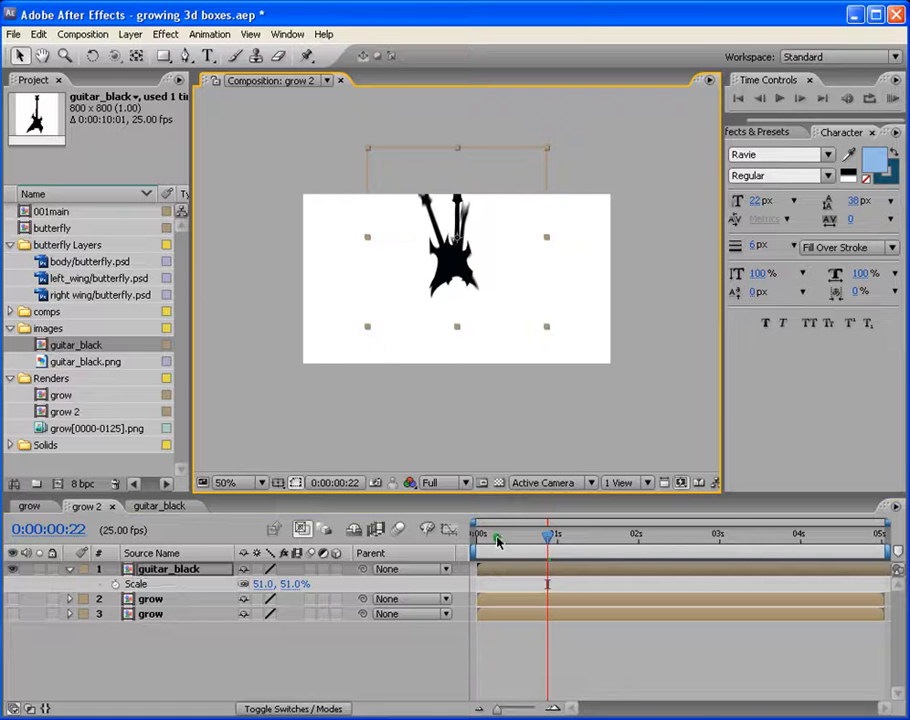
# Using the upper grow layer as a temporary reference, scale guitar_black to 34% and seat it at the base of the boxes.
pyautogui.click(12, 598)
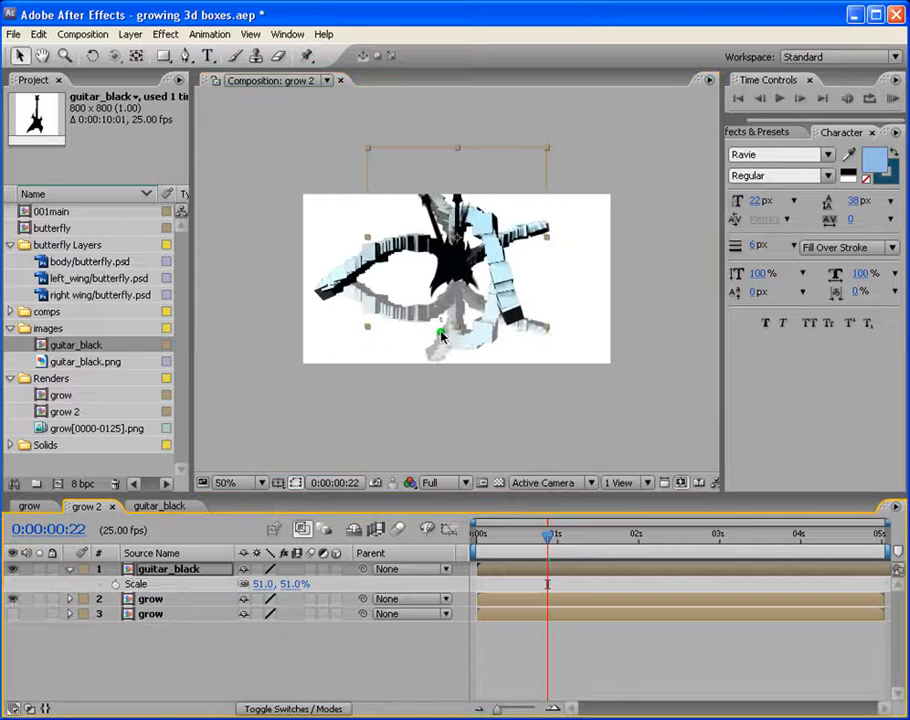
pyautogui.moveTo(500, 538); pyautogui.dragTo(532, 539)
pyautogui.moveTo(290, 582); pyautogui.dragTo(273, 582)
pyautogui.scroll(2, 460, 291)
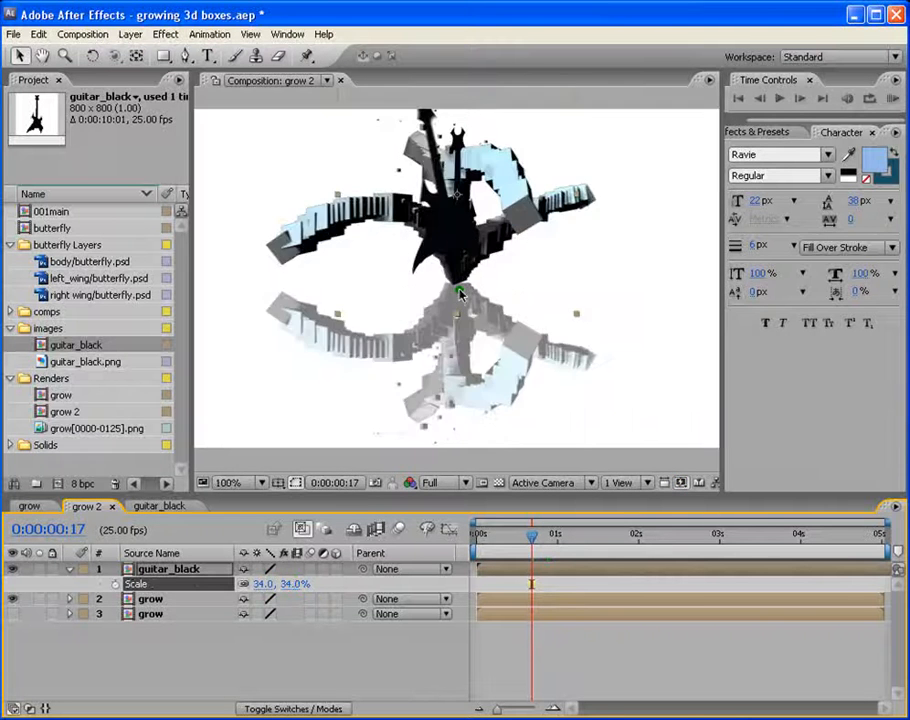
pyautogui.moveTo(463, 230); pyautogui.dragTo(465, 262)
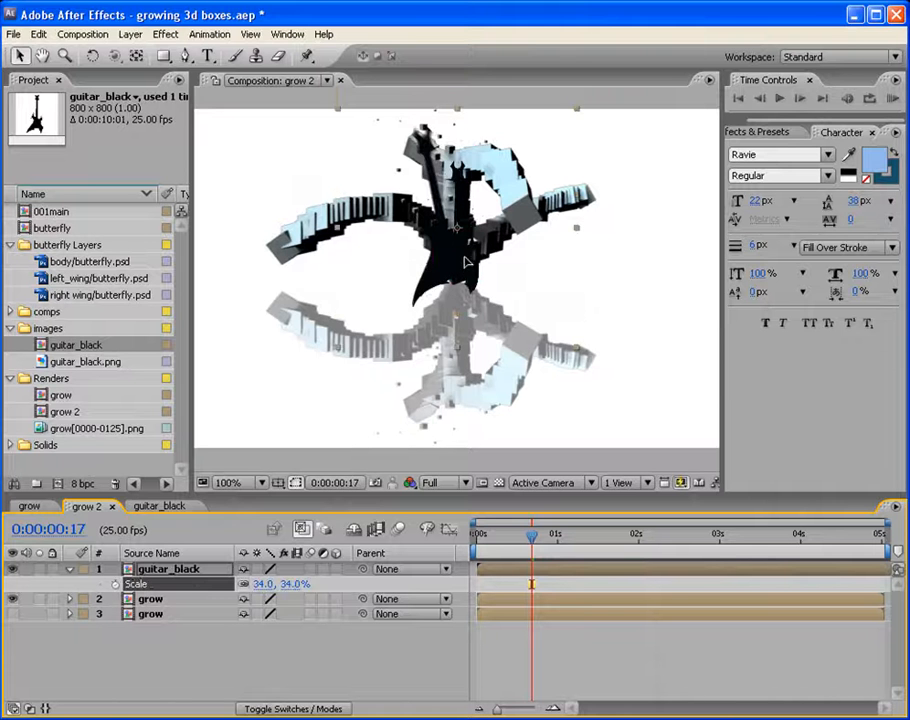
pyautogui.moveTo(482, 534); pyautogui.dragTo(584, 540)
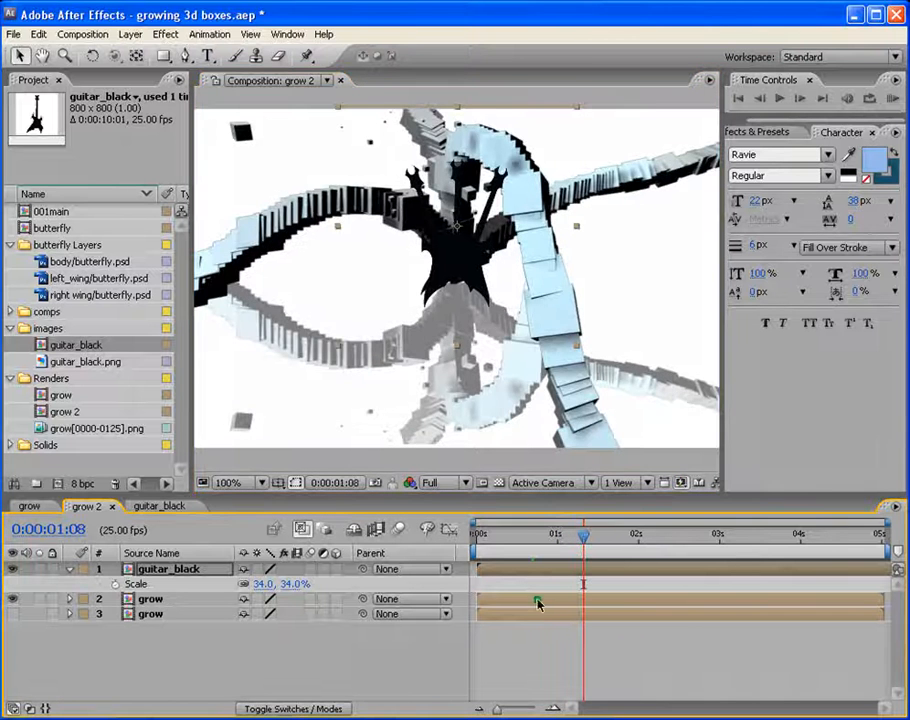
pyautogui.click(12, 598)
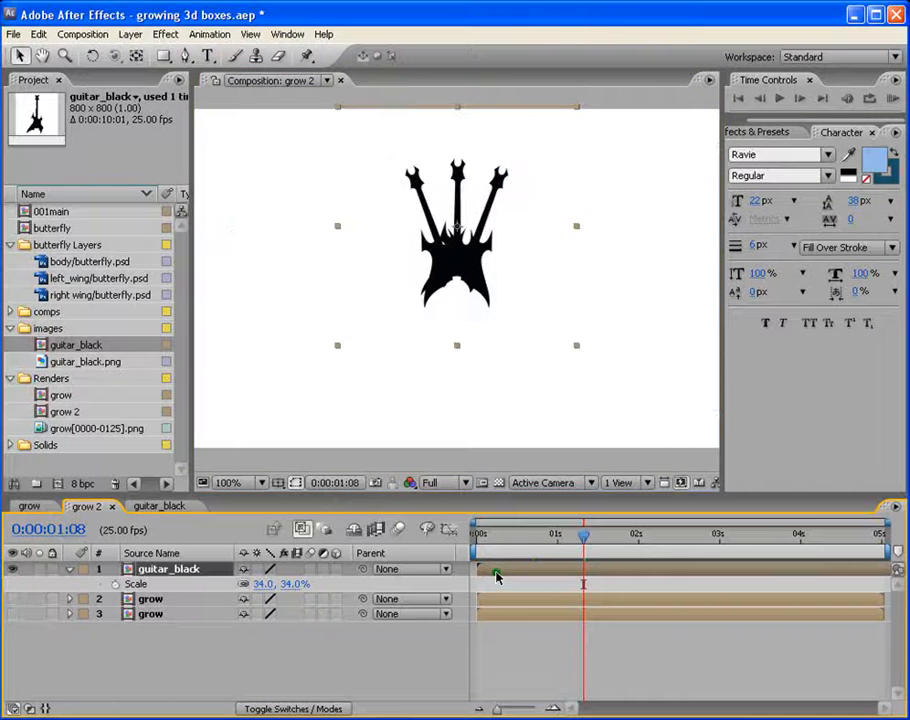
# Duplicate the guitar_black layer and flip the lower copy vertically to about -33.8%, placing it beneath the original as a reflection.
pyautogui.hotkey('ctrl', 'd')
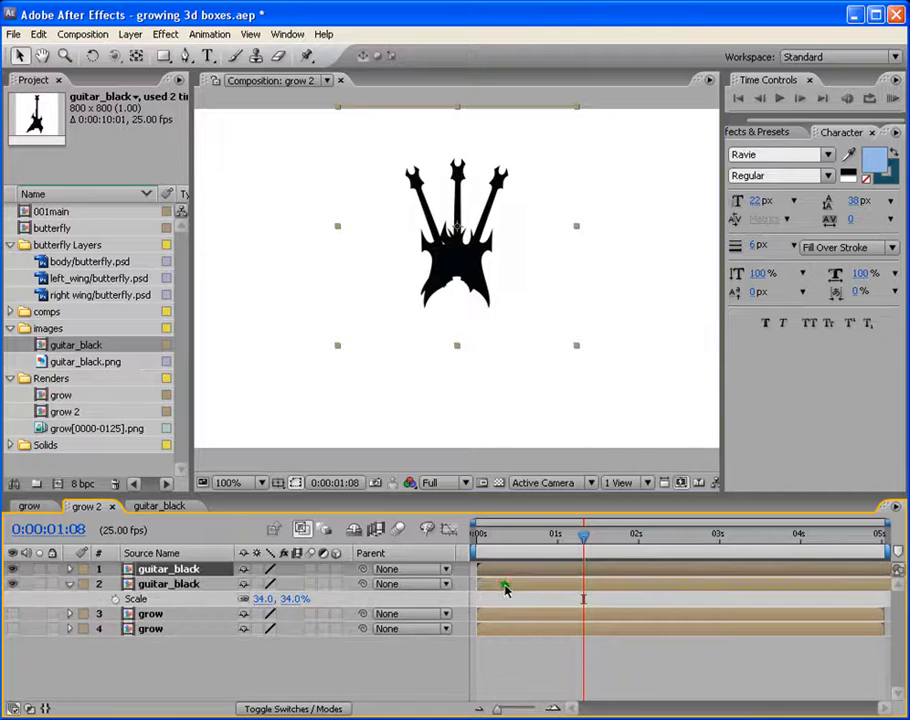
pyautogui.click(504, 588)
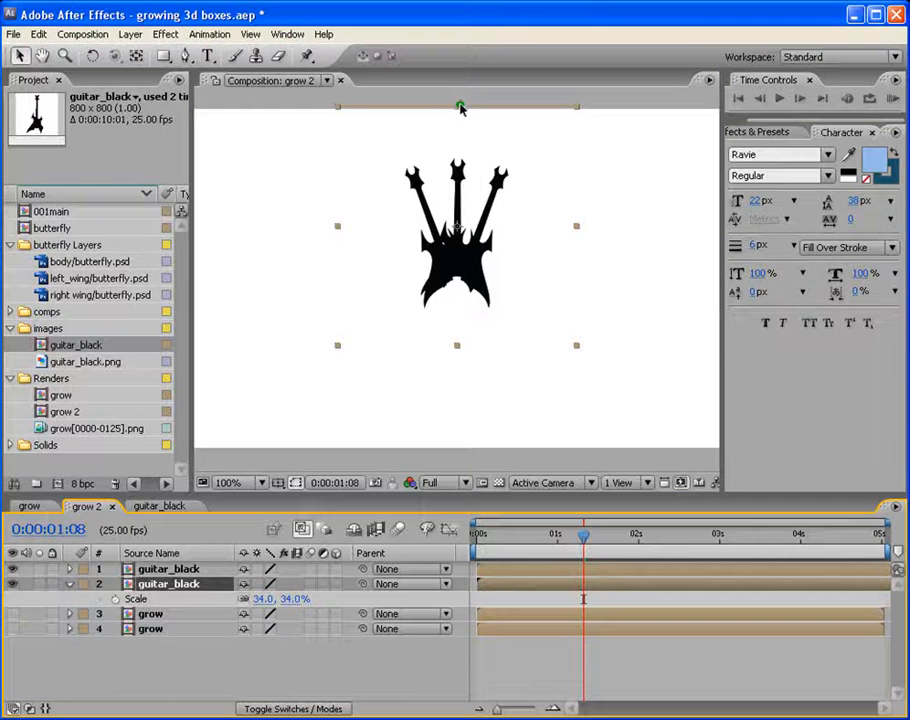
pyautogui.moveTo(457, 108); pyautogui.dragTo(475, 342)
pyautogui.moveTo(477, 193); pyautogui.dragTo(476, 343)
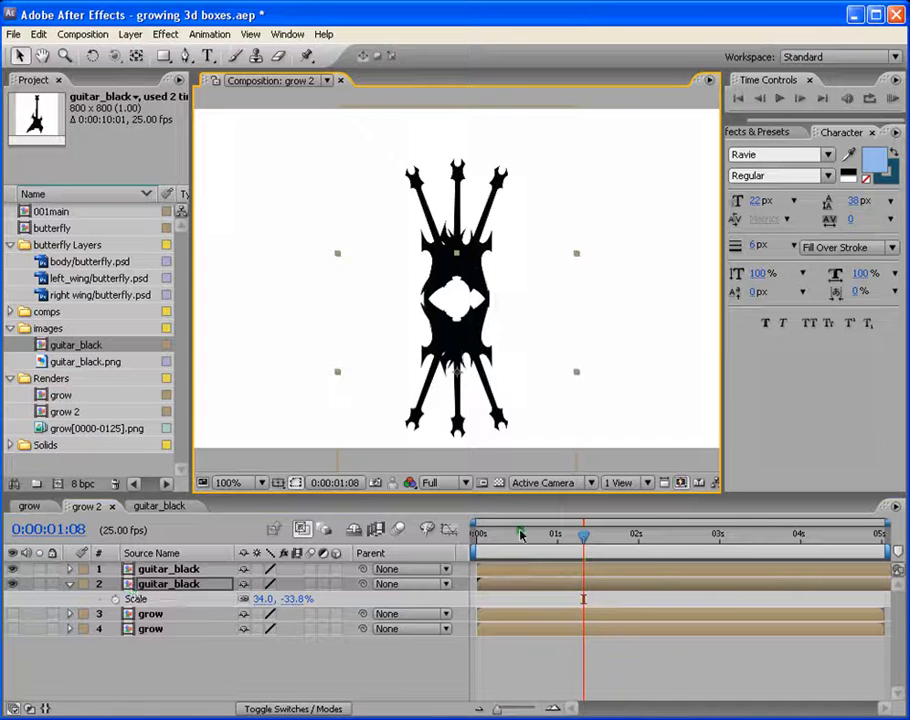
# Set the opacity of the flipped guitar_black layer to 50%.
pyautogui.click(172, 589)
pyautogui.press('t')
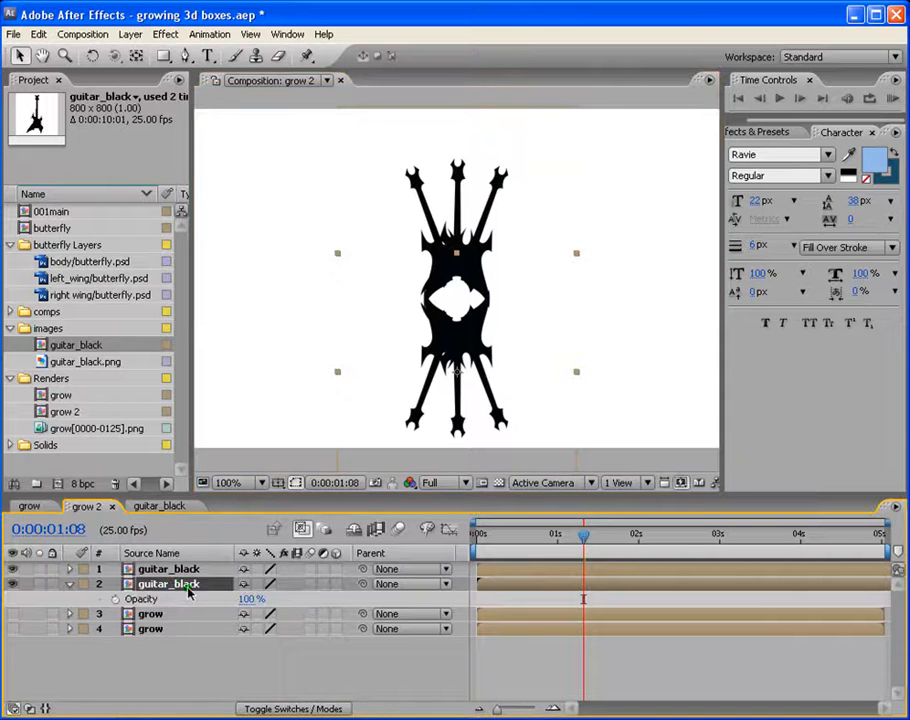
pyautogui.click(250, 599)
pyautogui.press('Return')
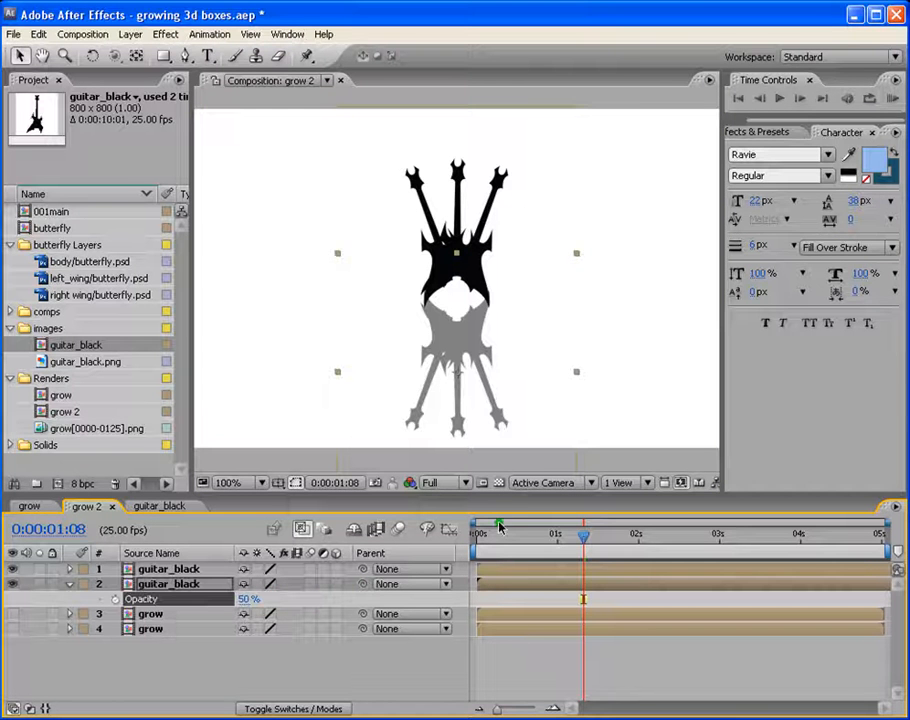
# Nudge the guitar reflection up to meet the original guitars and check the alignment at several points in time.
pyautogui.moveTo(480, 533); pyautogui.dragTo(521, 543)
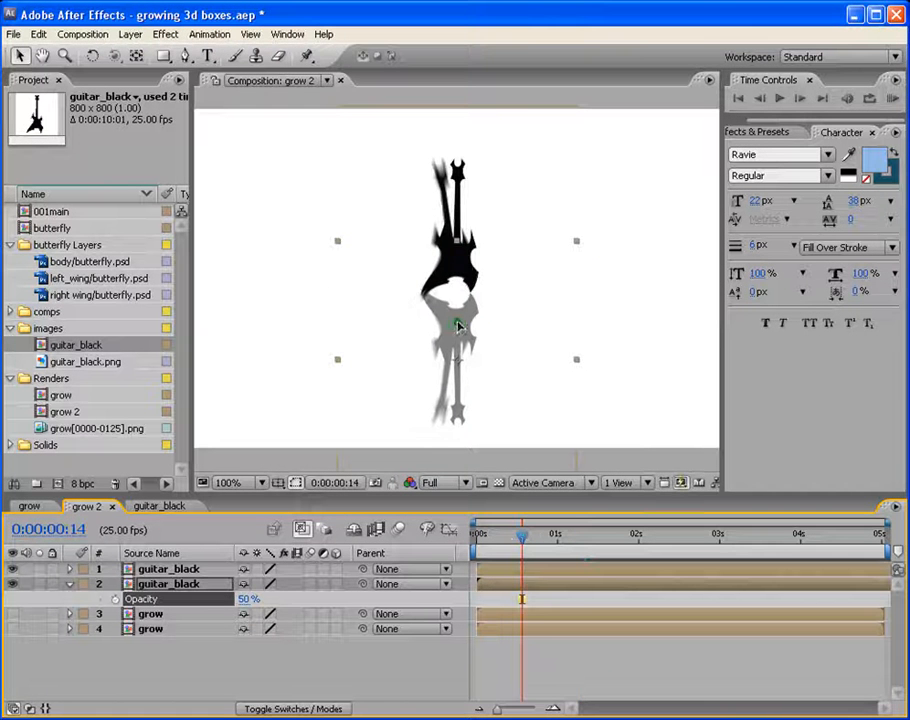
pyautogui.moveTo(457, 321); pyautogui.dragTo(457, 319)
pyautogui.moveTo(481, 535); pyautogui.dragTo(586, 541)
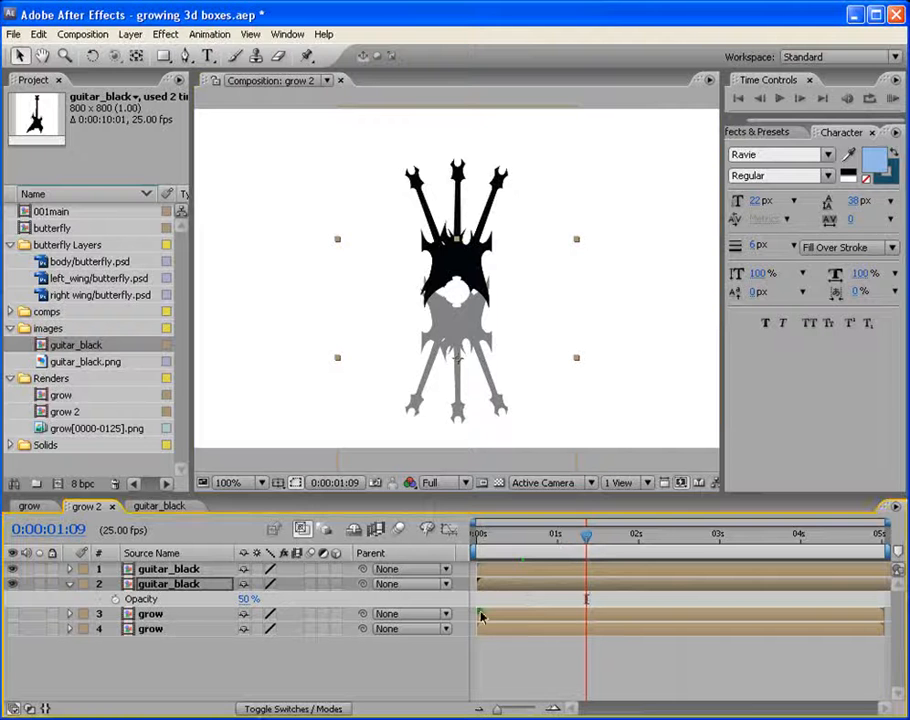
pyautogui.moveTo(498, 537); pyautogui.dragTo(537, 540)
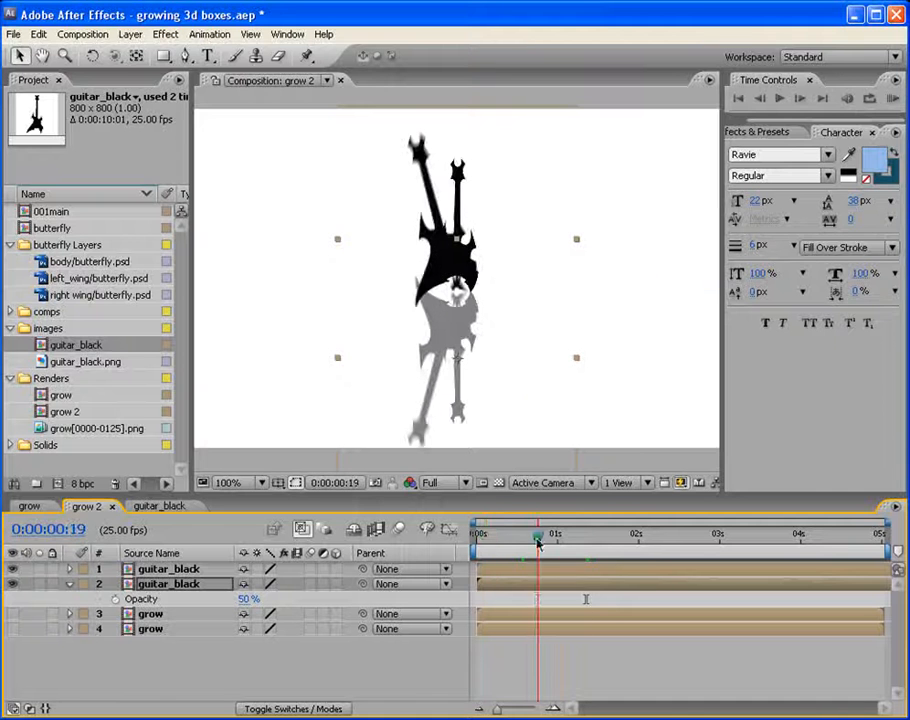
# Add a two-line text layer reading "MaxAfter" and "MANIA" beside the guitars.
pyautogui.click(207, 57)
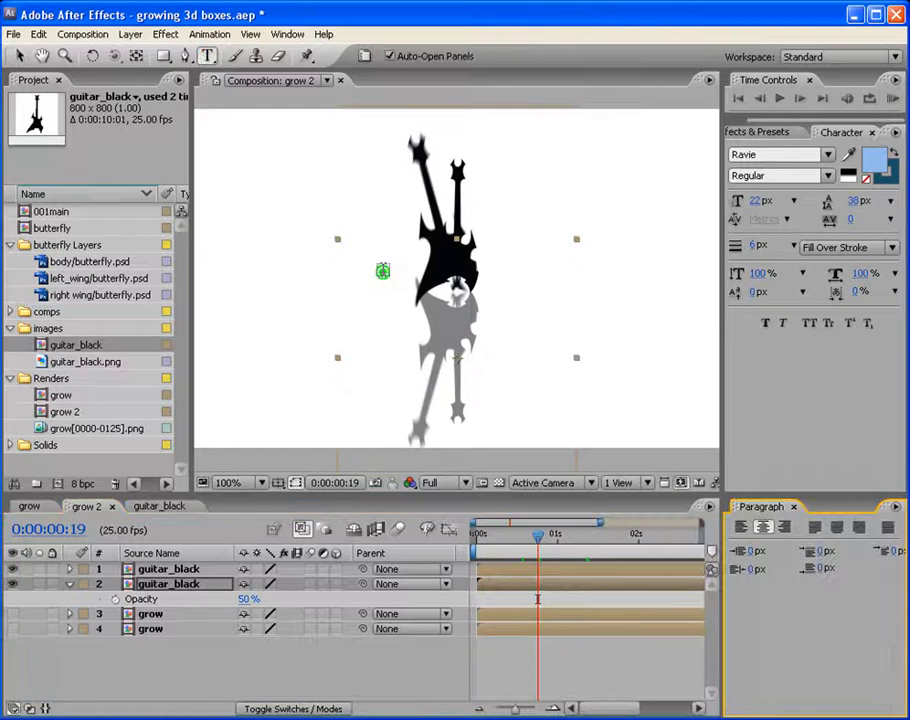
pyautogui.click(384, 268)
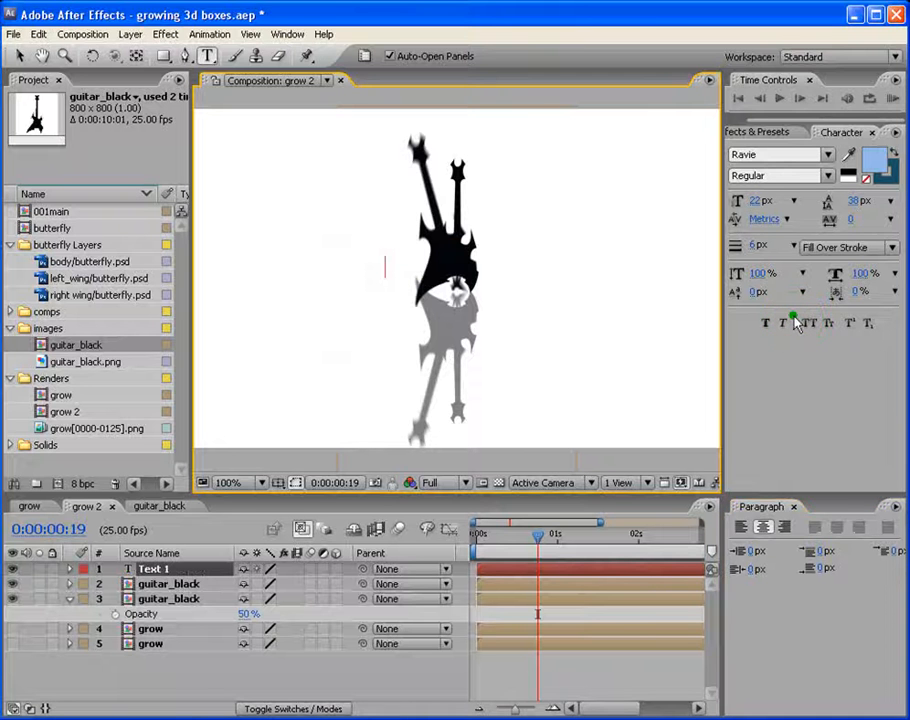
pyautogui.write('Max')
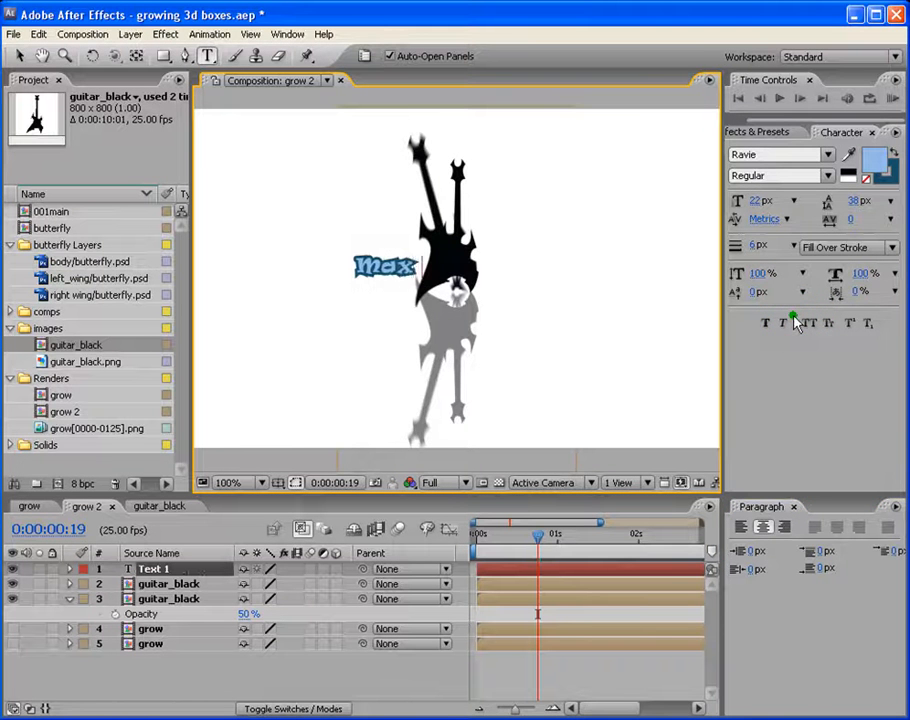
pyautogui.write('After ')
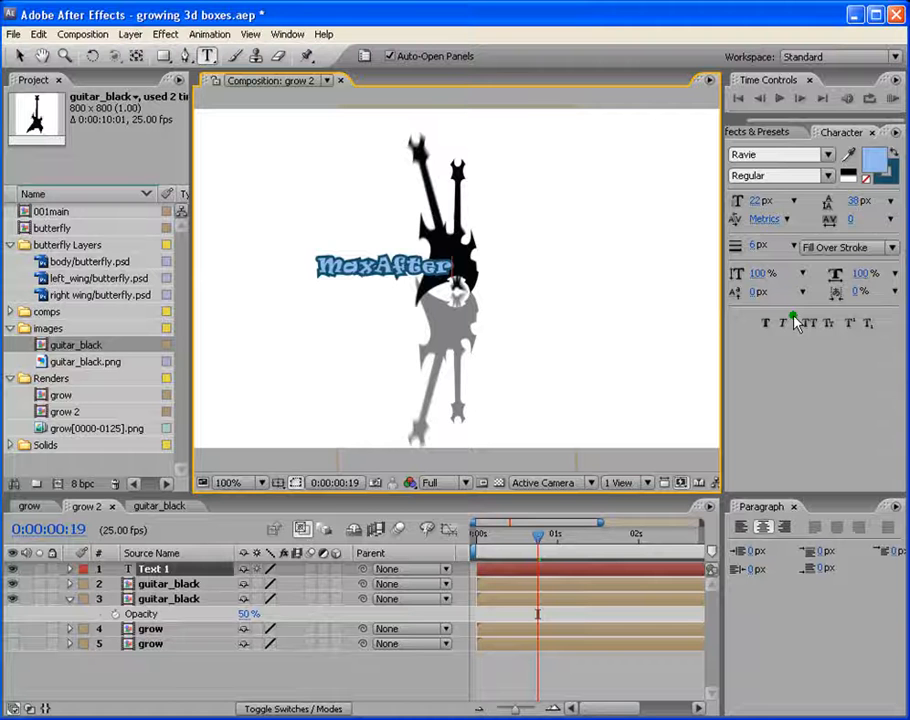
pyautogui.write('MANIA')
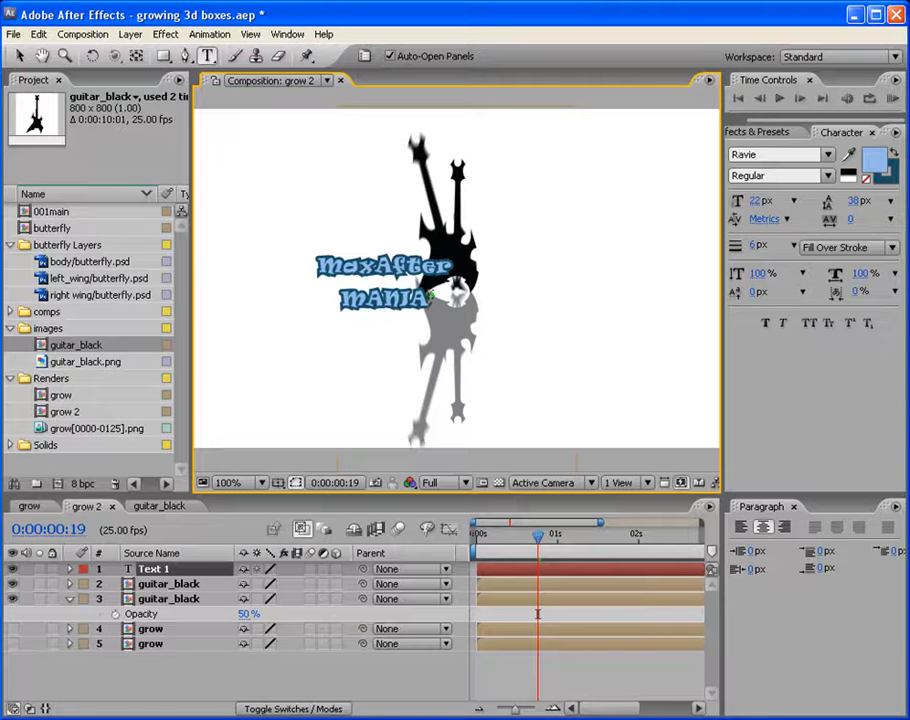
# Reduce the "MaxAfter" line to 15 px and set the text layer's leading to 25 px.
pyautogui.moveTo(447, 279); pyautogui.dragTo(316, 266)
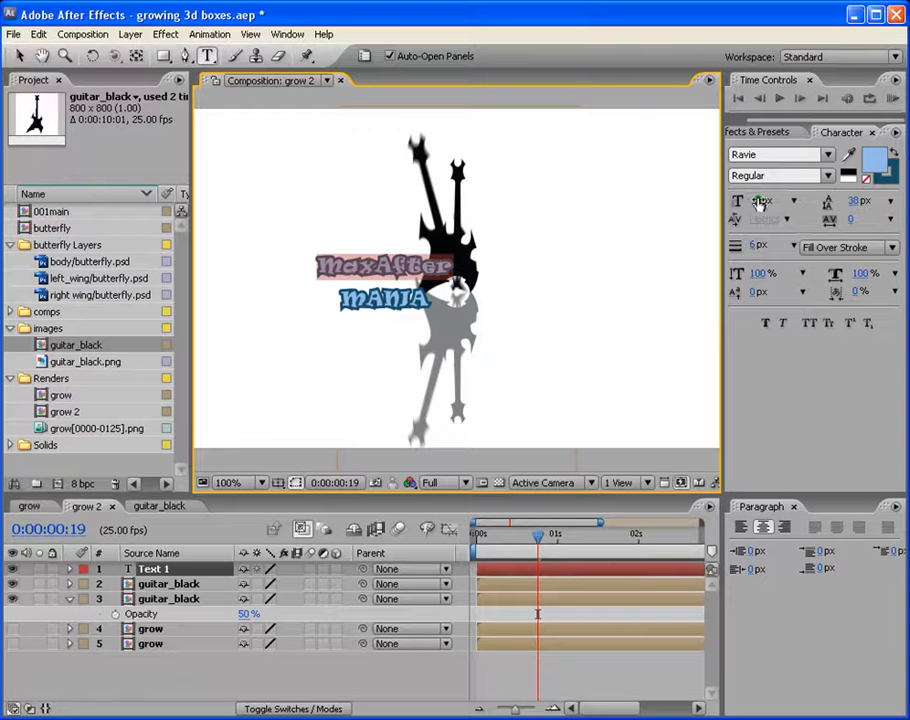
pyautogui.moveTo(761, 203); pyautogui.dragTo(753, 201)
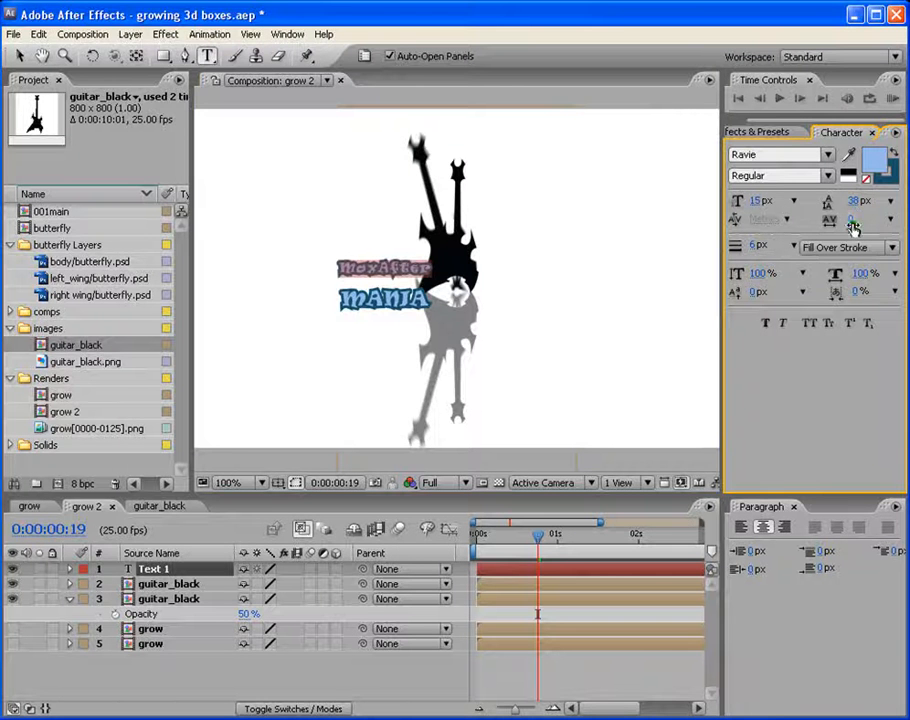
pyautogui.click(19, 56)
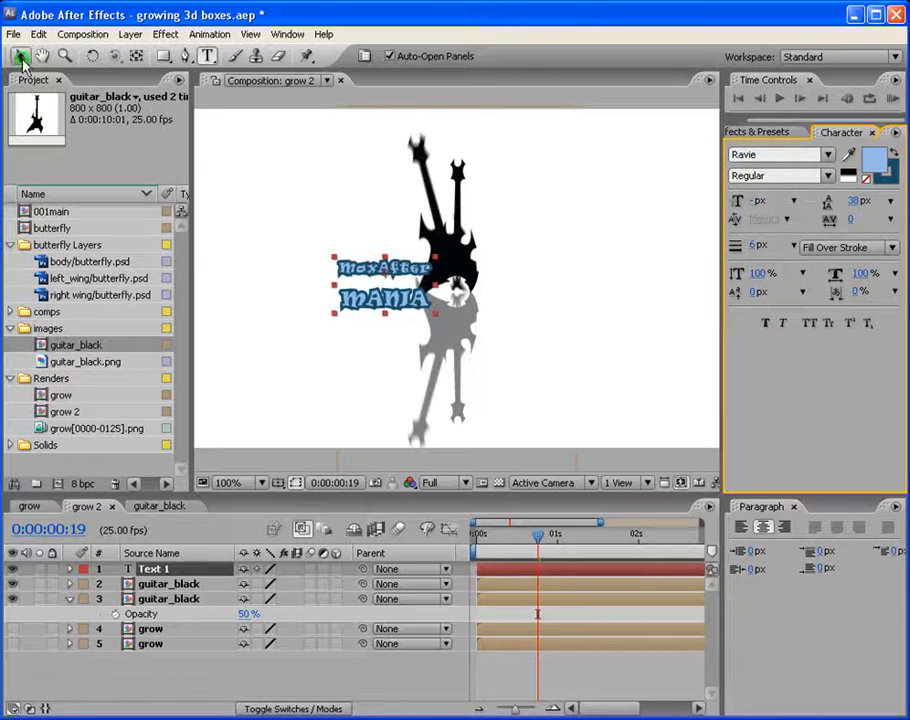
pyautogui.moveTo(860, 203); pyautogui.dragTo(845, 201)
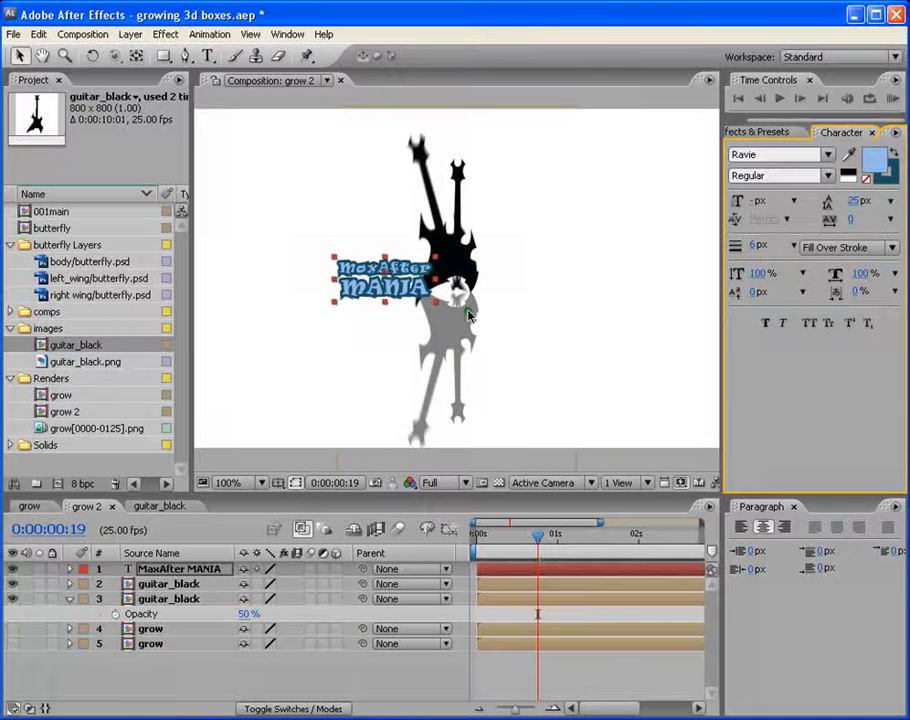
# Centre the title over the line where guitars and reflection meet, and move its anchor point to the text's bottom edge.
pyautogui.moveTo(387, 272); pyautogui.dragTo(448, 287)
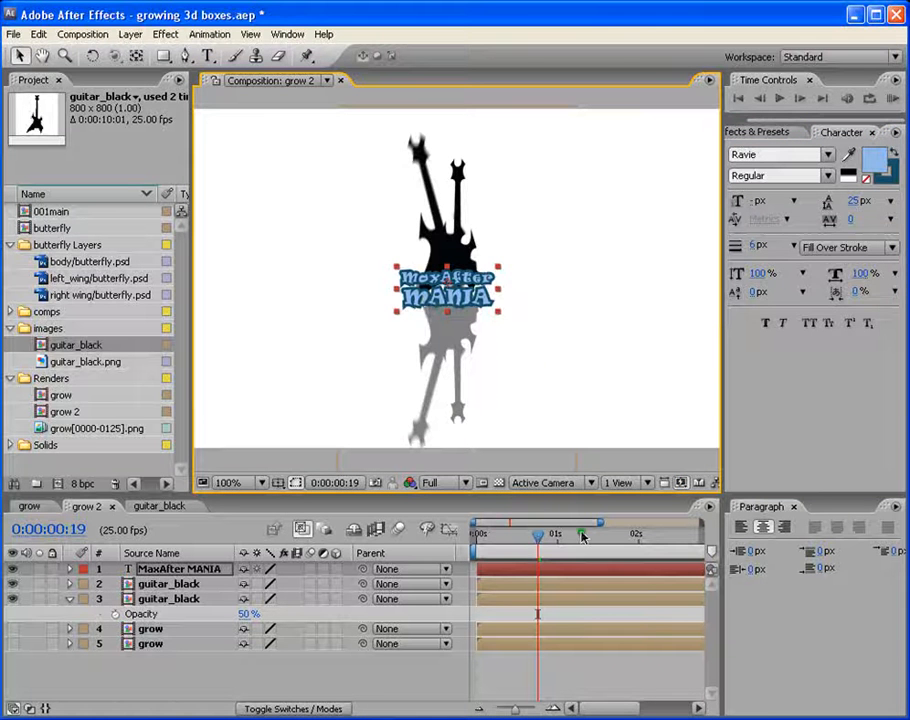
pyautogui.moveTo(497, 540)
pyautogui.mouseDown()
pyautogui.moveTo(473, 537)
pyautogui.moveTo(514, 537)
pyautogui.mouseUp()
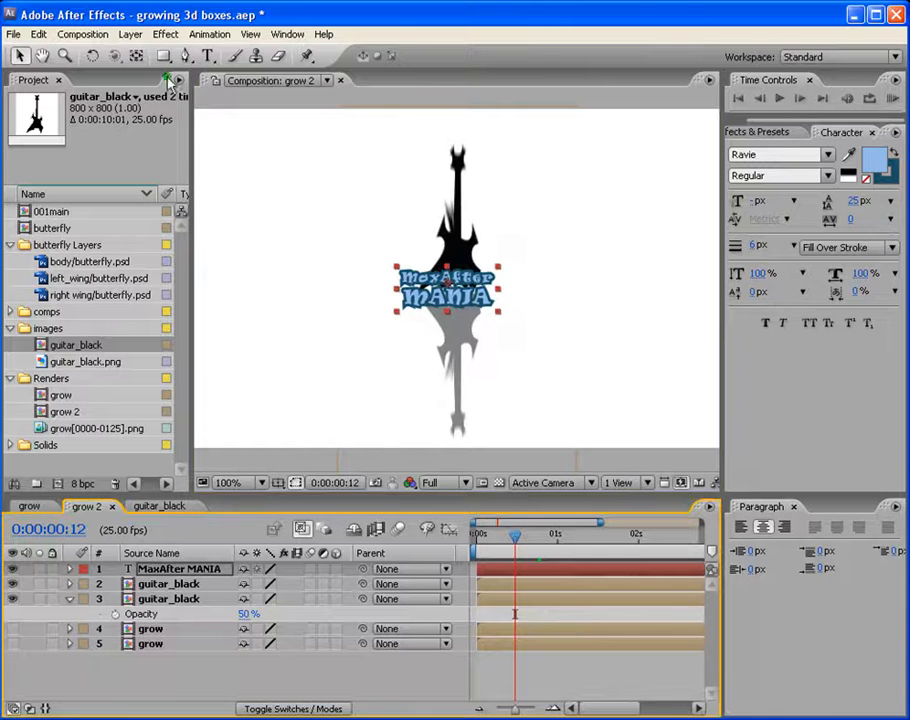
pyautogui.click(137, 57)
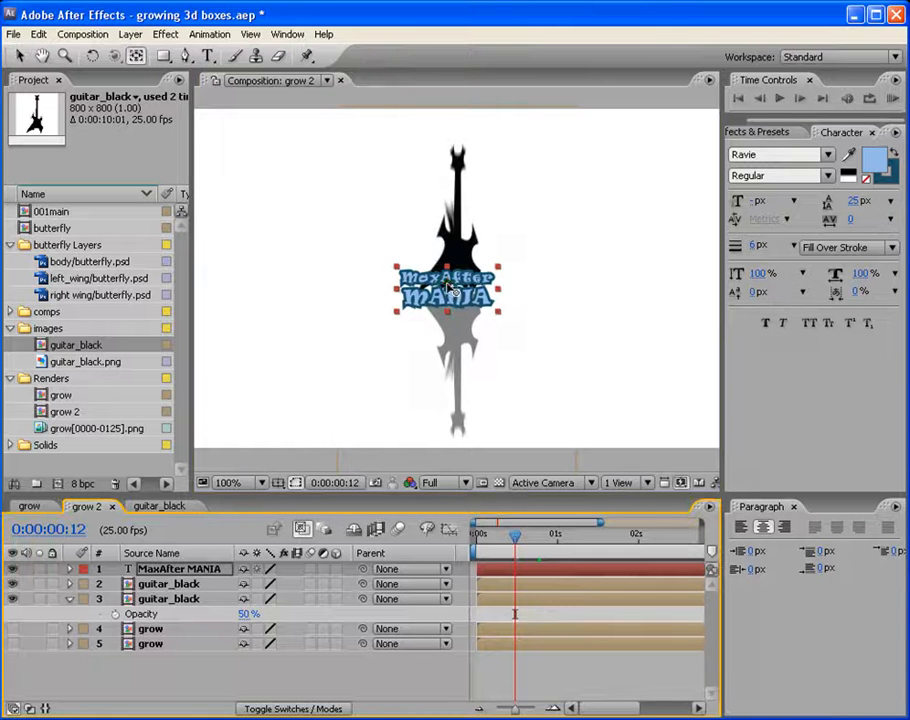
pyautogui.click(450, 289)
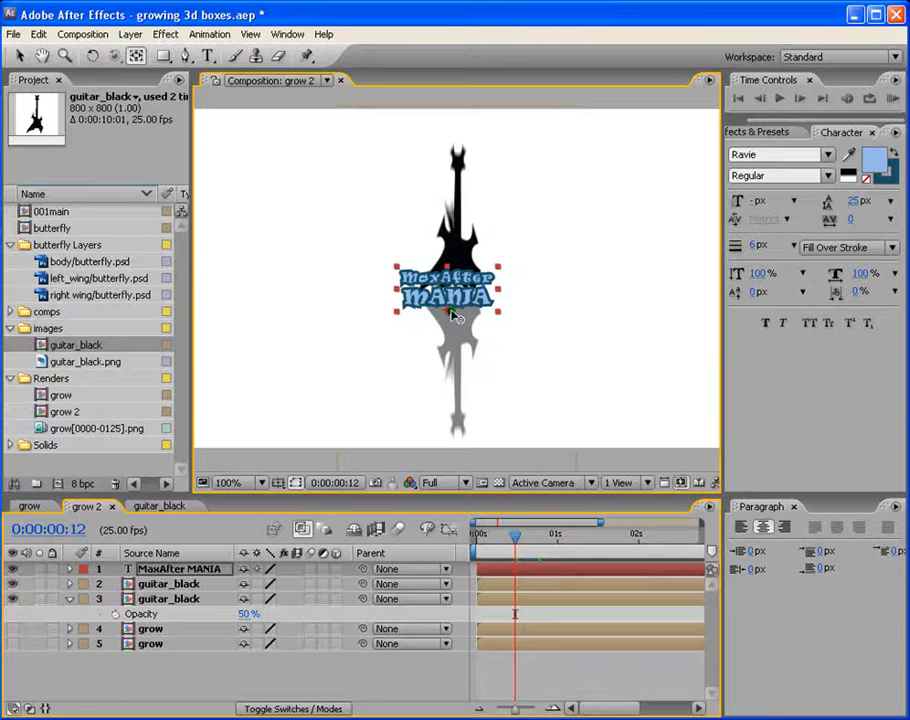
pyautogui.click(18, 55)
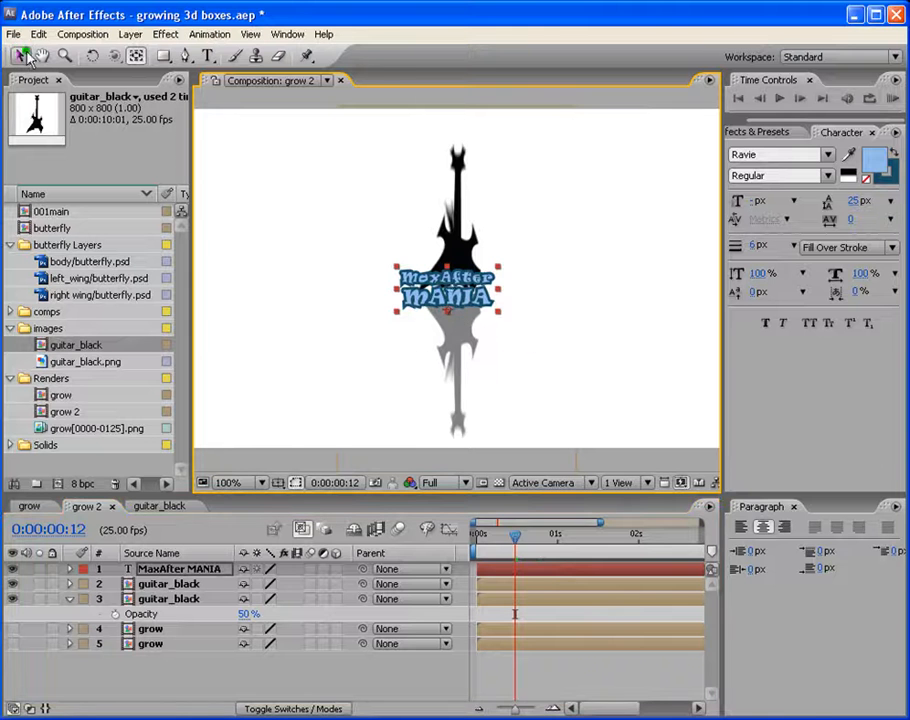
# Set the MaxAfter MANIA layer's scale to 0% at 0:00:00:00 and start keyframing its scale there.
pyautogui.click(243, 365)
pyautogui.click(494, 543)
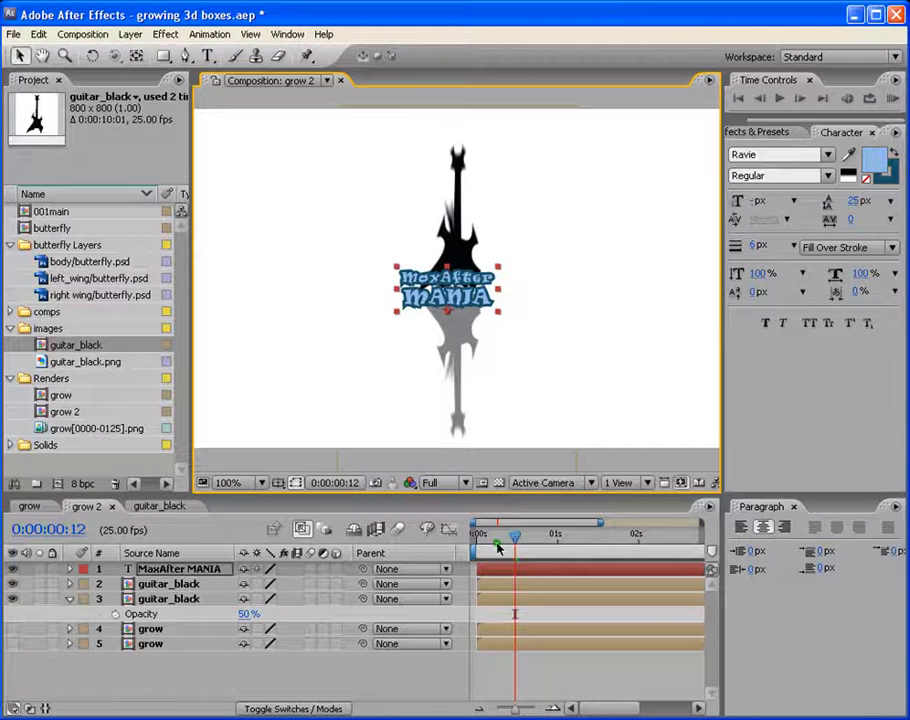
pyautogui.click(522, 680)
pyautogui.press('s')
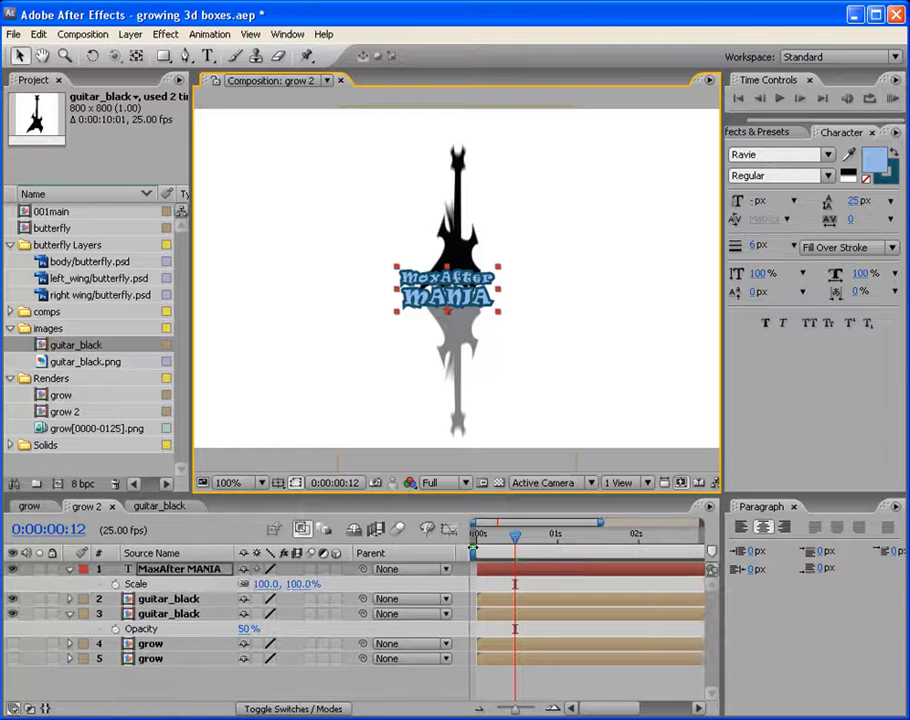
pyautogui.click(484, 532)
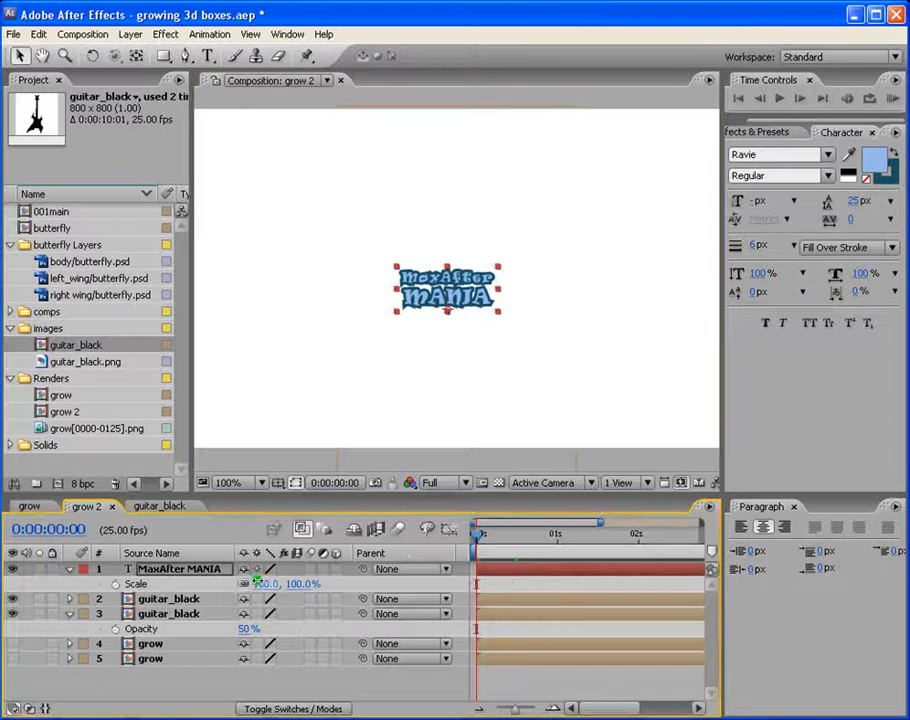
pyautogui.click(260, 583)
pyautogui.write('0')
pyautogui.press('Return')
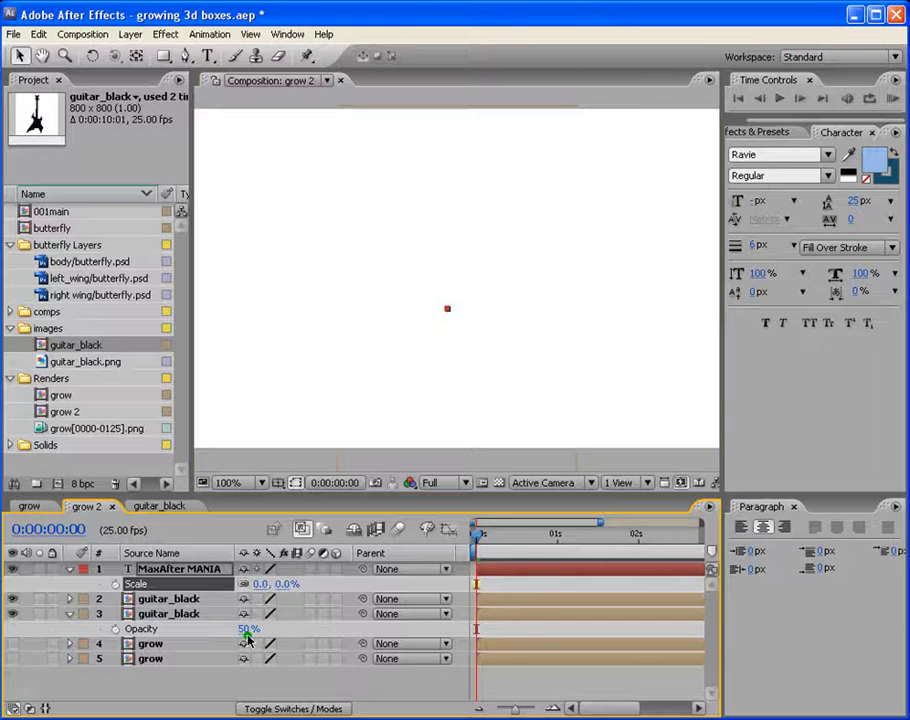
pyautogui.click(116, 584)
# Keyframe the title's scale to 177% at 0:00:00:07 and 121% at 0:00:00:11.
pyautogui.moveTo(480, 531); pyautogui.dragTo(500, 538)
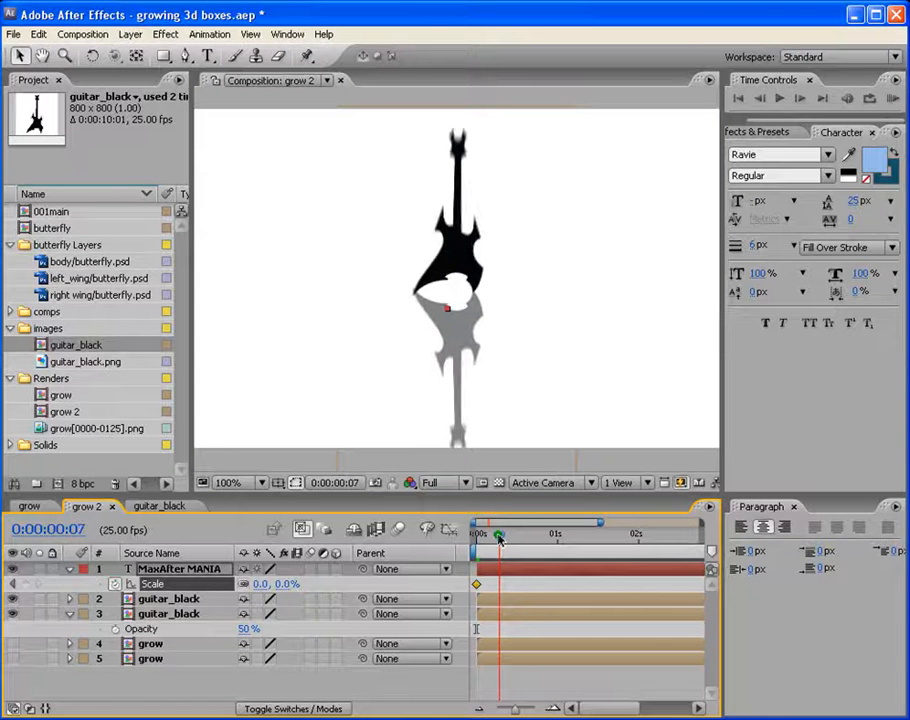
pyautogui.moveTo(287, 585); pyautogui.dragTo(443, 586)
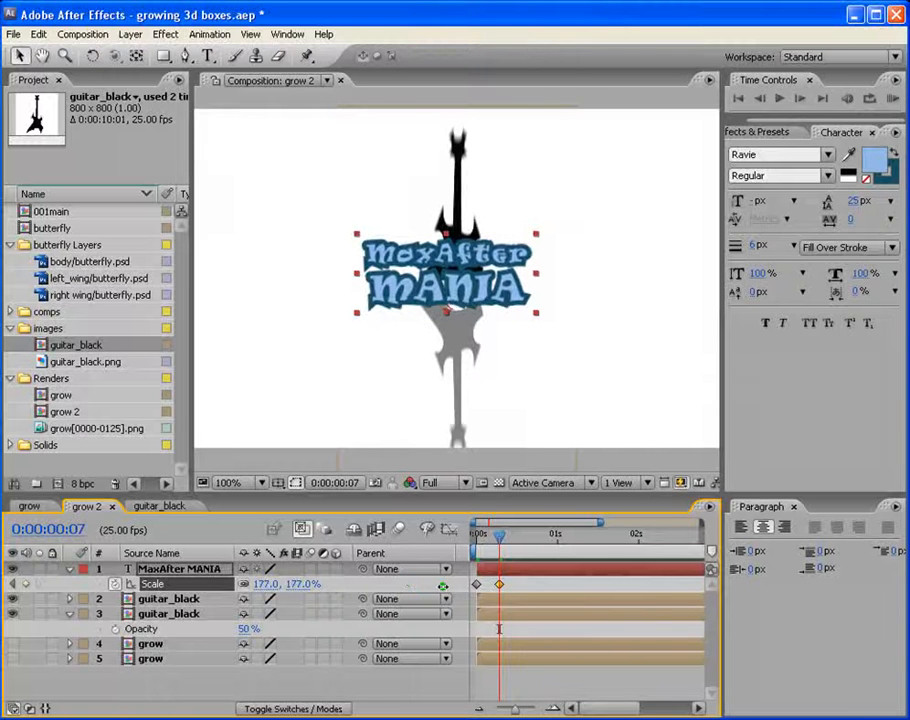
pyautogui.moveTo(503, 538); pyautogui.dragTo(515, 538)
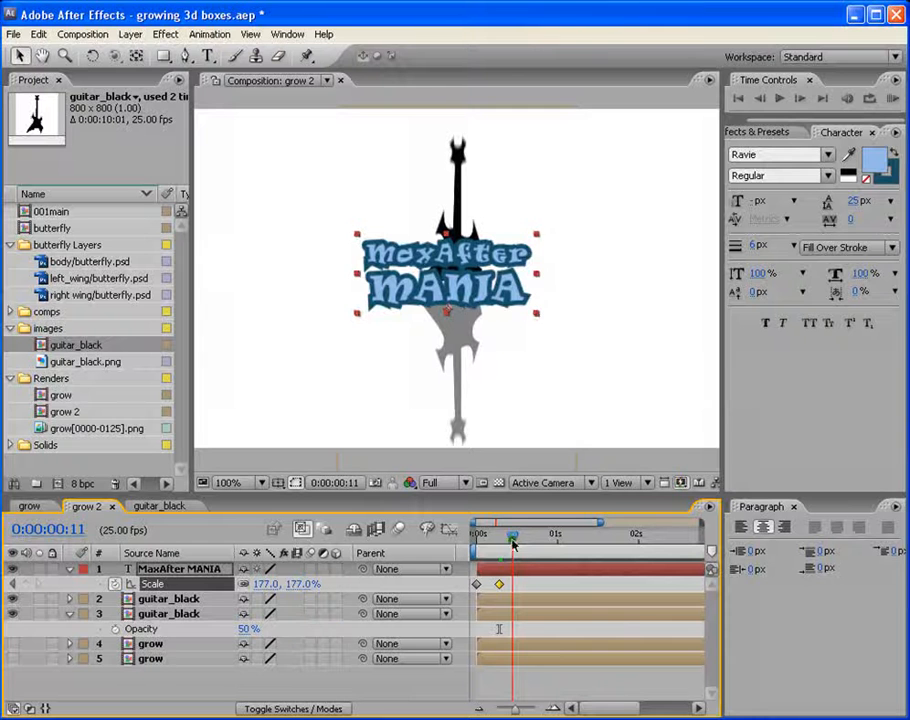
pyautogui.click(297, 583)
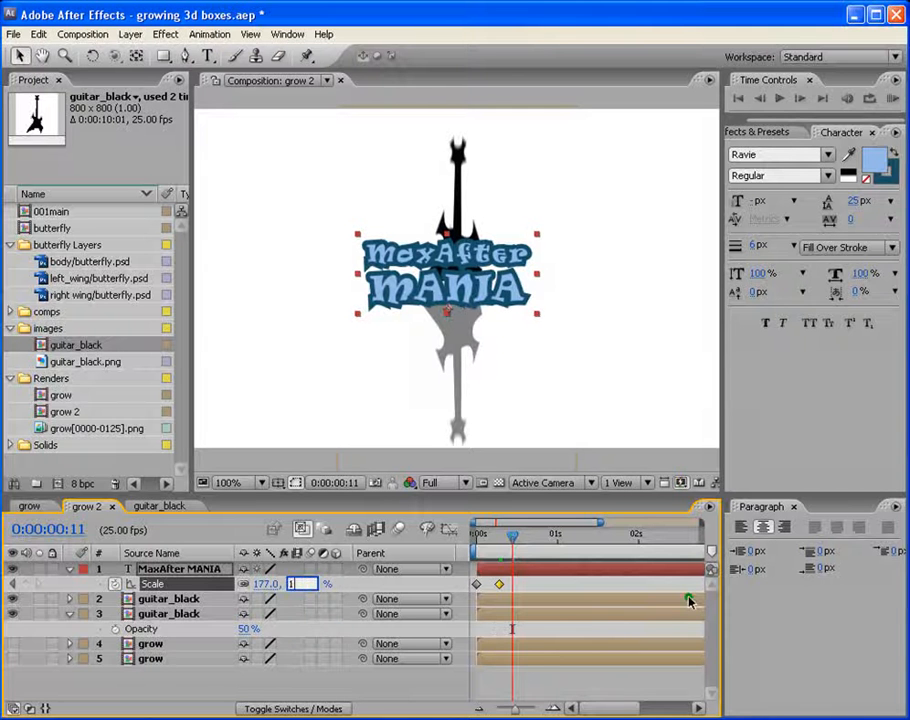
pyautogui.write('100')
pyautogui.press('Return')
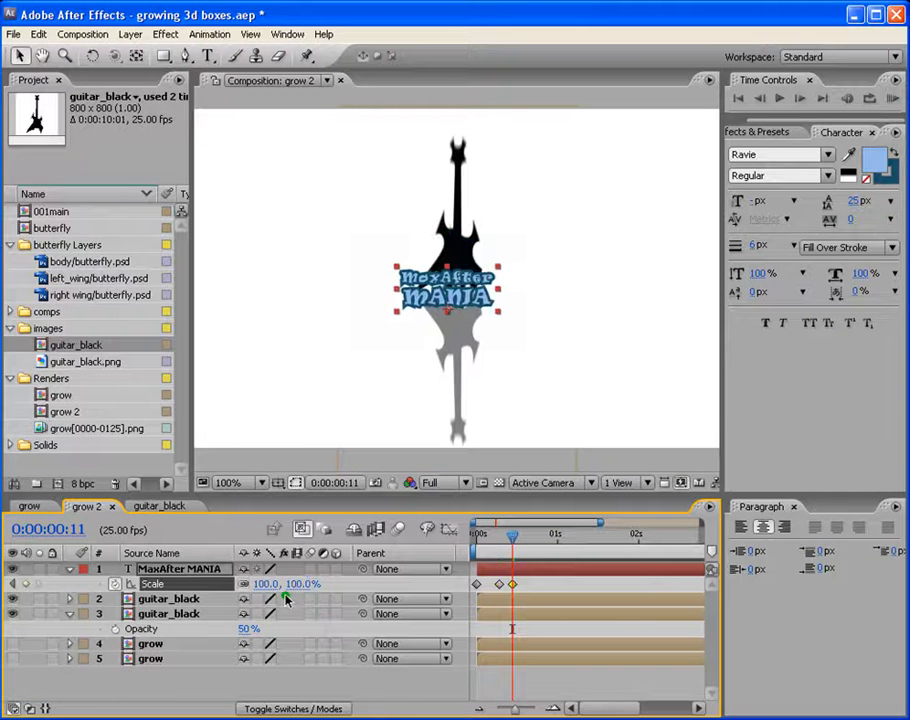
pyautogui.moveTo(295, 583); pyautogui.dragTo(313, 582)
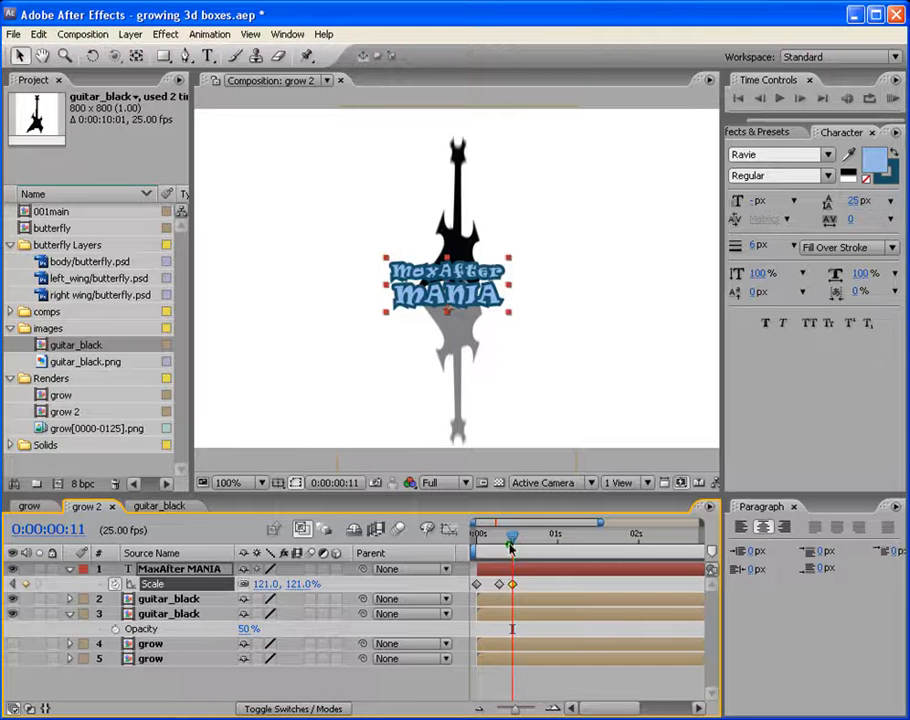
# Apply Easy Ease In to the title's 177% scale keyframe and nudge the title slightly to the right over the guitars.
pyautogui.moveTo(512, 543); pyautogui.dragTo(499, 540)
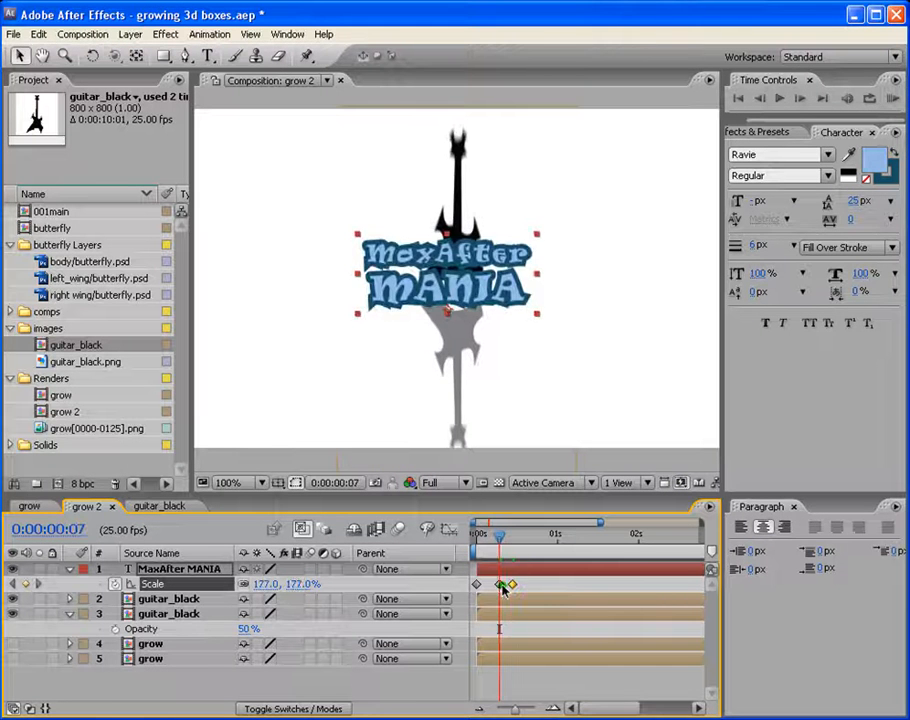
pyautogui.rightClick(501, 586)
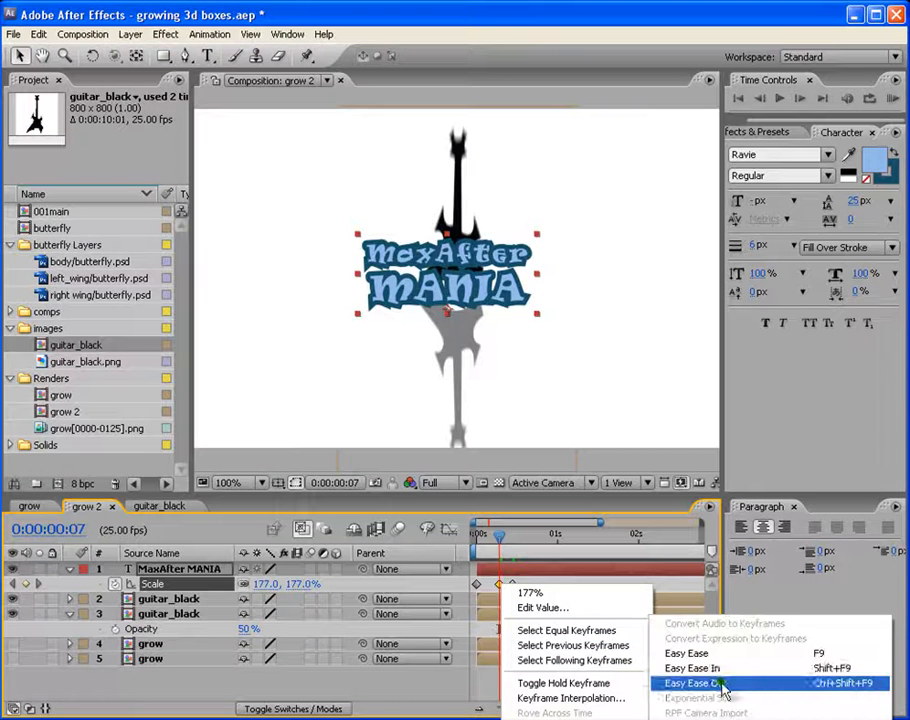
pyautogui.click(719, 670)
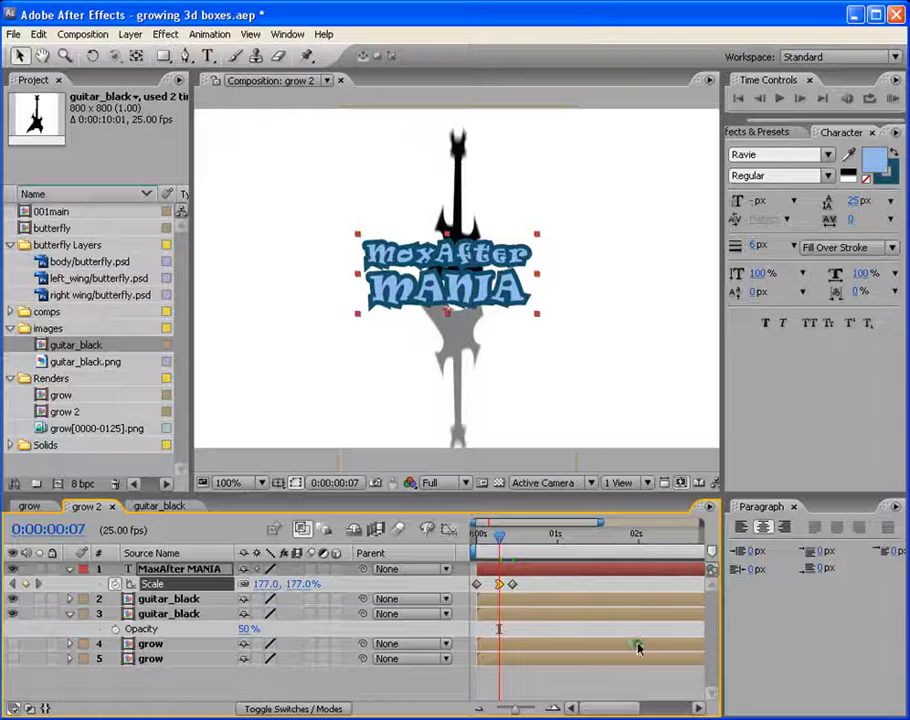
pyautogui.moveTo(480, 289); pyautogui.dragTo(488, 289)
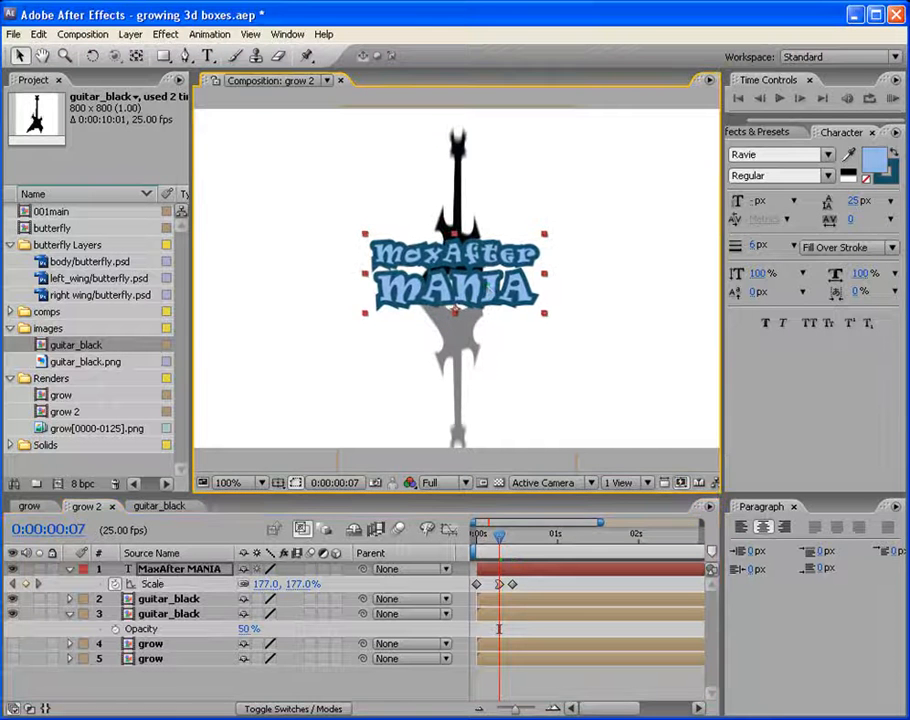
# Preview the pop-up animation and delay the title layer so that it starts shortly before the 1-second mark.
pyautogui.click(894, 97)
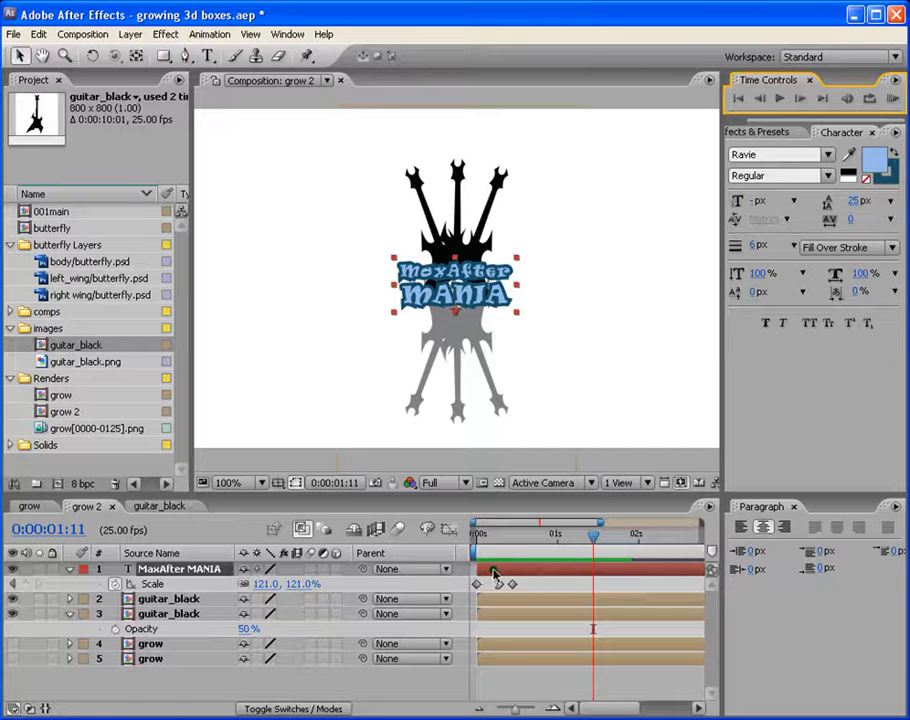
pyautogui.moveTo(492, 573); pyautogui.dragTo(524, 572)
pyautogui.moveTo(480, 536); pyautogui.dragTo(573, 535)
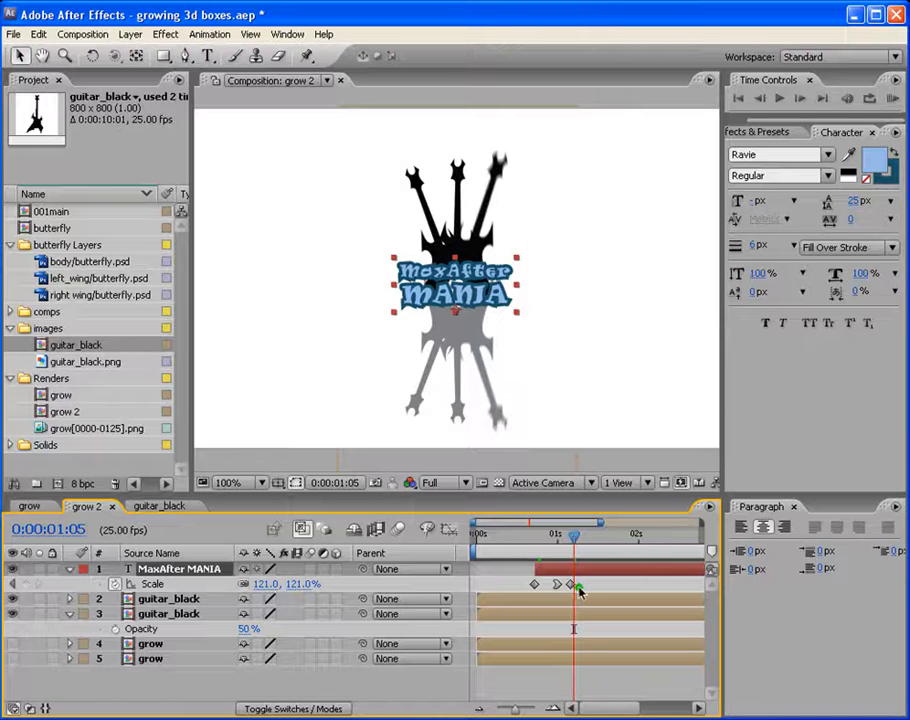
# Turn on both grow layers, delay them to start at about 0:00:01:05, and check the timing.
pyautogui.click(155, 643)
pyautogui.click(12, 645)
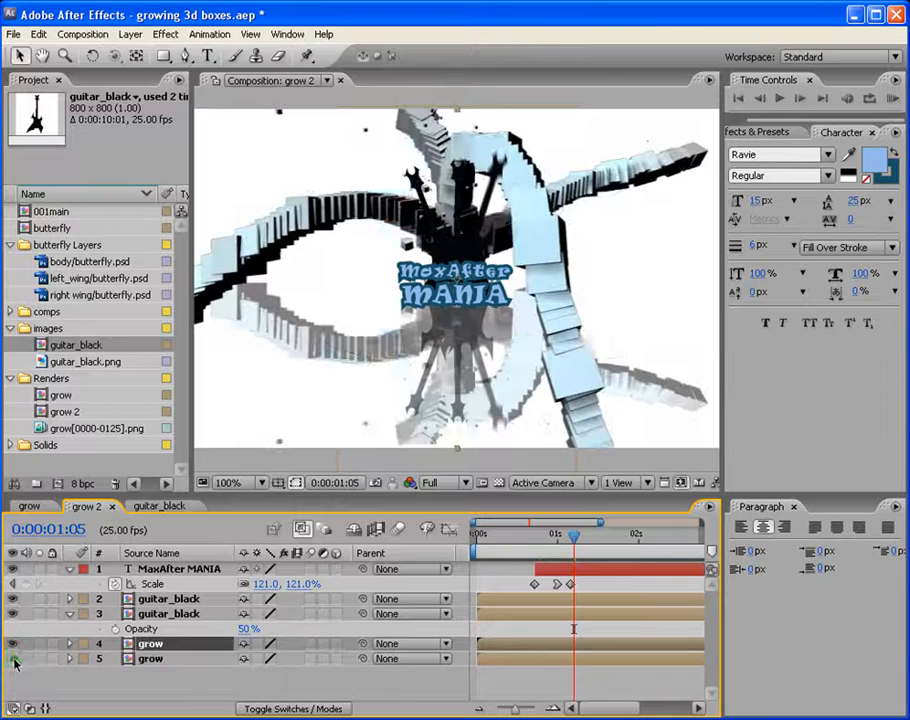
pyautogui.click(13, 659)
pyautogui.keyDown('shift'); pyautogui.click(150, 659); pyautogui.keyUp('shift')
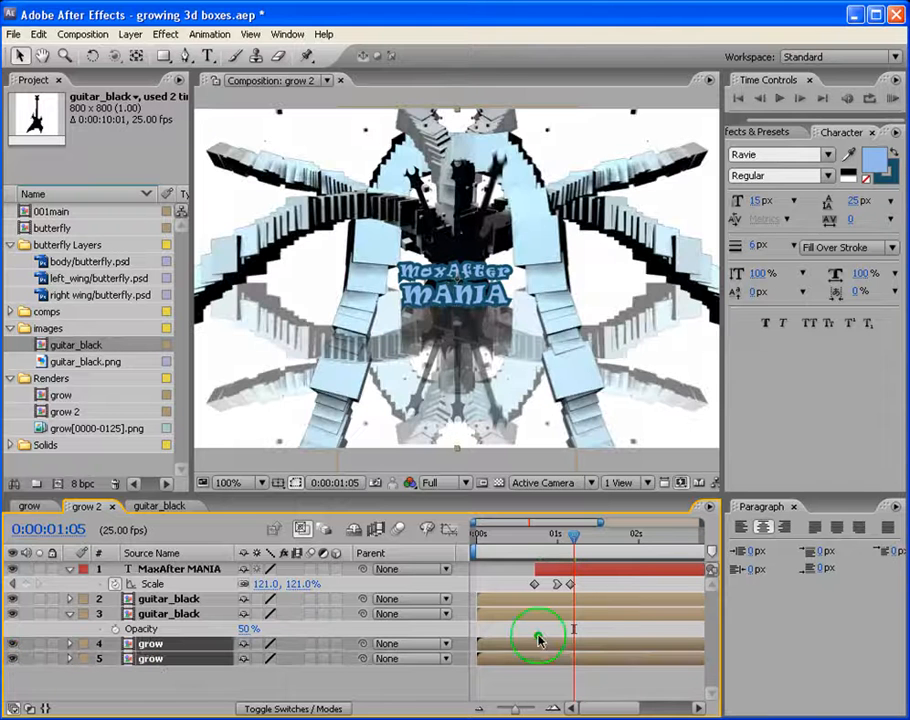
pyautogui.moveTo(498, 645); pyautogui.dragTo(591, 645)
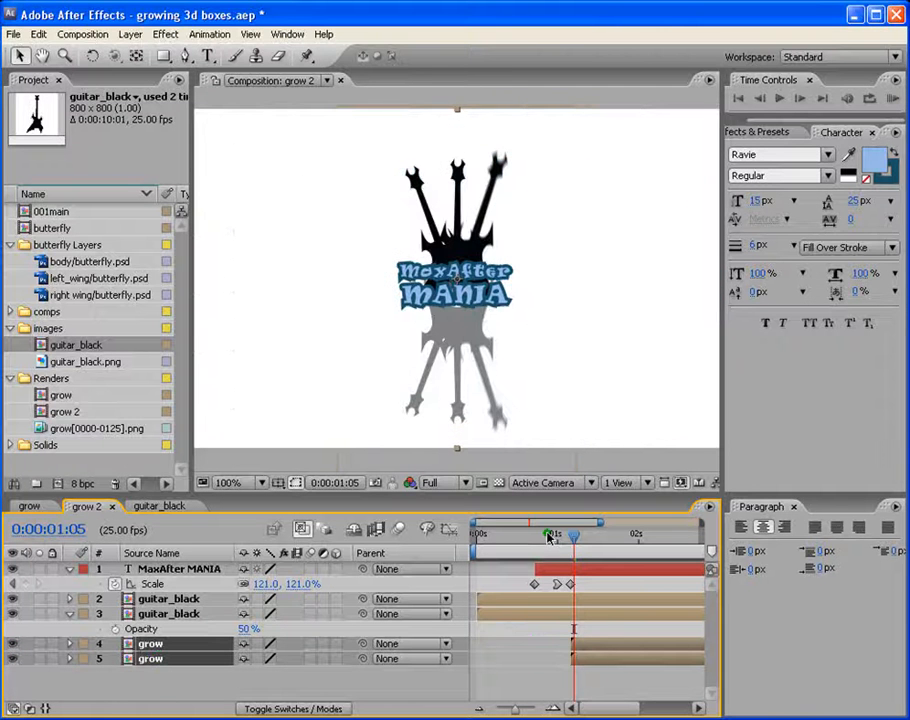
pyautogui.moveTo(574, 536); pyautogui.dragTo(629, 557)
pyautogui.click(597, 683)
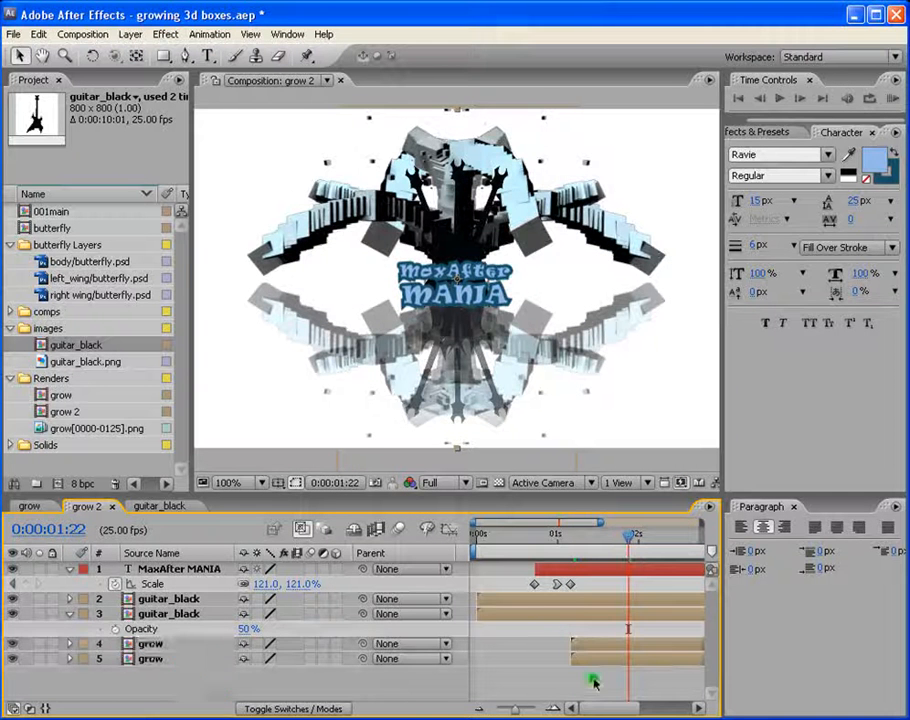
# Move the upper grow layer above the MaxAfter MANIA title and scrub through the boxes' growth.
pyautogui.click(148, 646)
pyautogui.moveTo(148, 646); pyautogui.dragTo(162, 568)
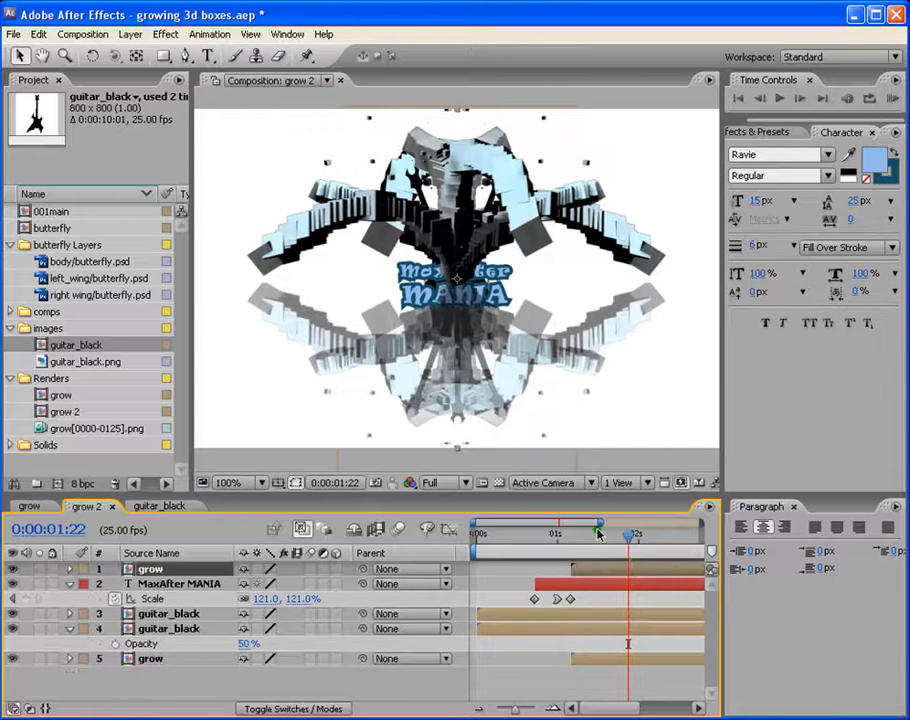
pyautogui.moveTo(553, 539); pyautogui.dragTo(624, 543)
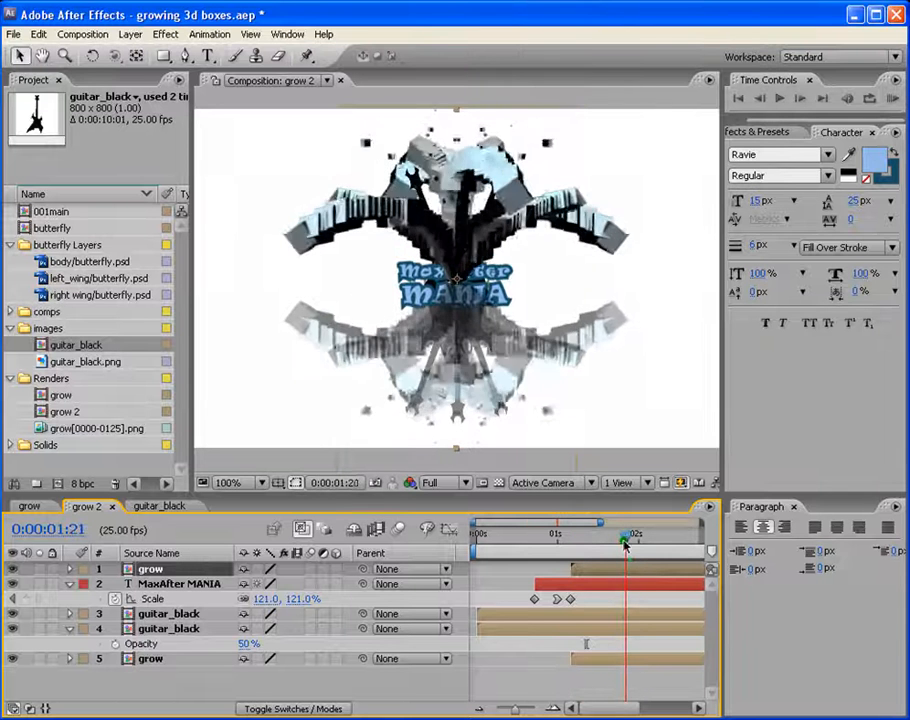
# Show the whole timeline, fit the composition in the viewer, and RAM preview the full animation.
pyautogui.click(508, 708)
pyautogui.click(893, 98)
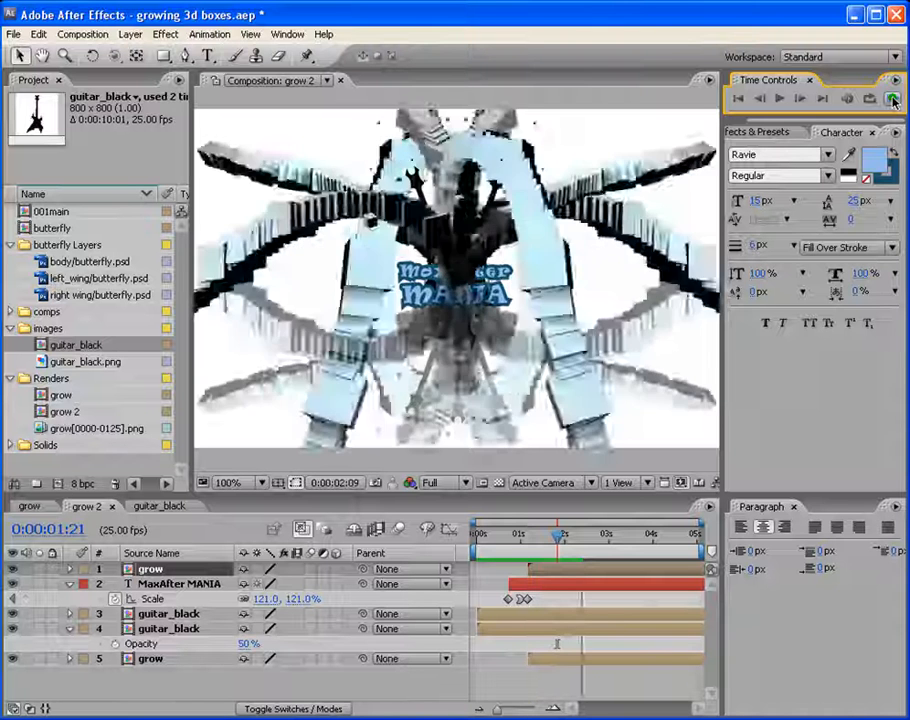
pyautogui.click(262, 482)
pyautogui.click(260, 514)
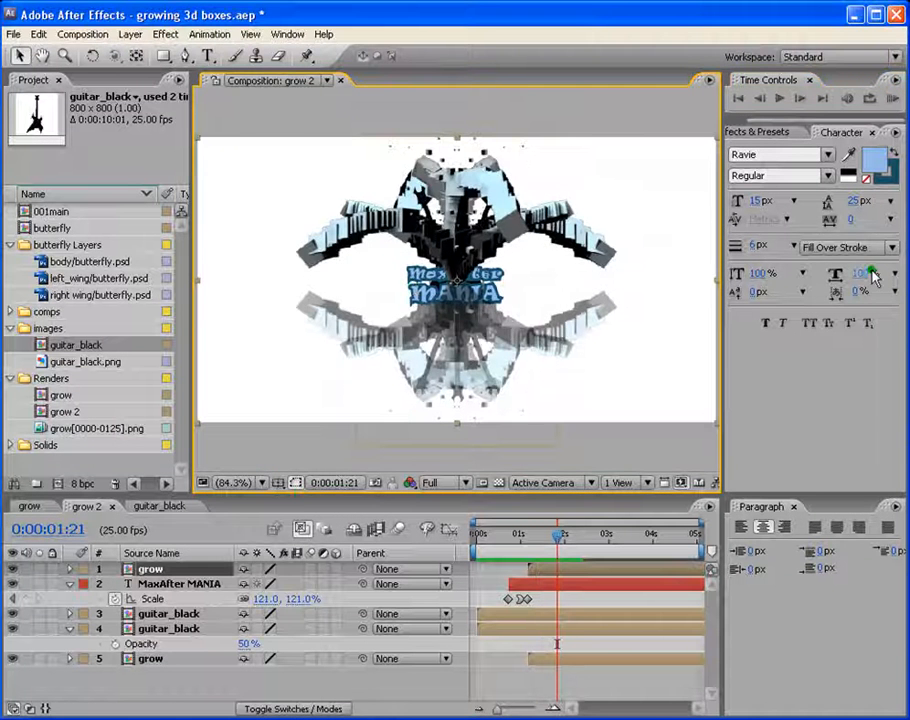
pyautogui.click(893, 98)
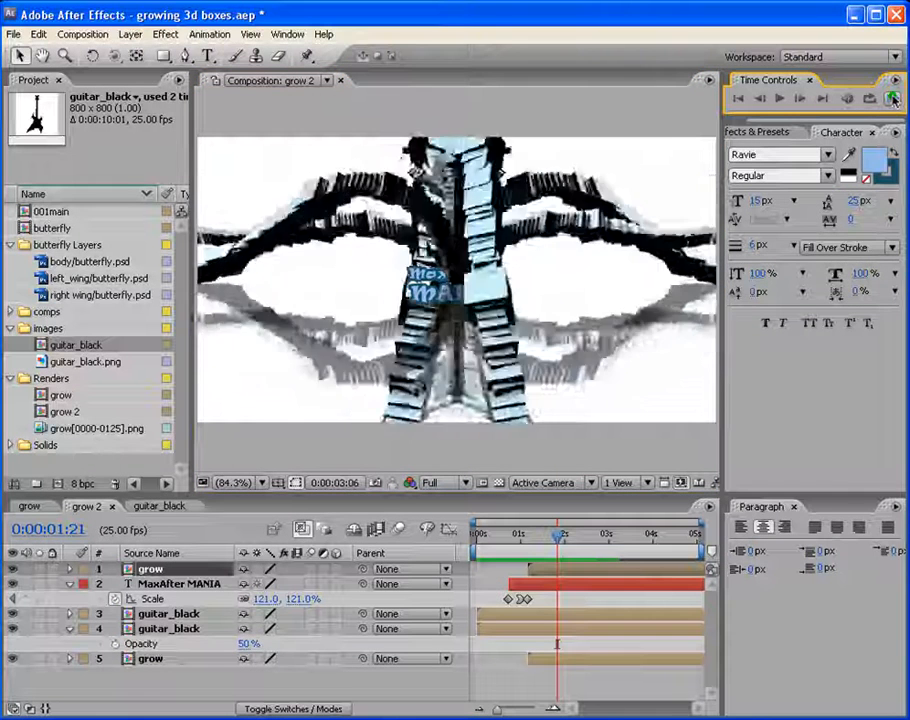
pyautogui.press('space')
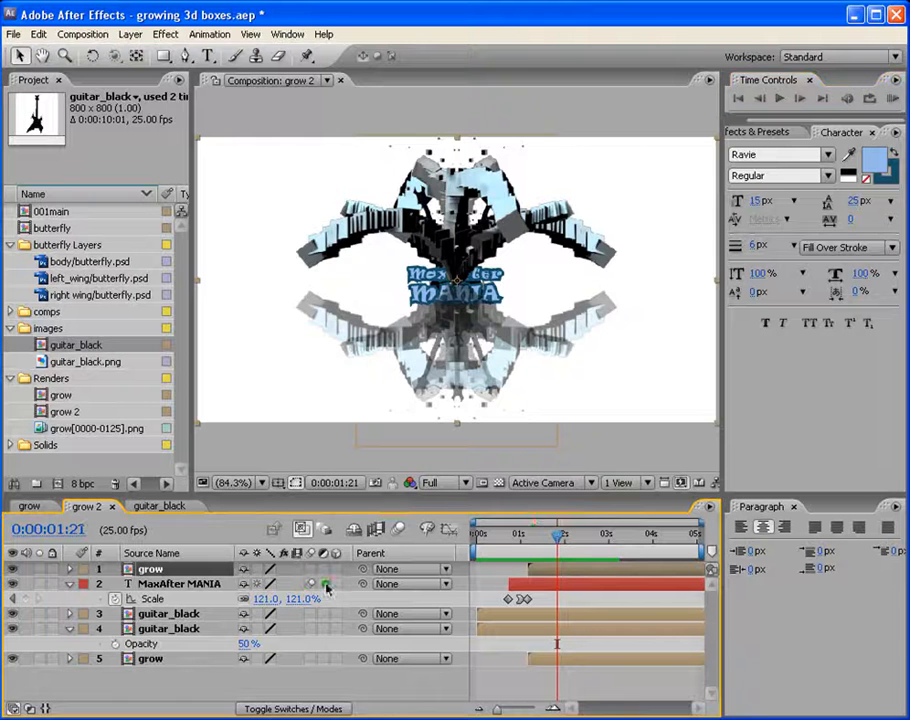
# Enable motion blur for the title layer and the composition, and check the frame at 0:00:01:08.
pyautogui.click(398, 528)
pyautogui.click(534, 540)
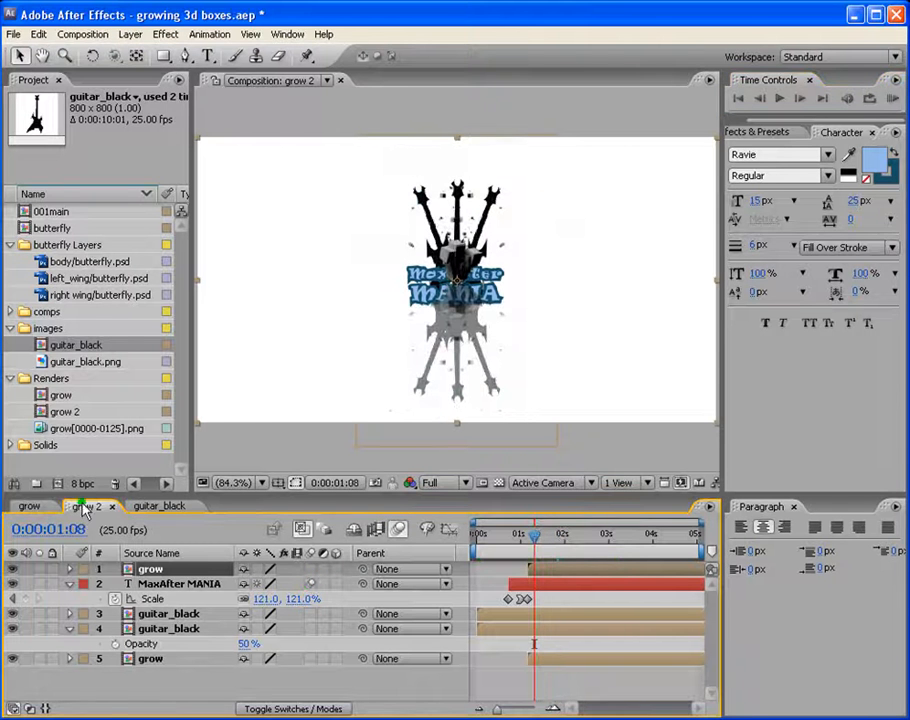
# Create a new composition from grow 2 and rename it "final".
pyautogui.click(42, 414)
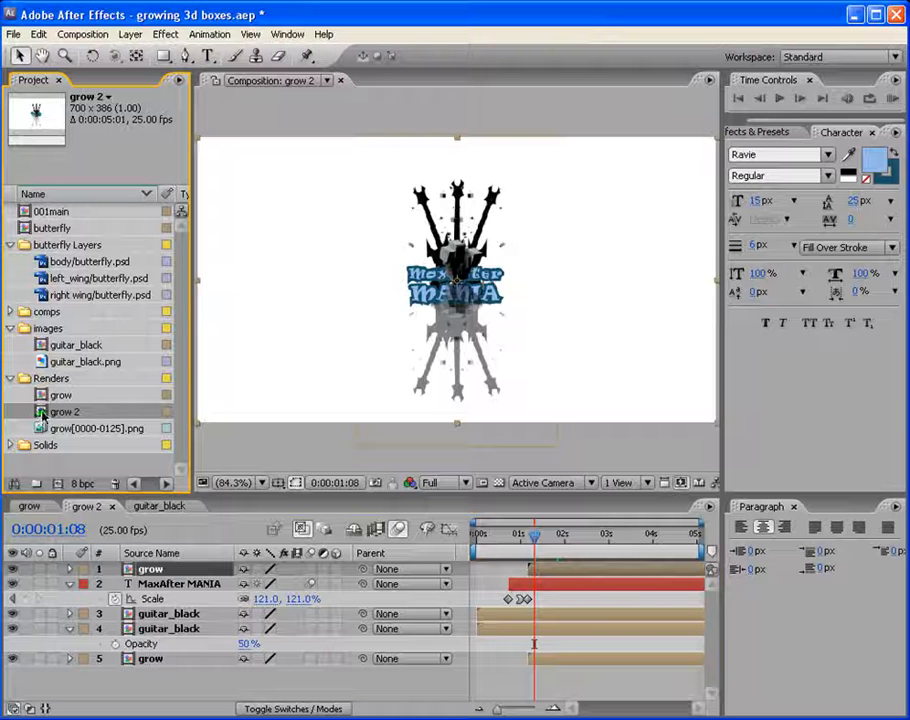
pyautogui.moveTo(42, 414); pyautogui.dragTo(58, 485)
pyautogui.click(61, 429)
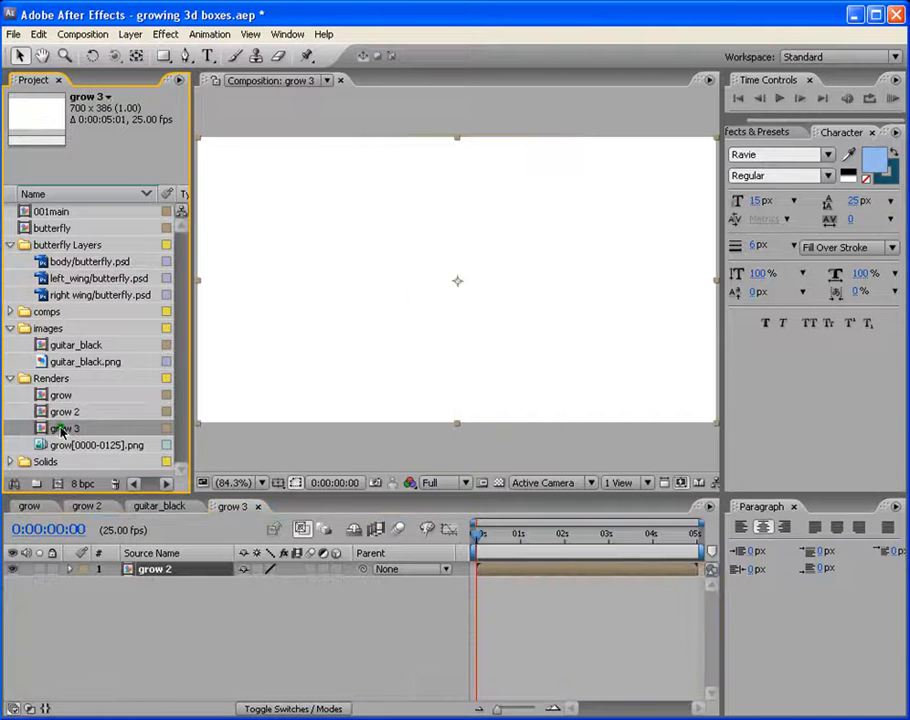
pyautogui.press('Return')
pyautogui.write('final')
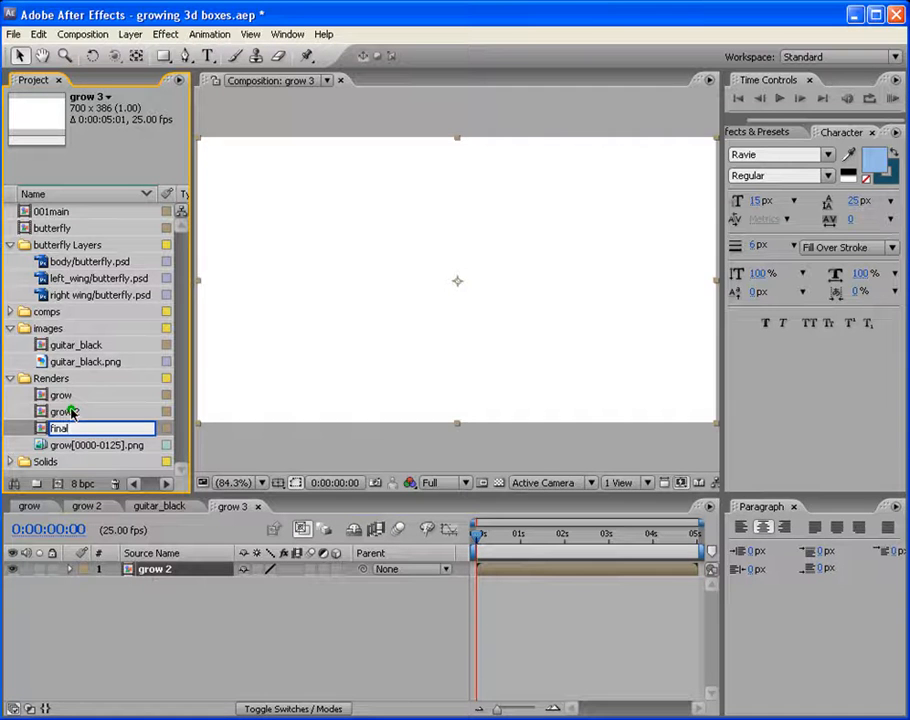
pyautogui.press('Return')
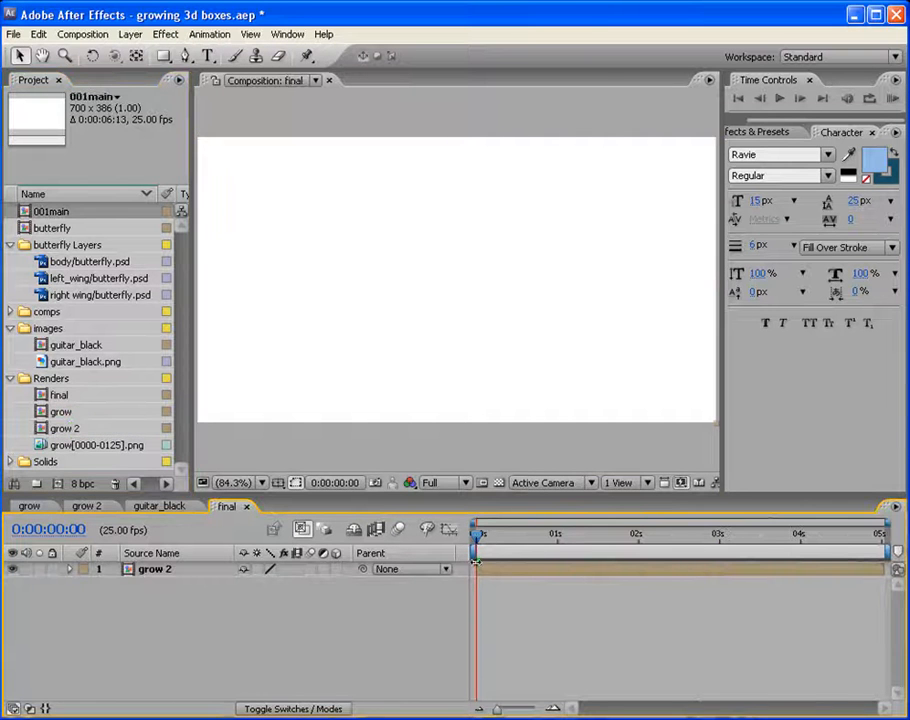
# Scrub through the final composition, duplicate its grow 2 layer, and hide the upper copy.
pyautogui.moveTo(476, 535); pyautogui.dragTo(641, 530)
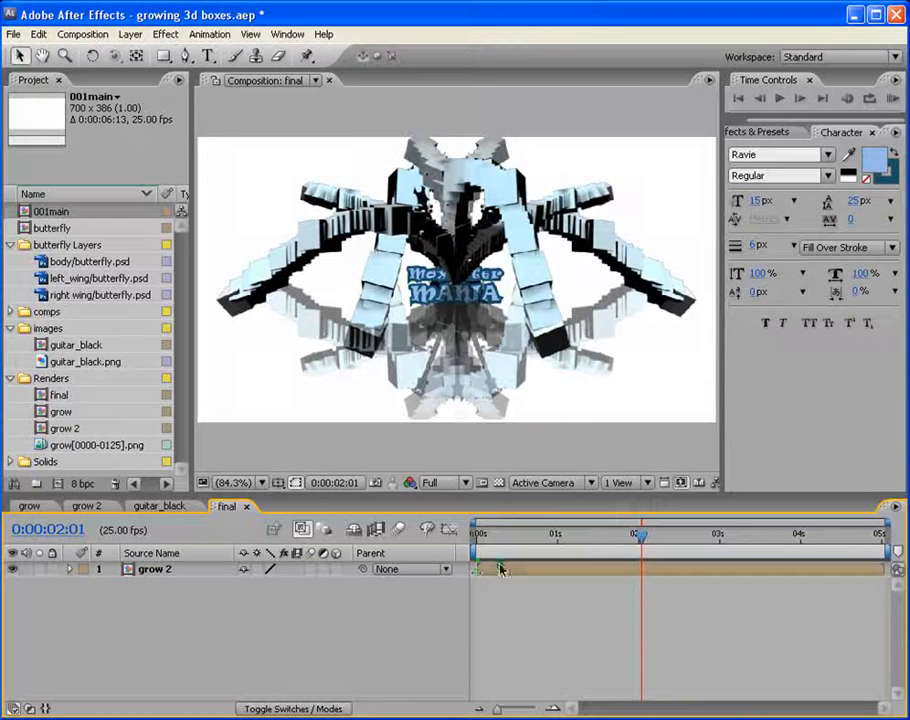
pyautogui.click(499, 570)
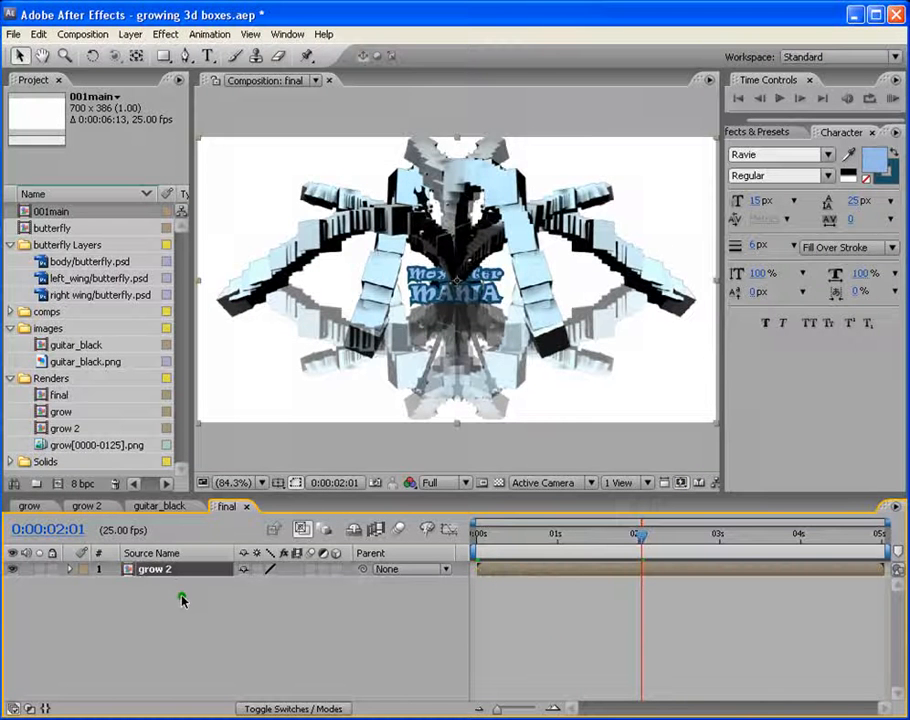
pyautogui.hotkey('ctrl', 'd')
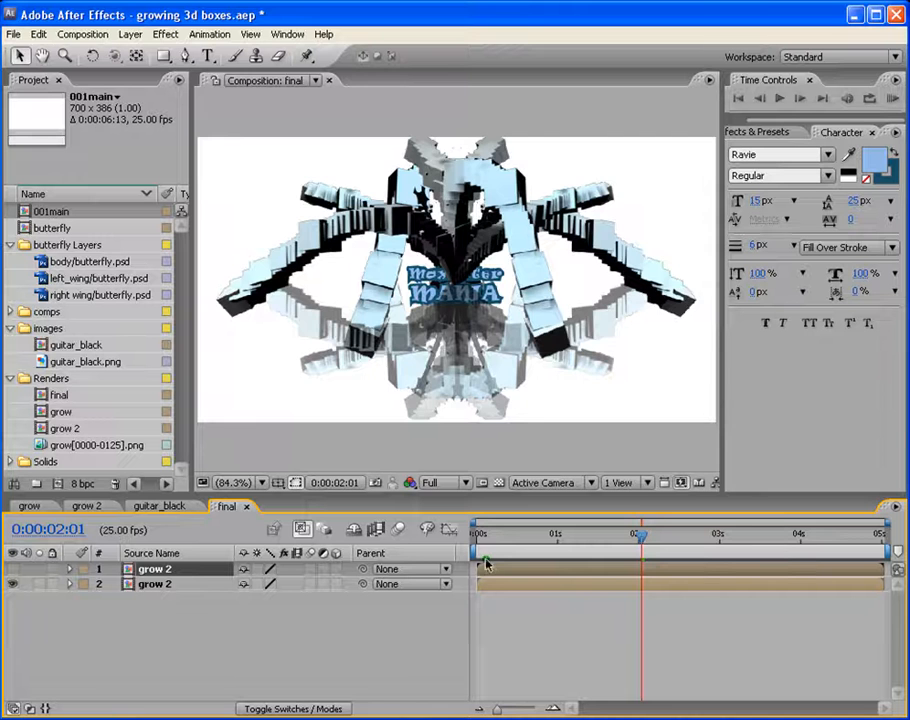
# Split the visible lower grow 2 layer at 0:00:01:22 in the final composition.
pyautogui.moveTo(479, 533); pyautogui.dragTo(629, 536)
pyautogui.click(629, 589)
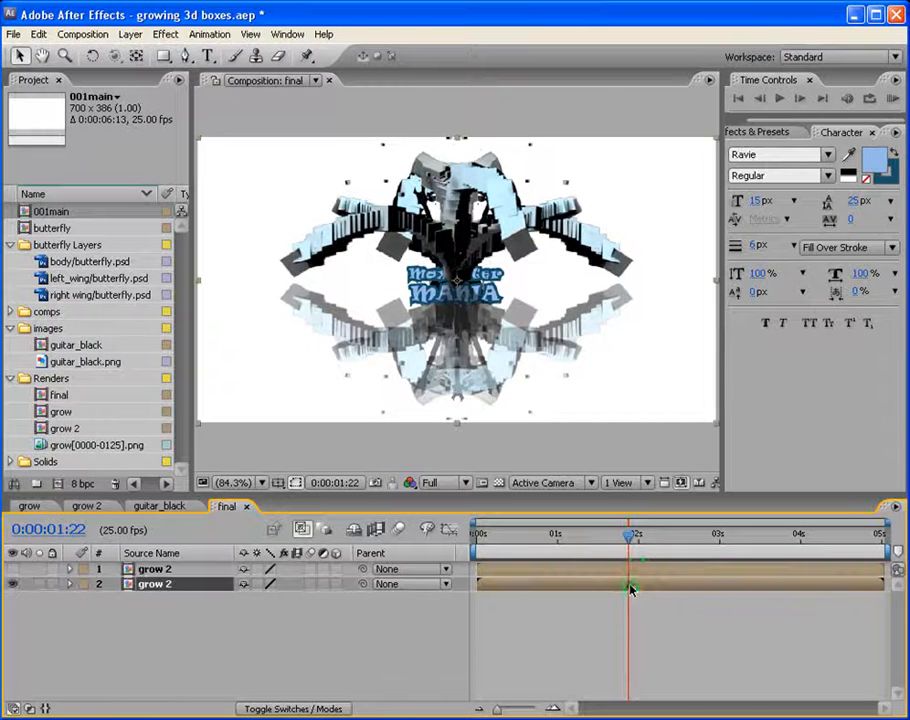
pyautogui.click(38, 34)
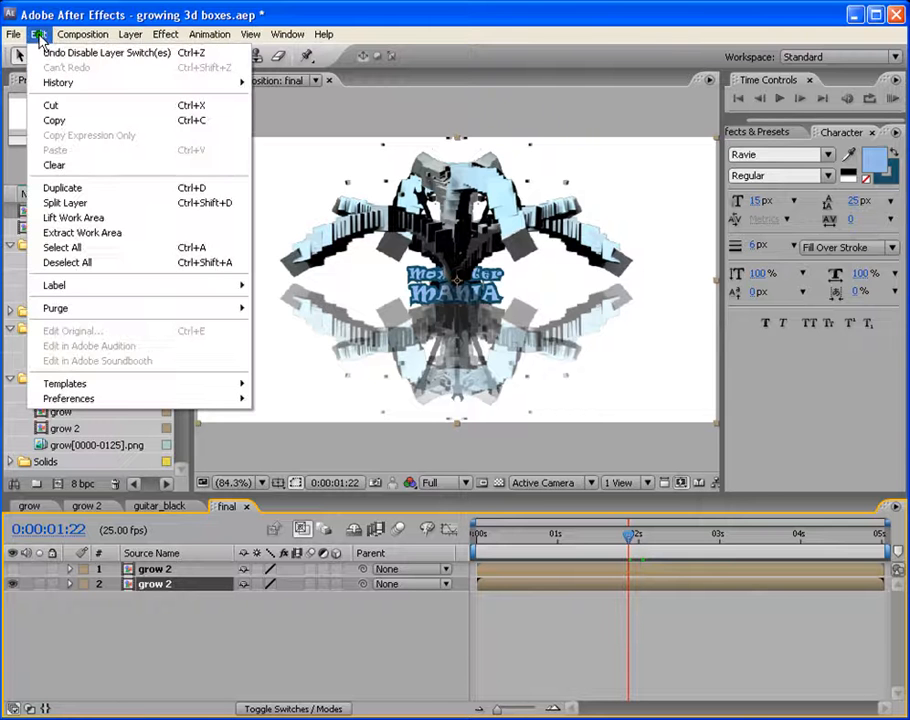
pyautogui.click(66, 203)
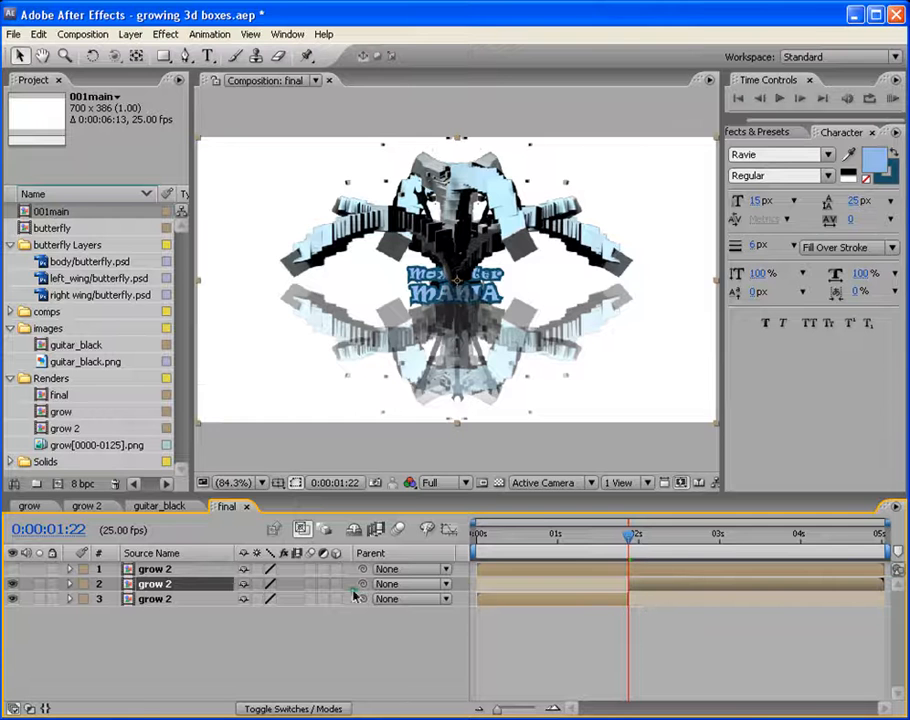
# Speed up the second half of the split grow 2 layer with a 25% stretch factor, holding its in-point.
pyautogui.click(46, 710)
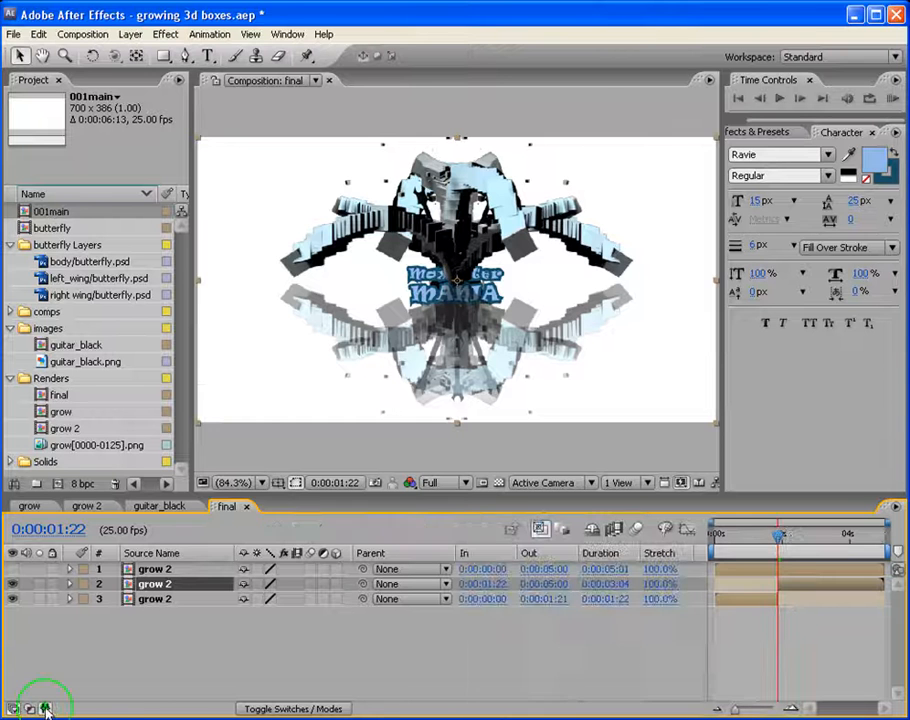
pyautogui.click(662, 584)
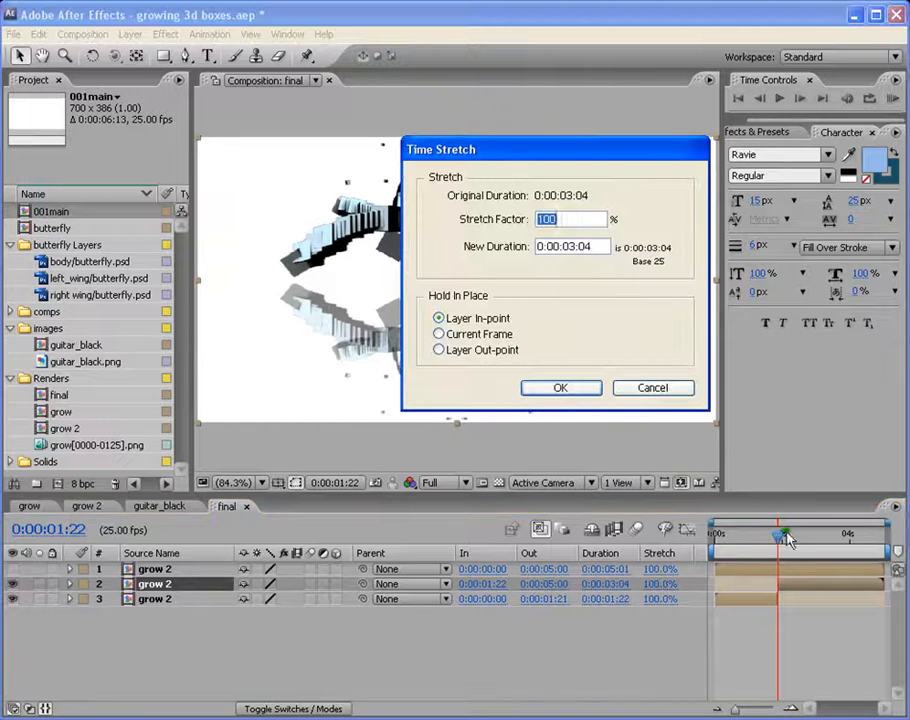
pyautogui.press('Return')
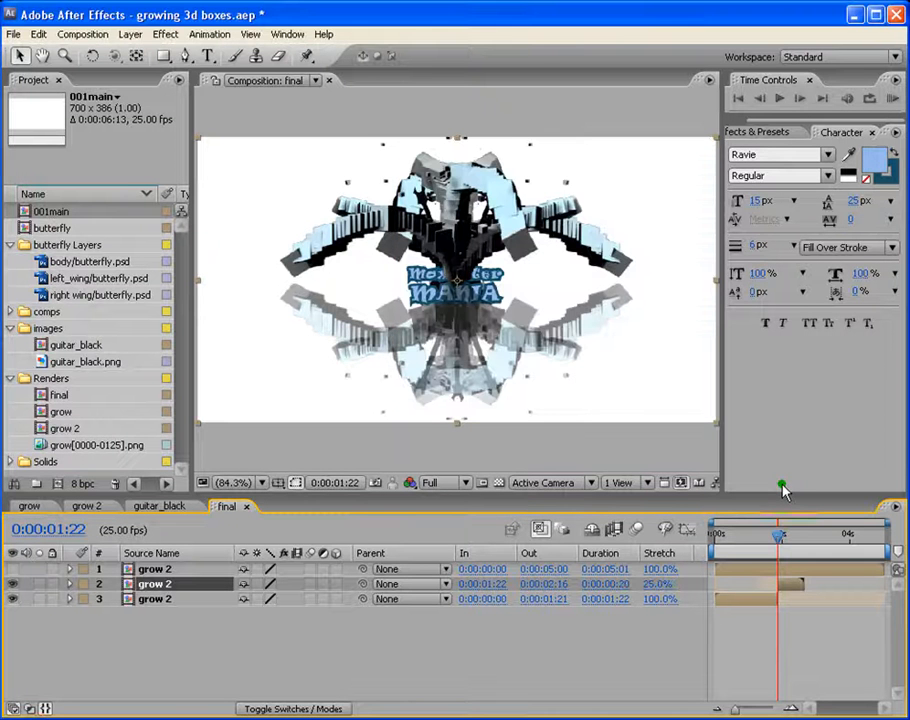
pyautogui.click(47, 709)
# Move the hidden upper grow 2 layer to start at 0:00:02:17, right after the sped-up segment, and make it visible.
pyautogui.click(491, 570)
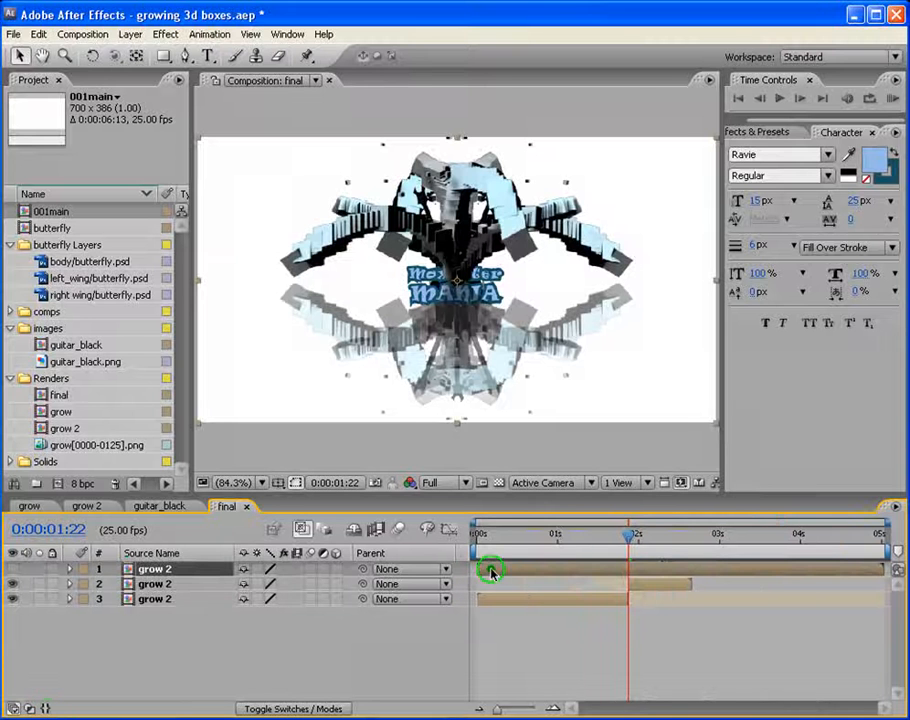
pyautogui.moveTo(702, 571); pyautogui.dragTo(720, 570)
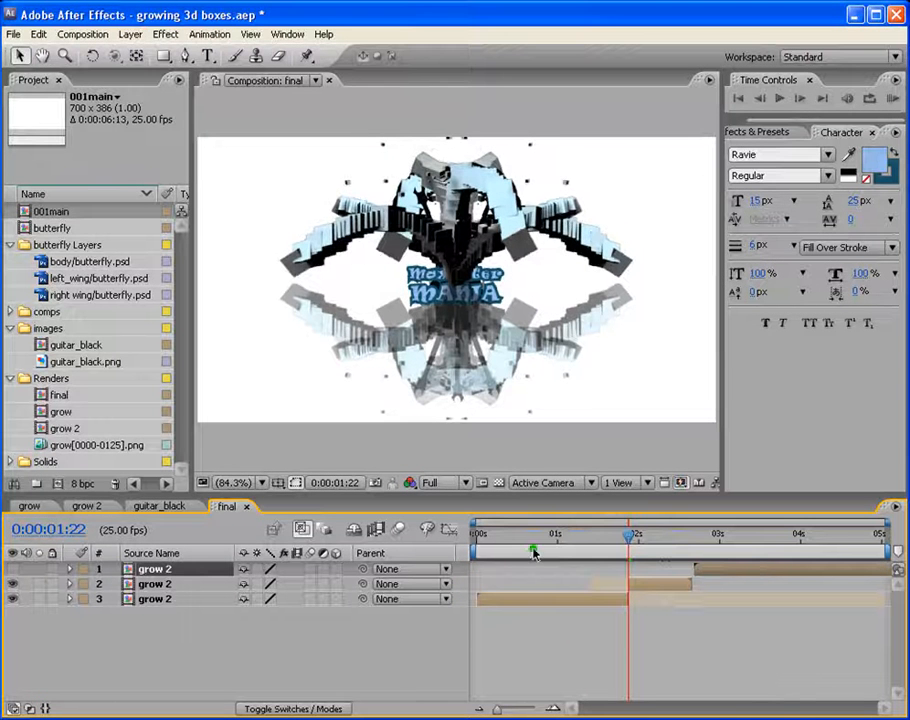
pyautogui.moveTo(502, 538); pyautogui.dragTo(691, 552)
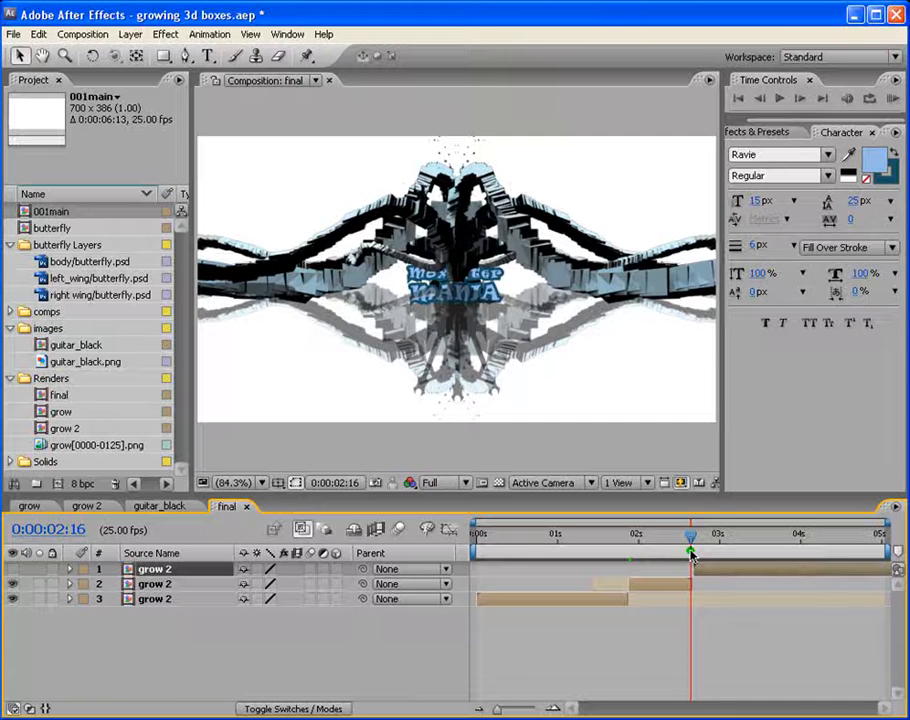
pyautogui.moveTo(692, 556); pyautogui.dragTo(712, 563)
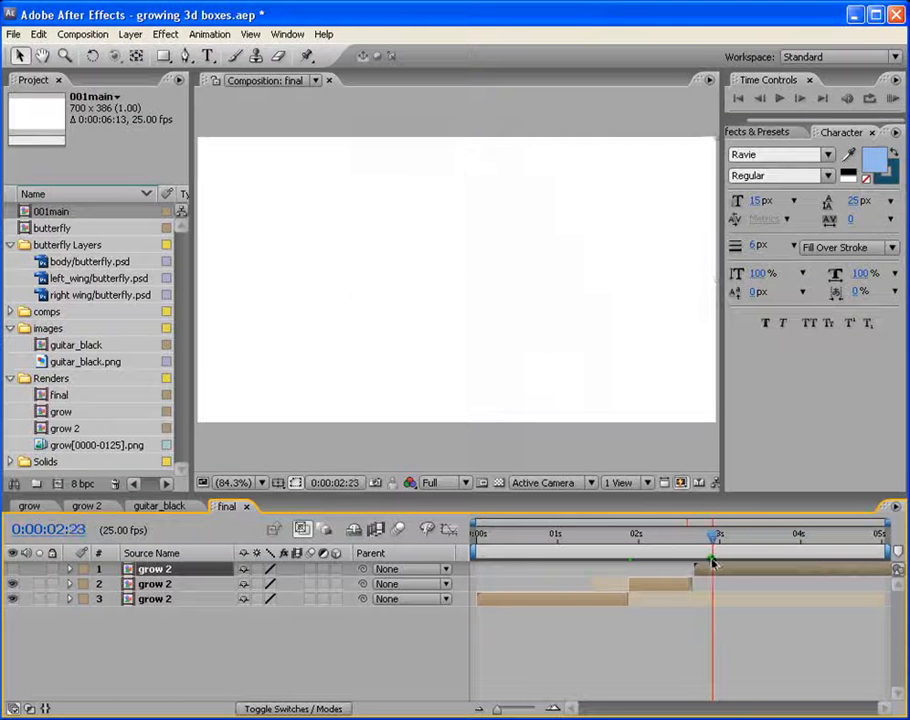
pyautogui.click(12, 569)
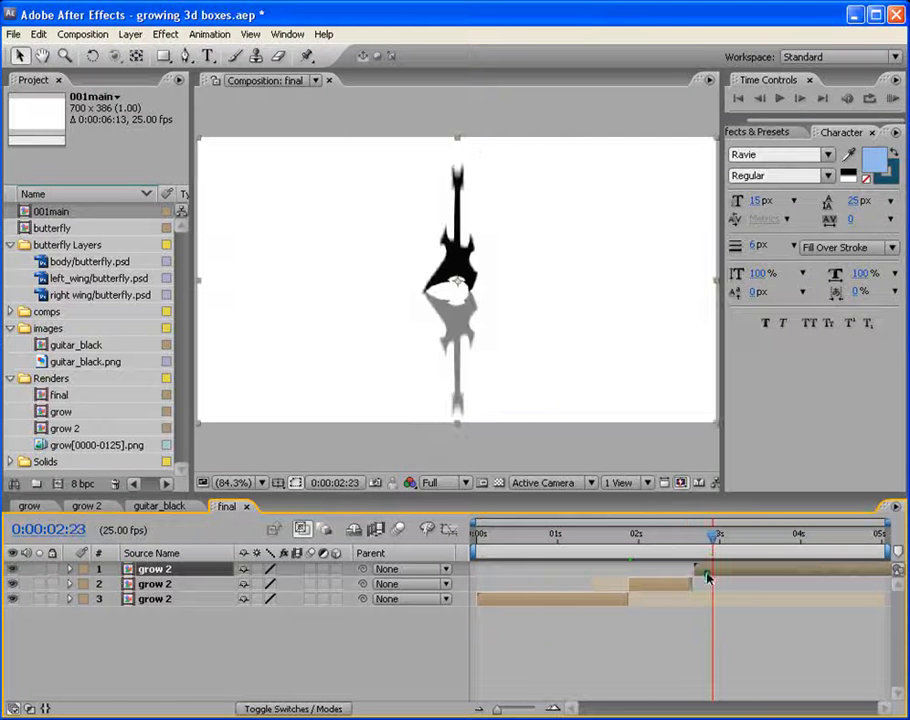
# Reverse the upper grow 2 layer with a -100% stretch factor and realign its start with the end of the sped-up segment.
pyautogui.click(45, 709)
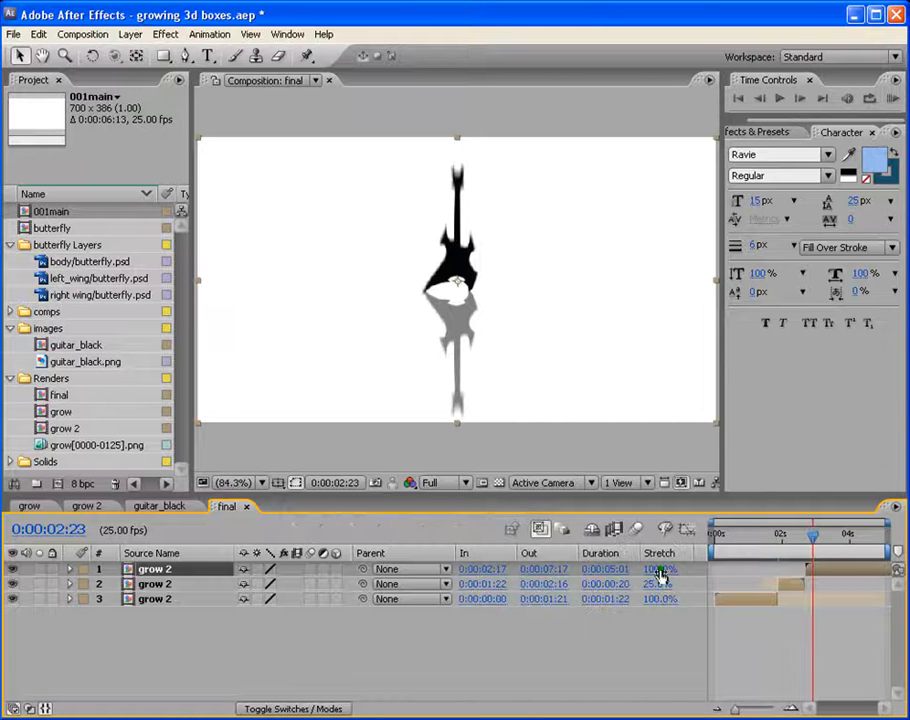
pyautogui.click(659, 569)
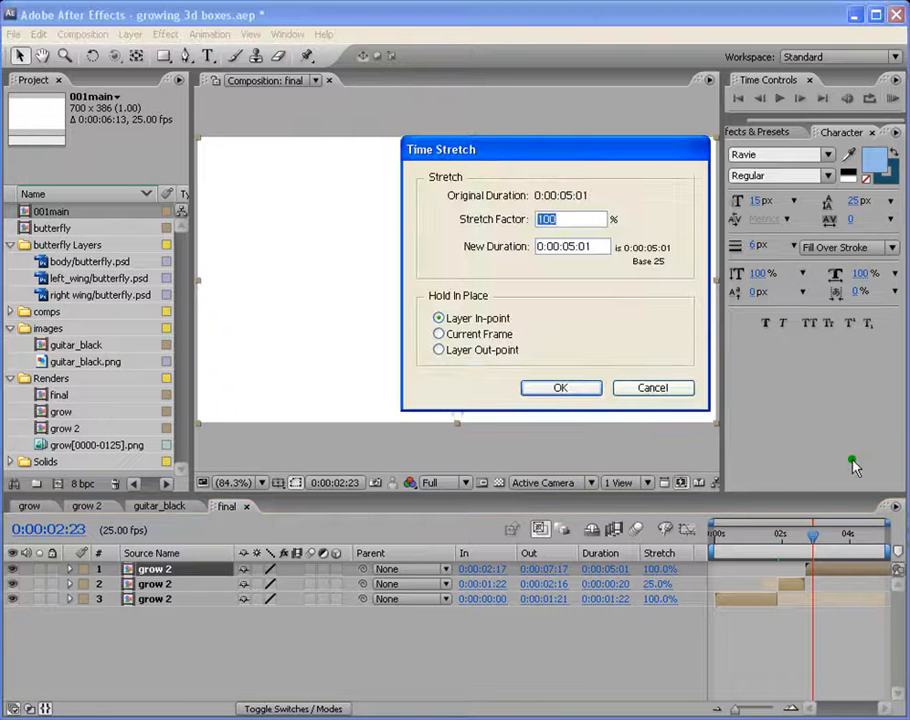
pyautogui.write('-1')
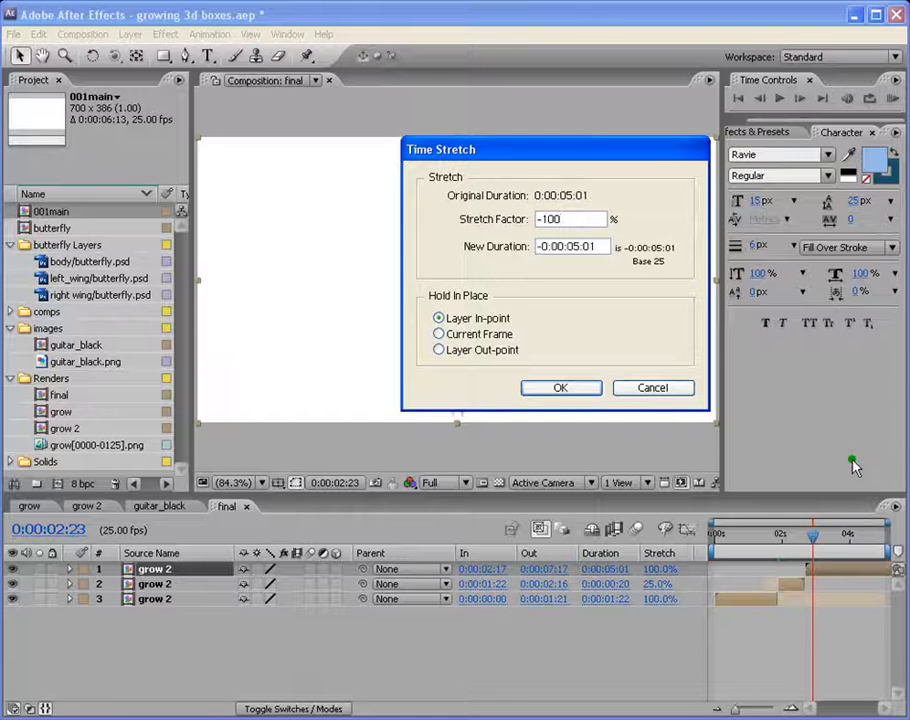
pyautogui.press('Return')
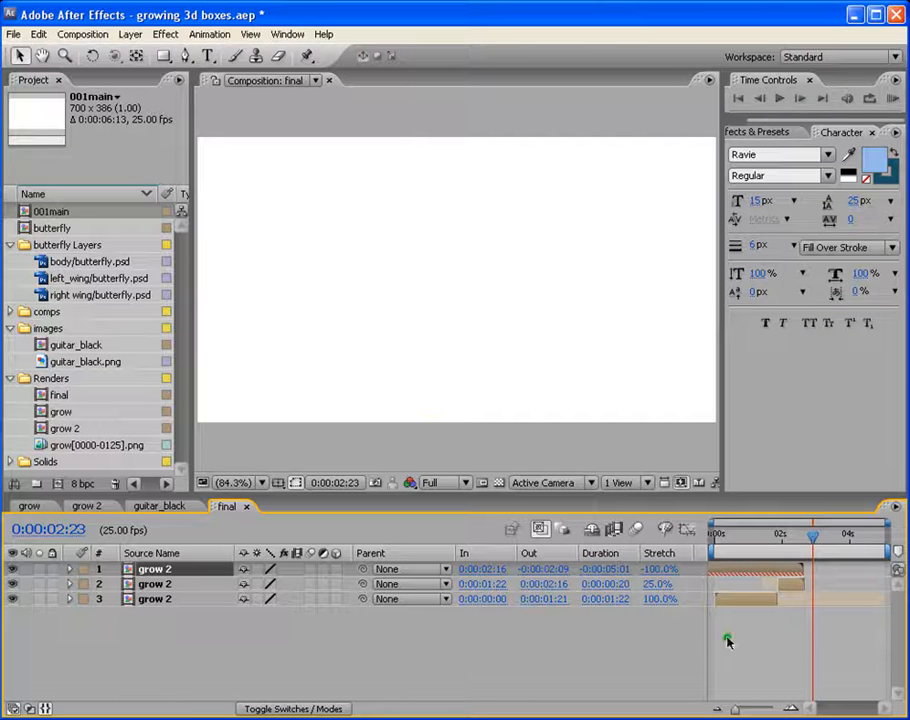
pyautogui.click(45, 709)
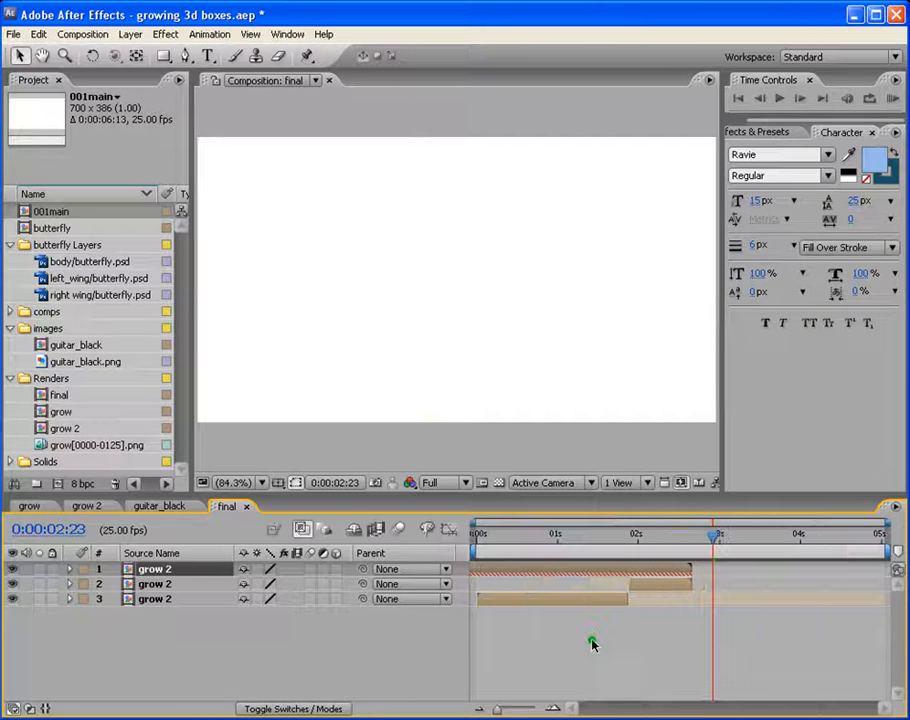
pyautogui.moveTo(487, 578); pyautogui.dragTo(884, 536)
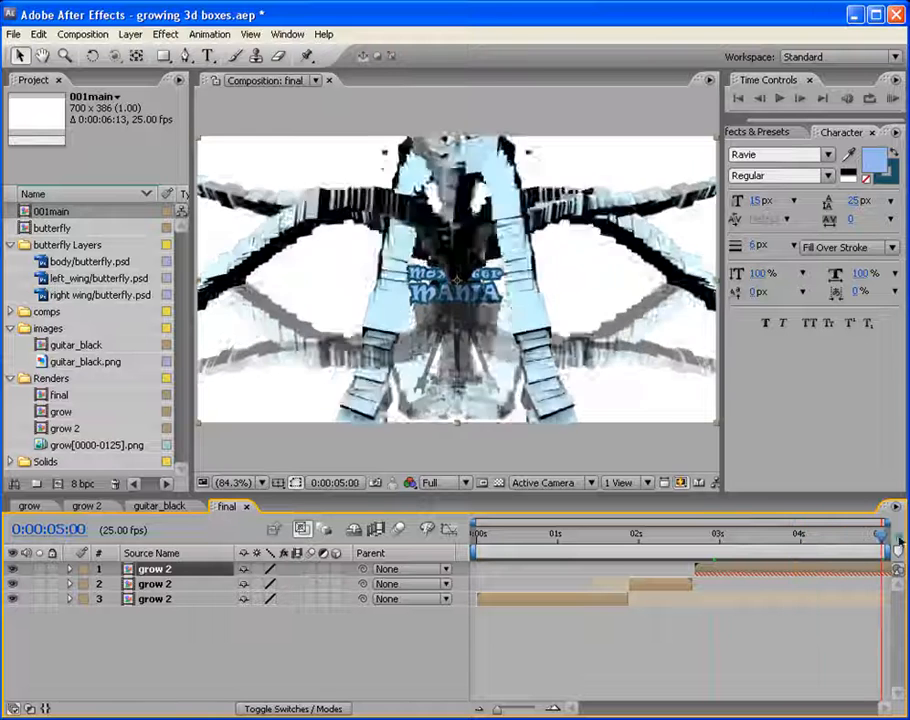
# Extend the final composition's duration to 10 seconds and show its whole length in the timeline.
pyautogui.click(70, 34)
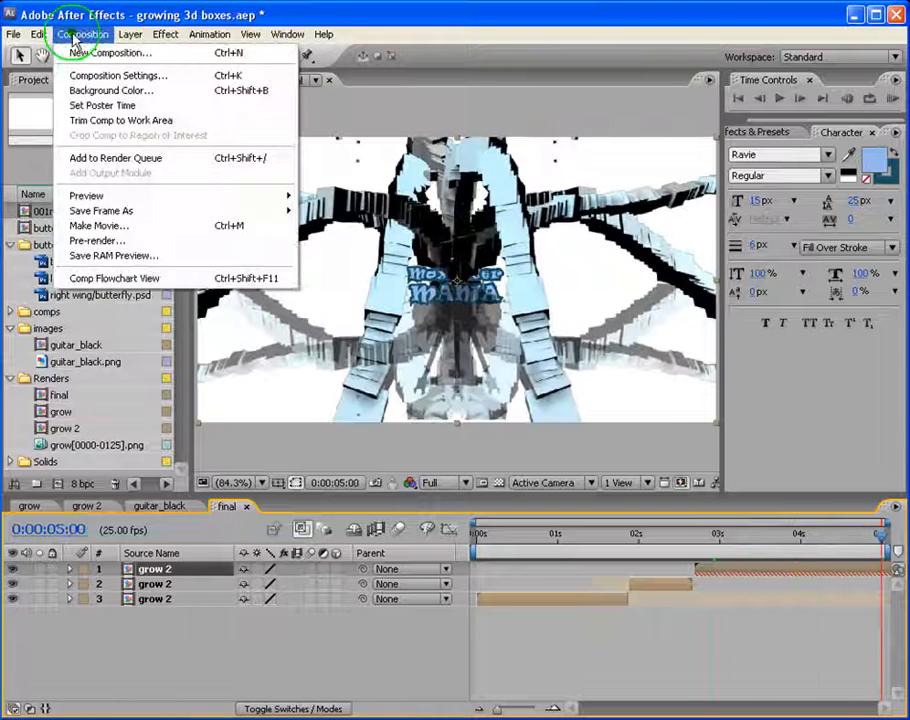
pyautogui.click(81, 75)
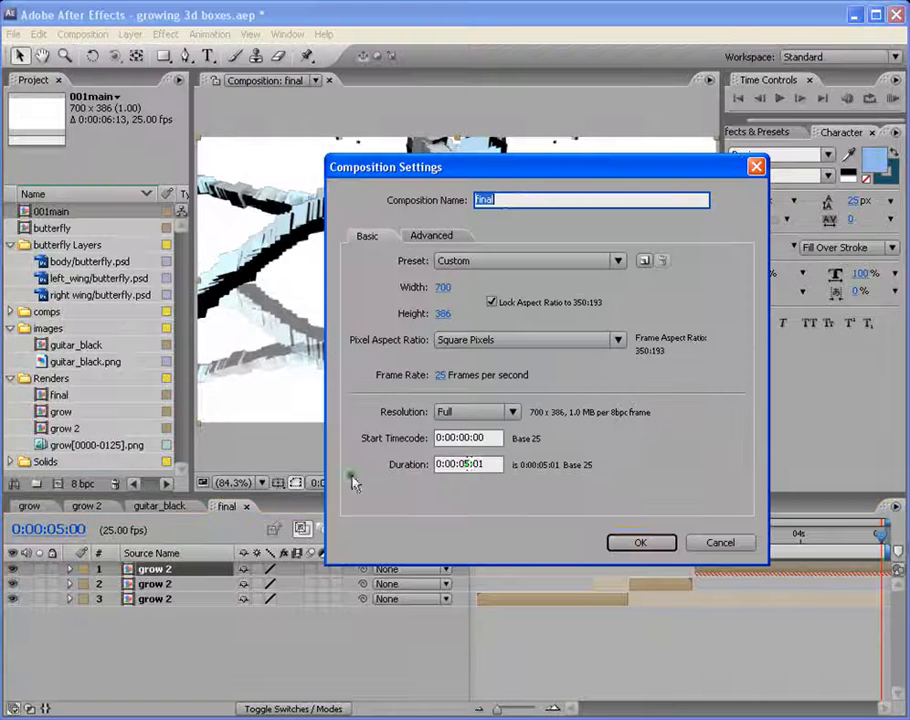
pyautogui.click(463, 464)
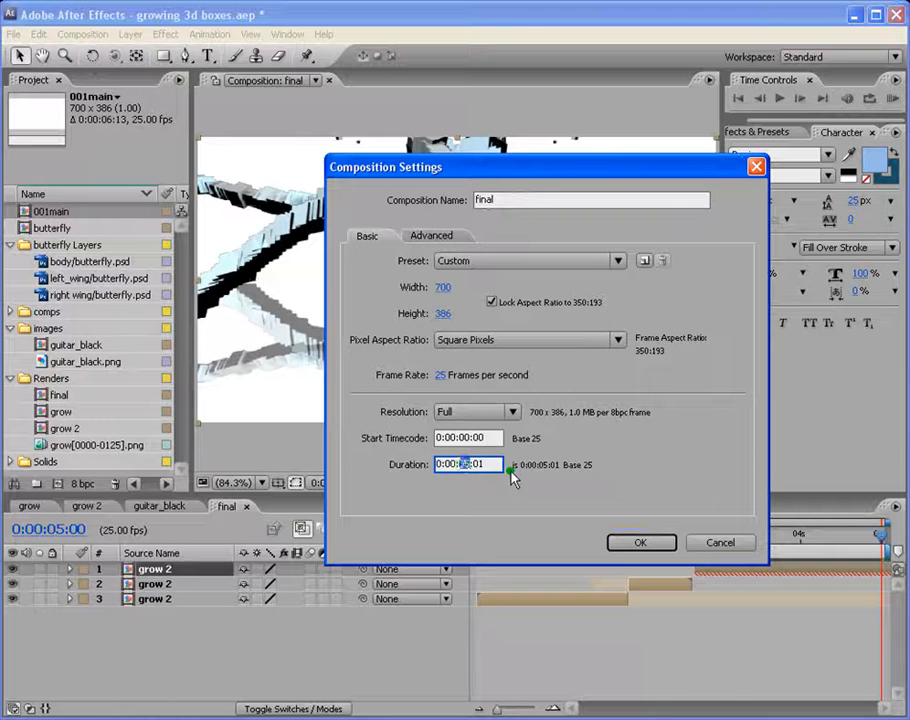
pyautogui.write('10')
pyautogui.click(663, 543)
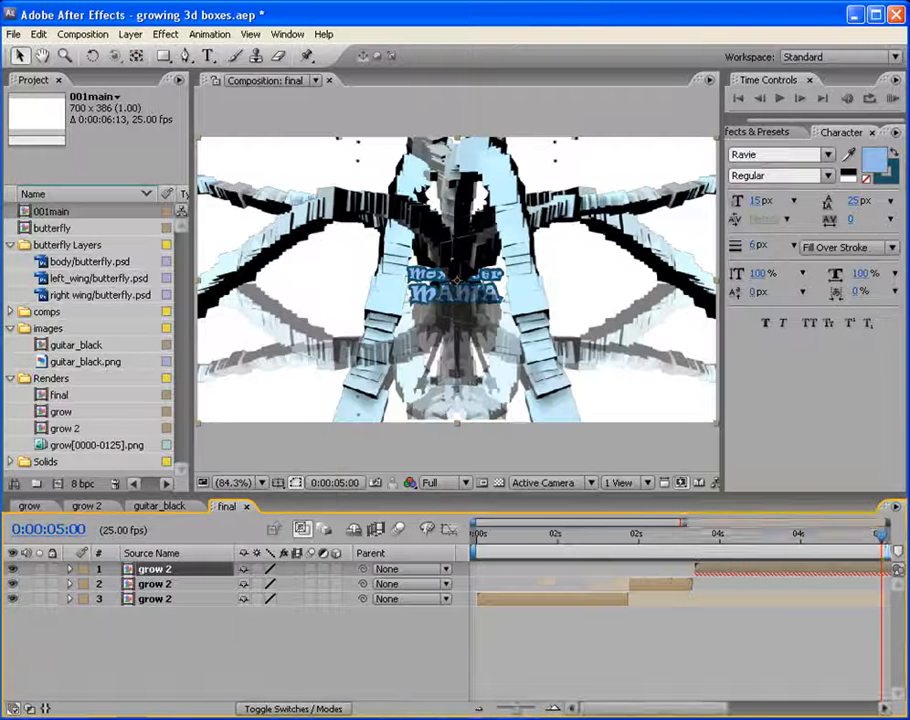
pyautogui.moveTo(517, 713); pyautogui.dragTo(443, 708)
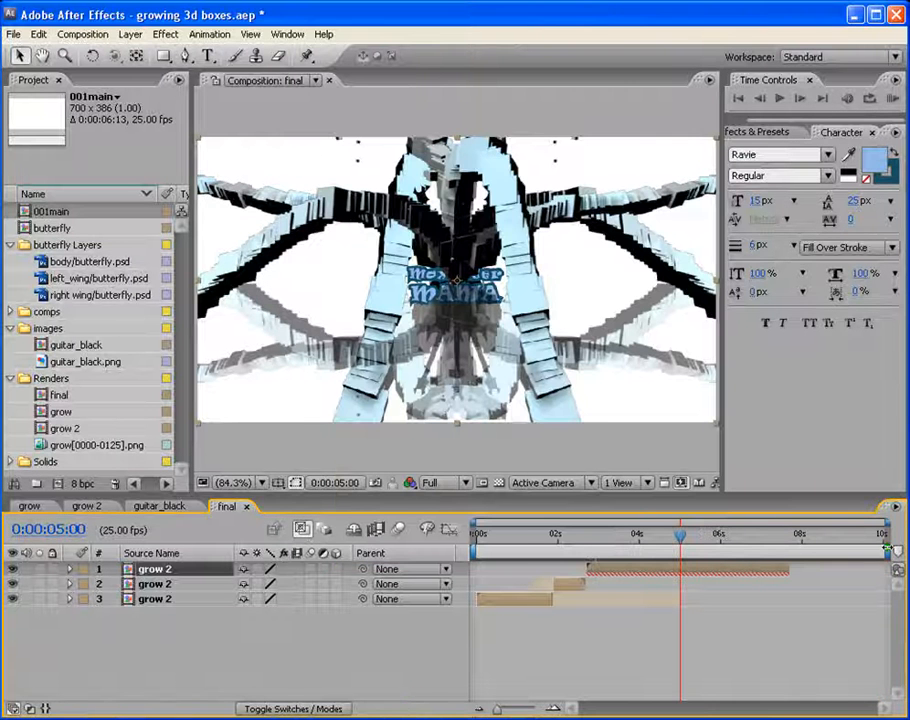
# Shorten the work area to the end of the reversed layer, RAM preview the sequence, and go to 0:00:03:09.
pyautogui.moveTo(887, 549); pyautogui.dragTo(793, 551)
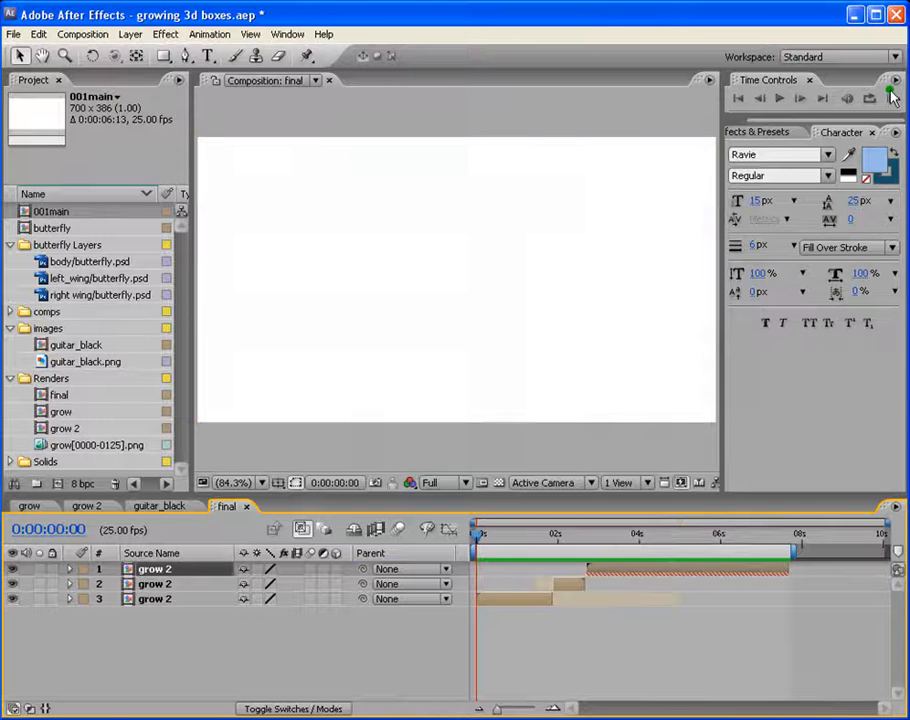
pyautogui.click(893, 97)
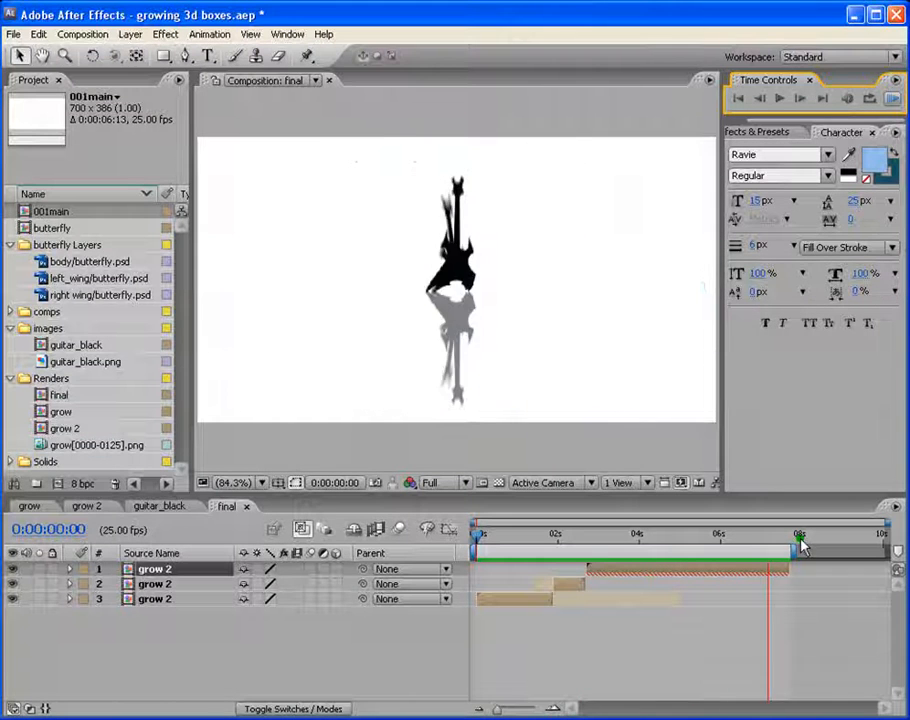
pyautogui.moveTo(589, 536); pyautogui.dragTo(613, 545)
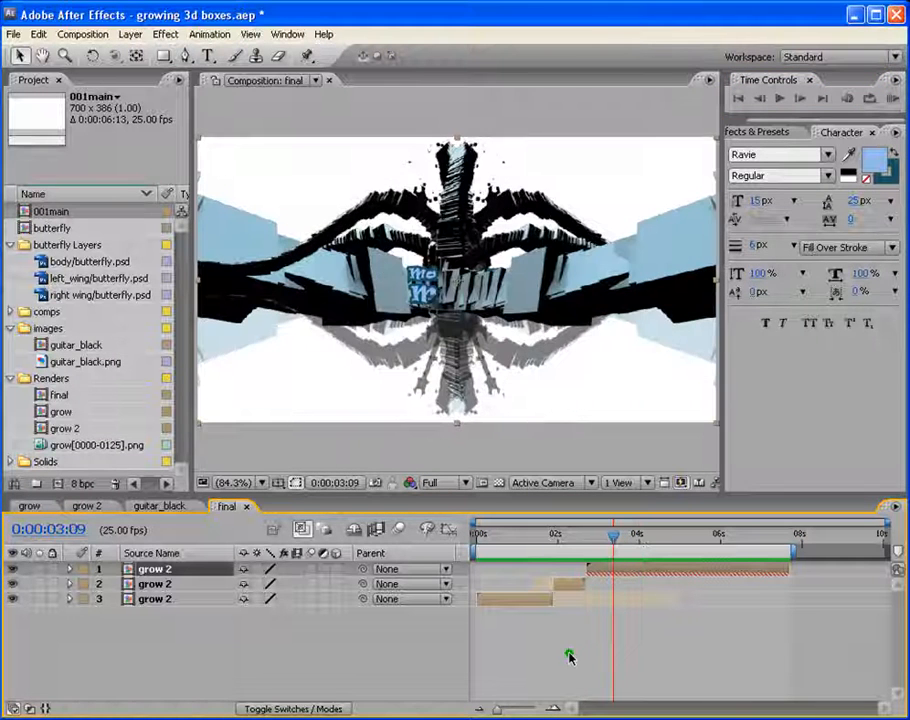
# Add an adjustment layer above the grow 2 layers and apply the Photo Filter effect to it.
pyautogui.click(126, 34)
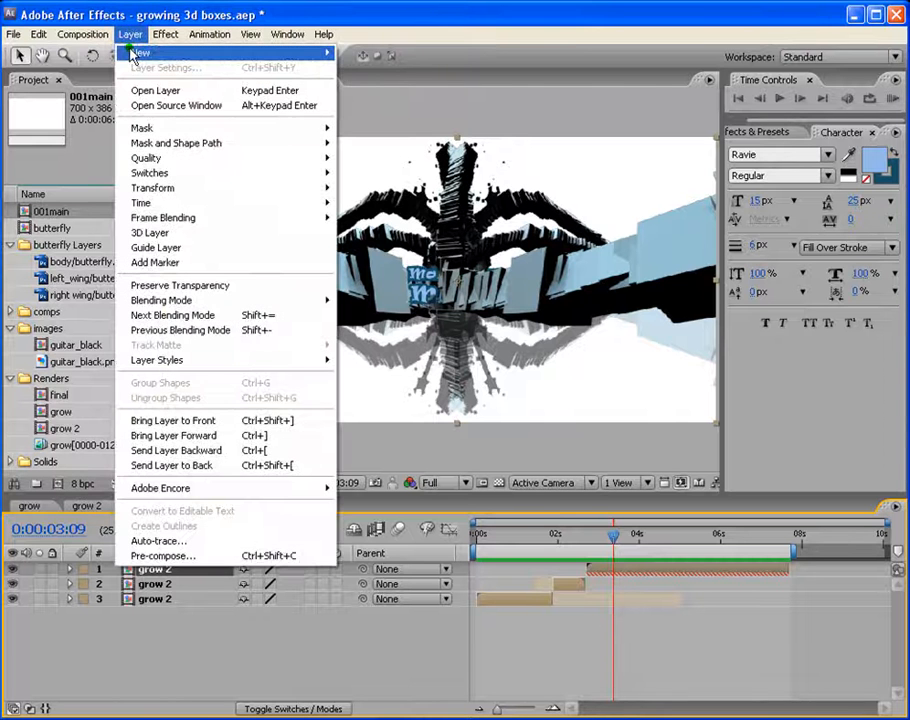
pyautogui.moveTo(134, 53)
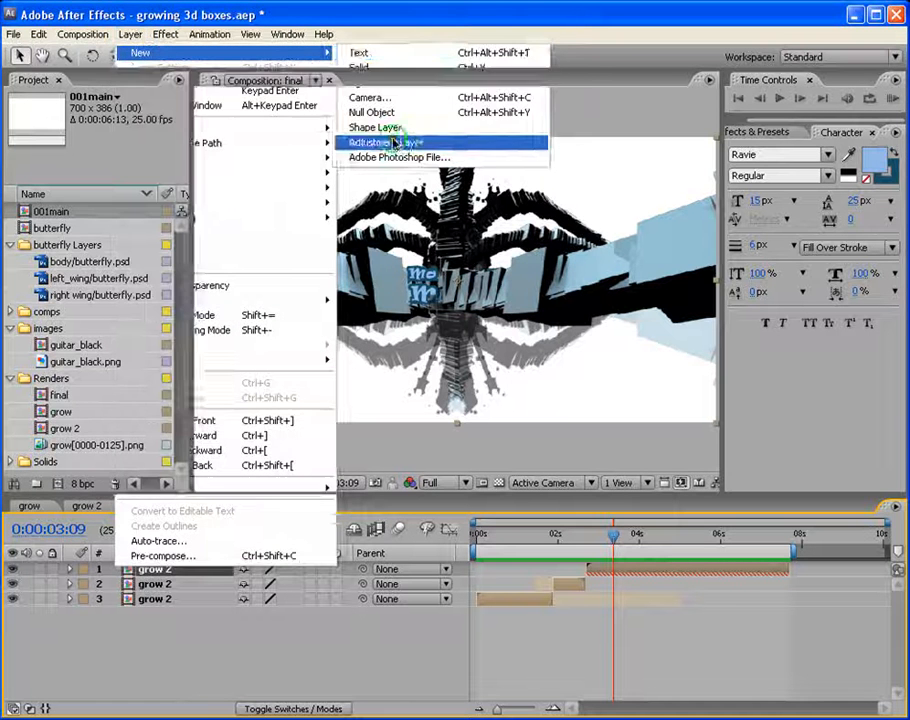
pyautogui.click(390, 142)
pyautogui.click(166, 34)
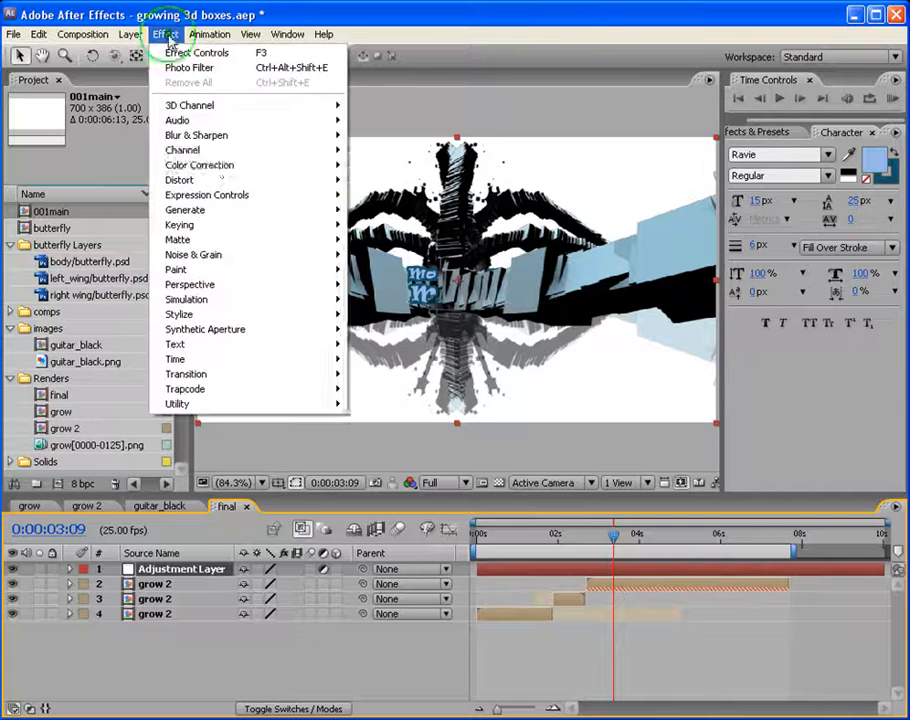
pyautogui.moveTo(215, 165)
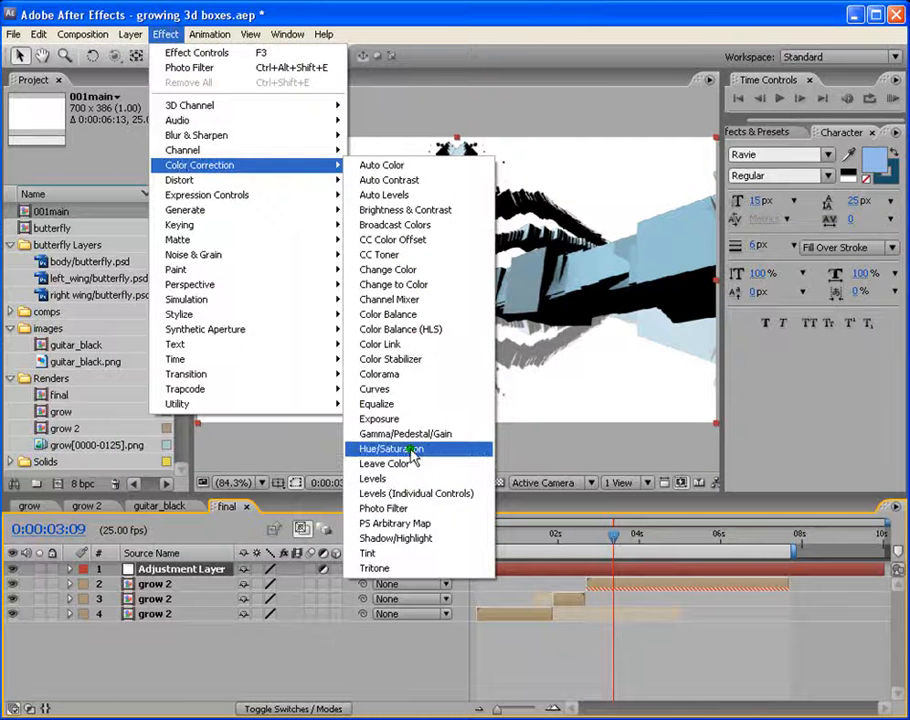
pyautogui.click(404, 508)
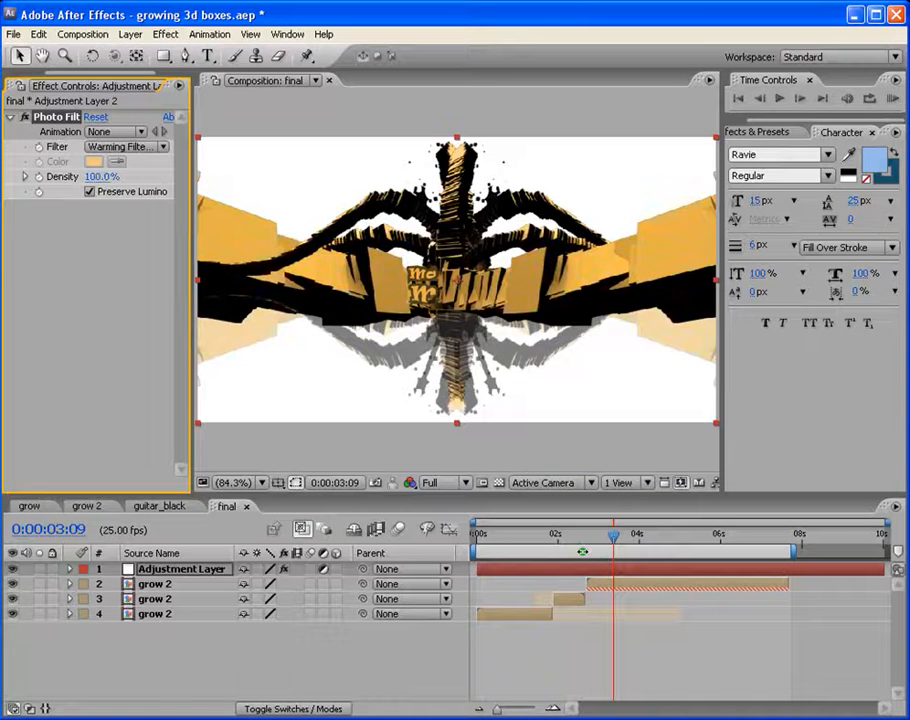
# Set the adjustment layer's Photo Filter to Blue with a density of 40%.
pyautogui.moveTo(613, 551)
pyautogui.mouseDown()
pyautogui.moveTo(552, 551)
pyautogui.moveTo(690, 553)
pyautogui.moveTo(619, 553)
pyautogui.mouseUp()
pyautogui.click(158, 146)
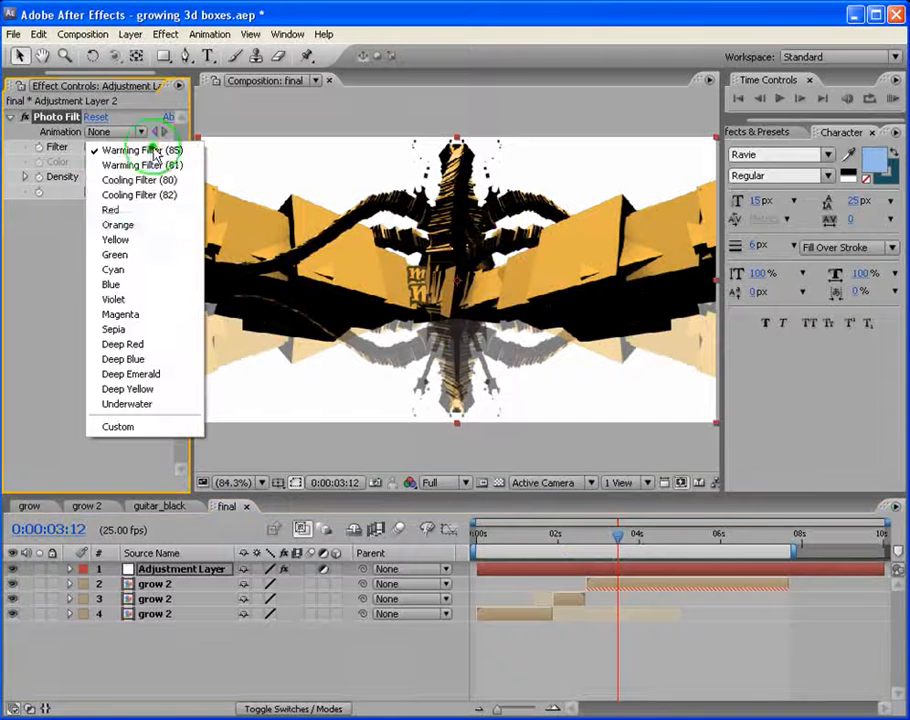
pyautogui.click(128, 285)
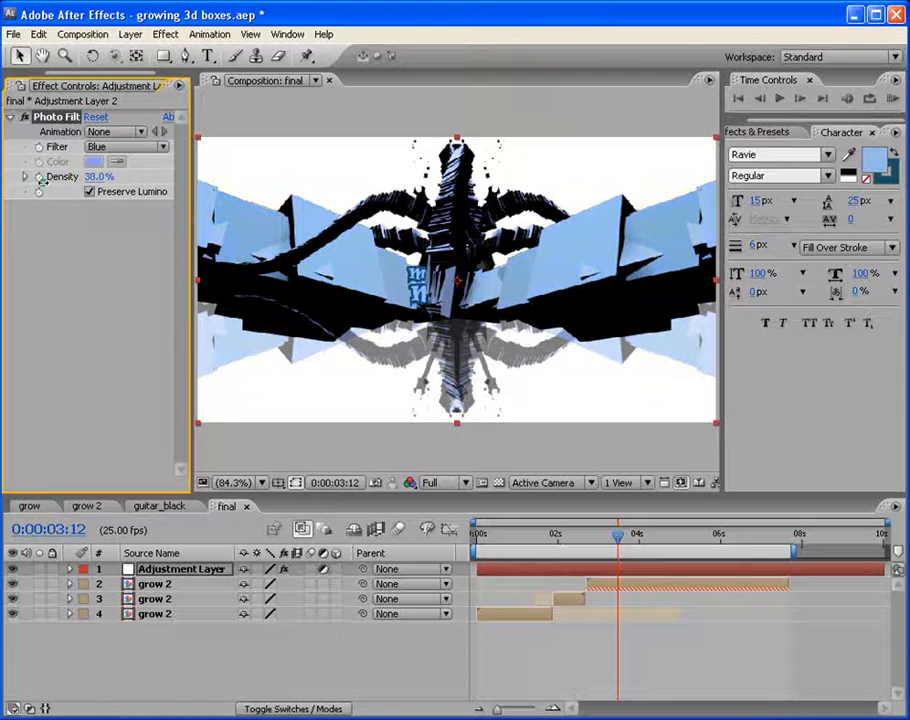
# Scrub and RAM preview the colour-filtered final composition, and check the frames around 0:00:02:14.
pyautogui.moveTo(534, 524); pyautogui.dragTo(706, 545)
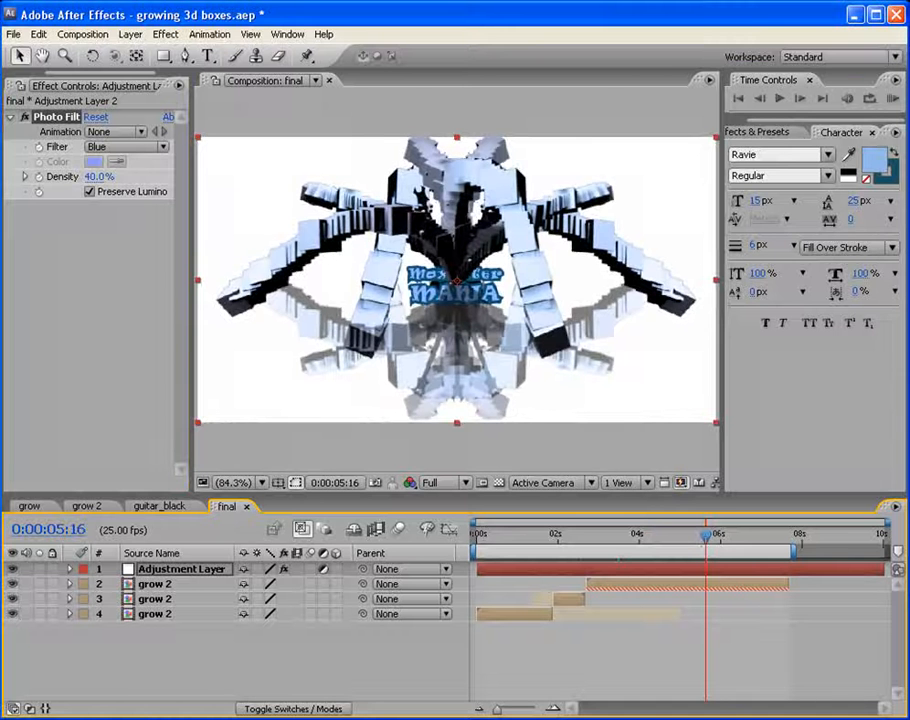
pyautogui.click(894, 97)
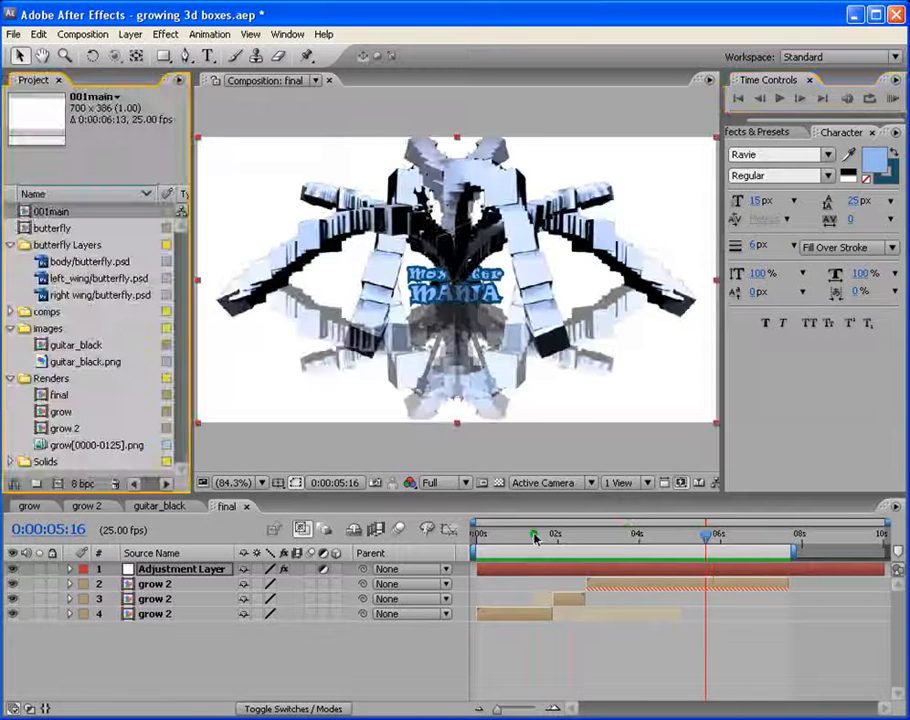
pyautogui.moveTo(560, 534); pyautogui.dragTo(581, 534)
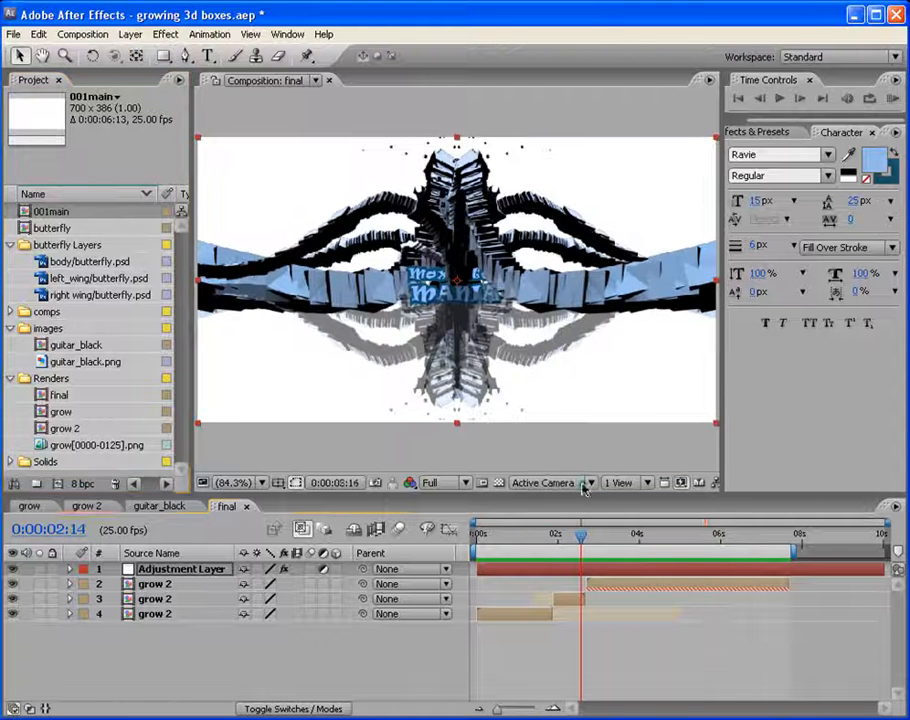
# Open the butterfly composition, briefly hide the left_wing layer to check it, and scrub through the looping wing rotation.
pyautogui.doubleClick(25, 228)
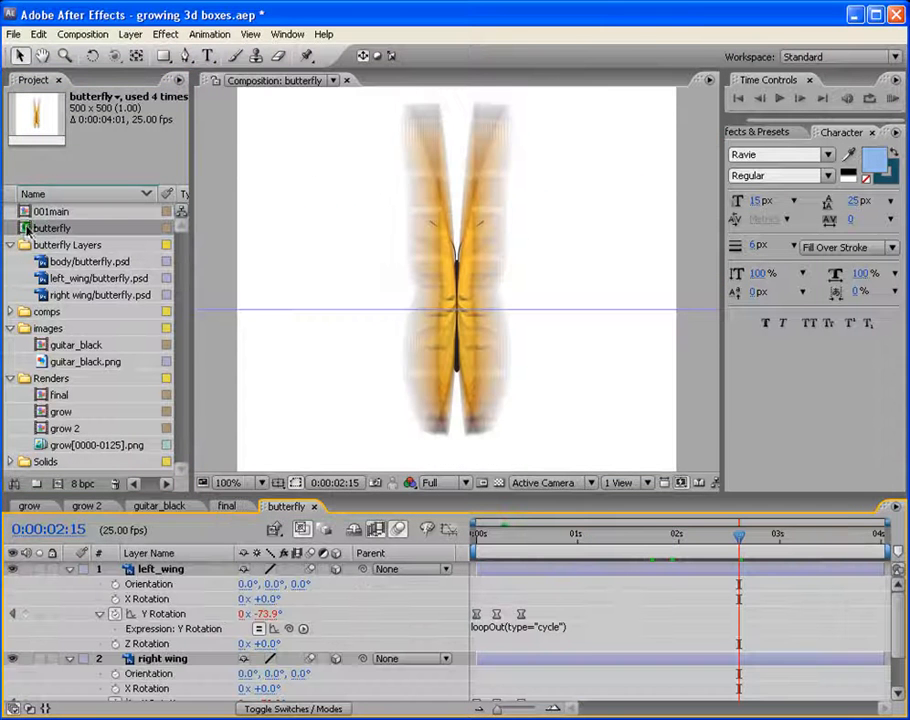
pyautogui.moveTo(500, 537)
pyautogui.mouseDown()
pyautogui.moveTo(482, 535)
pyautogui.moveTo(514, 535)
pyautogui.moveTo(477, 535)
pyautogui.moveTo(511, 530)
pyautogui.moveTo(477, 533)
pyautogui.moveTo(495, 533)
pyautogui.moveTo(488, 519)
pyautogui.mouseUp()
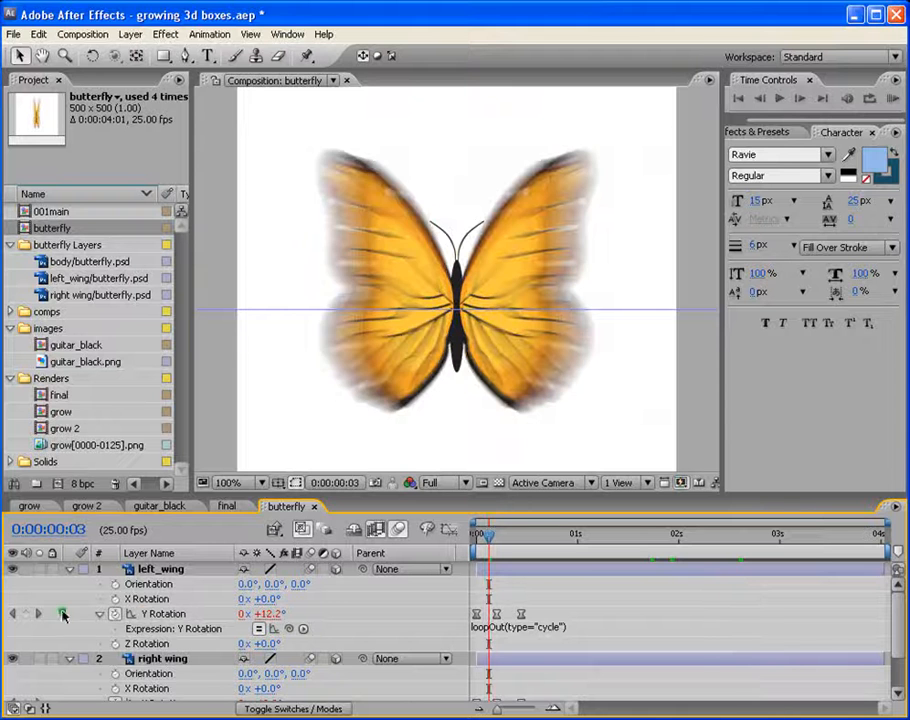
pyautogui.click(12, 570)
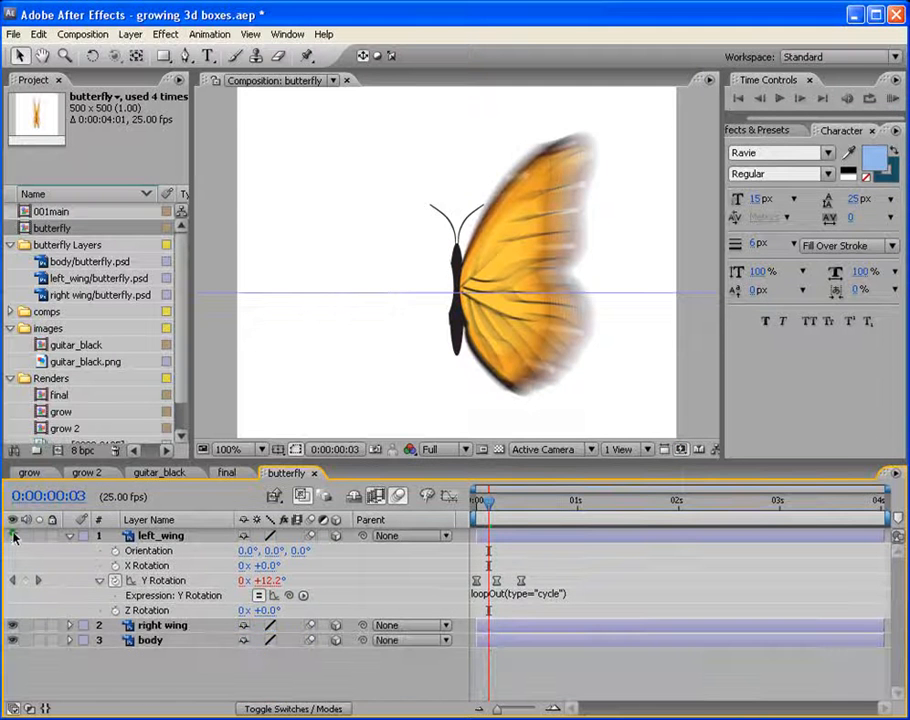
pyautogui.click(13, 536)
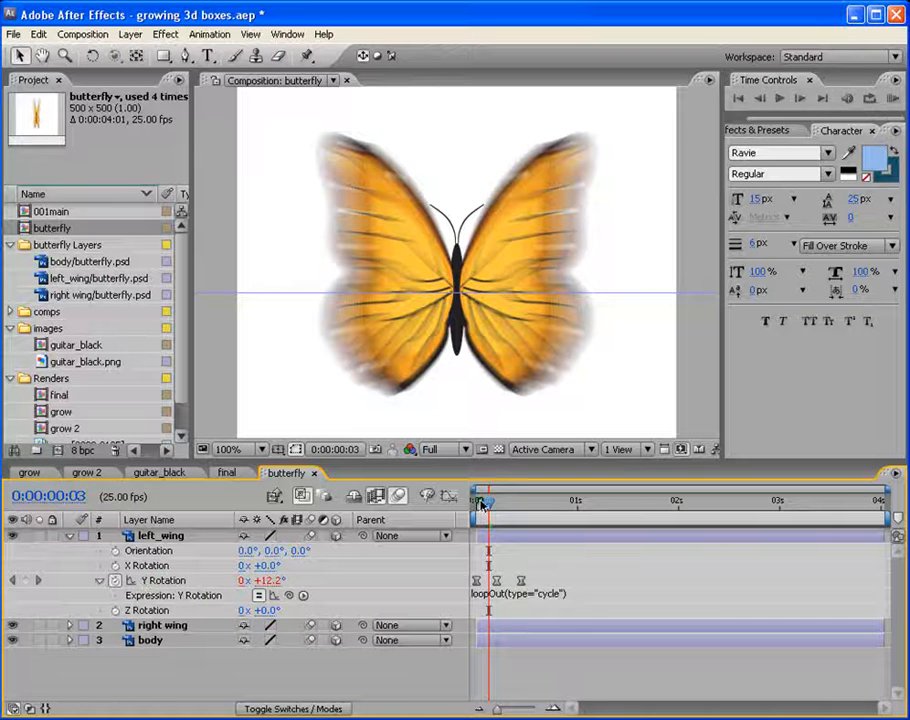
pyautogui.moveTo(480, 505)
pyautogui.mouseDown()
pyautogui.moveTo(520, 505)
pyautogui.moveTo(477, 502)
pyautogui.mouseUp()
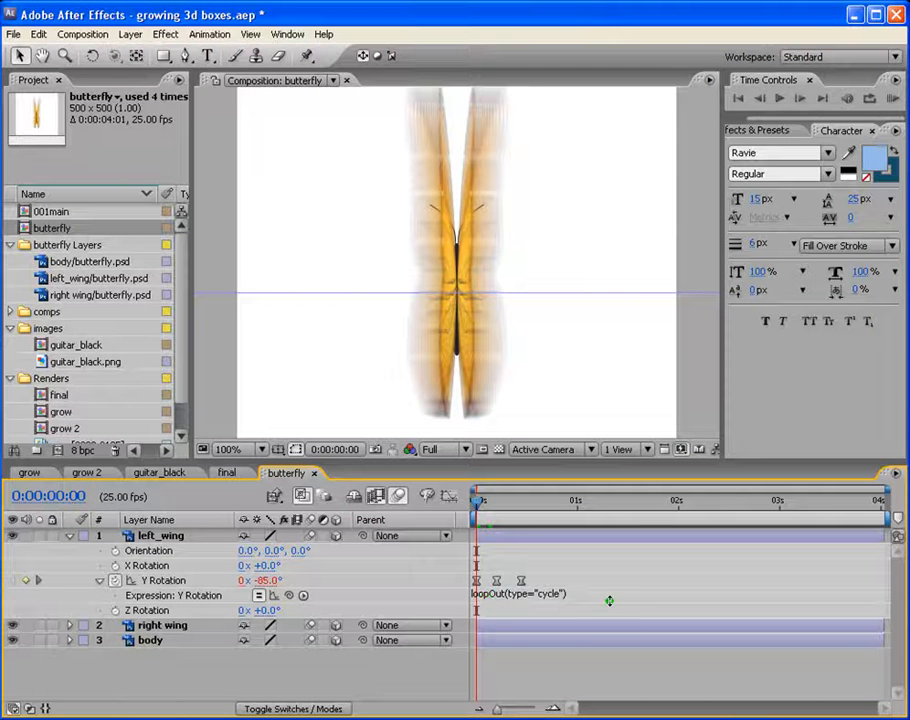
pyautogui.moveTo(467, 507); pyautogui.dragTo(696, 500)
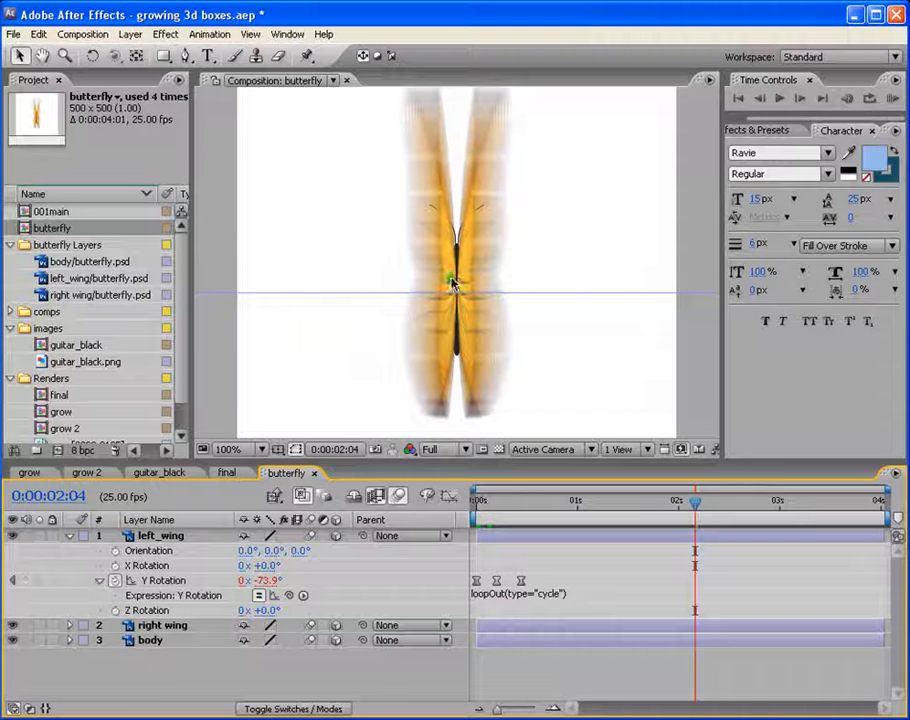
# Open the 001main composition, scrub through the butterflies and growing boxes, collapse Shape Layer 1, and return to the first frame.
pyautogui.doubleClick(28, 213)
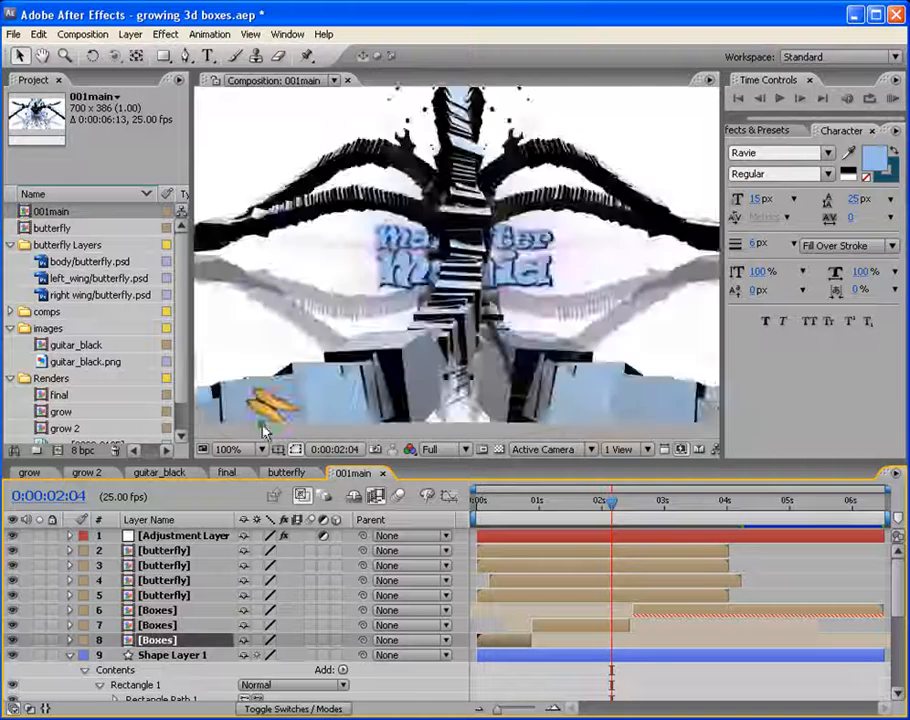
pyautogui.click(487, 503)
pyautogui.moveTo(487, 503); pyautogui.dragTo(554, 497)
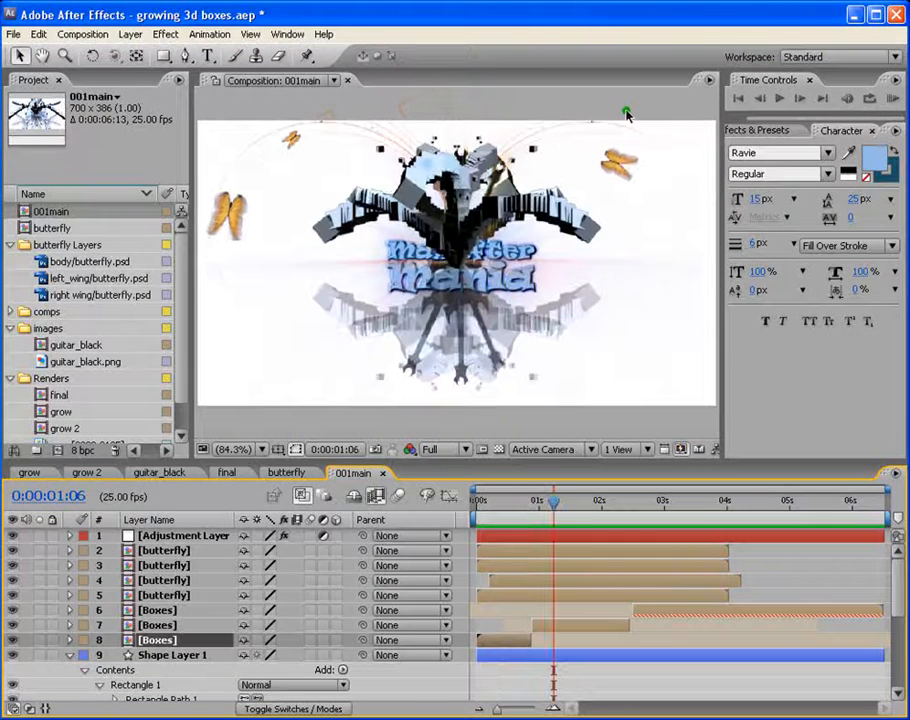
pyautogui.moveTo(496, 507); pyautogui.dragTo(572, 510)
pyautogui.moveTo(552, 513); pyautogui.dragTo(544, 511)
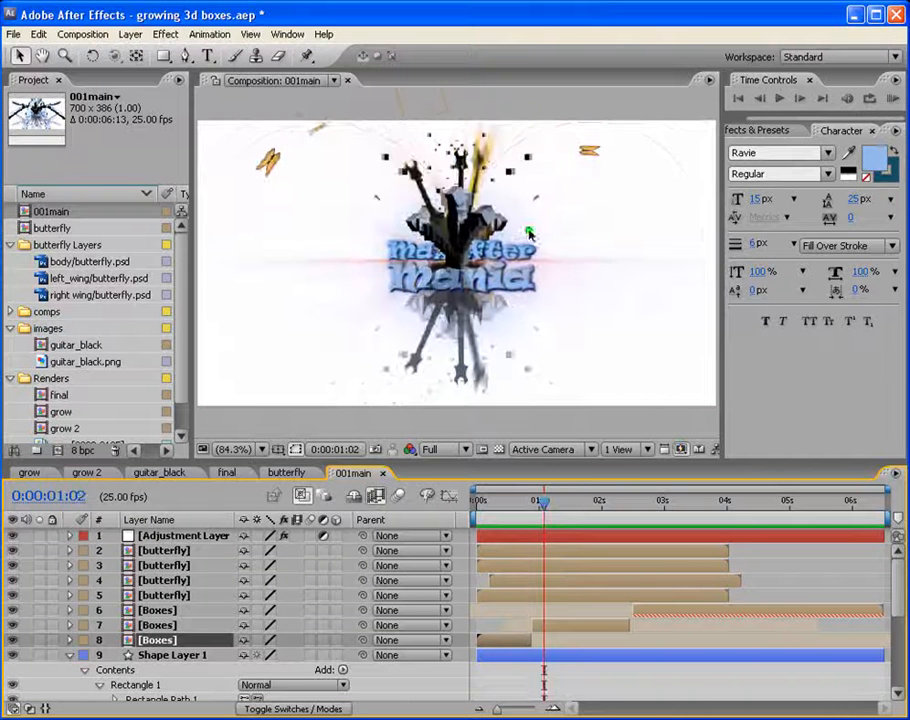
pyautogui.click(68, 655)
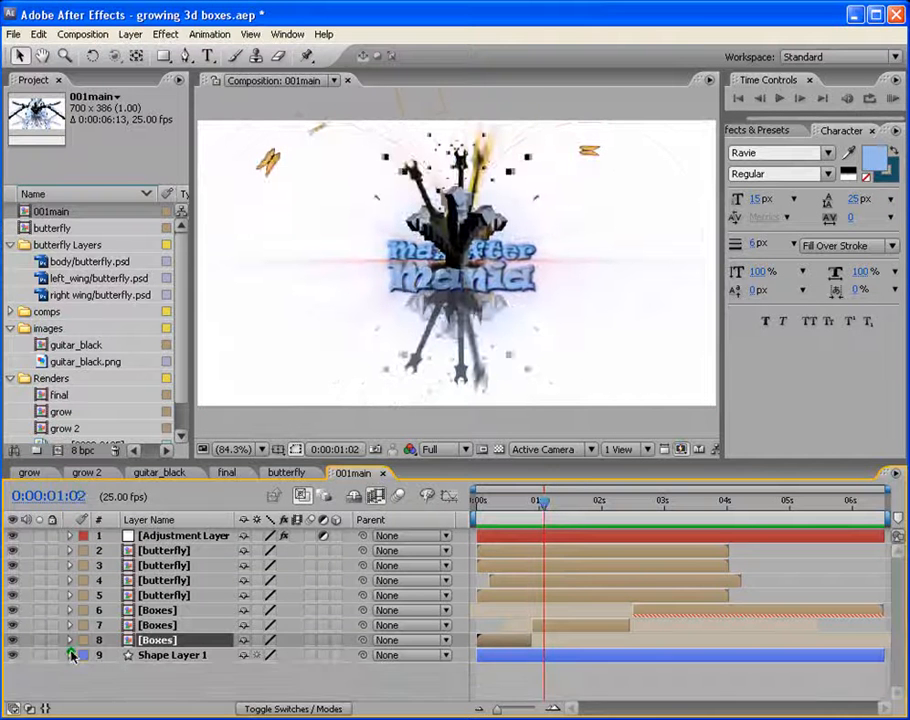
pyautogui.moveTo(540, 502); pyautogui.dragTo(521, 507)
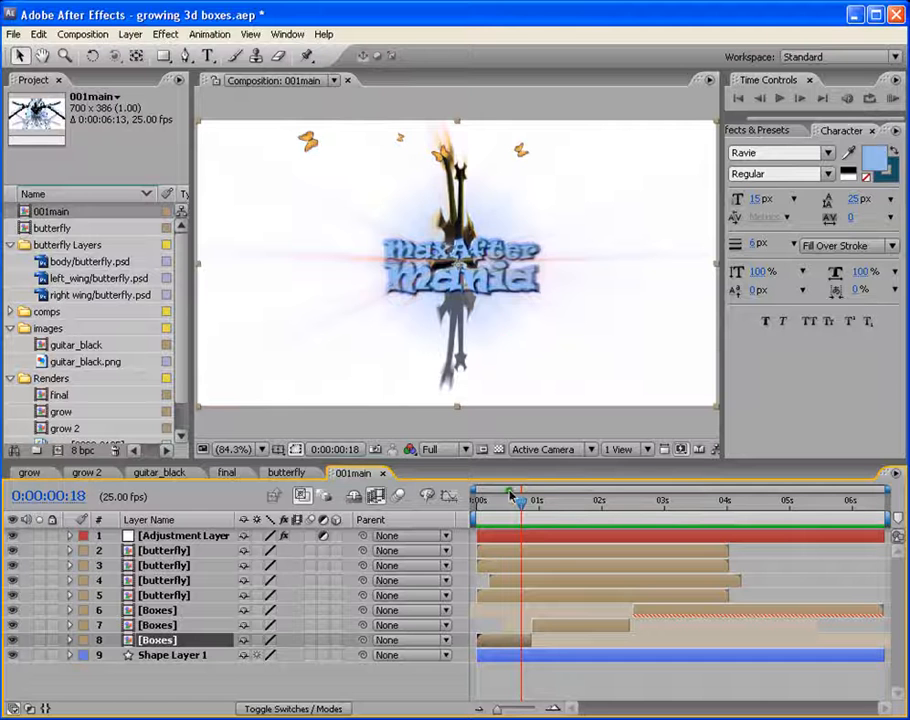
pyautogui.moveTo(493, 514)
pyautogui.mouseDown()
pyautogui.moveTo(544, 505)
pyautogui.moveTo(628, 518)
pyautogui.moveTo(506, 520)
pyautogui.moveTo(556, 520)
pyautogui.moveTo(513, 508)
pyautogui.moveTo(575, 502)
pyautogui.moveTo(477, 502)
pyautogui.mouseUp()
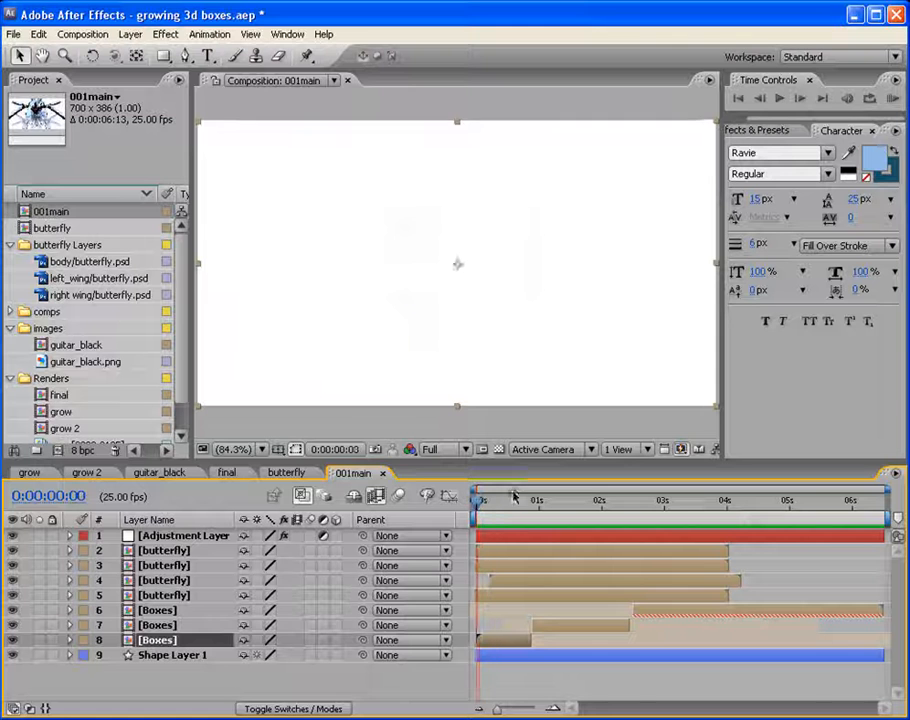
# RAM preview the 001main composition, stop to check the frame at 0:00:01:02, and preview it again.
pyautogui.click(892, 99)
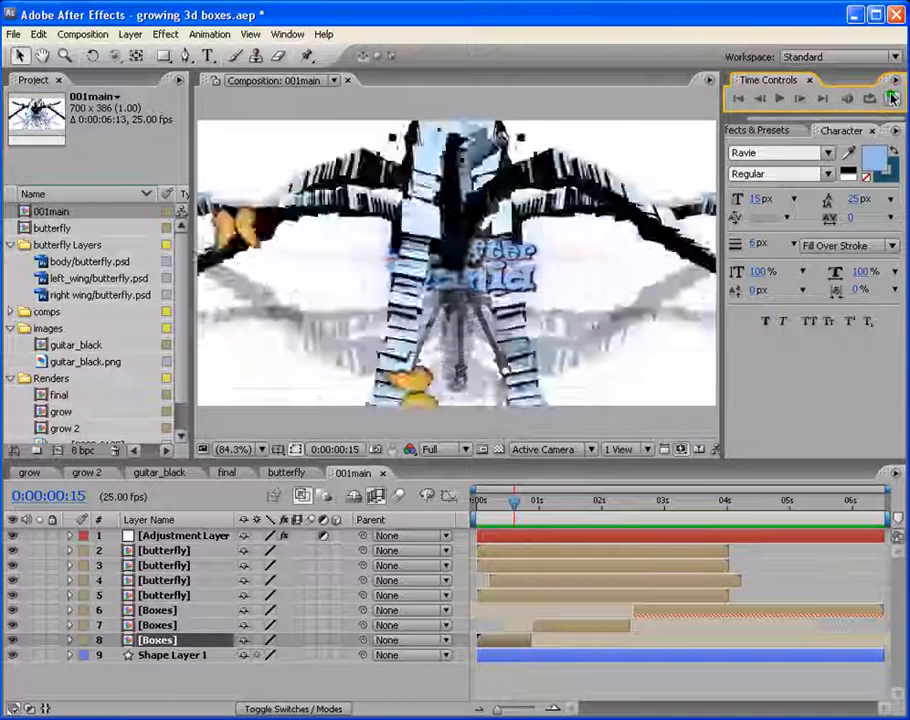
pyautogui.click(544, 500)
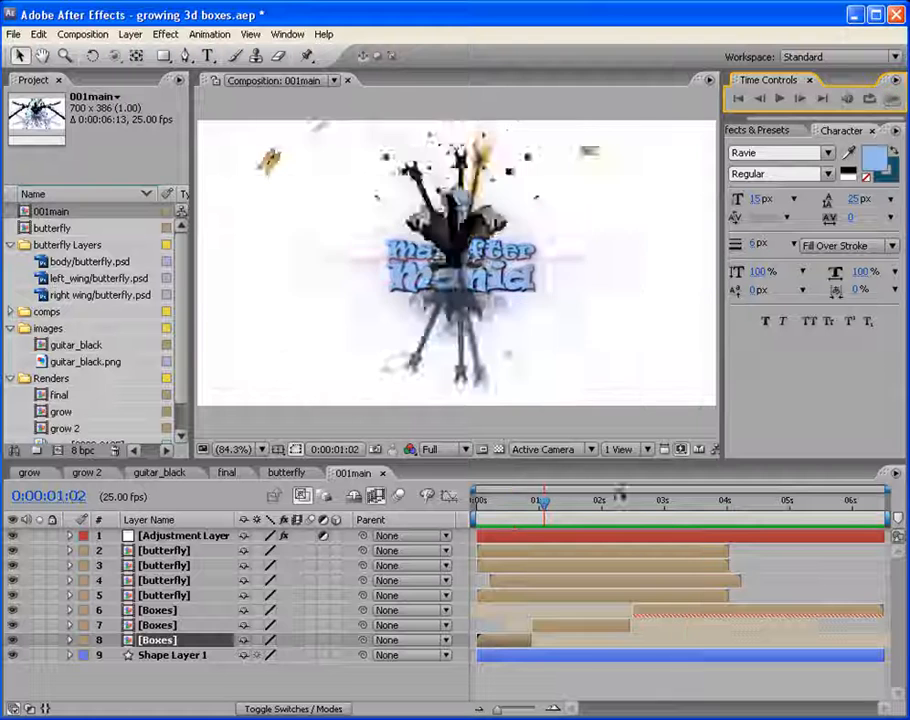
pyautogui.click(893, 98)
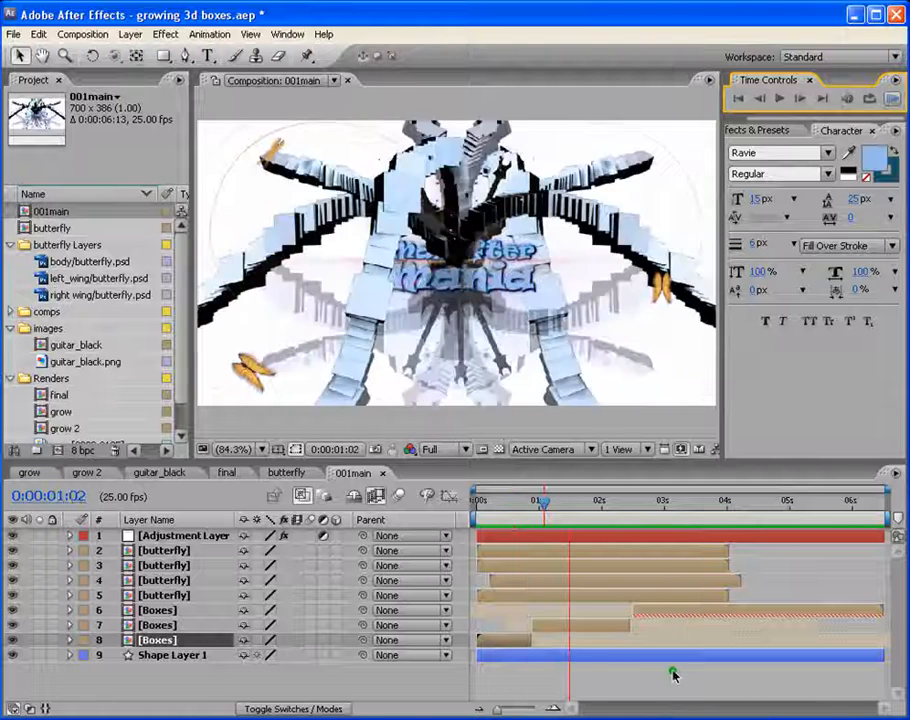